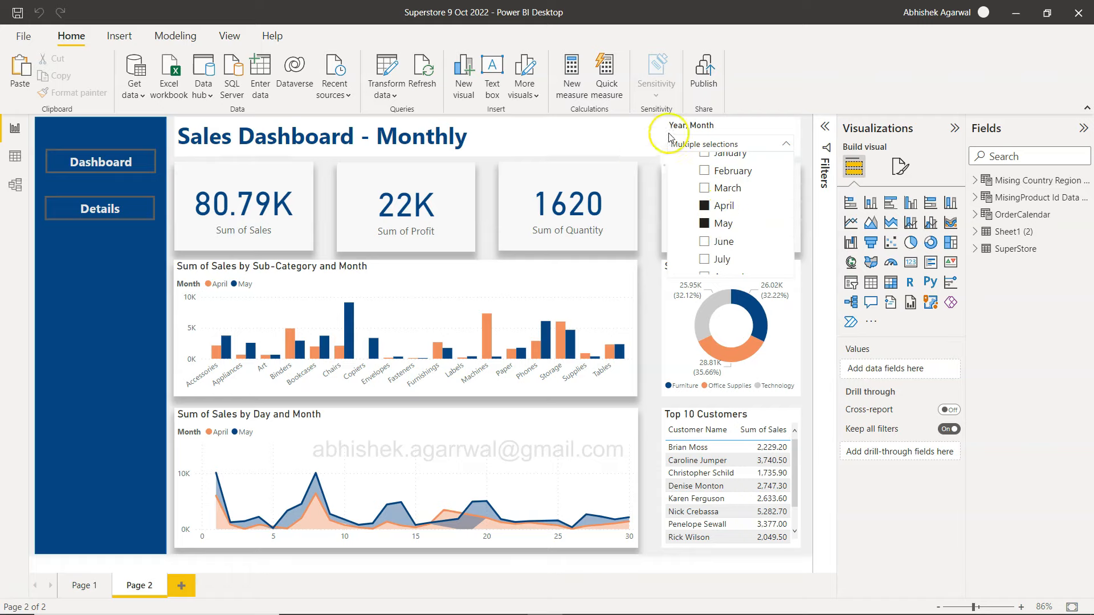
Step: Filter the dashboard's Year, Month slicer to April, May and June 2020
click(650, 223)
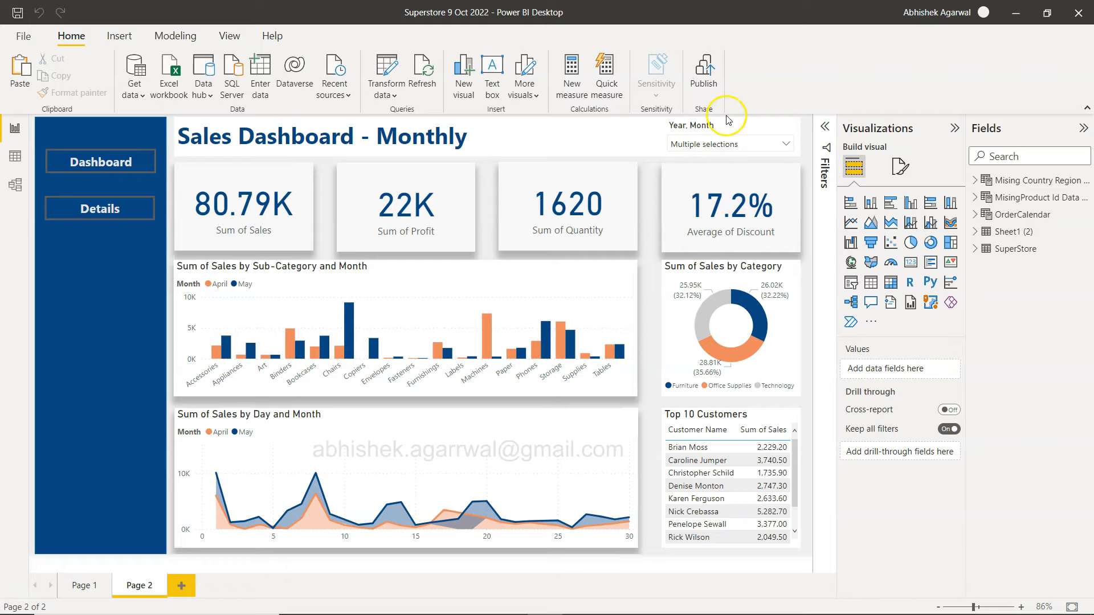
click(732, 146)
click(705, 217)
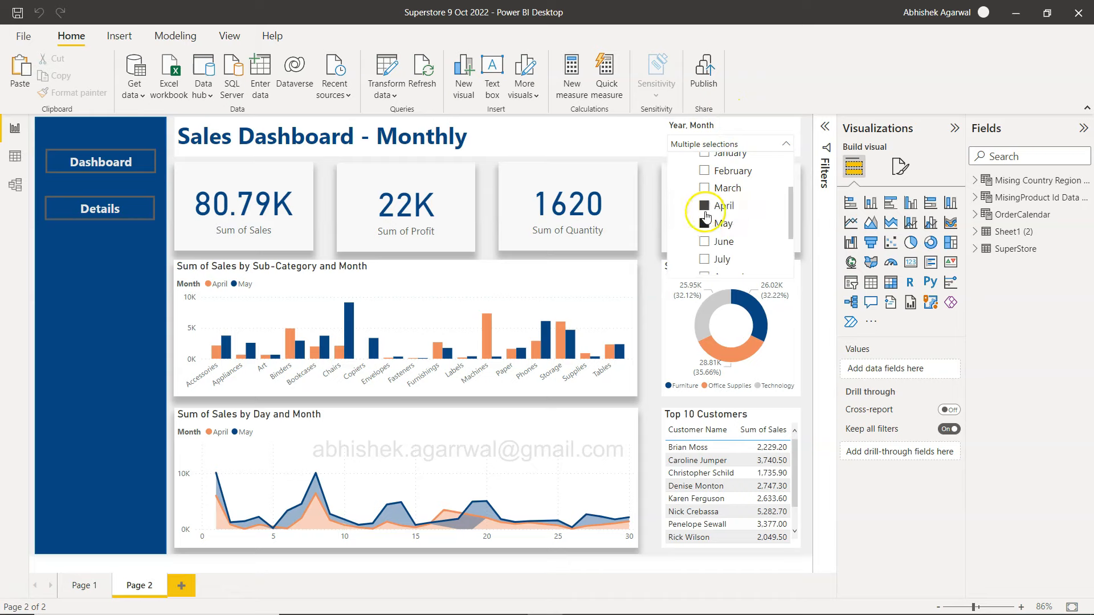
click(705, 241)
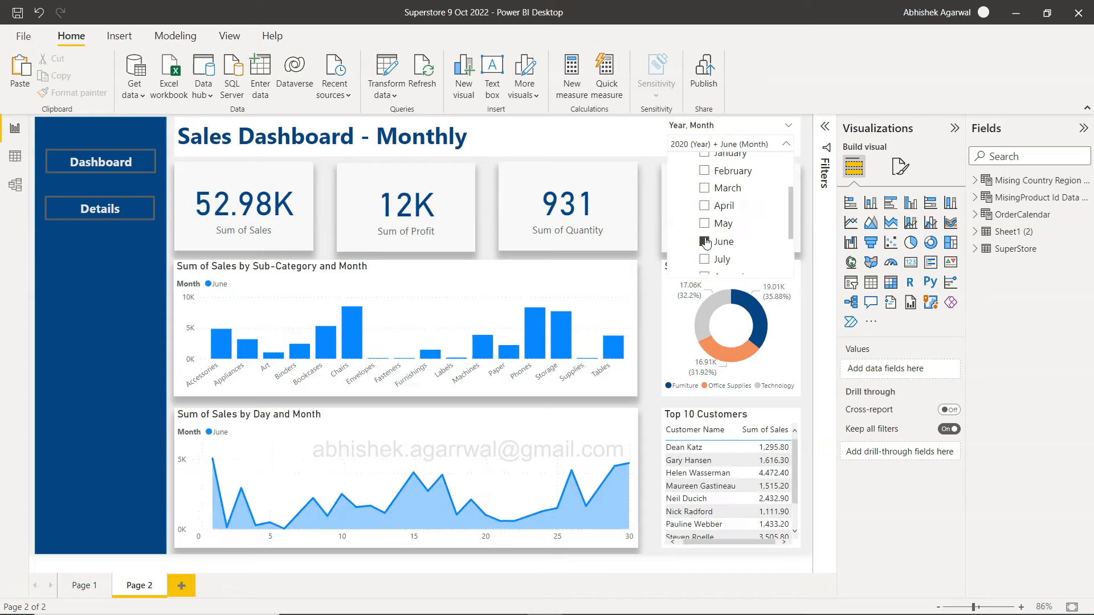
ctrl+click(705, 225)
ctrl+click(705, 208)
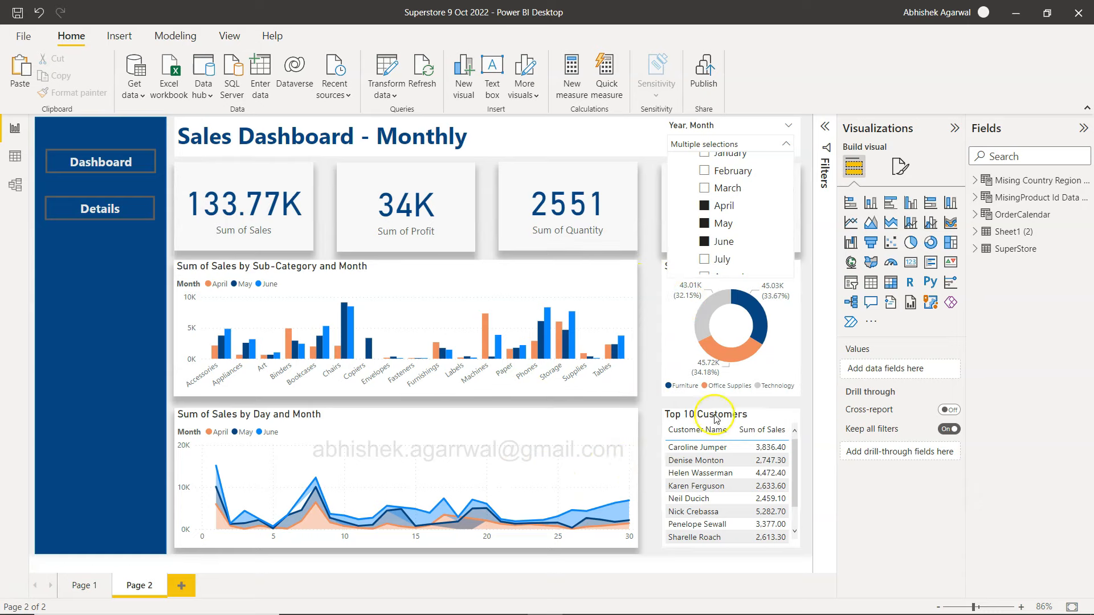
click(651, 468)
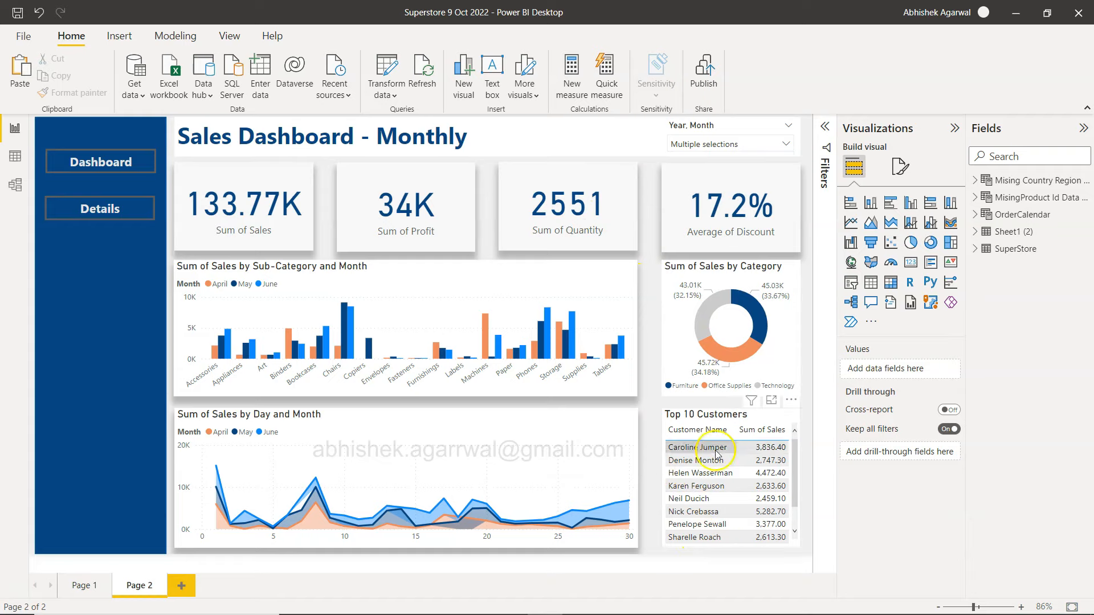
Step: Examine the Top 10 Customers table and the June Bookcases sales in the sub-category chart
scroll(728, 501, down, 2)
scroll(728, 501, up, 2)
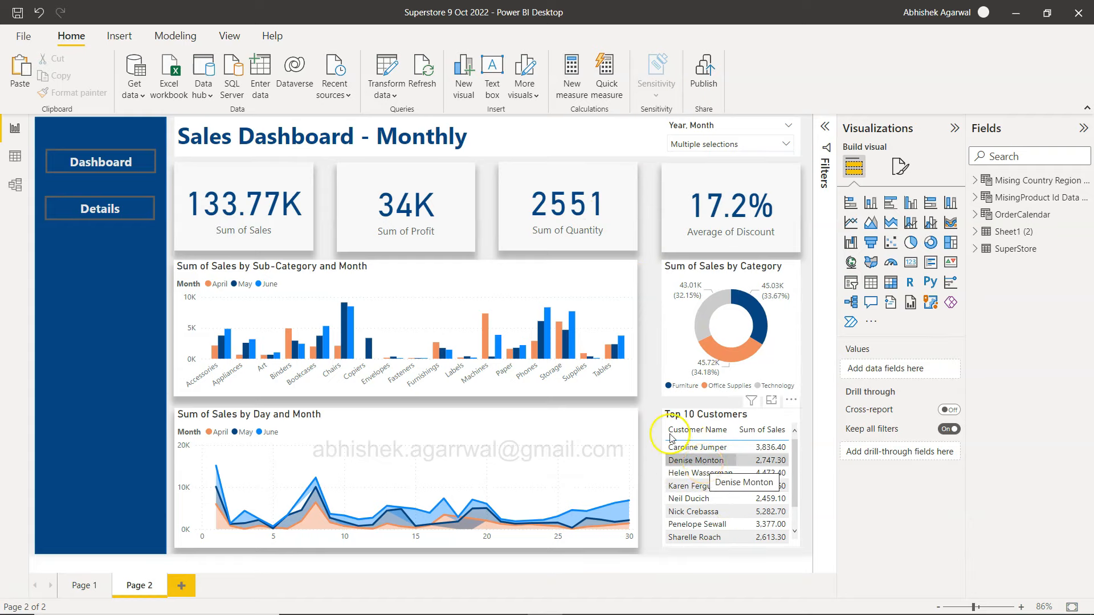
mouse_move(329, 356)
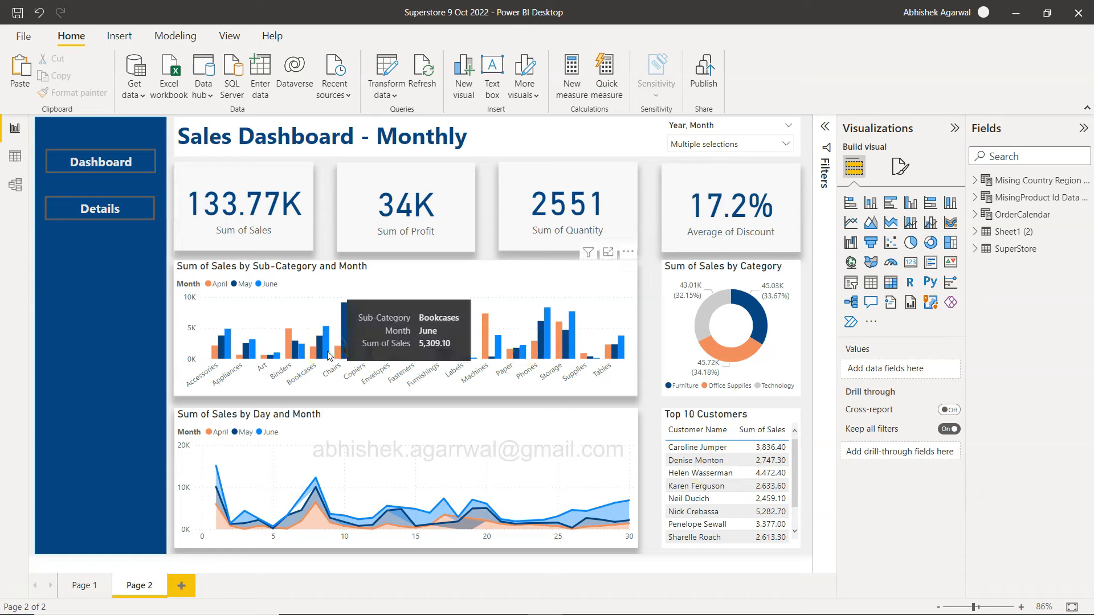
Step: Open the Details view to examine all columns of the order table, and return to the Dashboard view
click(110, 215)
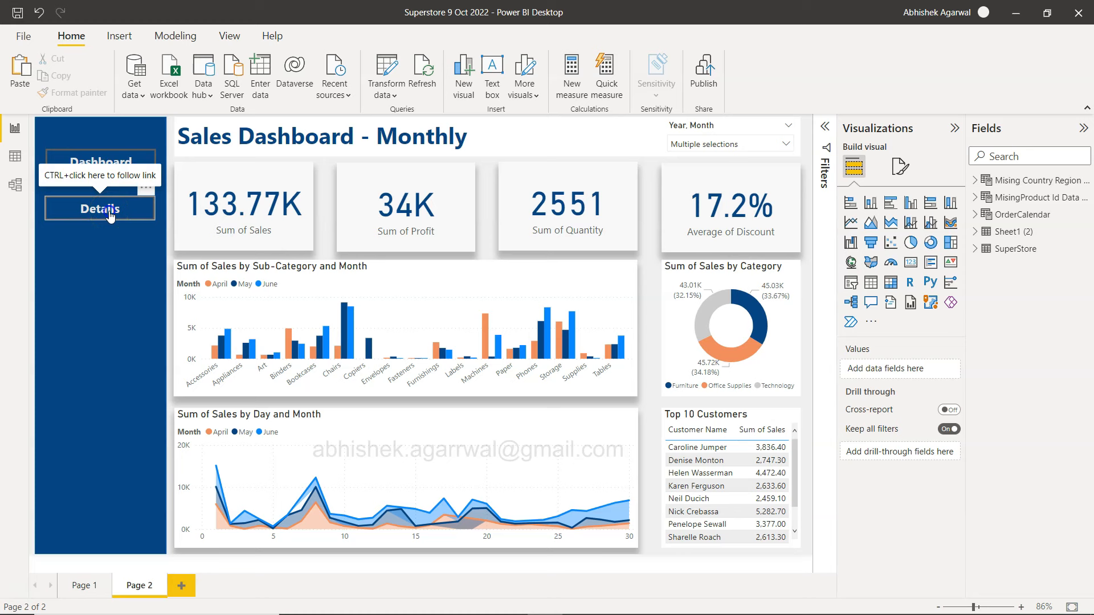
ctrl+click(109, 214)
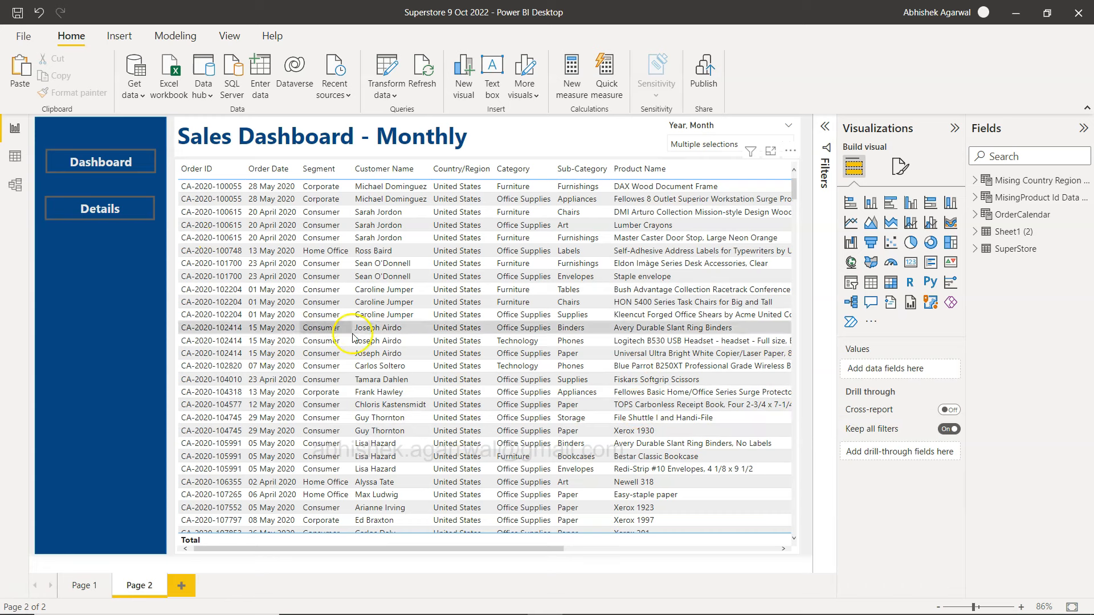
scroll(377, 340, right, 4)
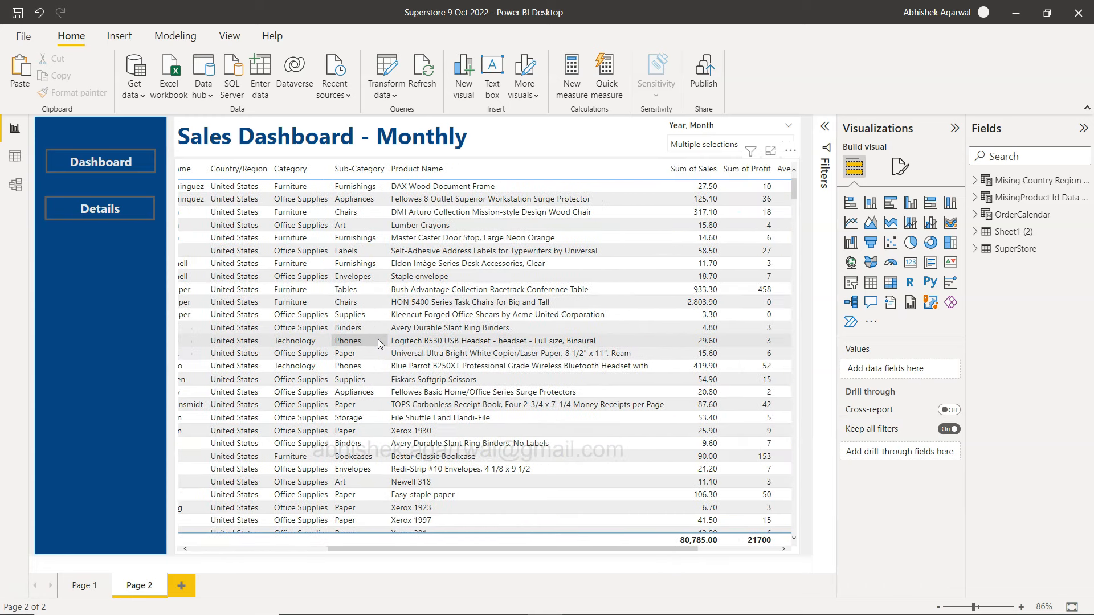
scroll(377, 340, left, 4)
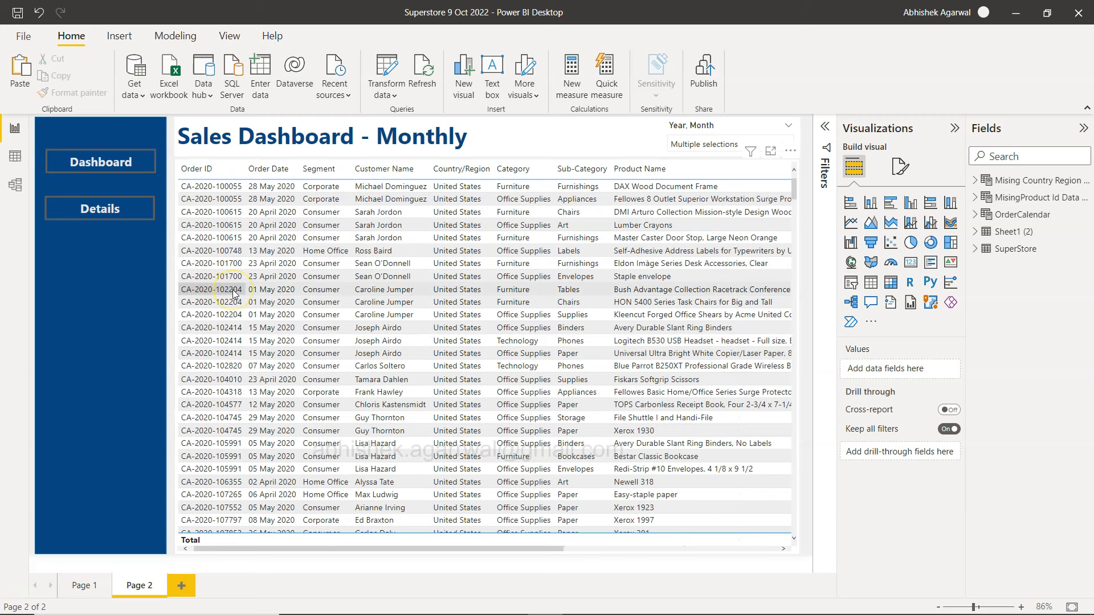
click(118, 165)
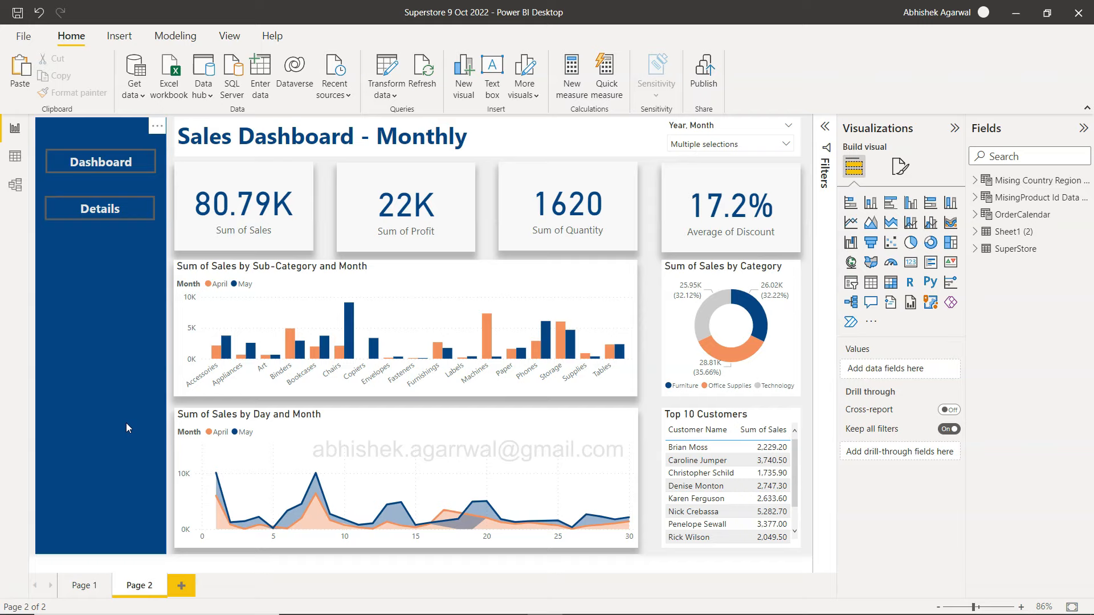
Step: Switch to the Power BI Video Tutorials spreadsheet in Google Sheets and select the first empty cell below the video titles
click(98, 474)
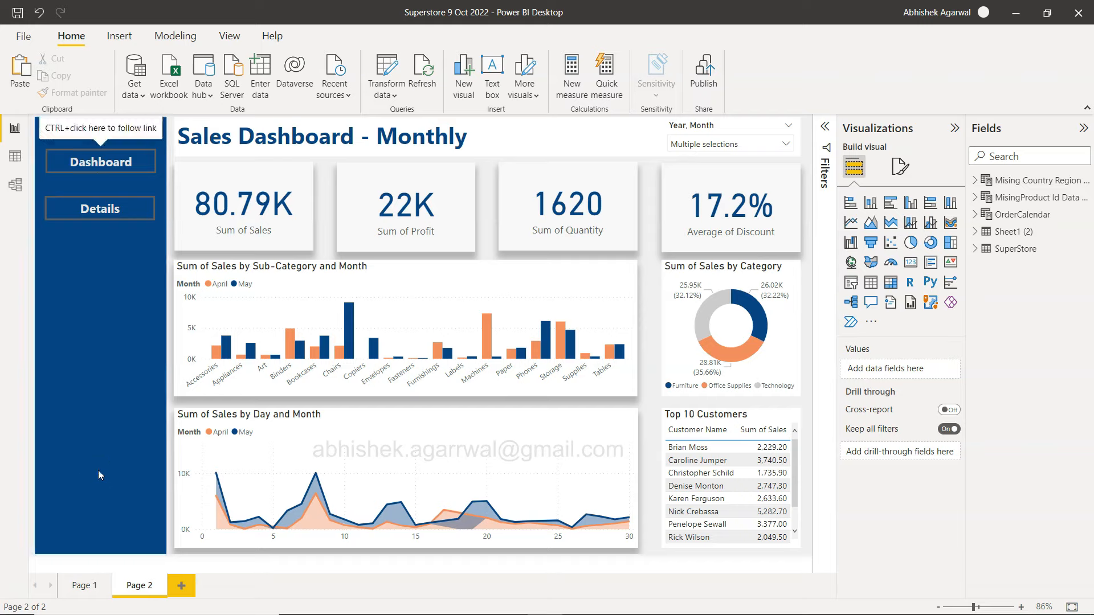
key(alt+Tab)
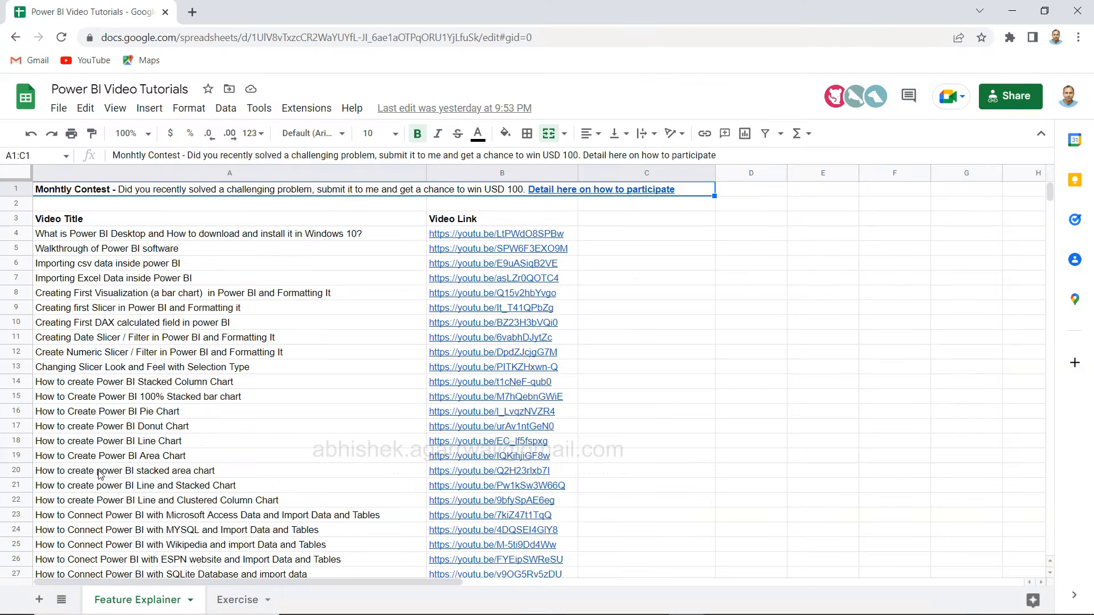
click(320, 292)
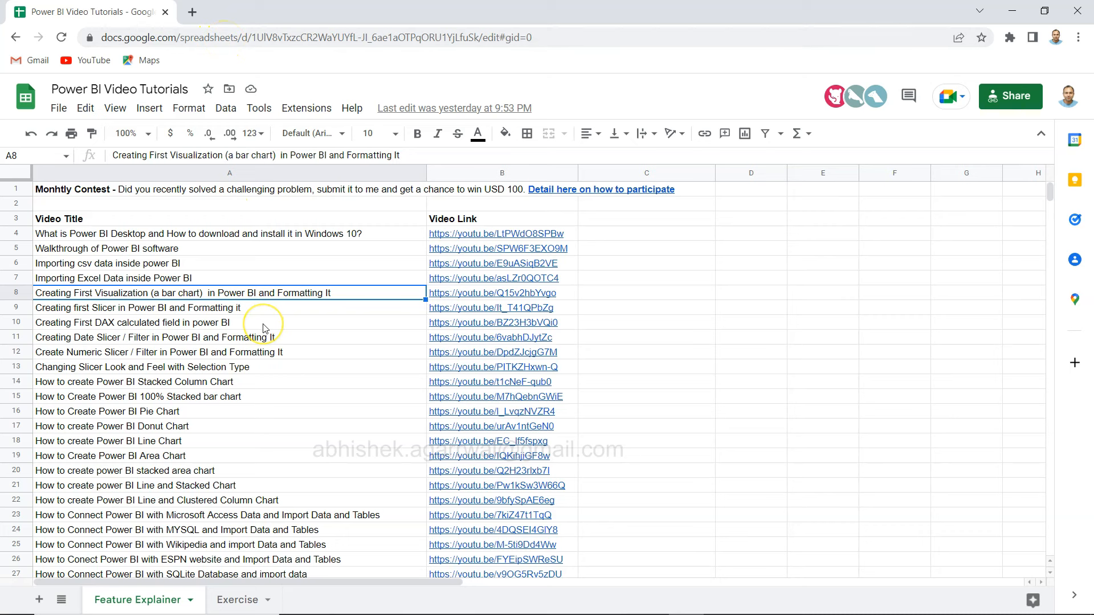
key(ctrl+Down)
key(Down)
key(Up)
key(Up)
key(Down)
key(Down)
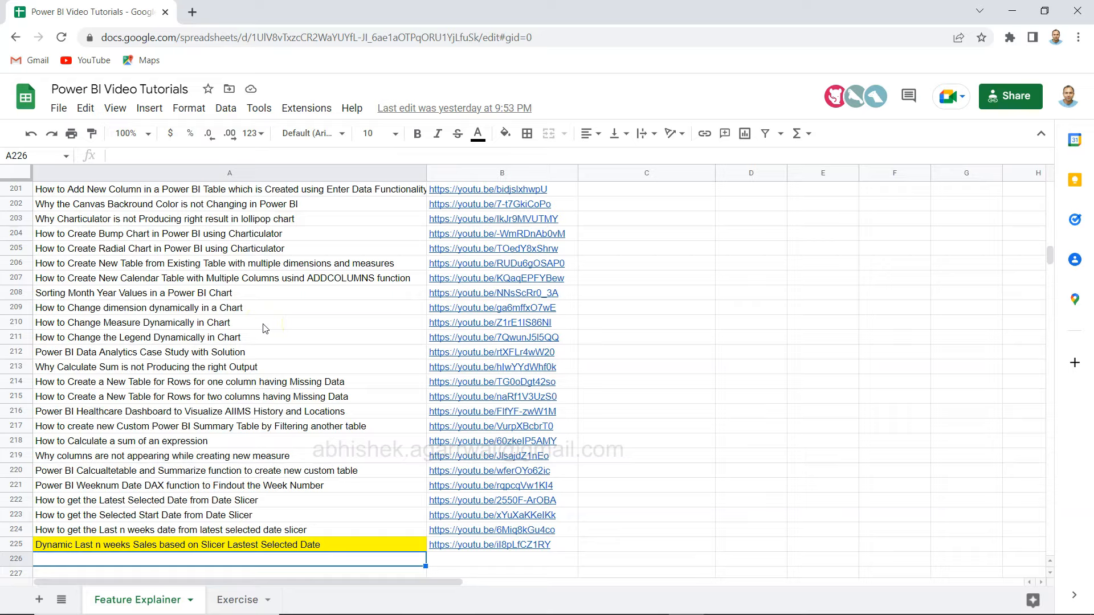
Step: Check the dashboard title in Power BI Desktop and enter "Sales Dashboard Monhtly" as the video title in cell A226 of the spreadsheet
key(alt+Tab)
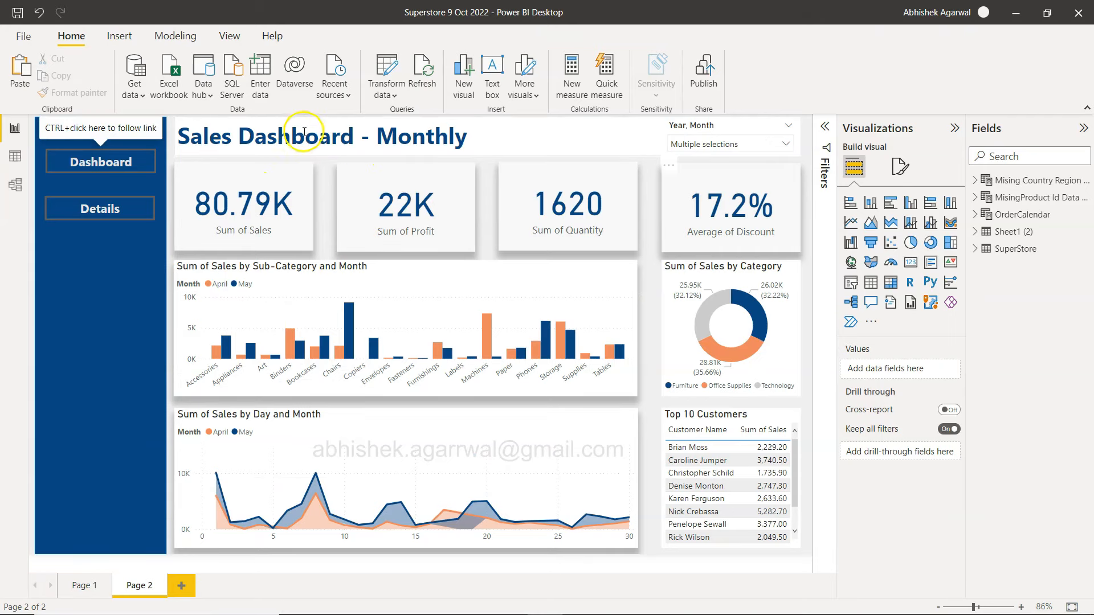
key(alt+Tab)
text(Sales)
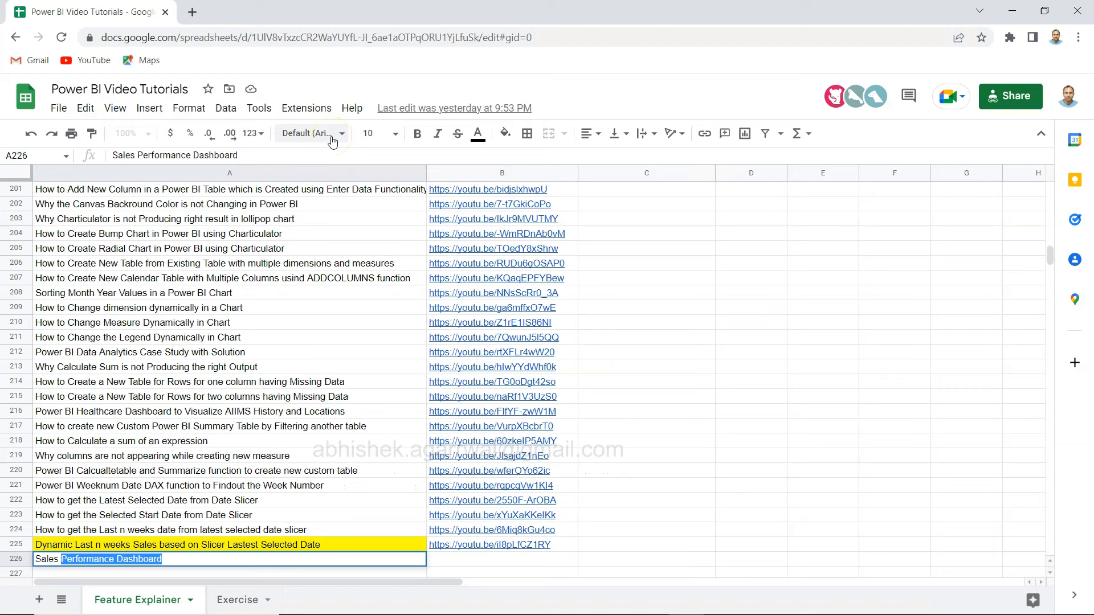
key(BackSpace)
text(Dashbo)
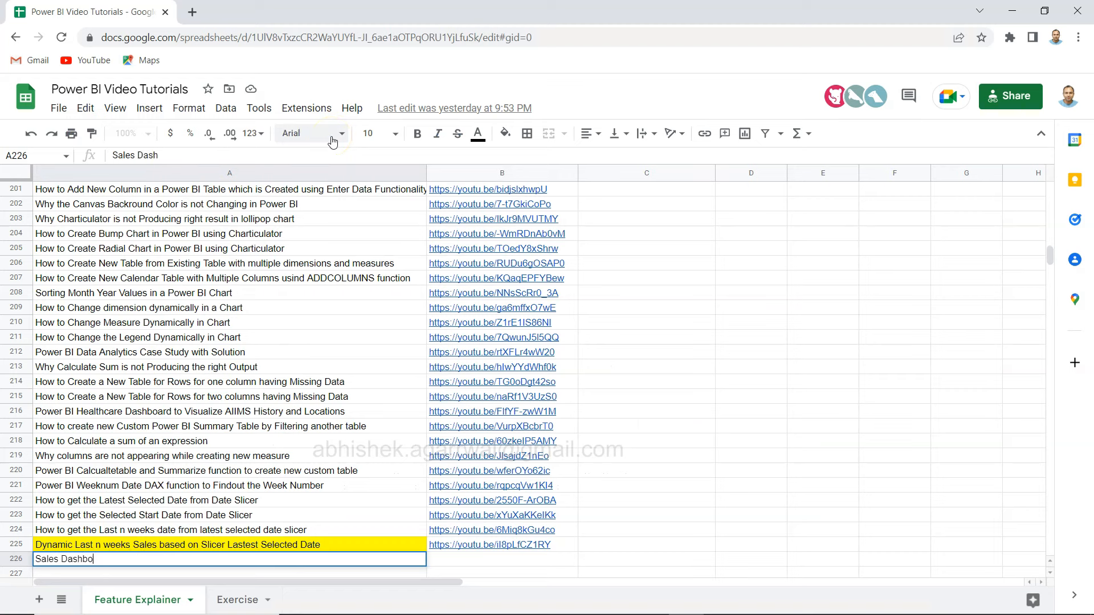
text(ard Monhtly)
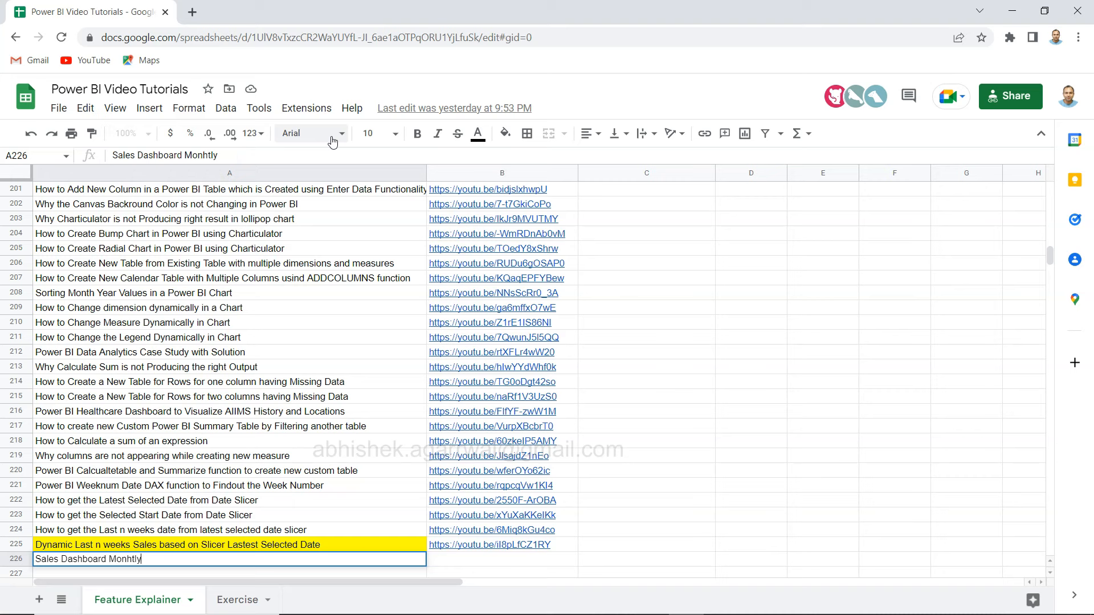
key(Return)
key(Up)
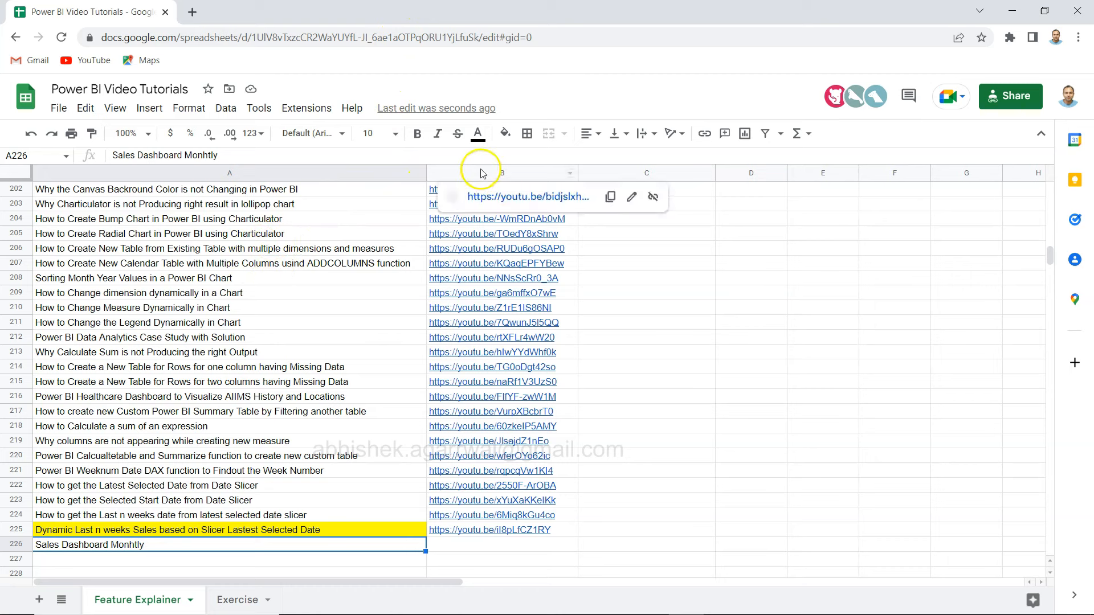
Step: Look over the video list on the Exercise sheet and return to the Feature Explainer sheet
click(240, 601)
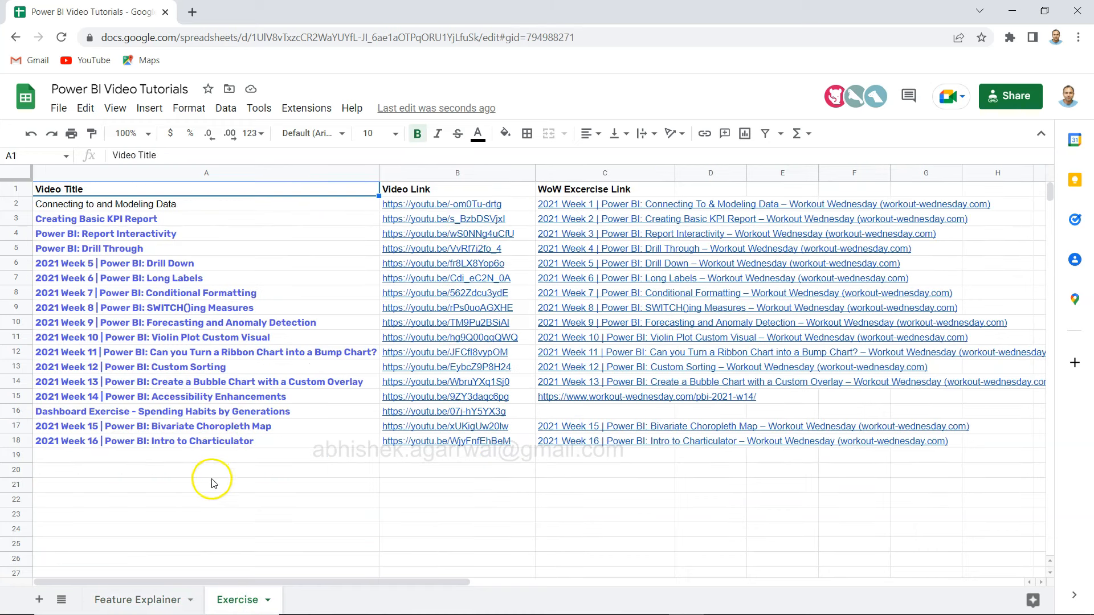
click(164, 602)
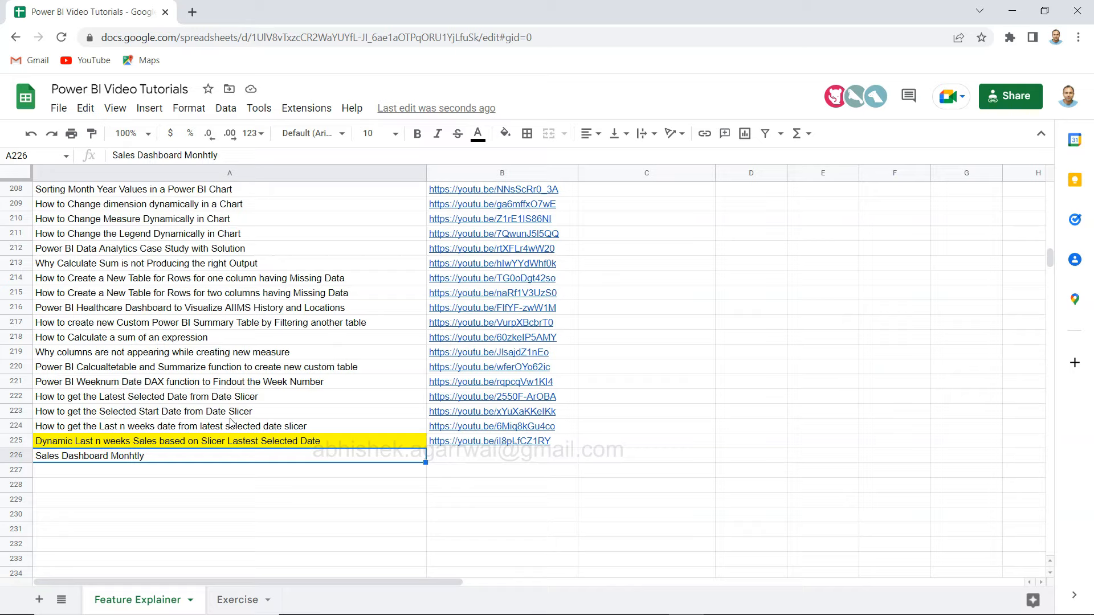
Step: Switch to Power BI Desktop, add a blank report page, and open it after reviewing the dashboard on Page 2
key(alt+Tab)
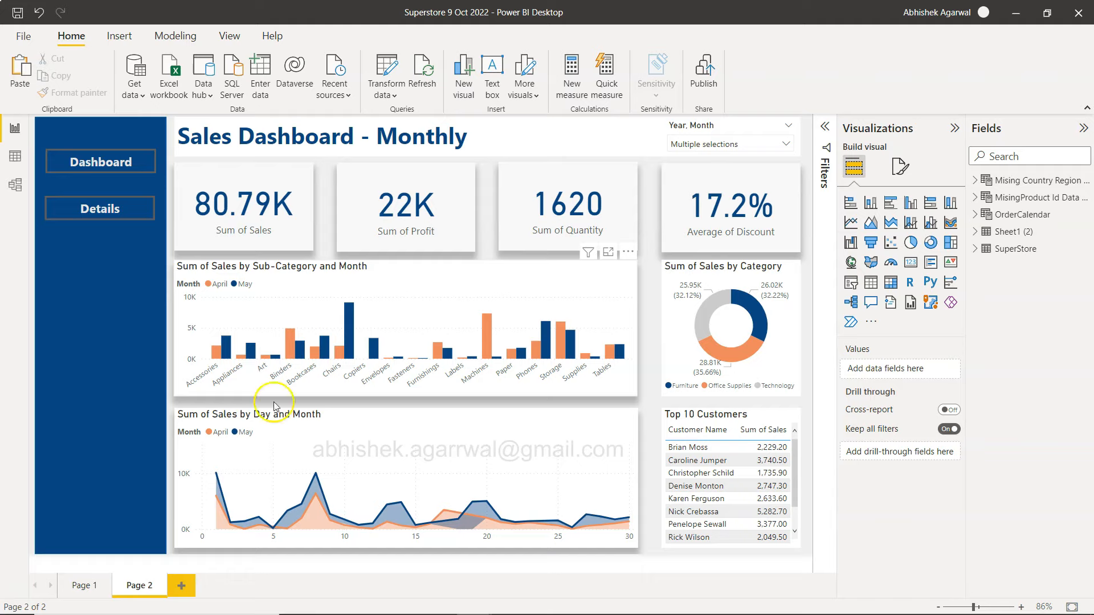
click(183, 585)
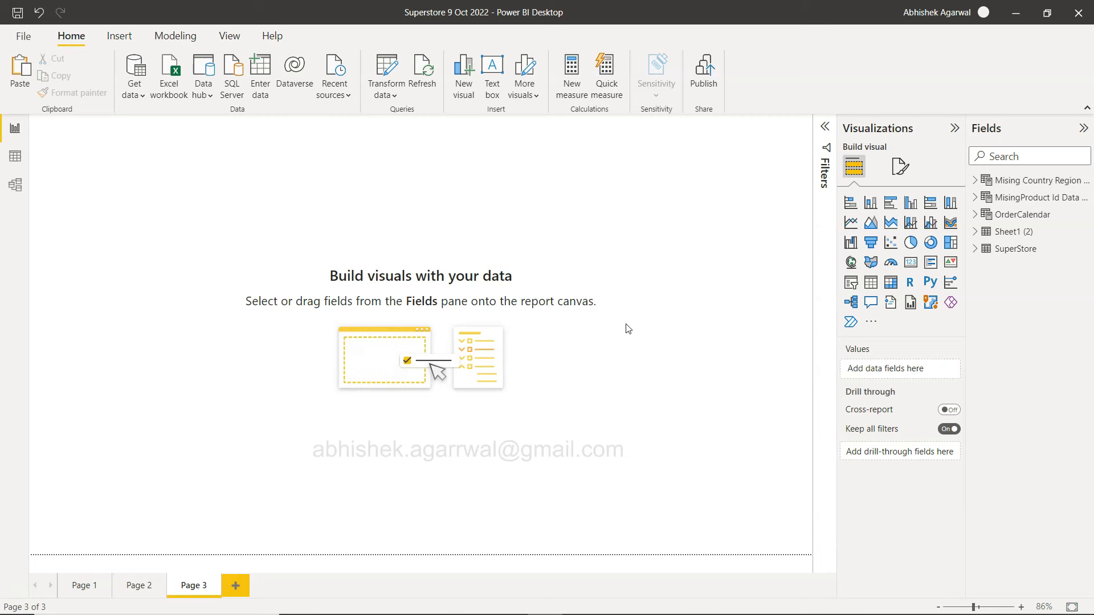
click(143, 585)
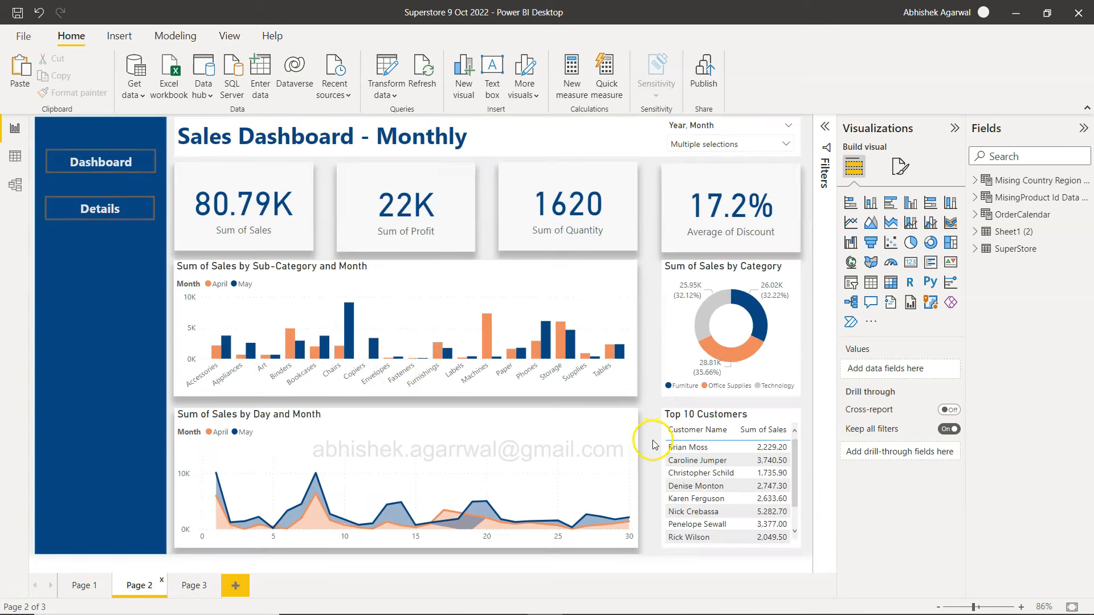
click(193, 586)
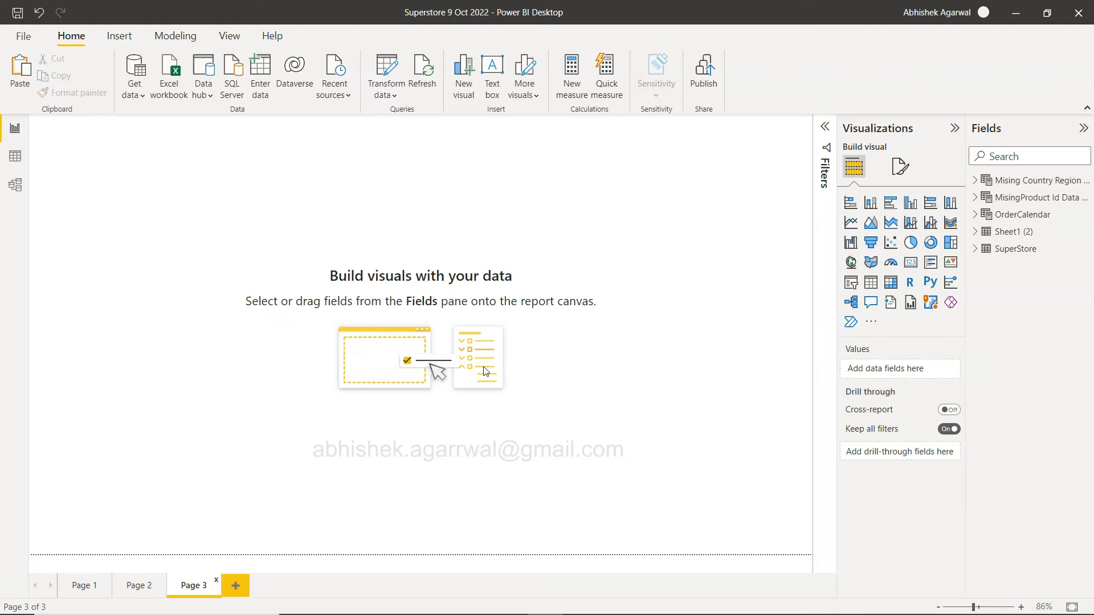
Step: Switch to the Datasets folder in Google Drive and select the file "PowerBI_SuperstoreSales - with missing data.xlsx"
key(alt+Tab)
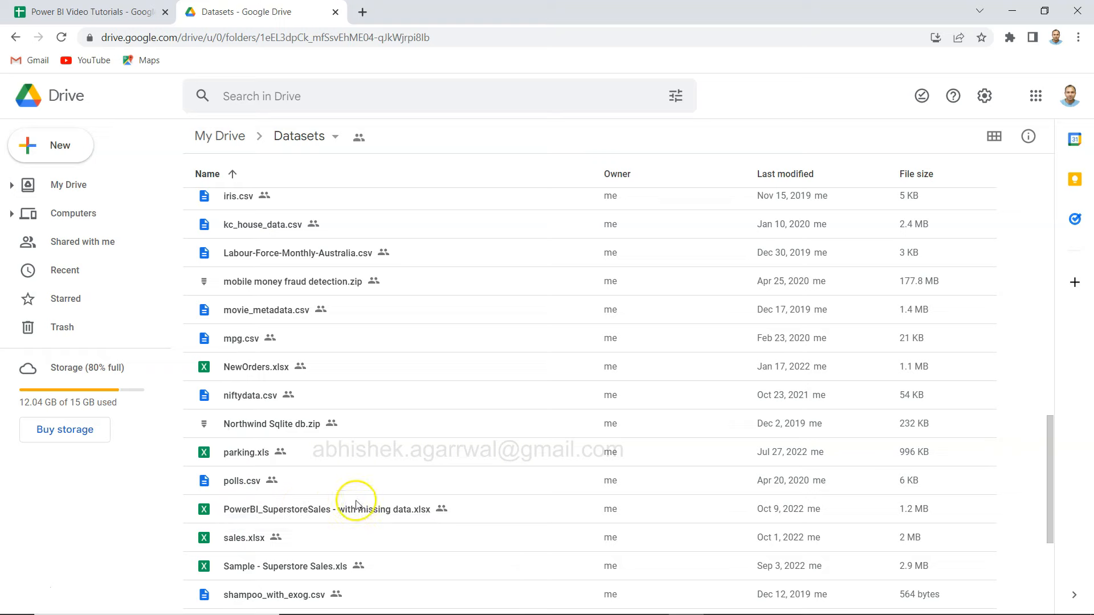
click(310, 497)
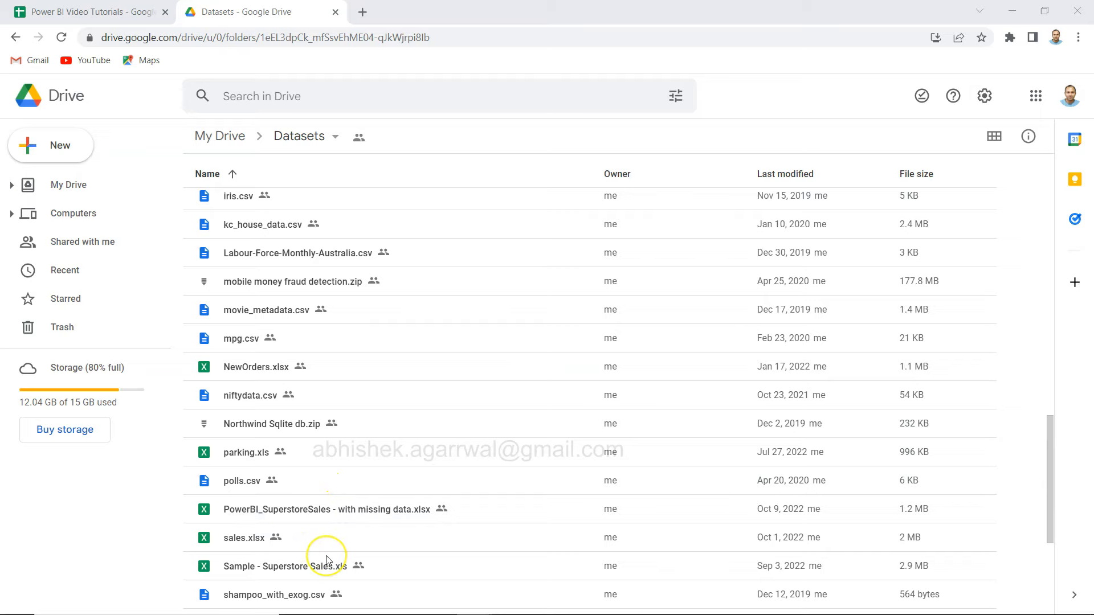
scroll(327, 561, down, 1)
scroll(317, 505, down, 2)
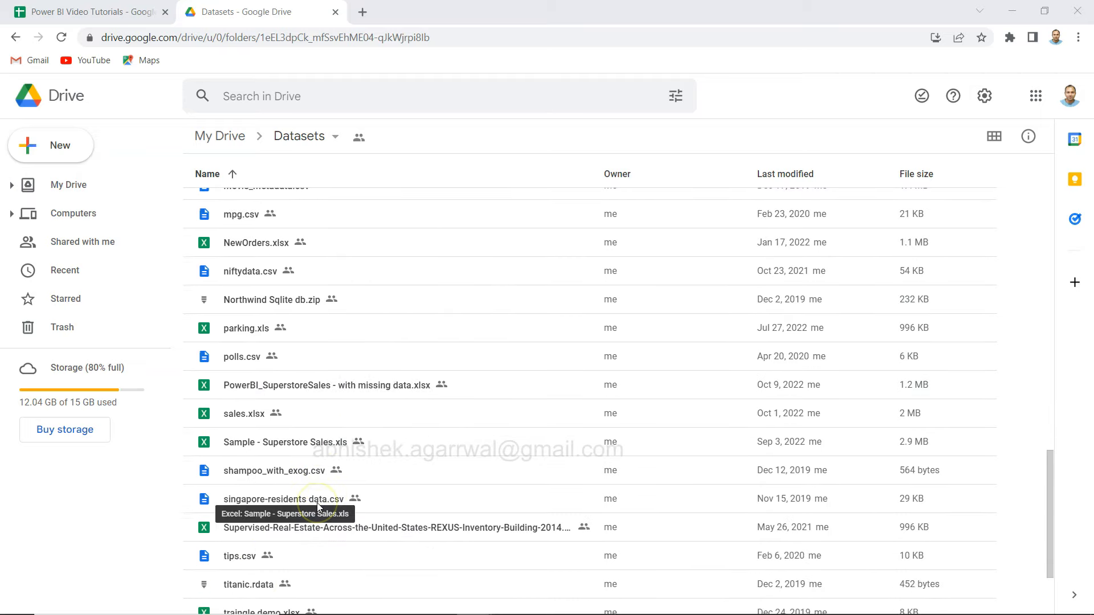
scroll(316, 502, down, 1)
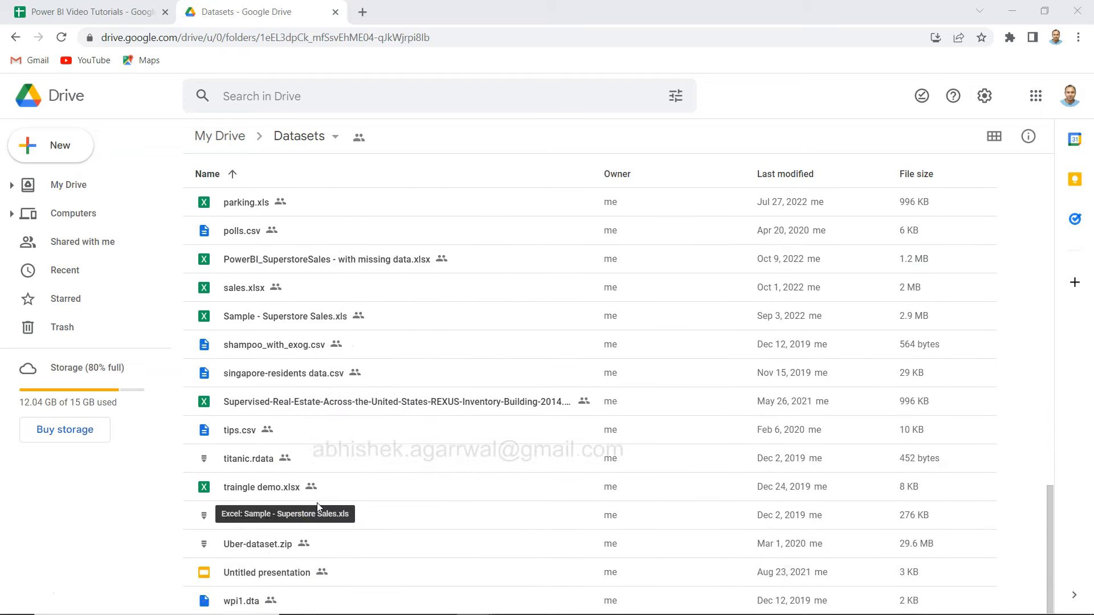
scroll(317, 503, up, 2)
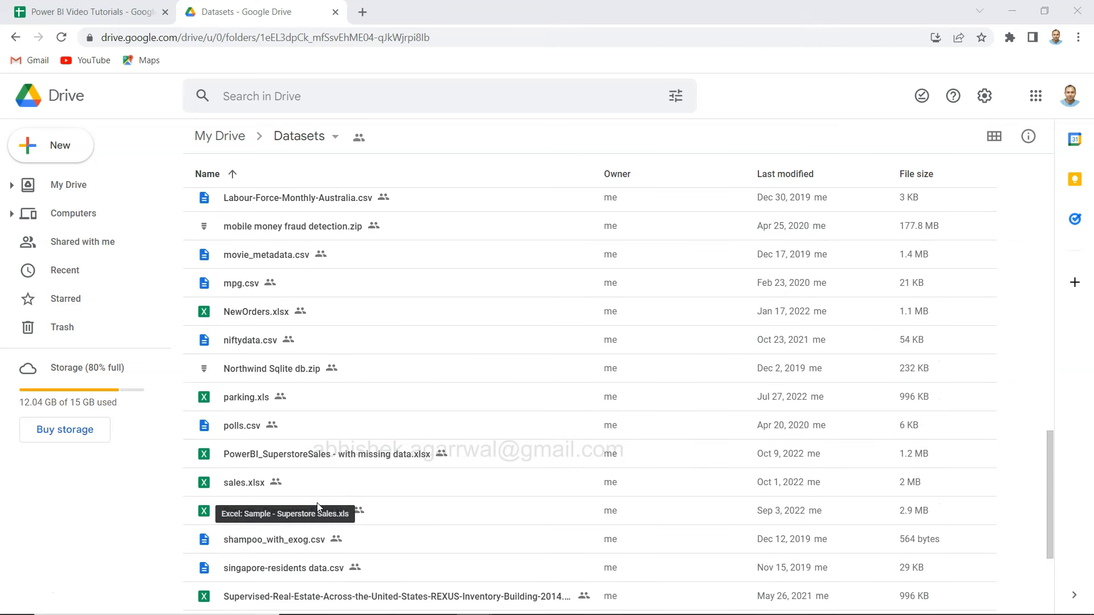
right_click(316, 503)
click(280, 456)
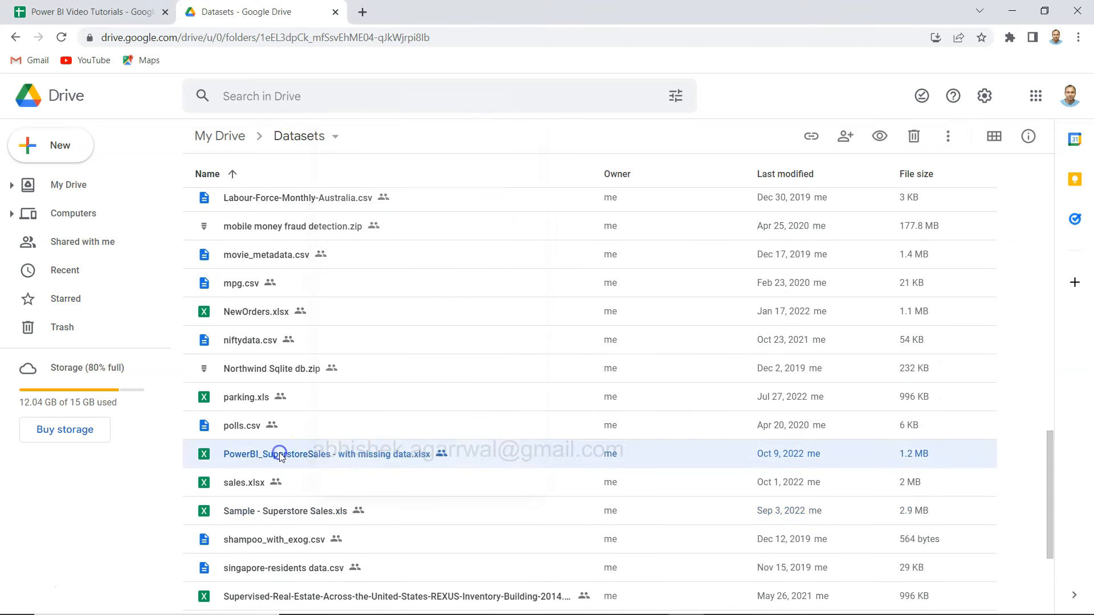
scroll(280, 456, up, 1)
scroll(280, 456, up, 5)
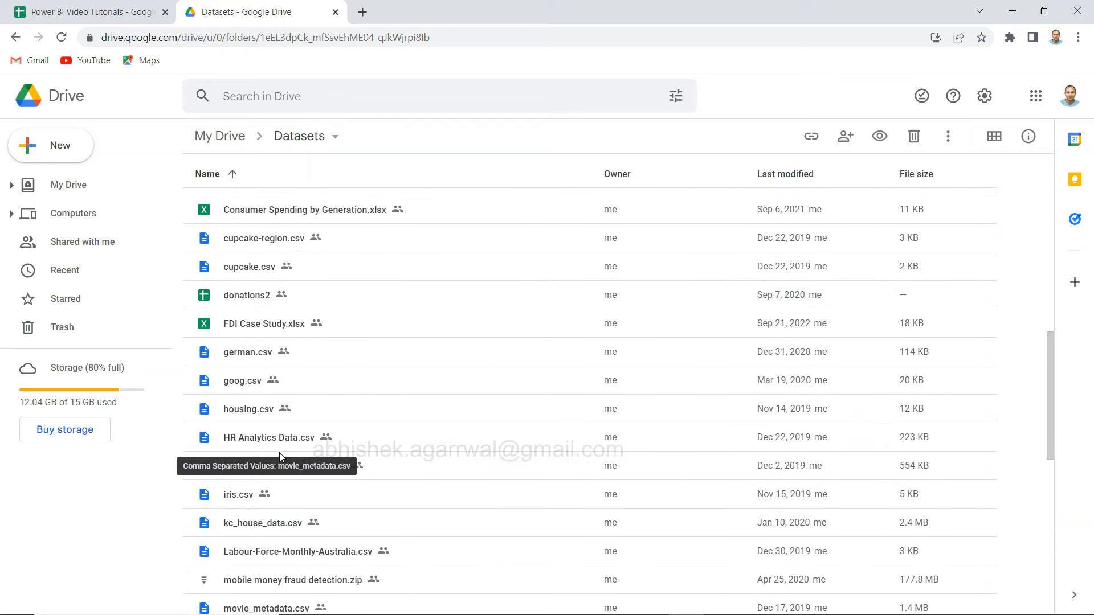
scroll(280, 456, down, 5)
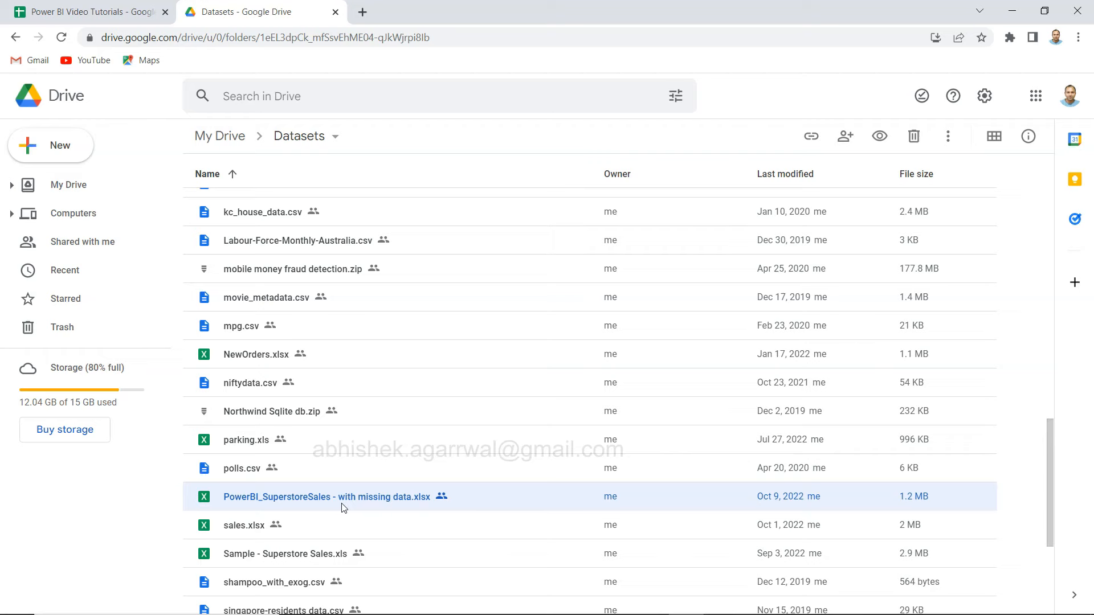
Step: Switch to Power BI Desktop, review the dashboard layout on Page 2, and return to the blank Page 3
key(alt+Tab)
click(336, 388)
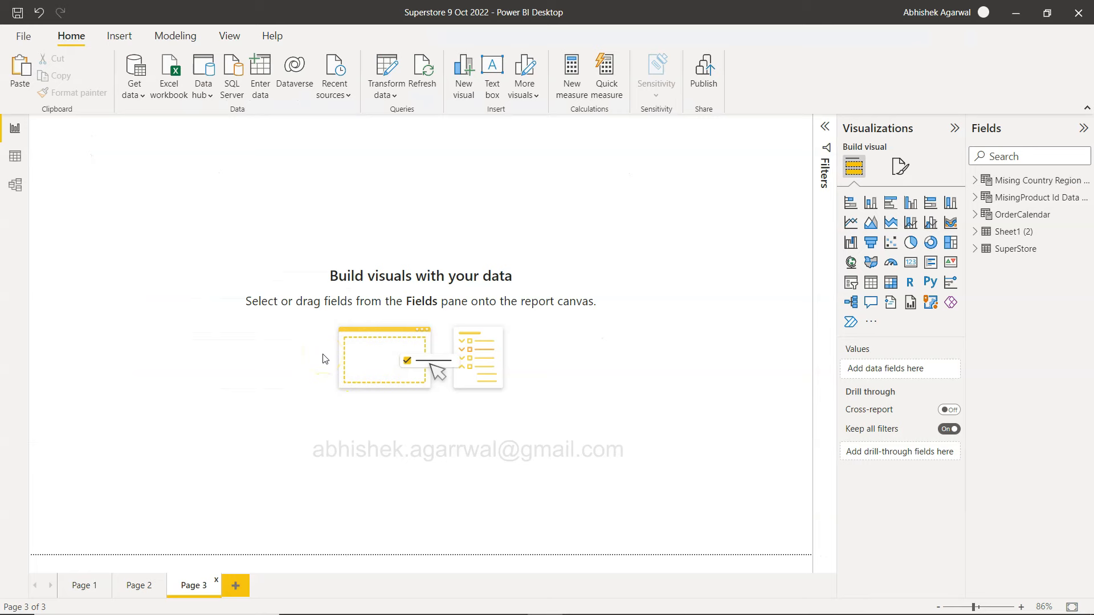
click(142, 587)
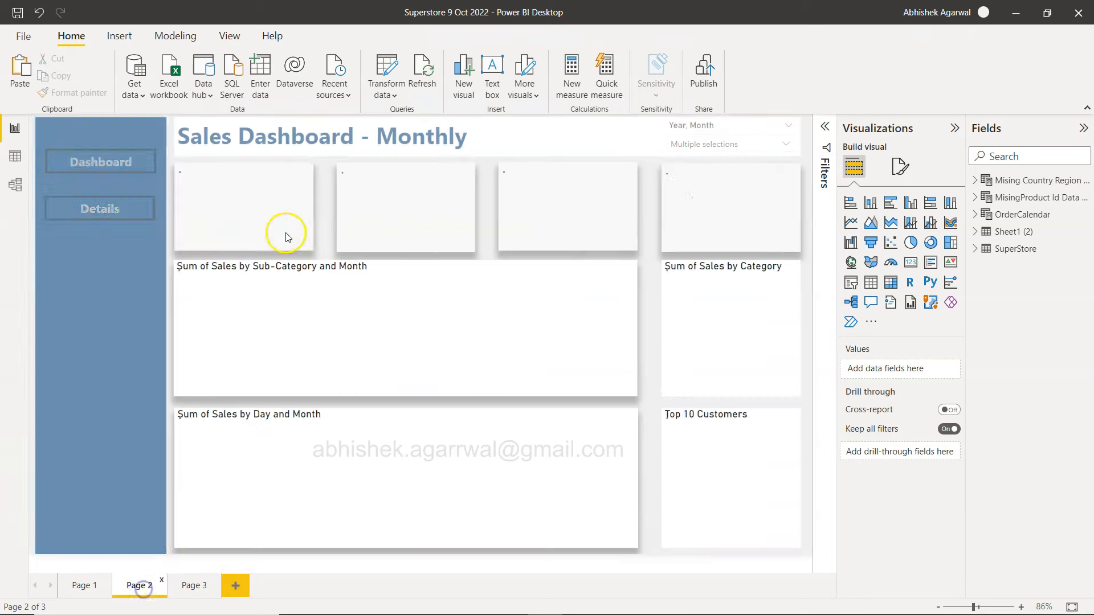
click(188, 585)
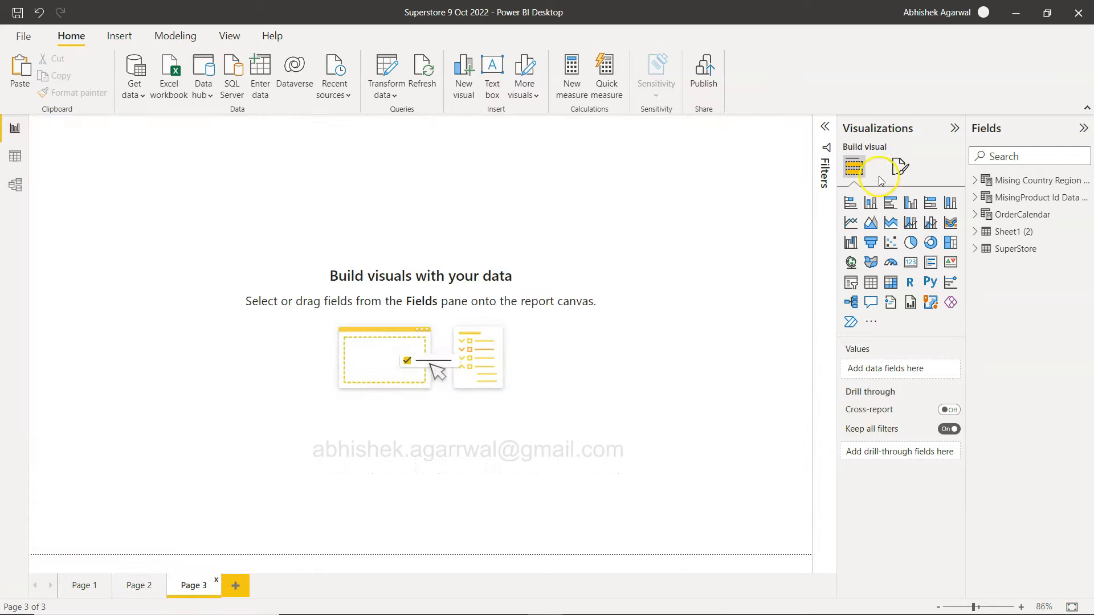
Step: Set the Page 3 canvas background to the lightest gray theme color with 0% transparency
click(900, 167)
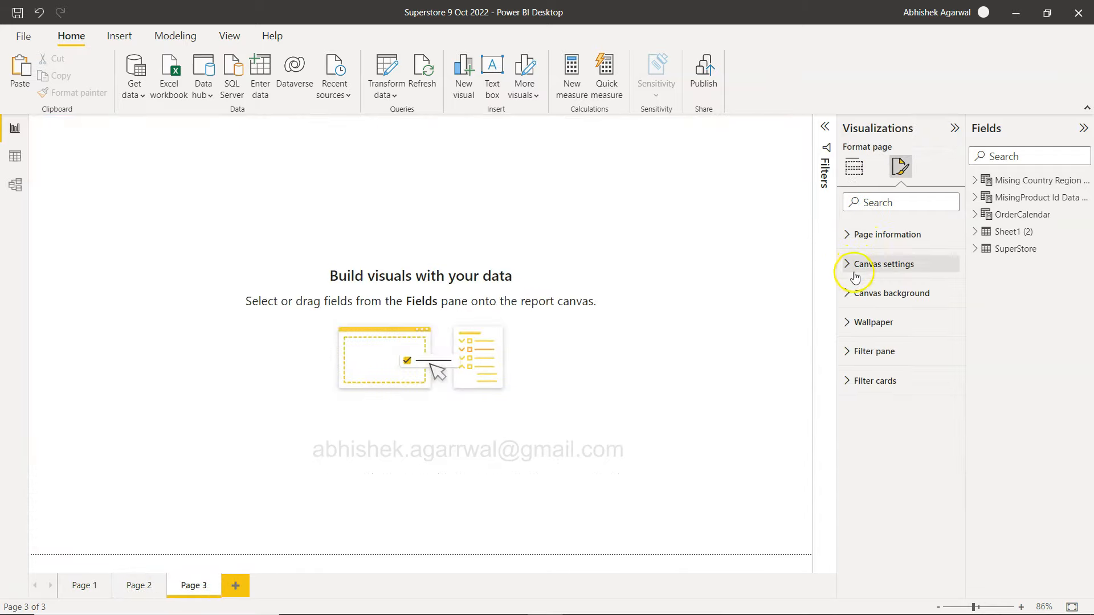
click(855, 292)
click(862, 335)
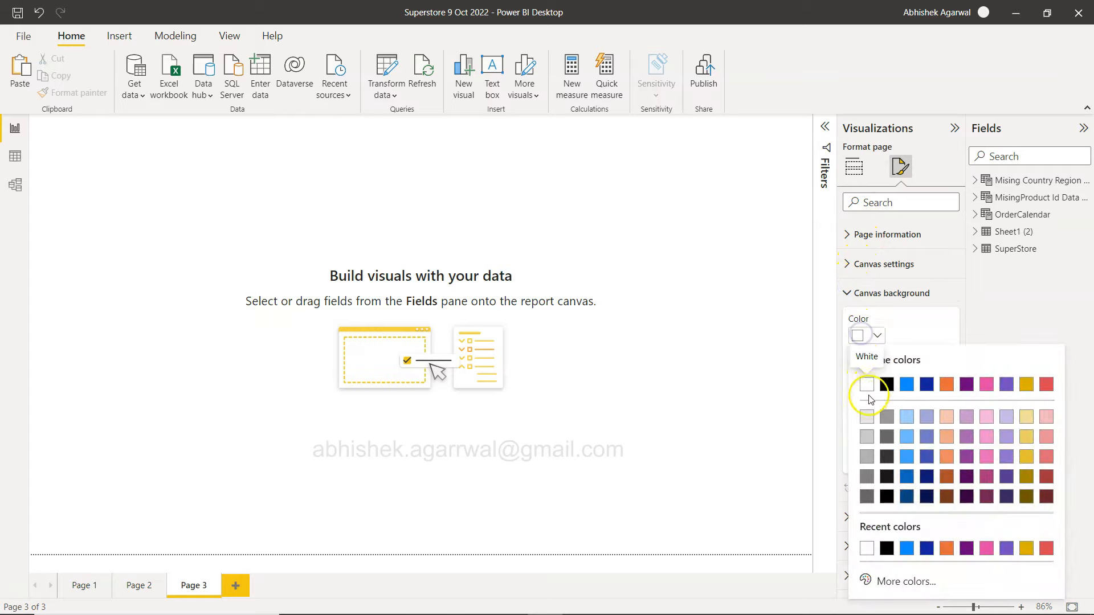
click(866, 416)
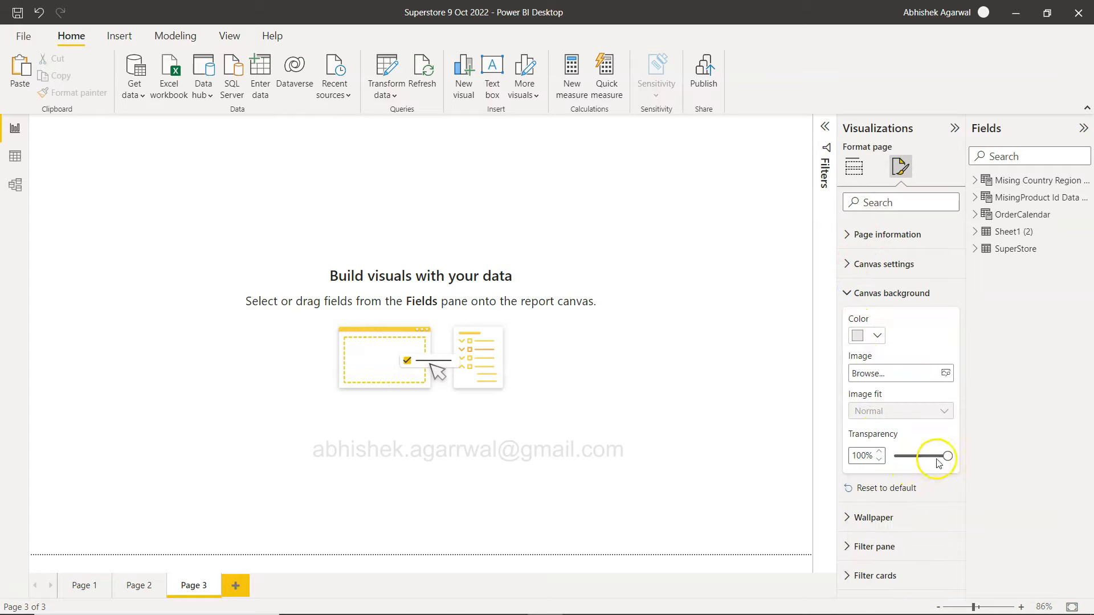
drag(947, 456, 893, 462)
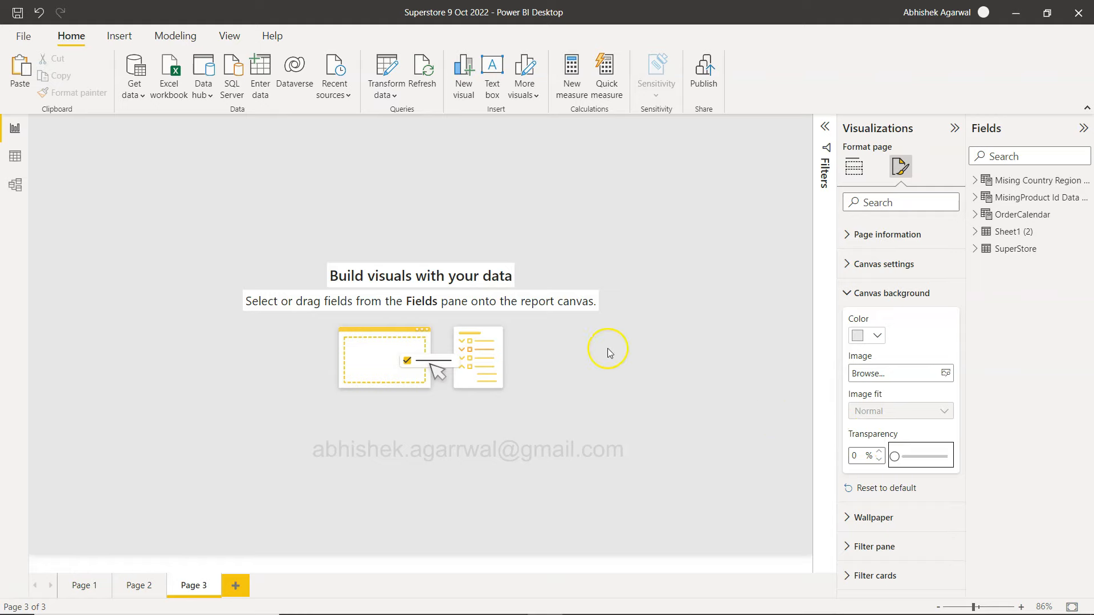
click(365, 225)
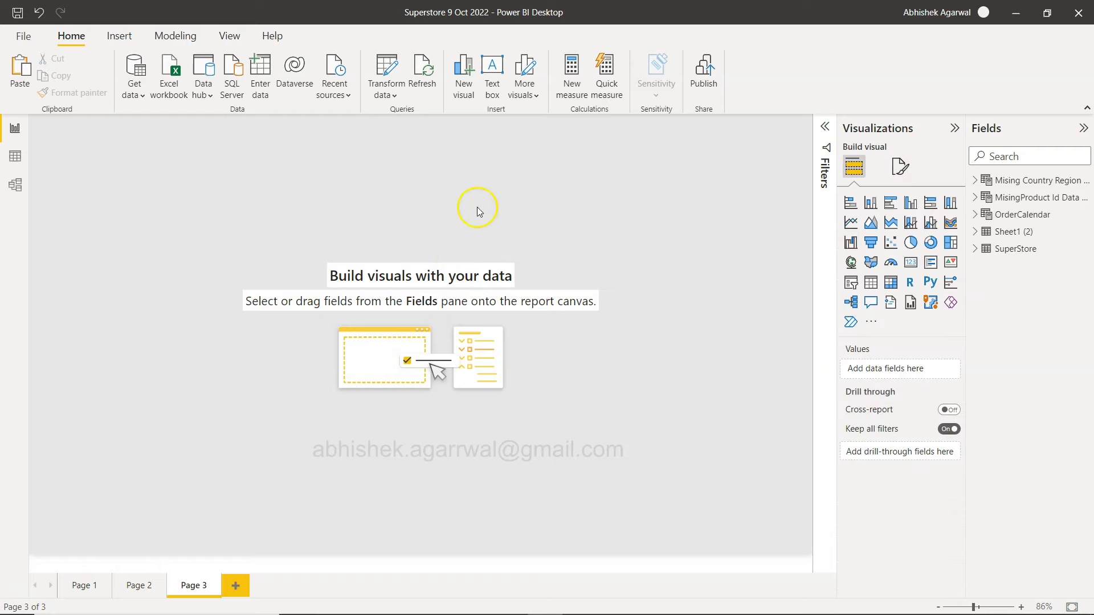
Step: Insert a rectangle shape and resize it into a tall, narrow sidebar along the left edge of the page canvas
click(122, 36)
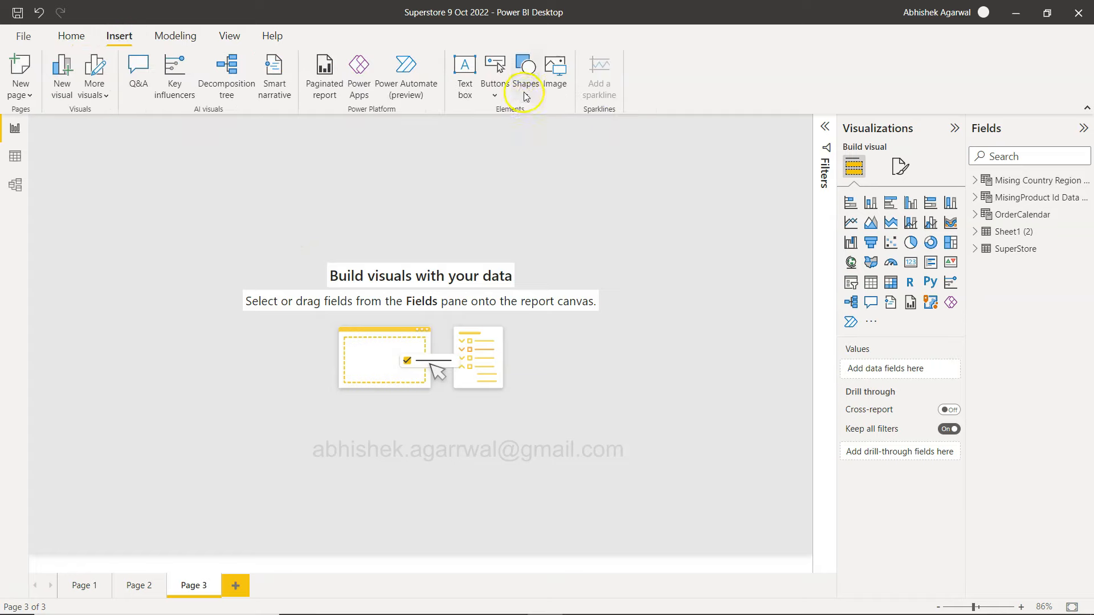
click(524, 71)
click(526, 146)
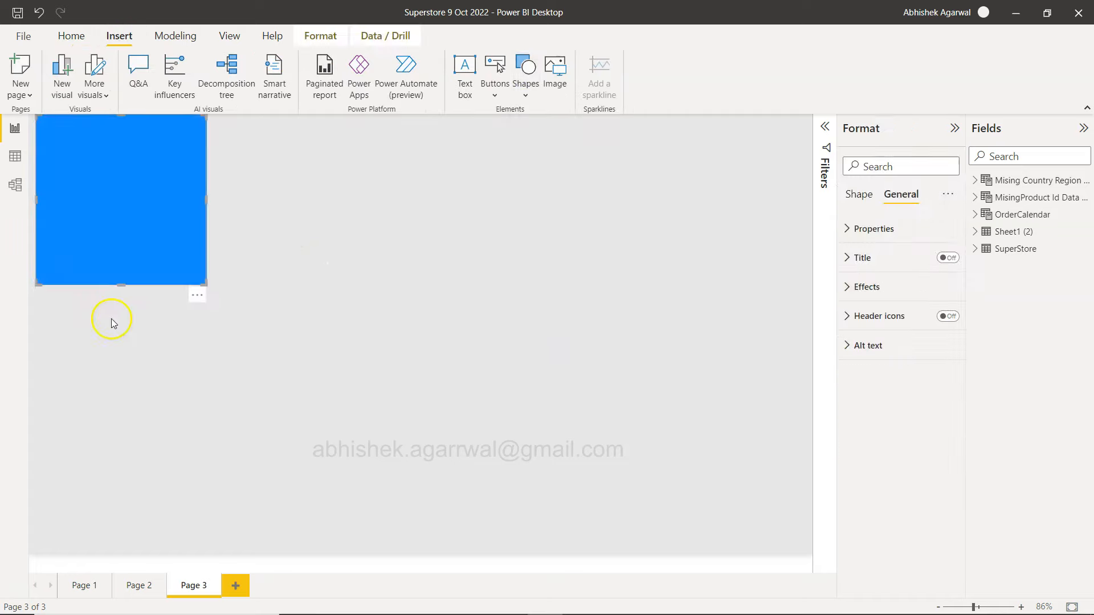
drag(122, 286, 132, 547)
drag(206, 329, 149, 328)
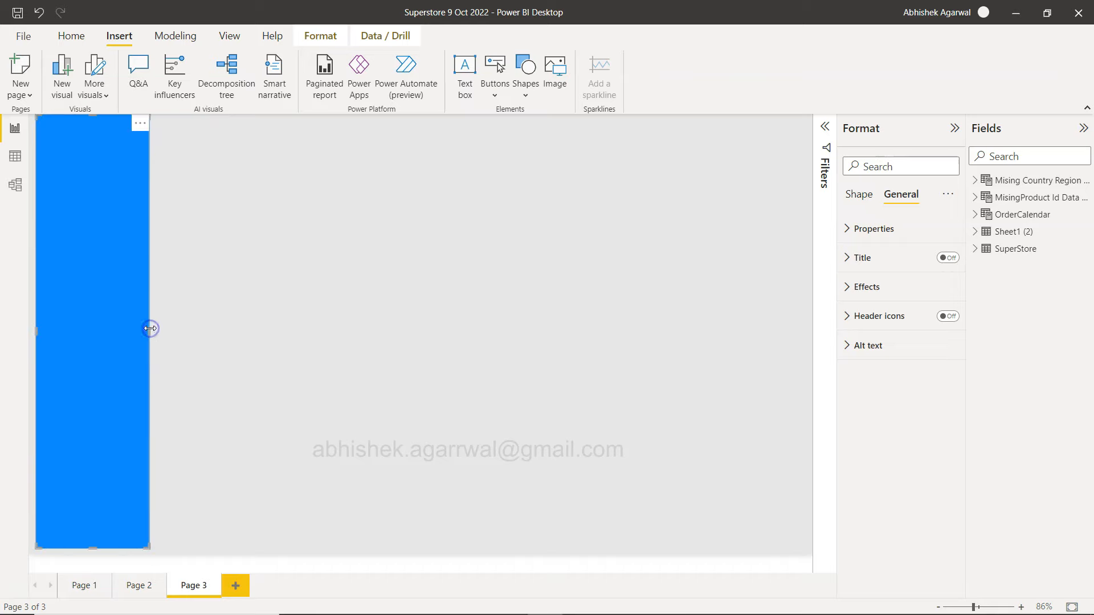
drag(90, 120, 91, 122)
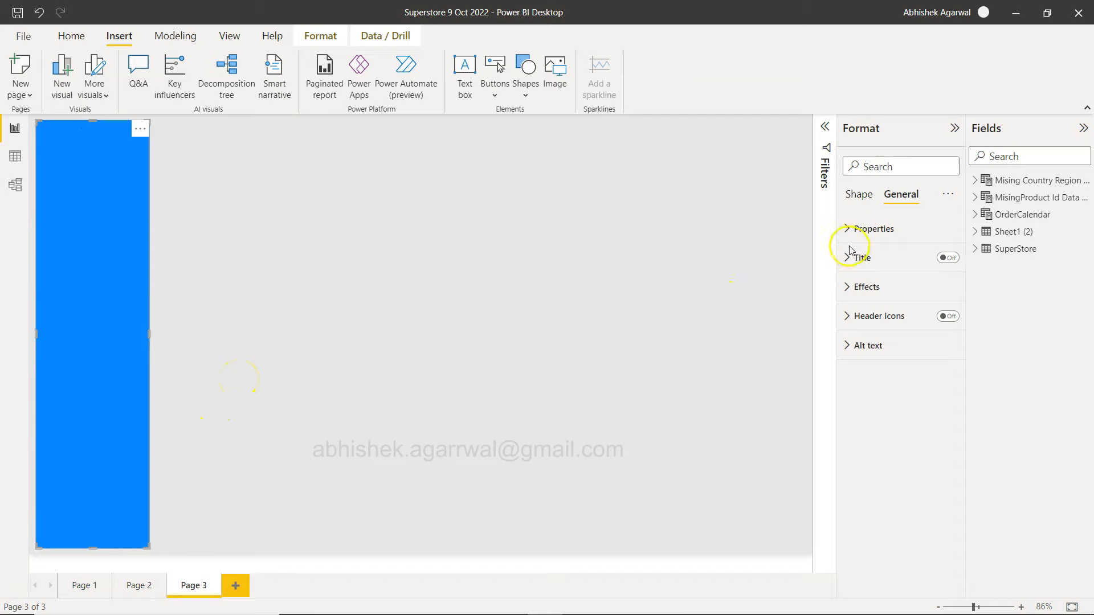
Step: Set the sidebar rectangle's fill to the darkest shade of the blue theme color
click(847, 287)
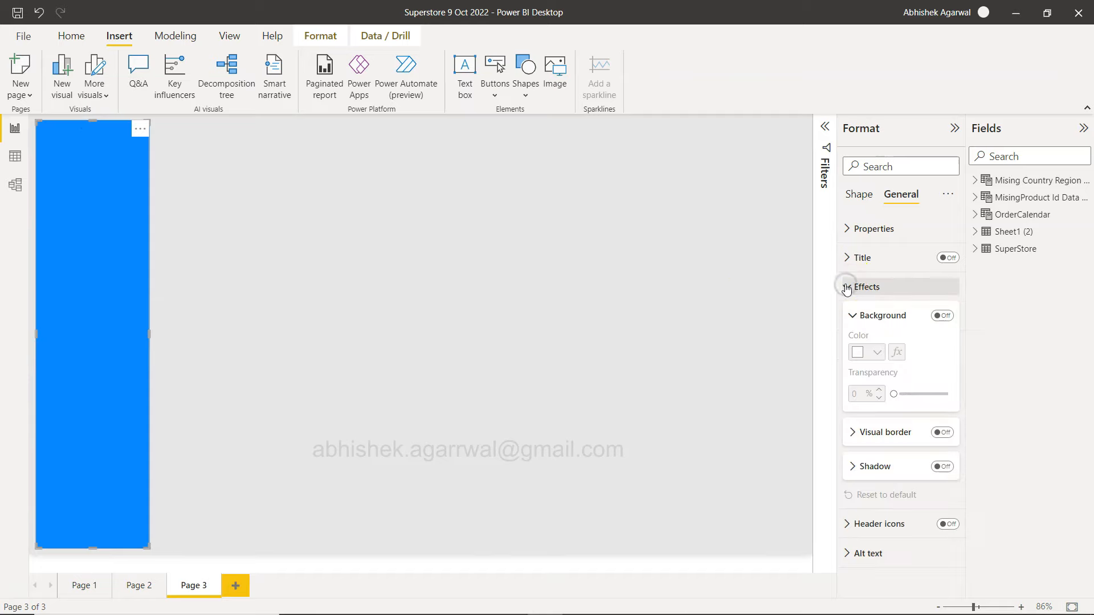
click(847, 288)
click(858, 194)
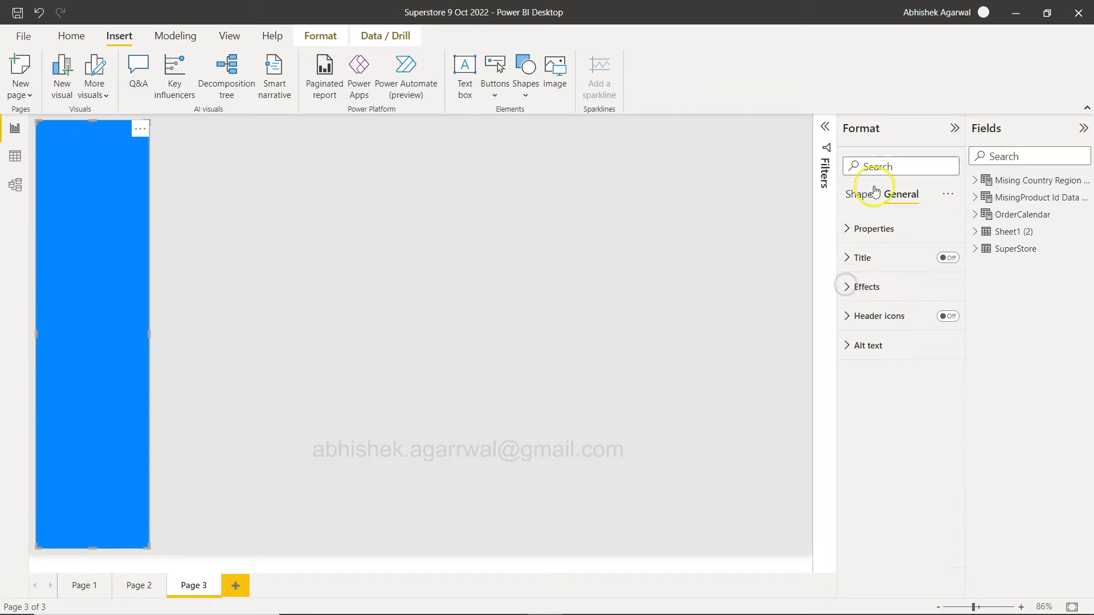
click(854, 257)
click(855, 287)
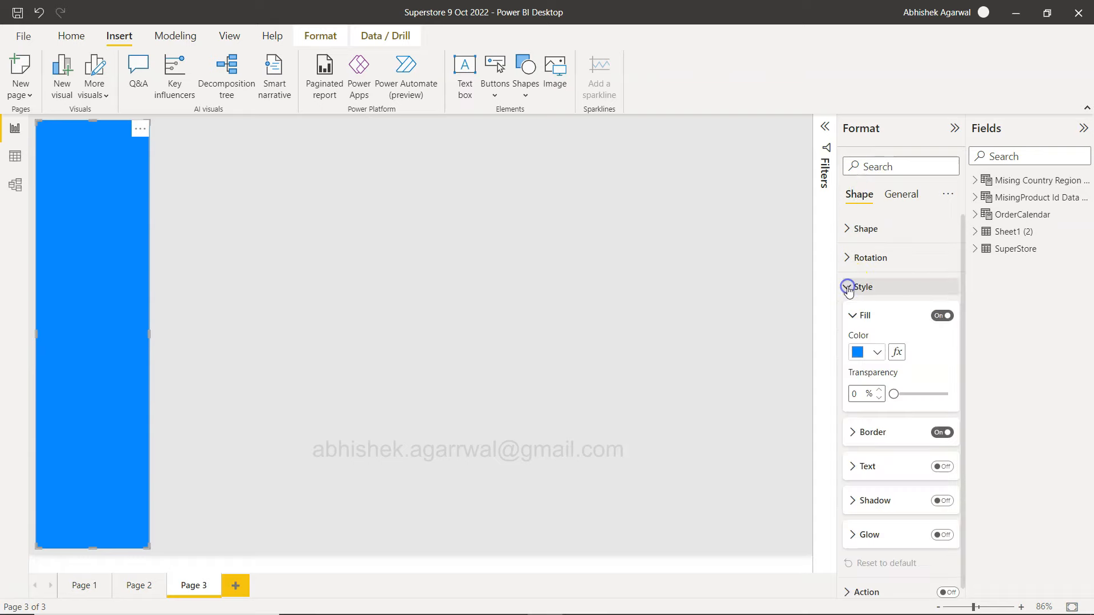
click(866, 356)
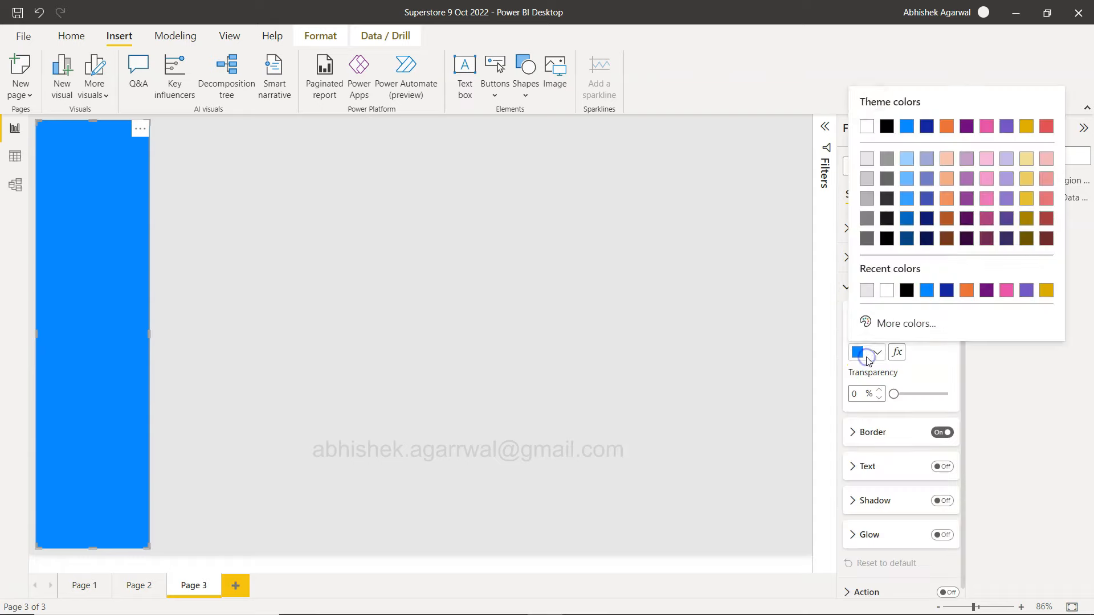
click(908, 238)
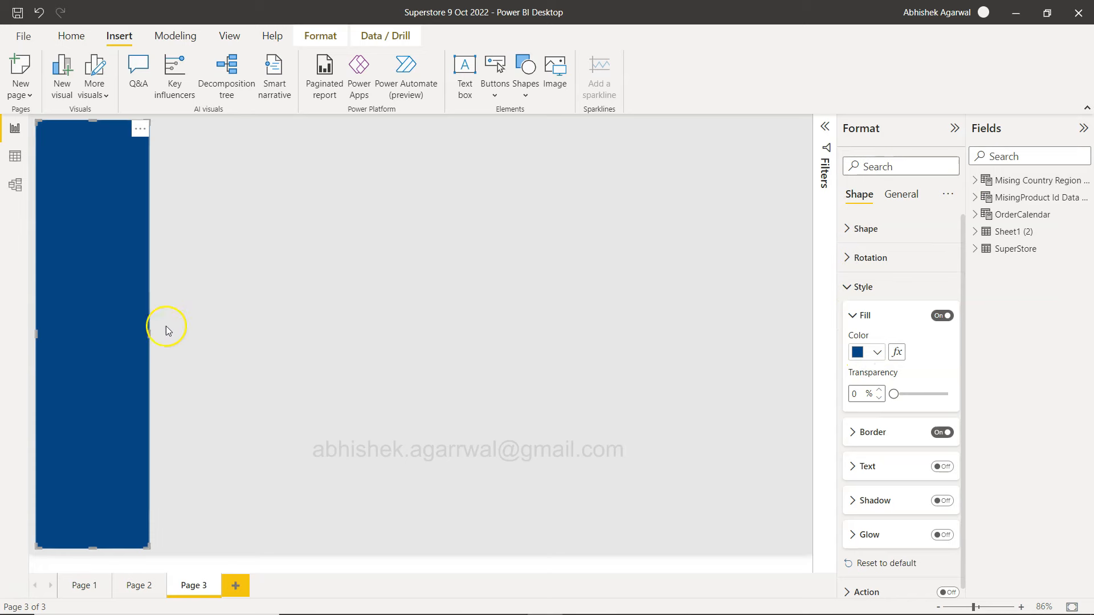
Step: Review the sidebar and its navigation buttons on Page 2 and return to Page 3
click(136, 586)
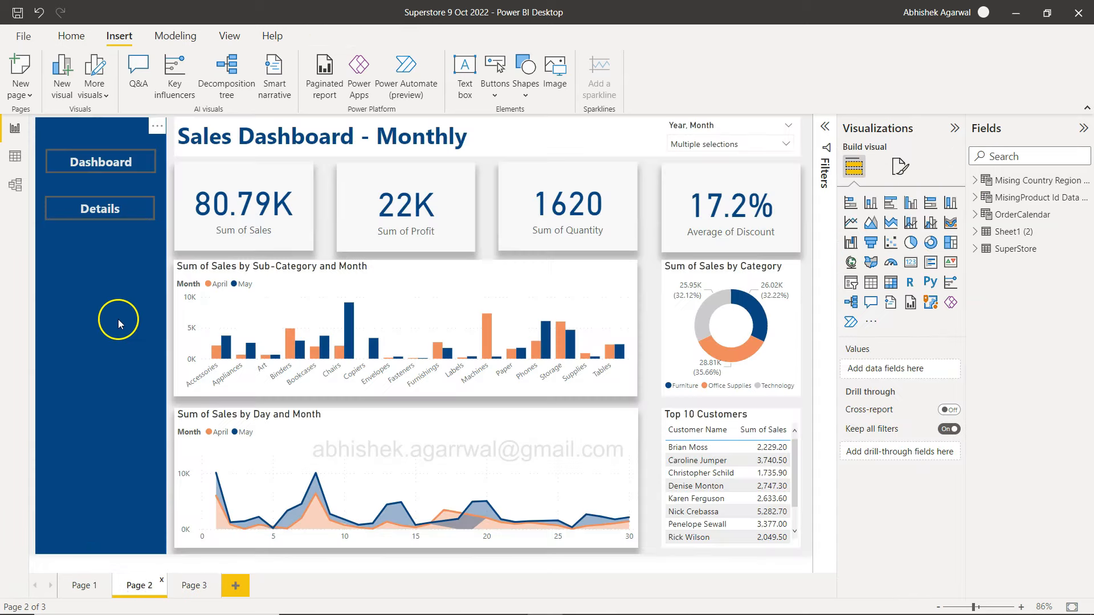
click(194, 585)
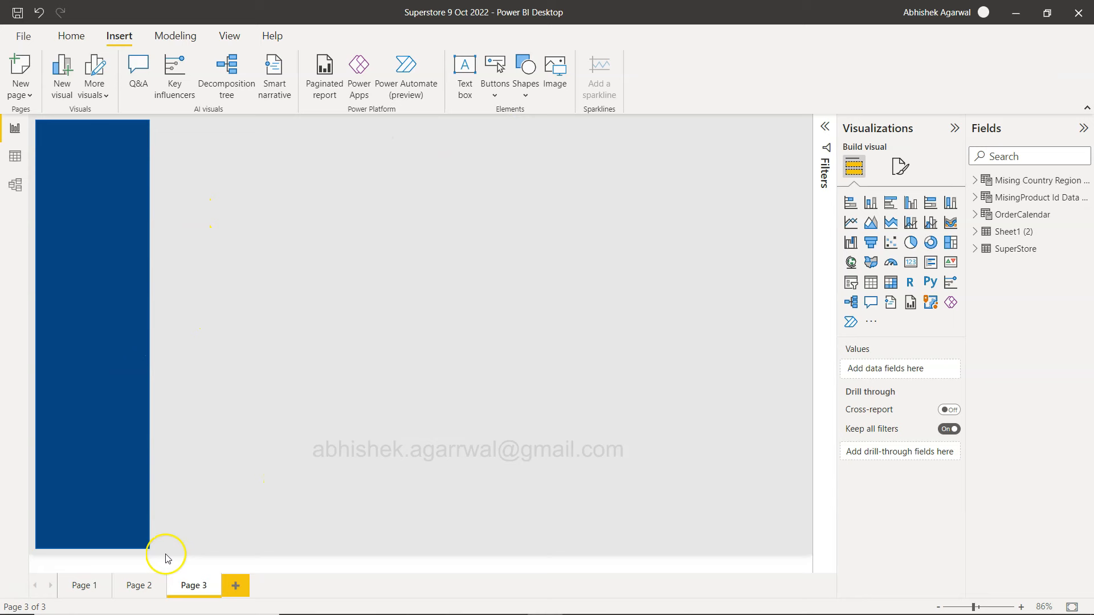
click(138, 585)
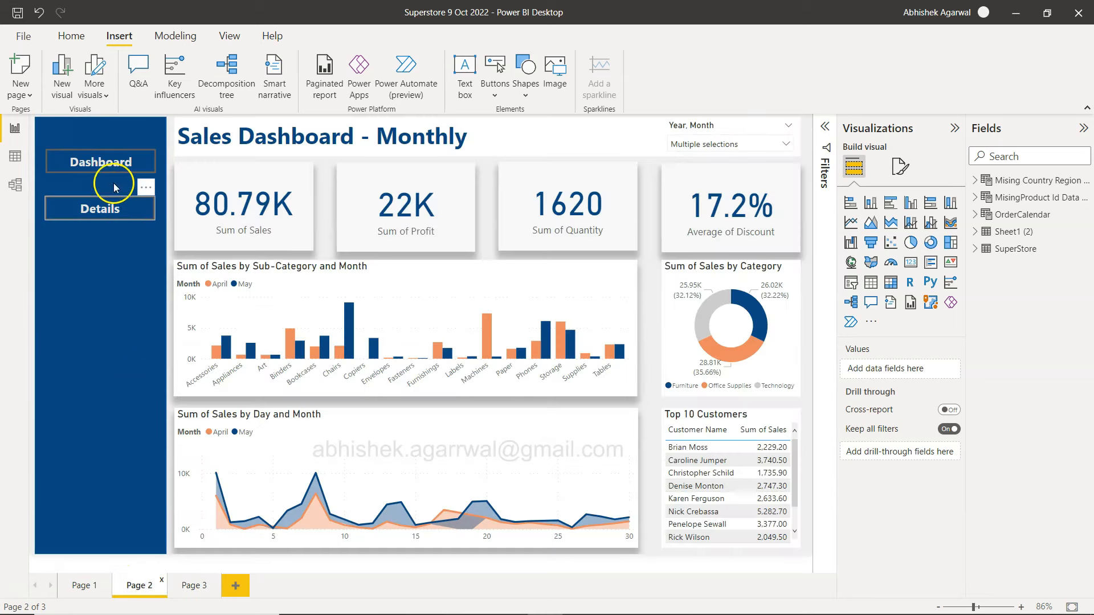
click(193, 586)
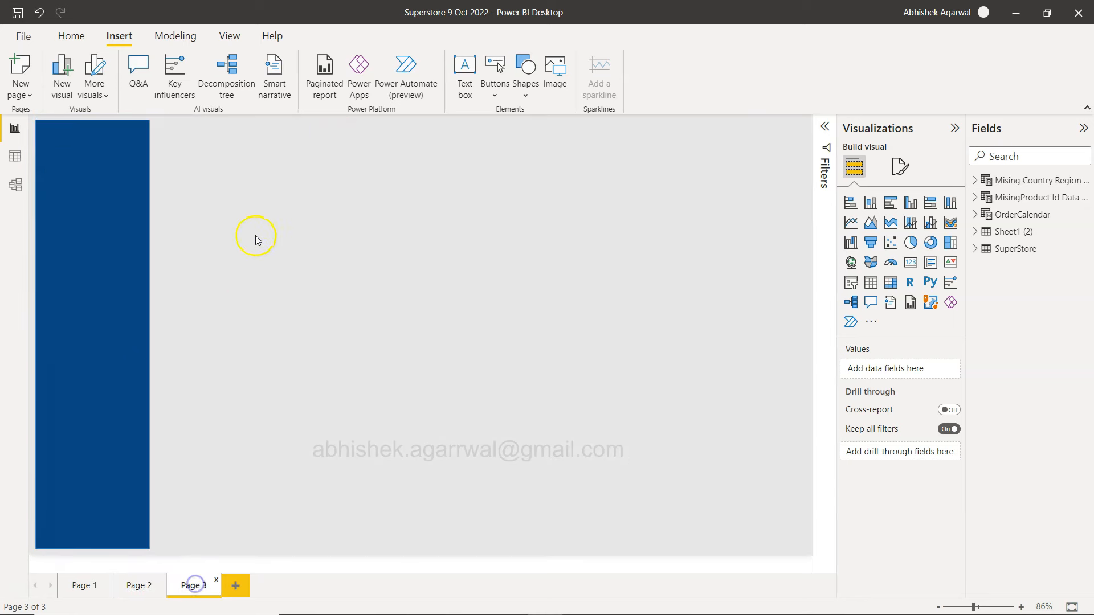
Step: Insert a blank button in the upper part of the blue sidebar and place a same-size copy below it
click(495, 92)
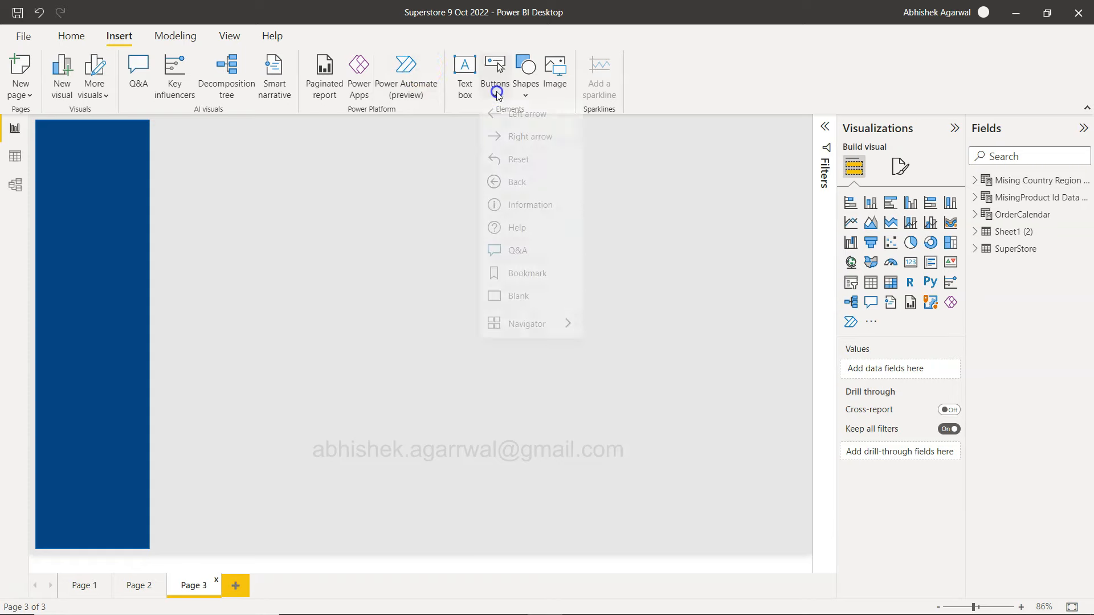
click(528, 308)
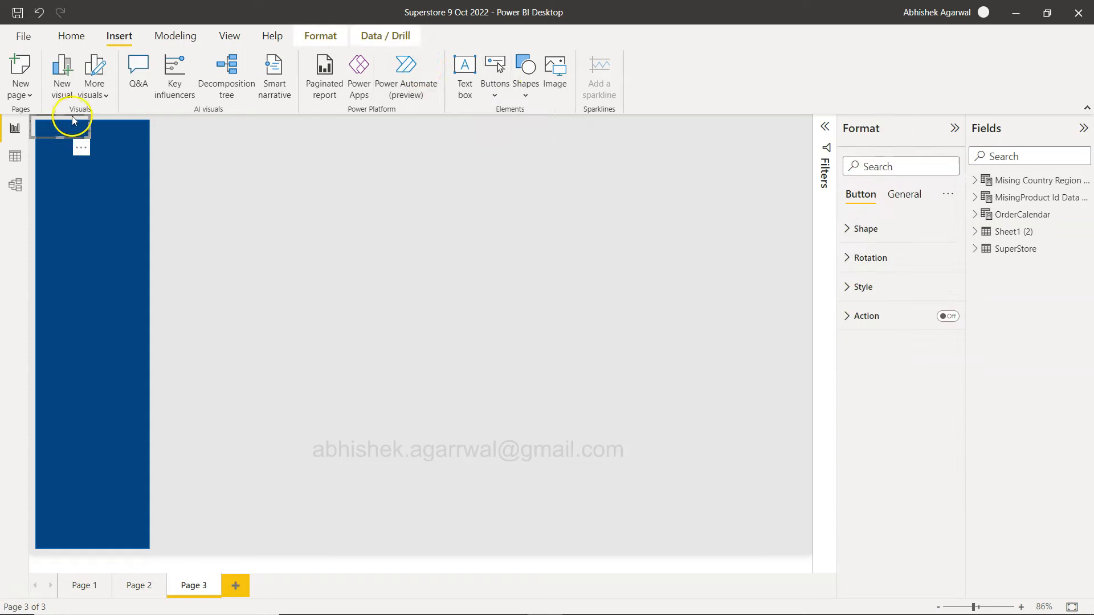
drag(77, 131, 114, 188)
key(ctrl+v)
click(110, 164)
click(601, 181)
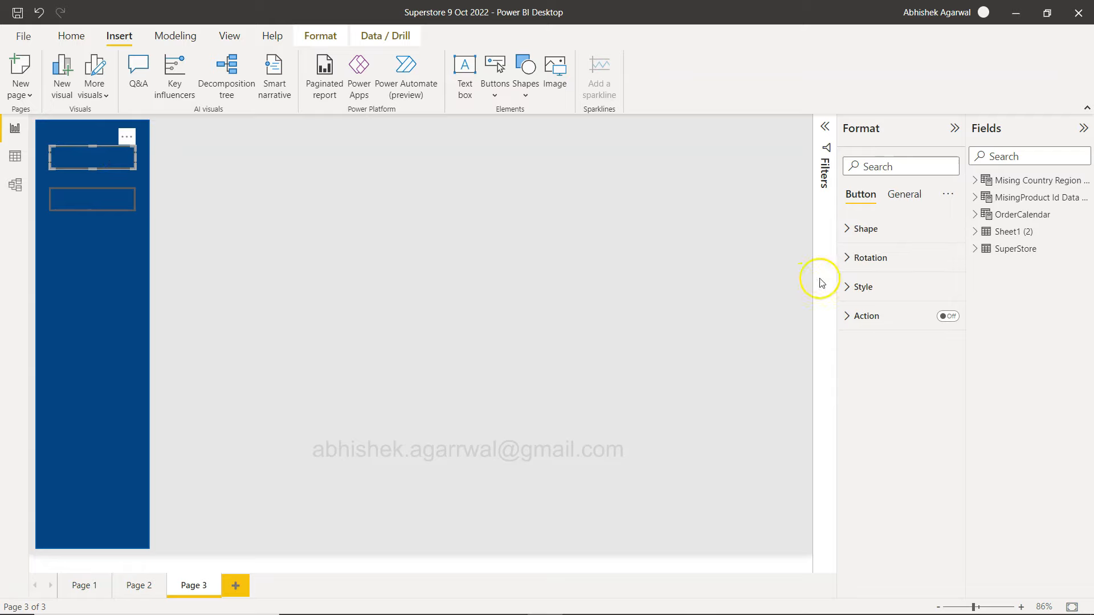
Step: Turn on the upper button's text, label it "Dashboard", and format it bold, light gray and in a larger font size
click(861, 286)
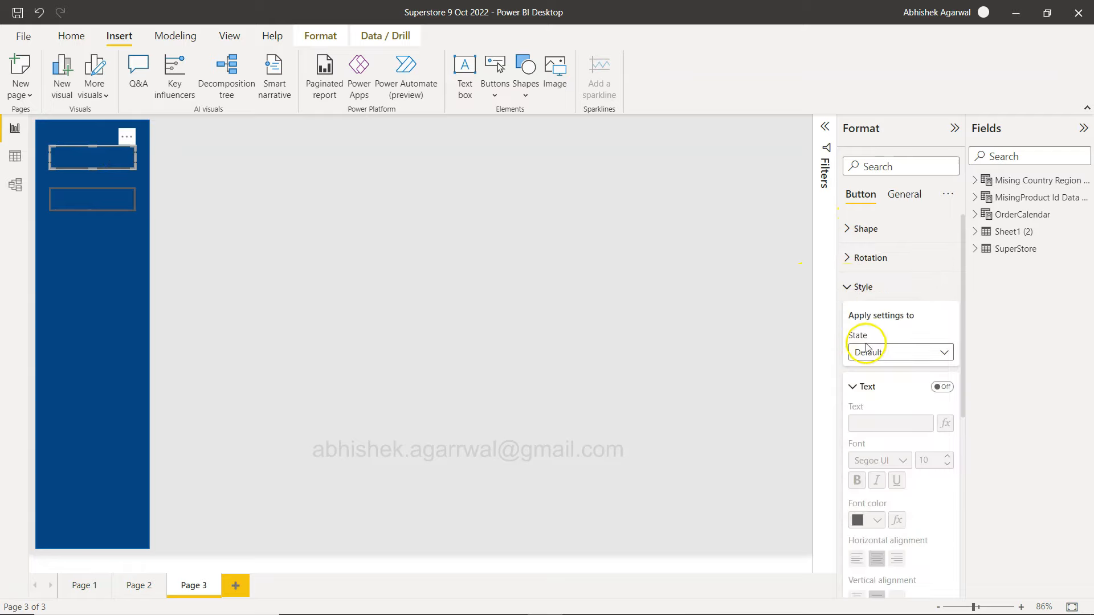
click(941, 387)
click(885, 426)
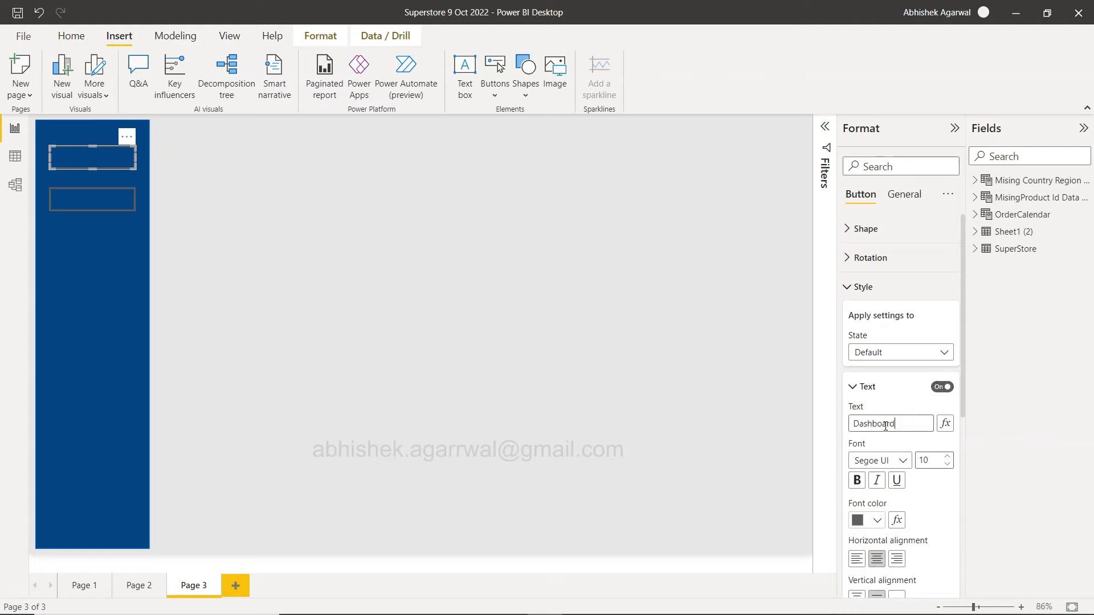
click(859, 483)
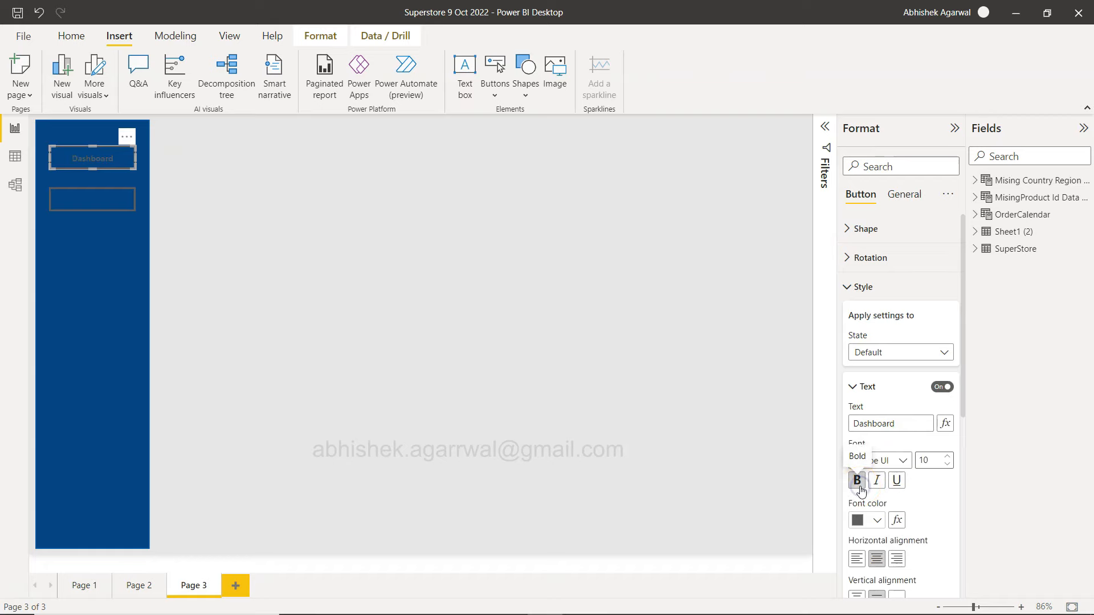
click(877, 521)
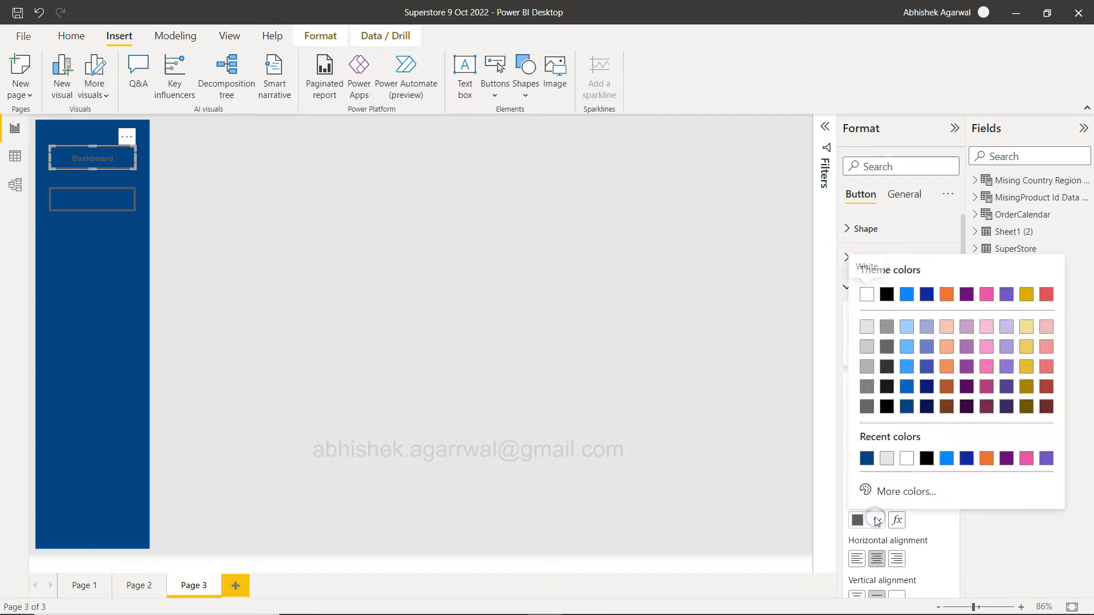
click(866, 326)
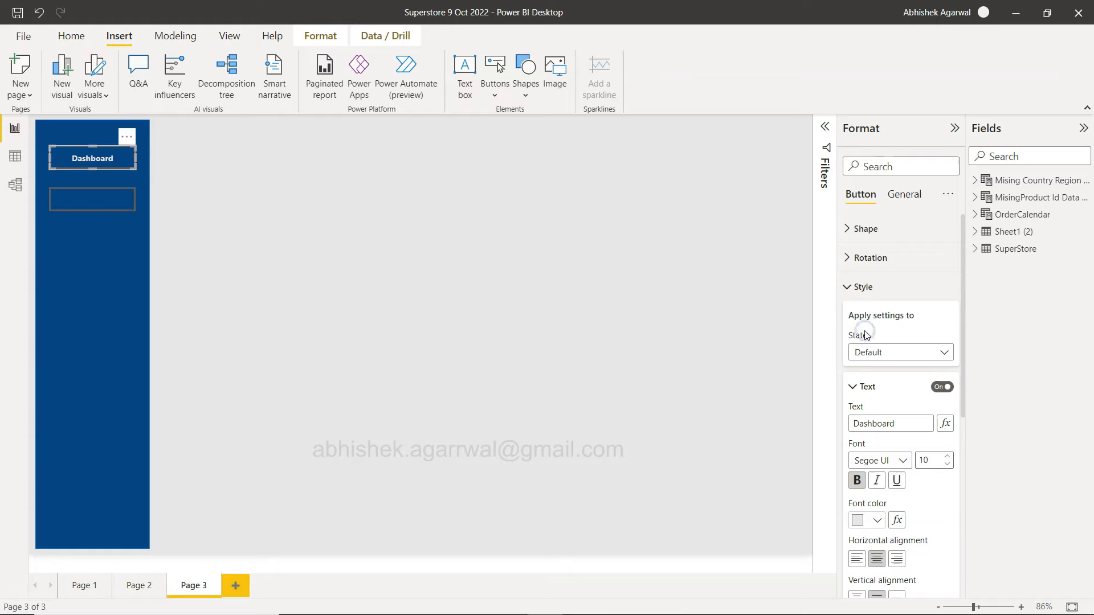
click(948, 456)
click(948, 456)
Step: Turn on the lower button's text, label it "Details", format it bold, light gray and size 14, and compare it with the Dashboard button
click(101, 201)
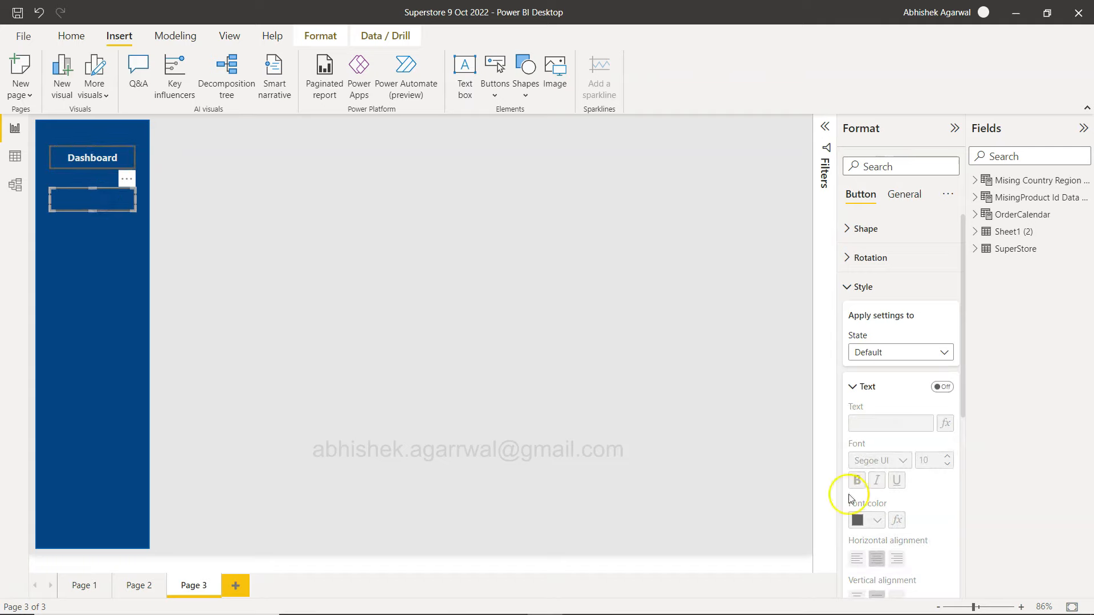
click(943, 387)
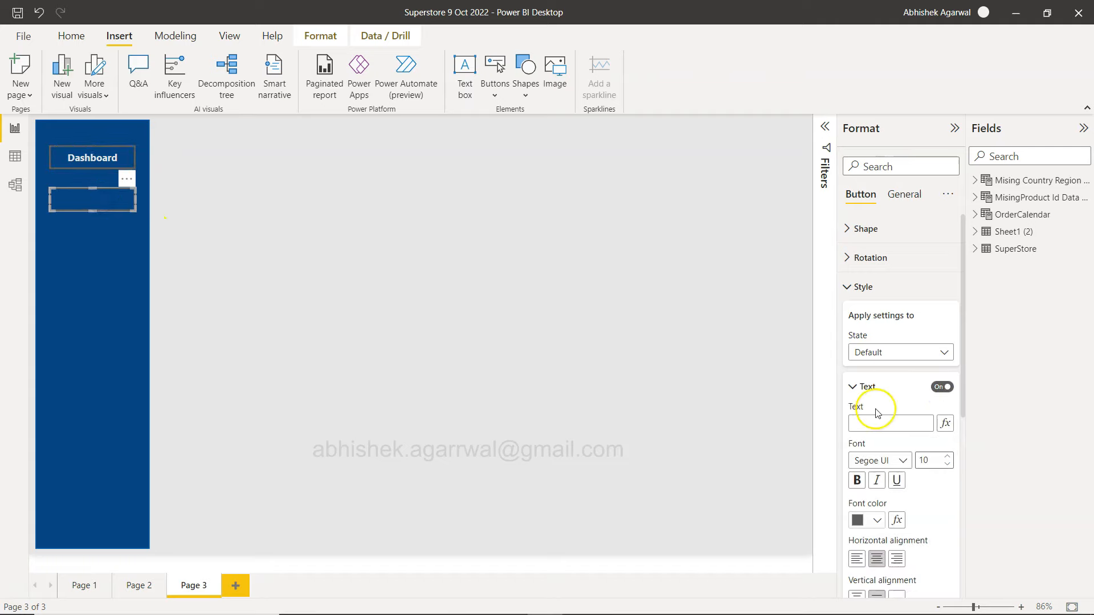
click(896, 422)
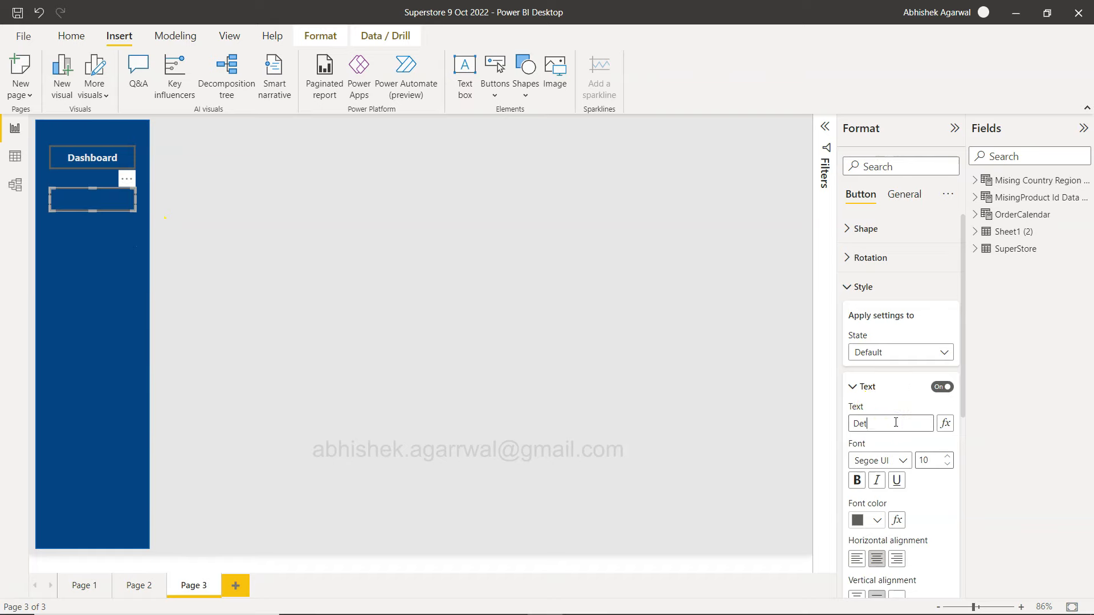
text(Details)
click(878, 520)
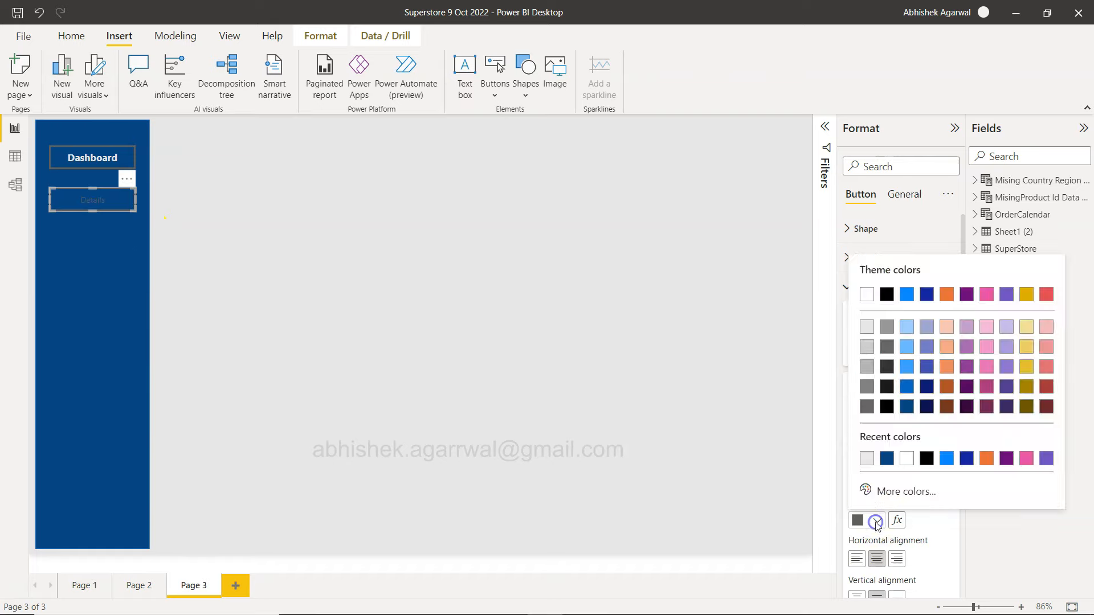
click(864, 320)
click(948, 457)
click(947, 456)
click(857, 480)
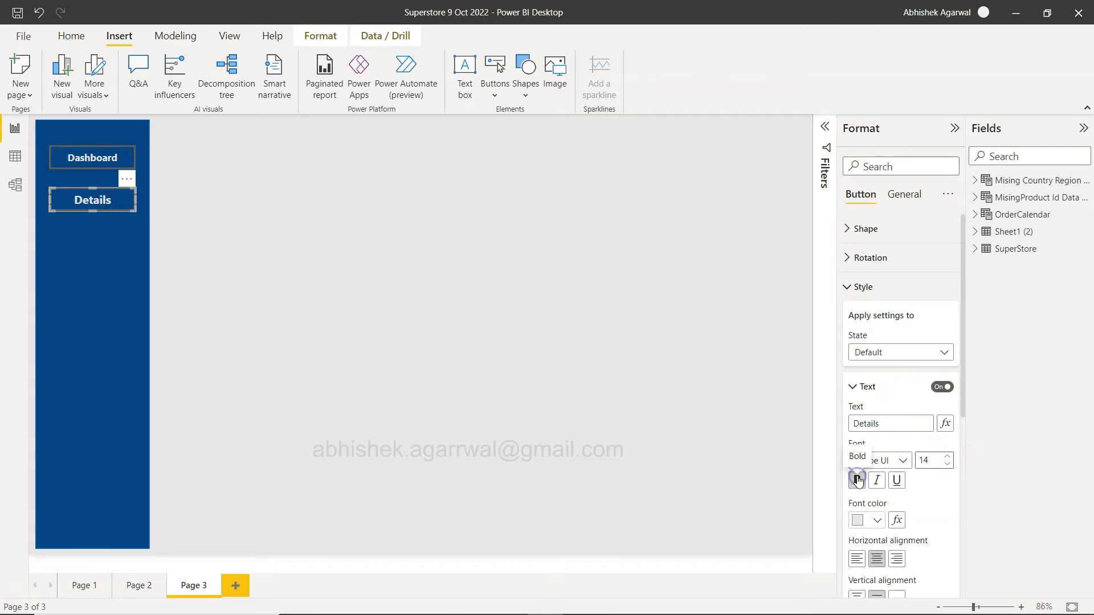
click(103, 159)
click(94, 198)
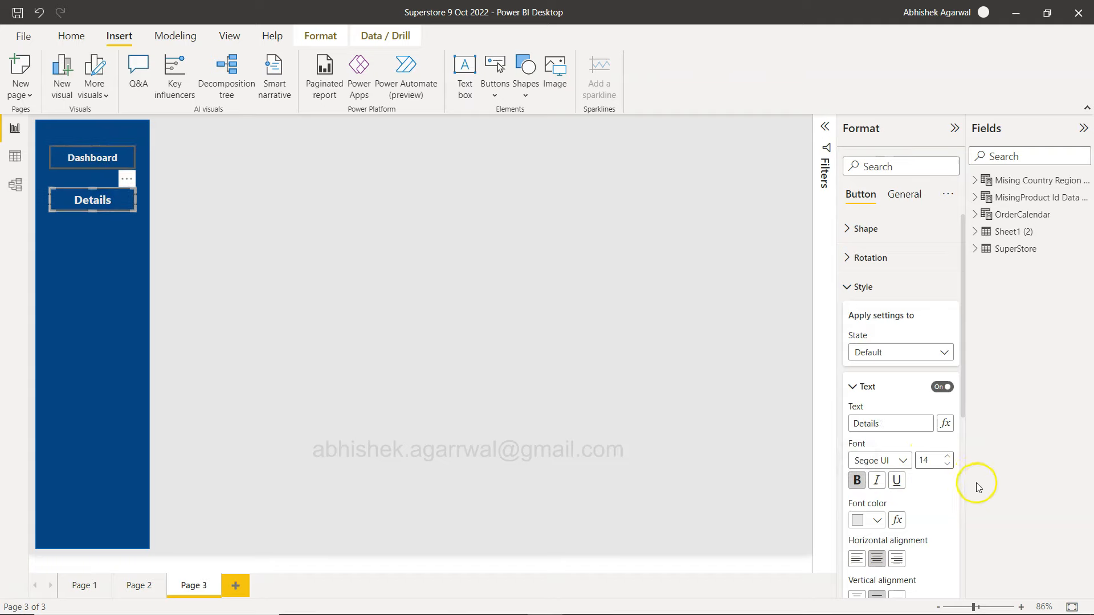
Step: Reduce the Details button's font size so its label matches the Dashboard button
click(947, 464)
click(947, 464)
click(629, 411)
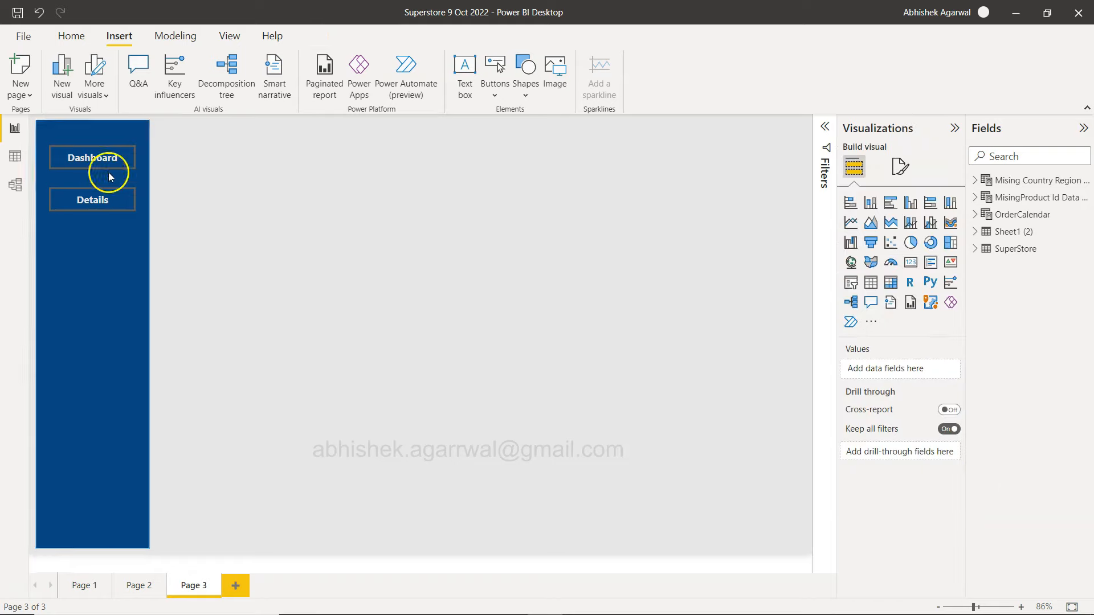
click(244, 237)
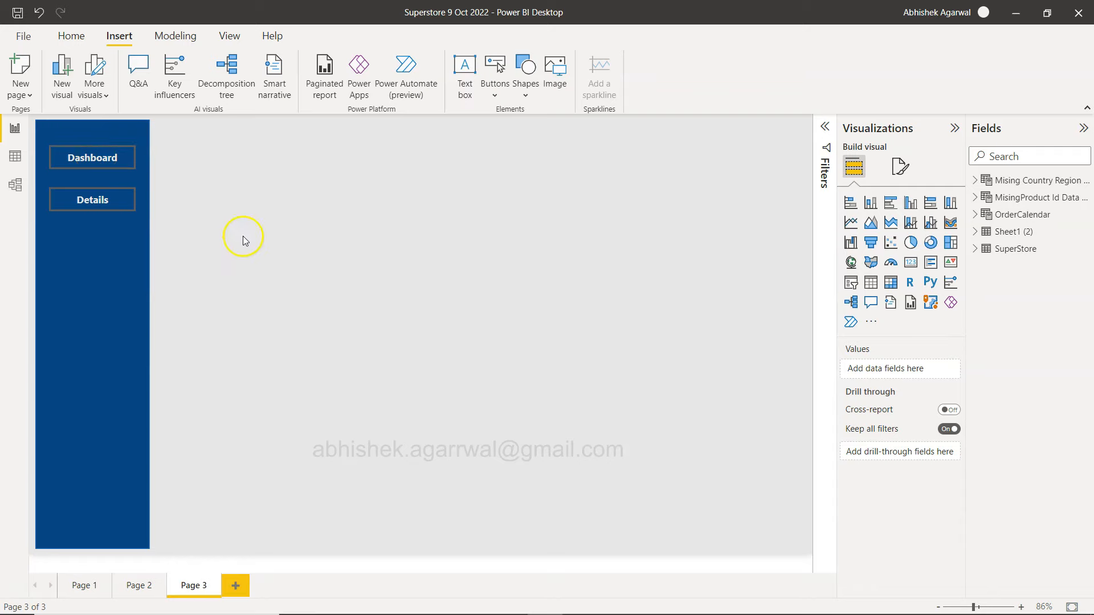
Step: Check the header on Page 2, then add a text box across the top of Page 3 reading "Sales Dashboard - Monthly"
click(135, 584)
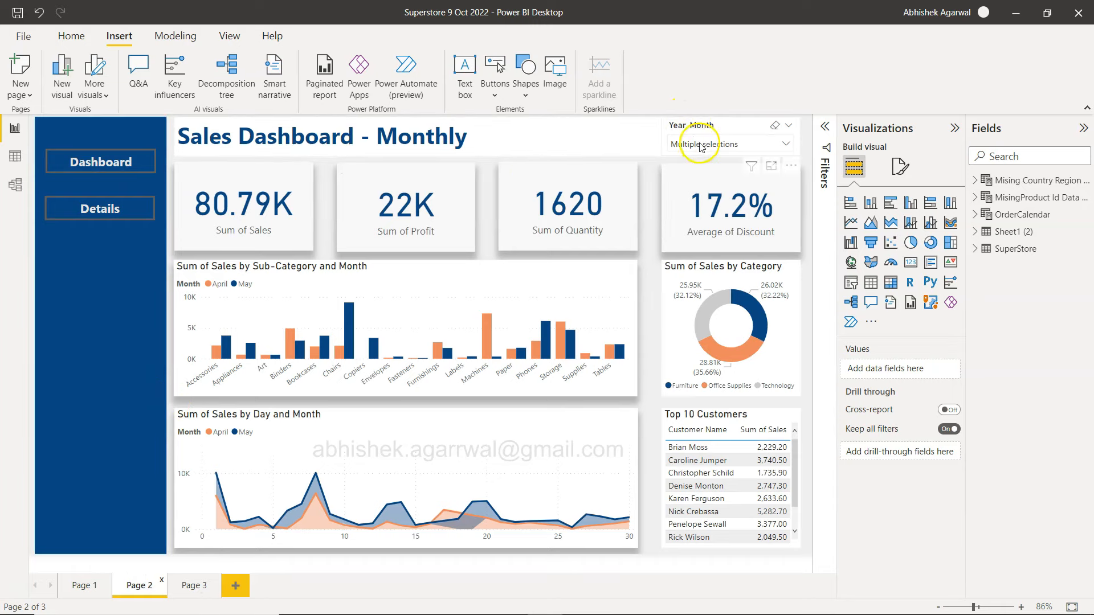
click(192, 586)
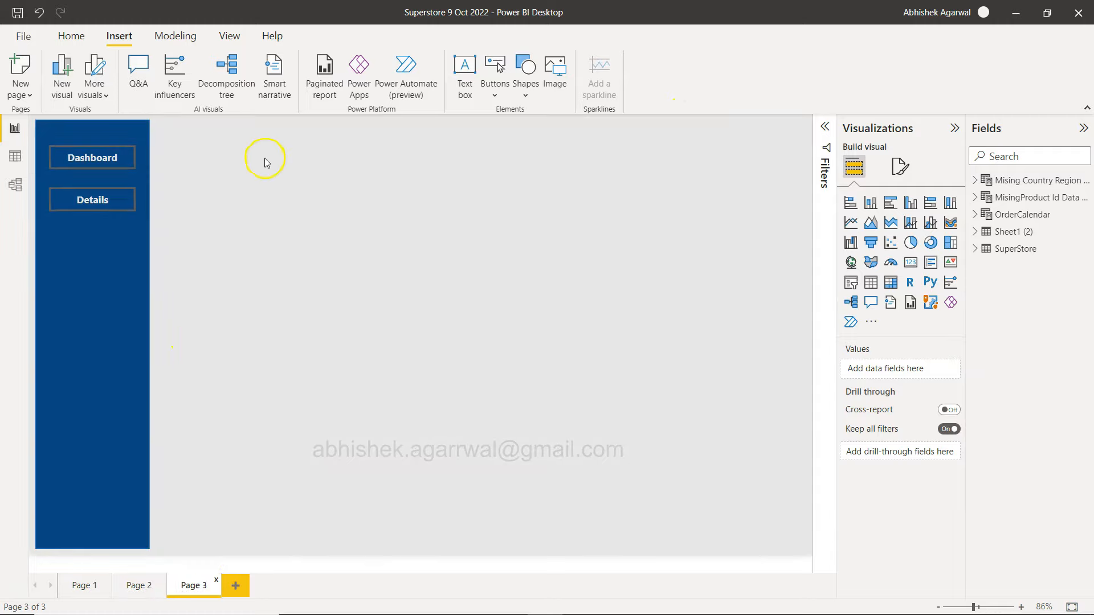
click(465, 71)
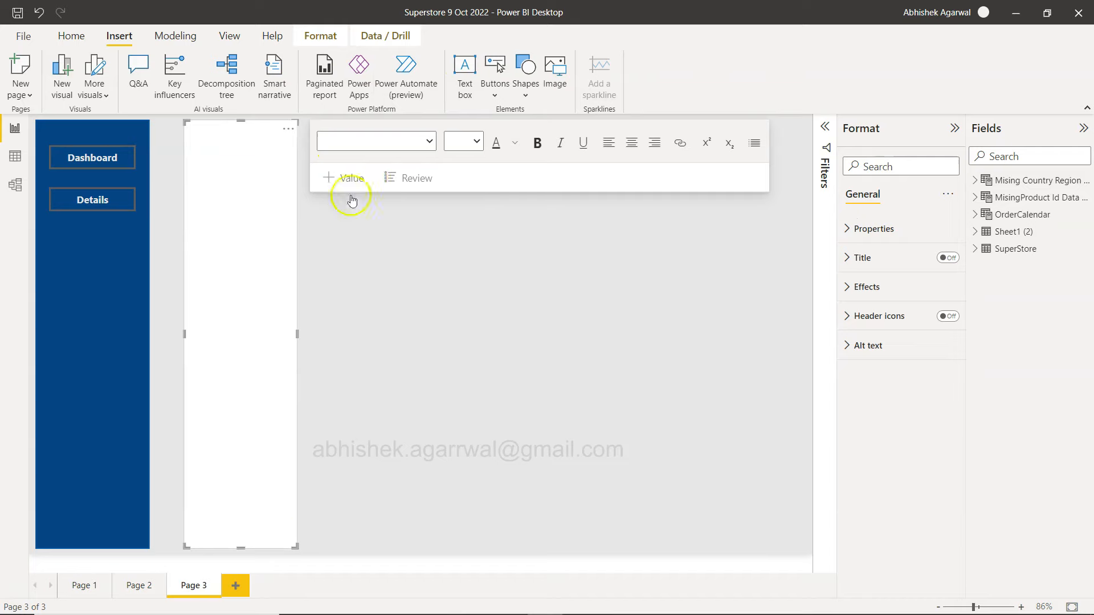
drag(239, 545, 805, 141)
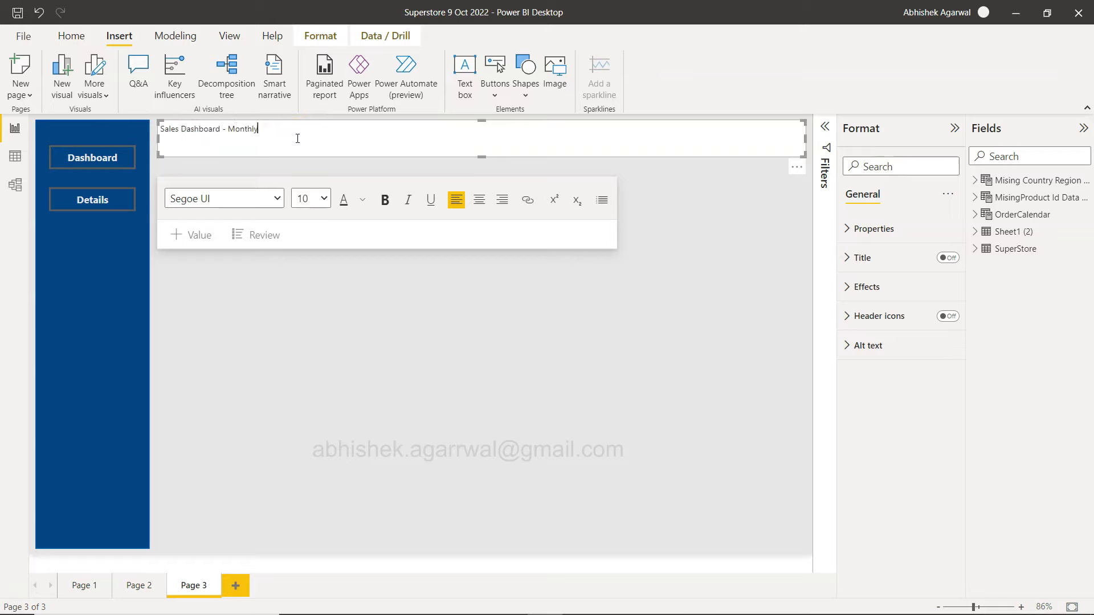
Step: Format the whole "Sales Dashboard - Monthly" title as bold, size 28
key(ctrl+a)
click(323, 198)
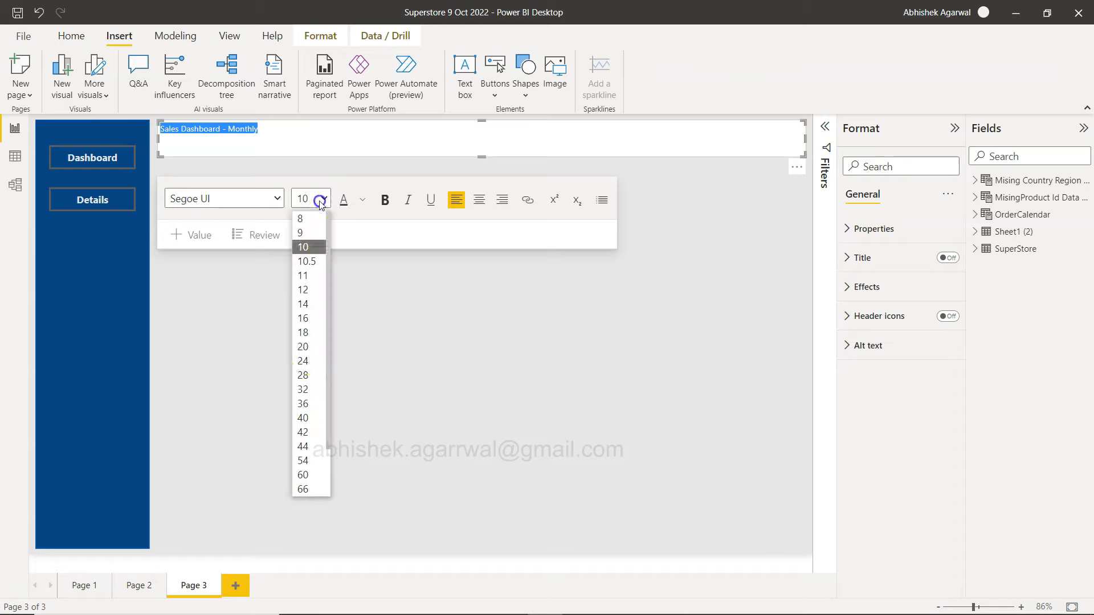
click(304, 376)
click(385, 198)
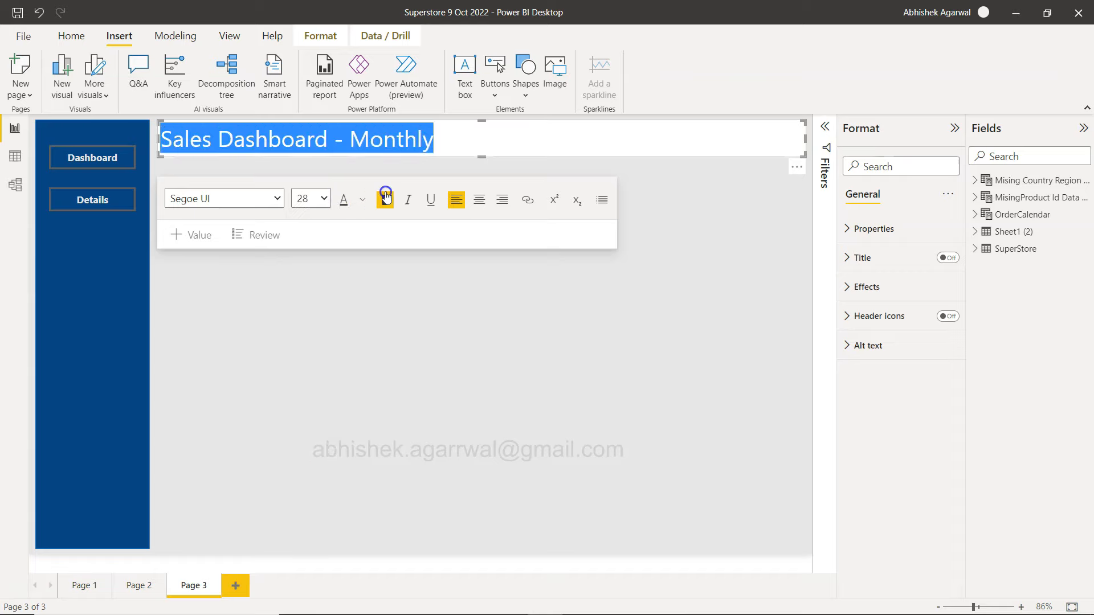
click(479, 137)
click(472, 311)
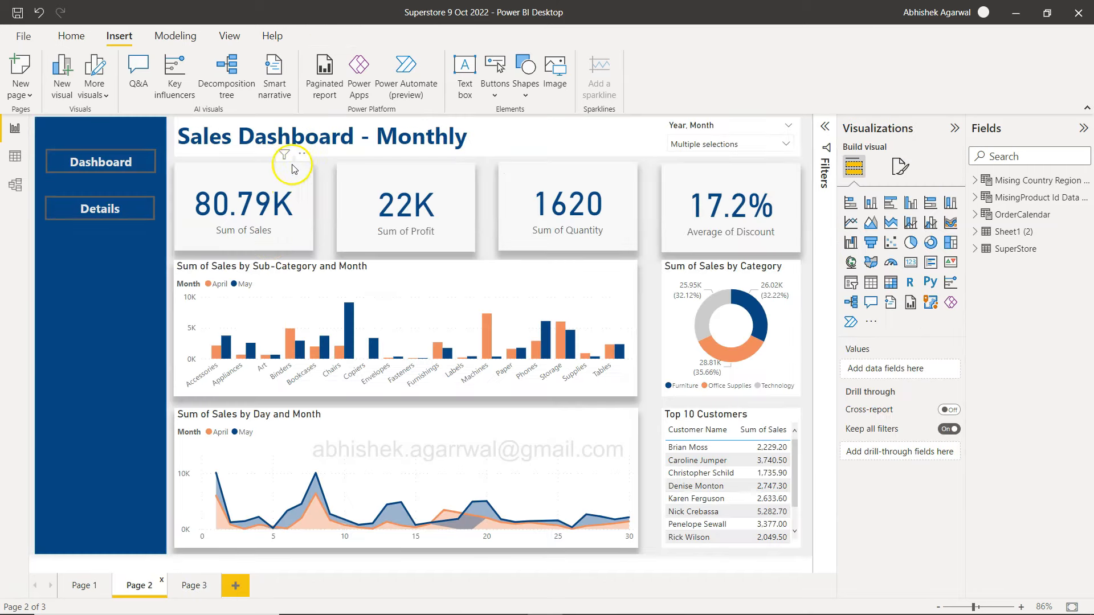
Step: Recolor the Page 3 title text dark blue to match the title on Page 2
click(192, 583)
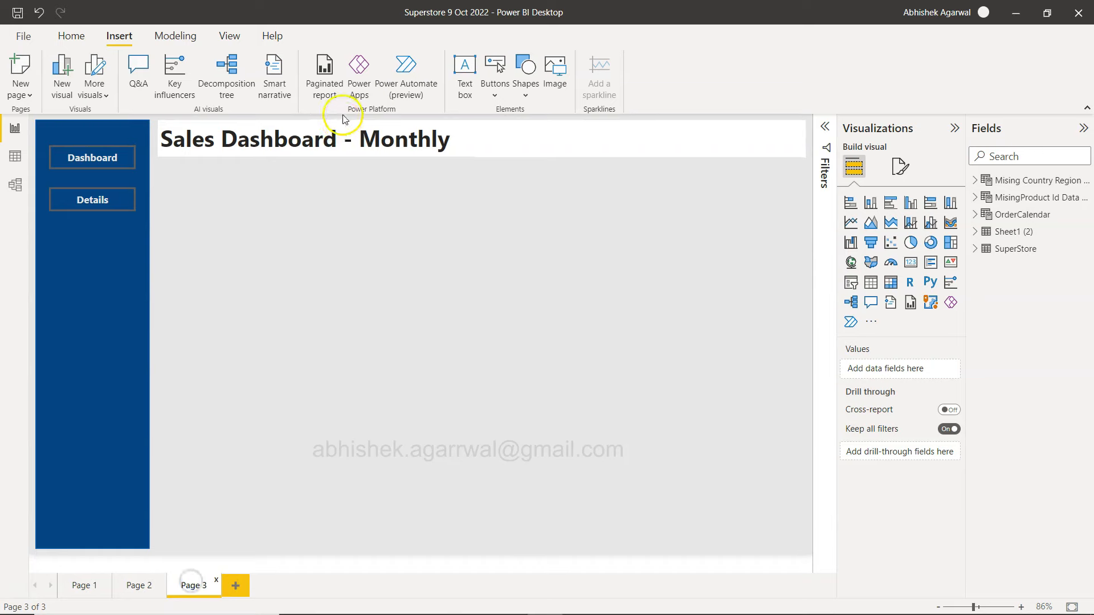
click(337, 139)
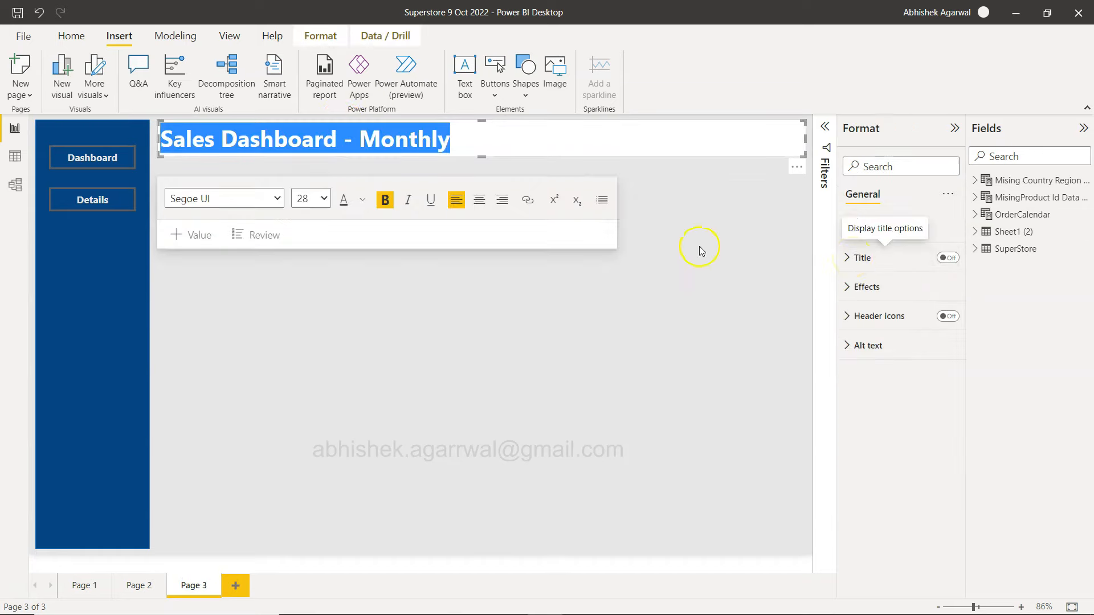
click(361, 200)
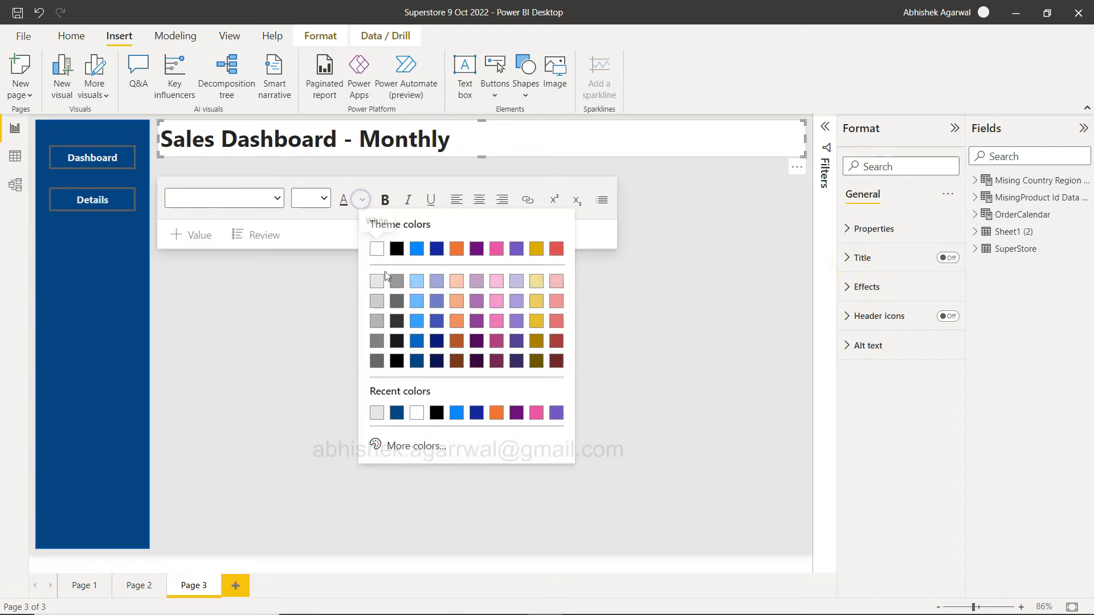
click(420, 361)
click(419, 361)
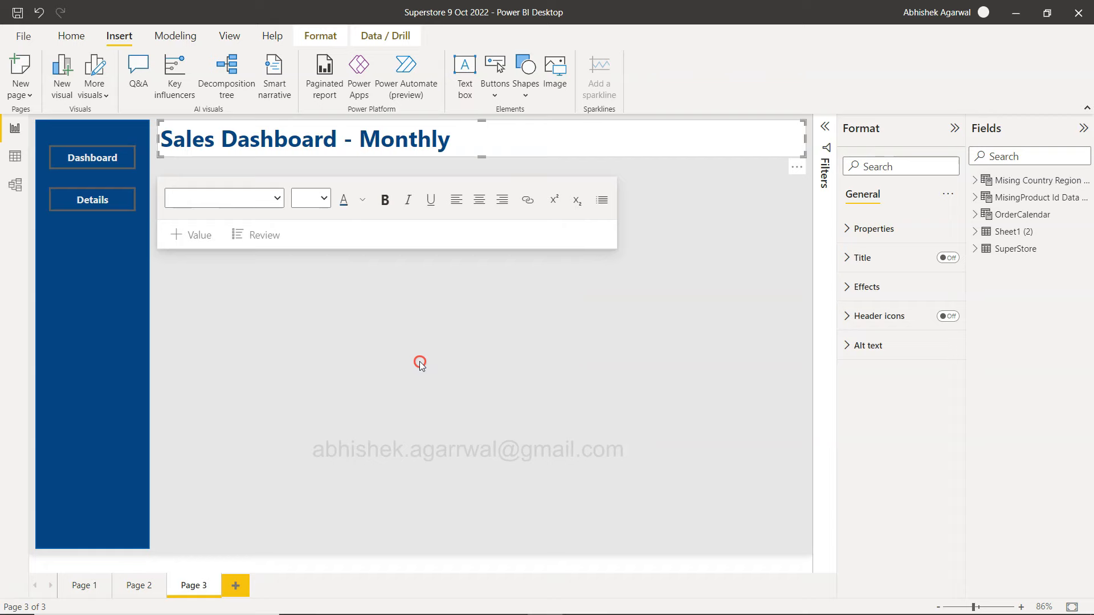
click(640, 399)
click(717, 273)
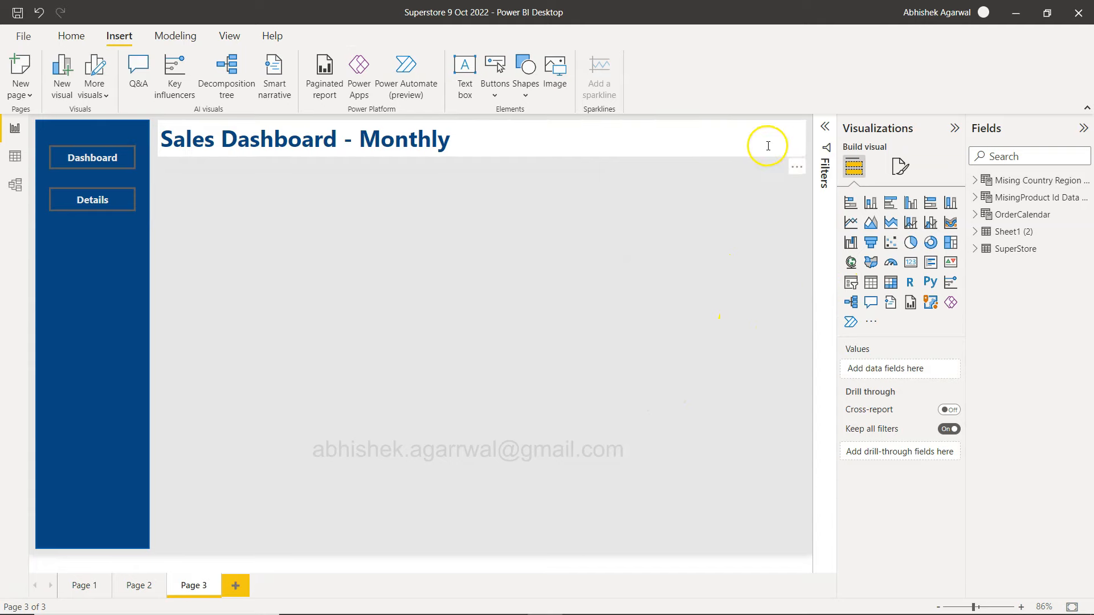
Step: Examine the SuperStore table's Order Date column in the data view, including its available date formats
click(976, 249)
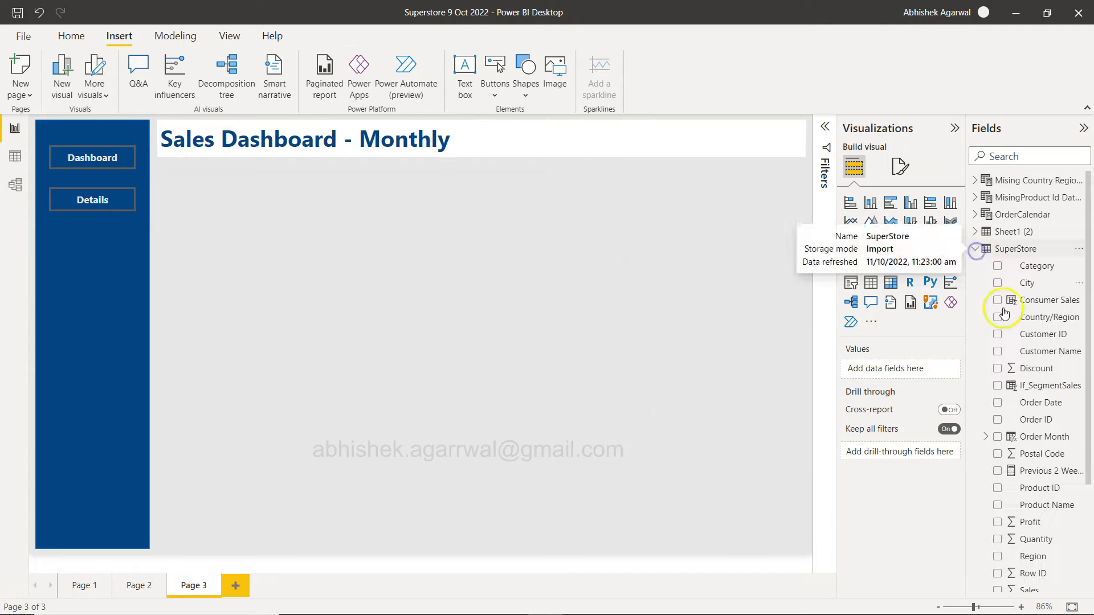
scroll(1021, 416, down, 1)
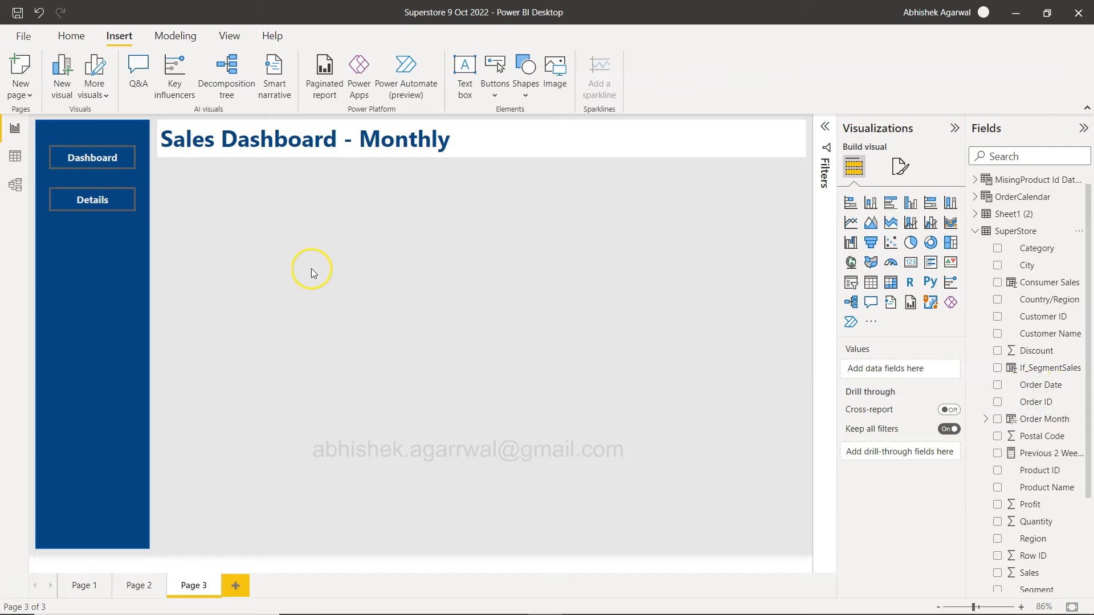
click(986, 420)
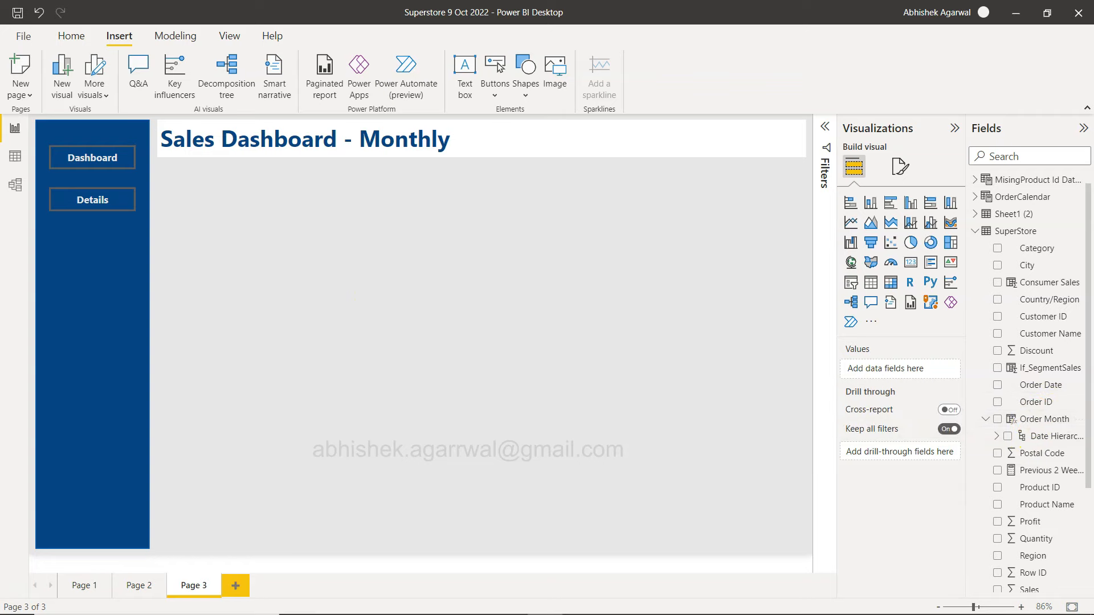
click(15, 159)
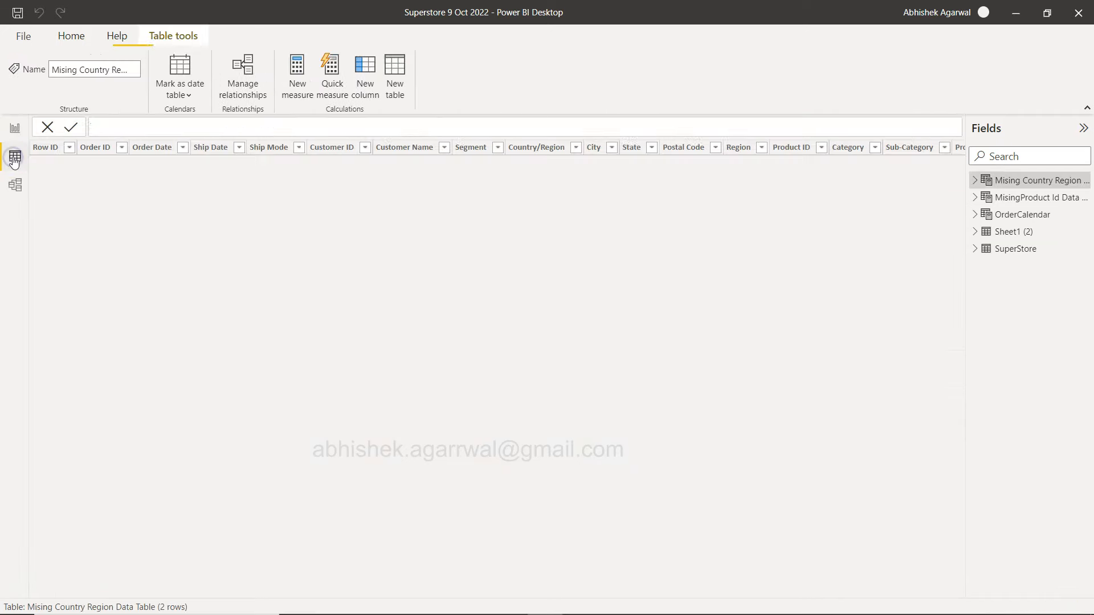
click(1010, 250)
click(974, 248)
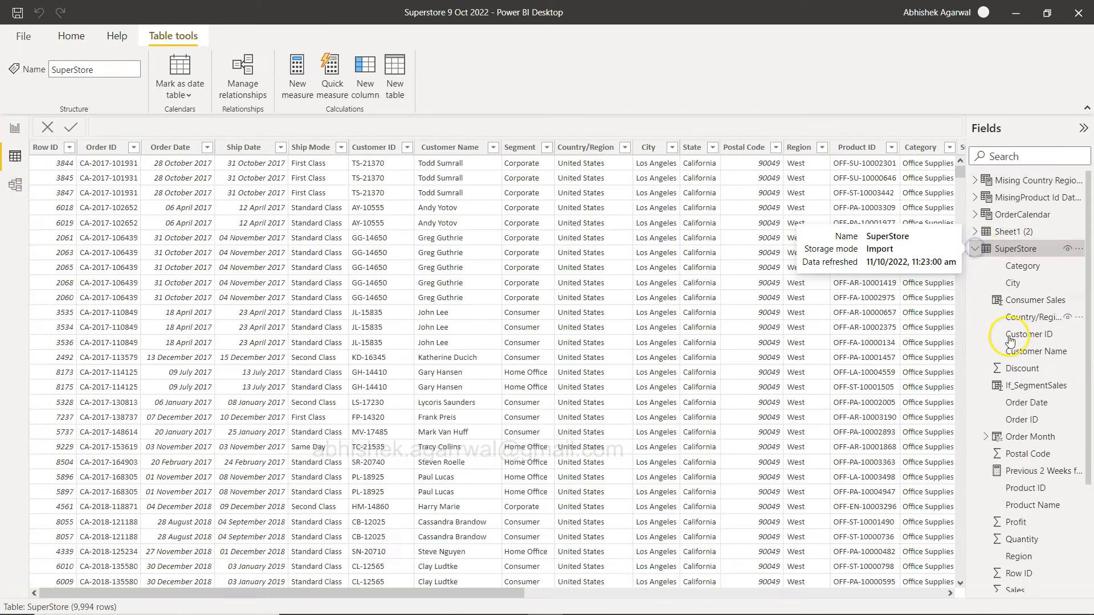
click(1024, 403)
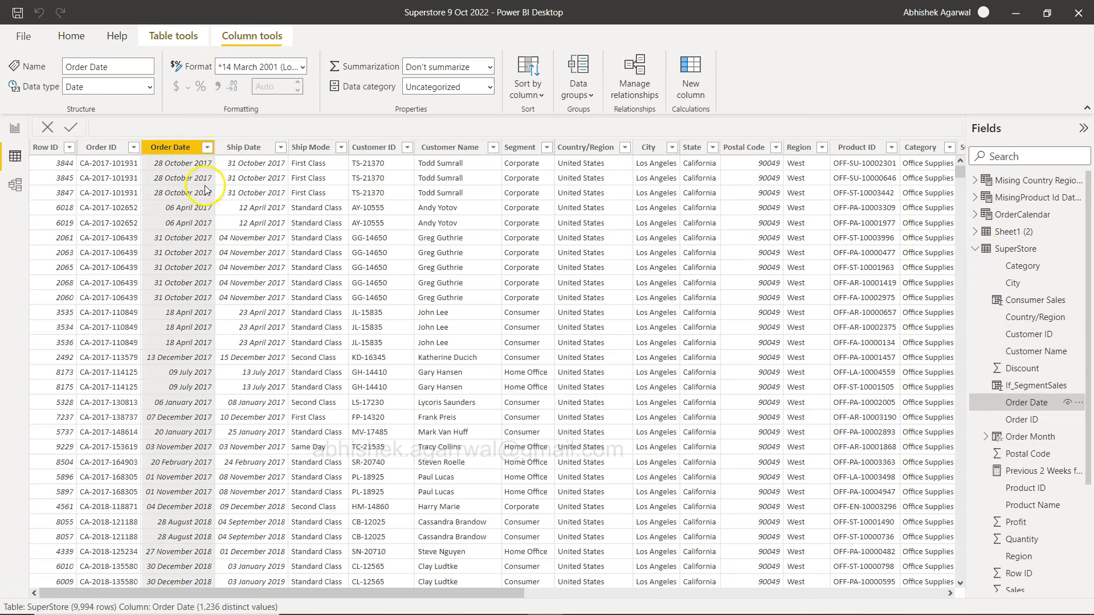
click(303, 67)
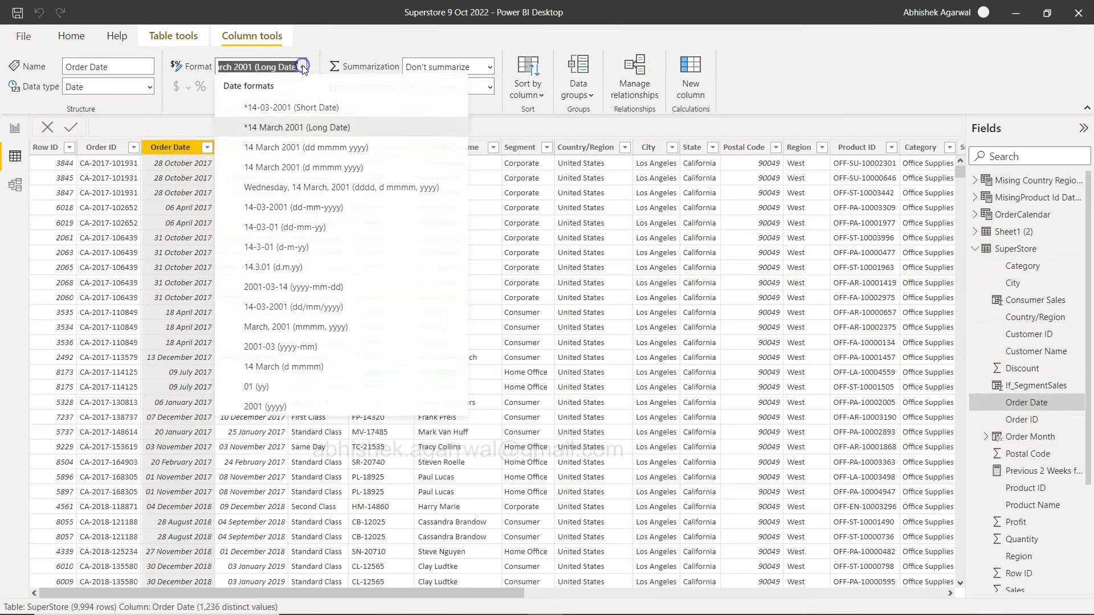
click(152, 102)
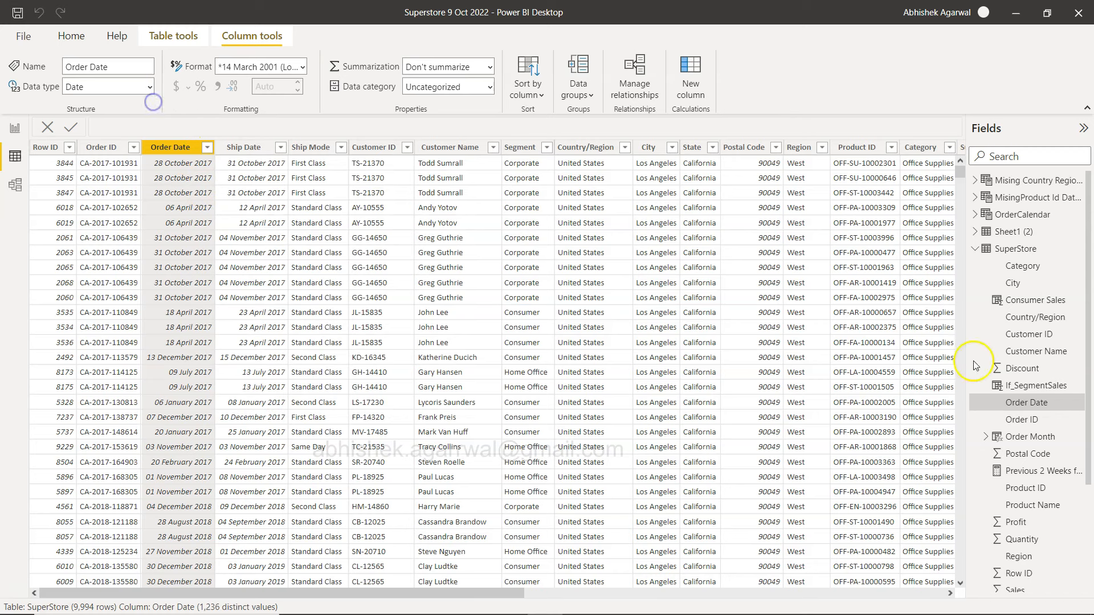
Step: Examine the Order Month column's formula and date format, then return to the report page
click(985, 436)
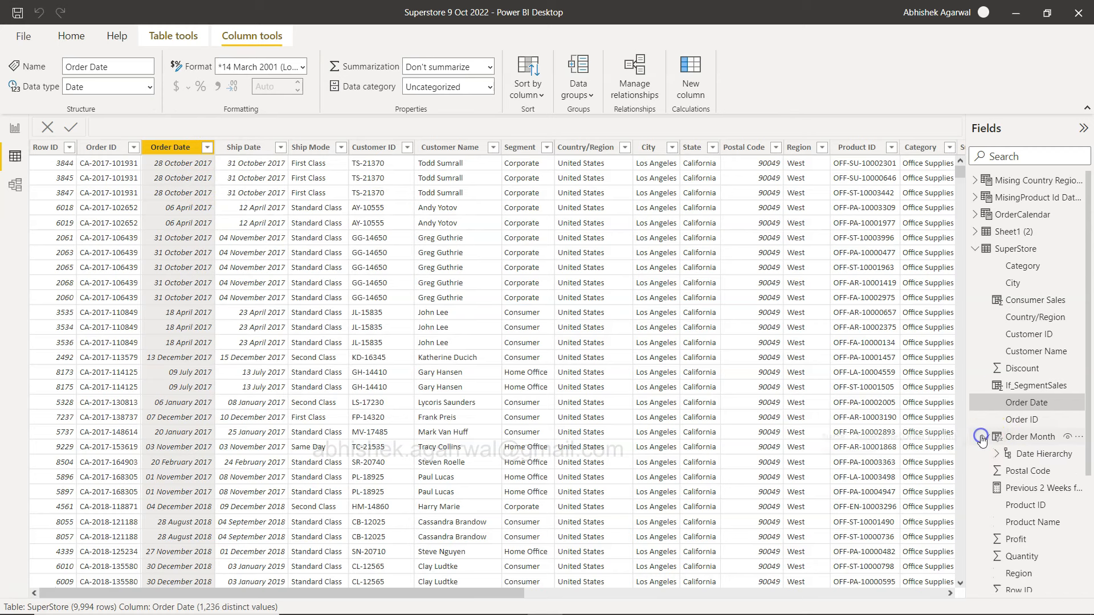
click(1020, 437)
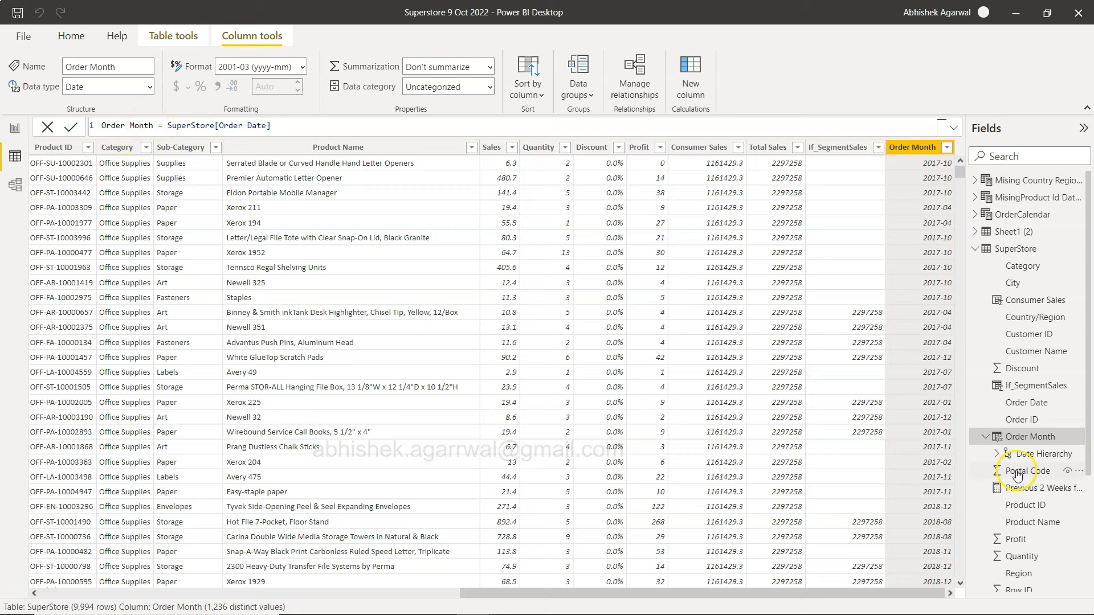
click(302, 69)
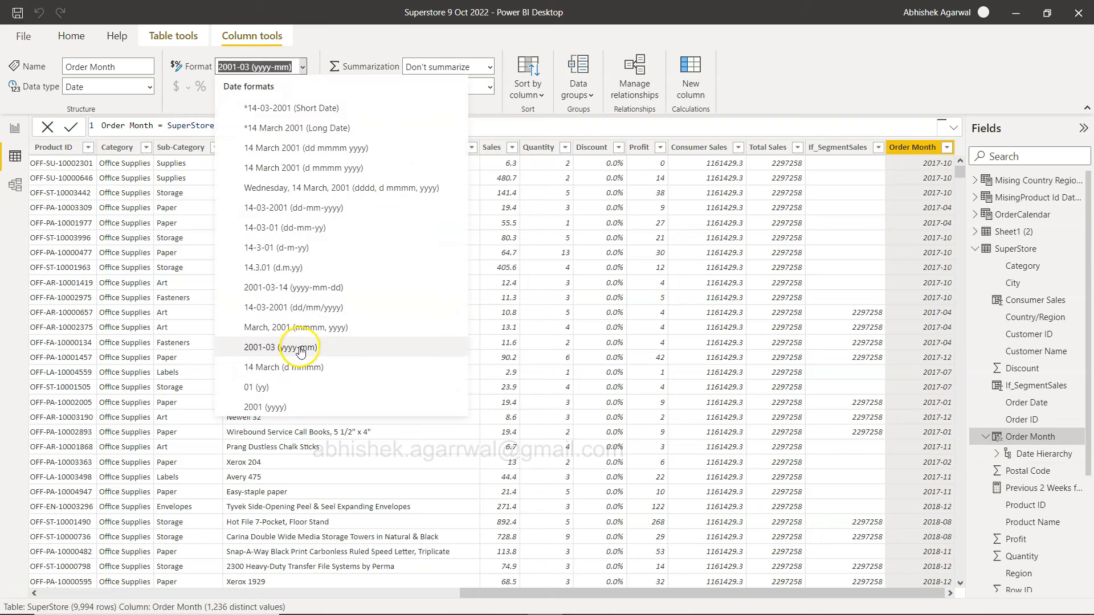
click(897, 315)
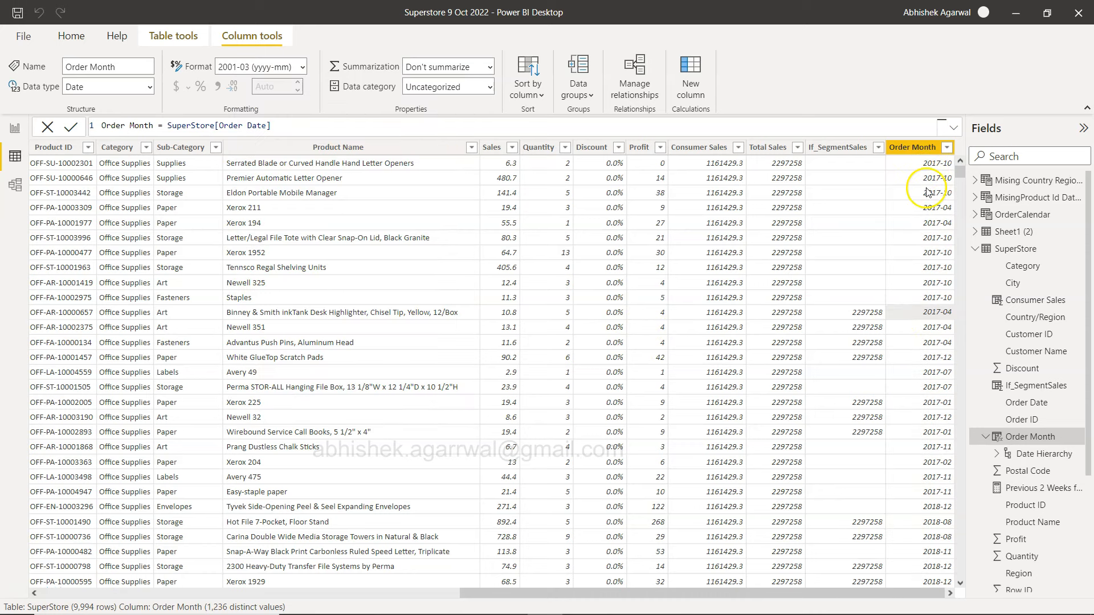
click(15, 127)
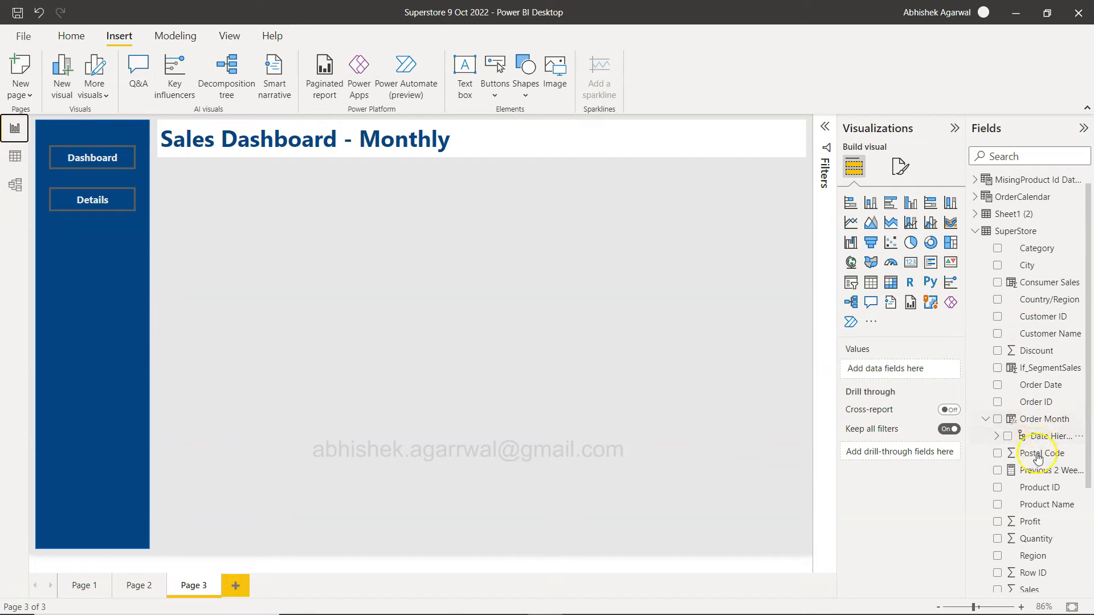
Step: Add a slicer to Page 3 that uses the SuperStore Order Month field
click(997, 437)
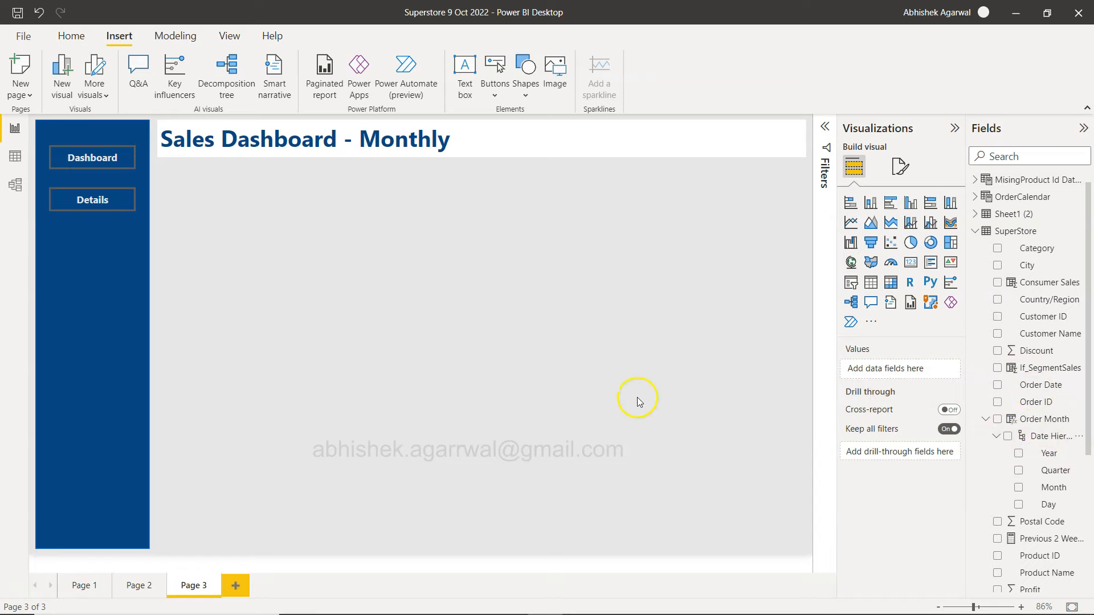
click(850, 285)
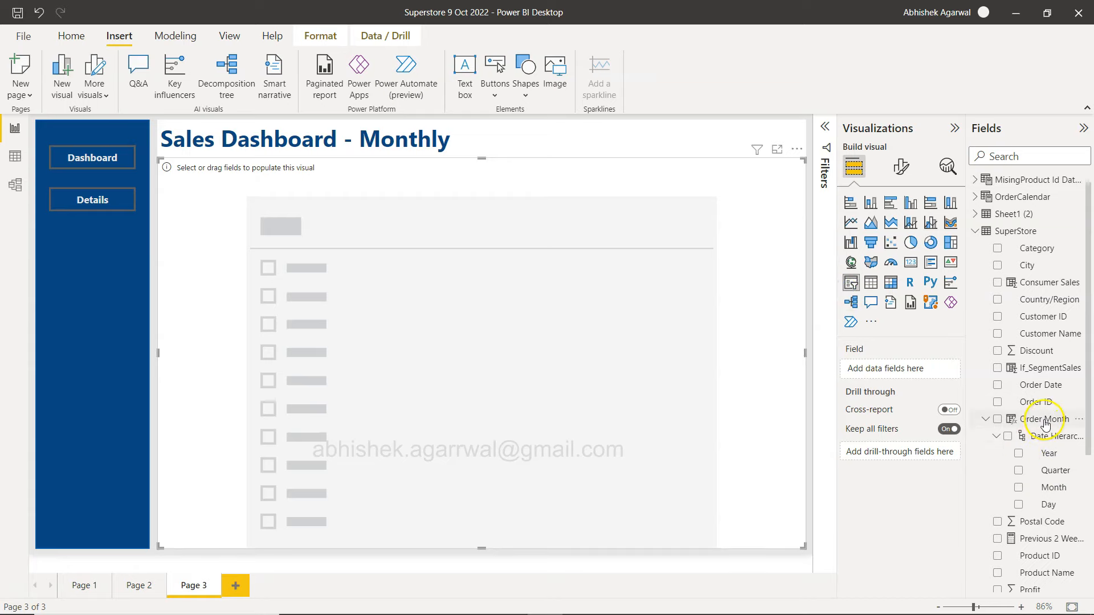
drag(1044, 421, 871, 369)
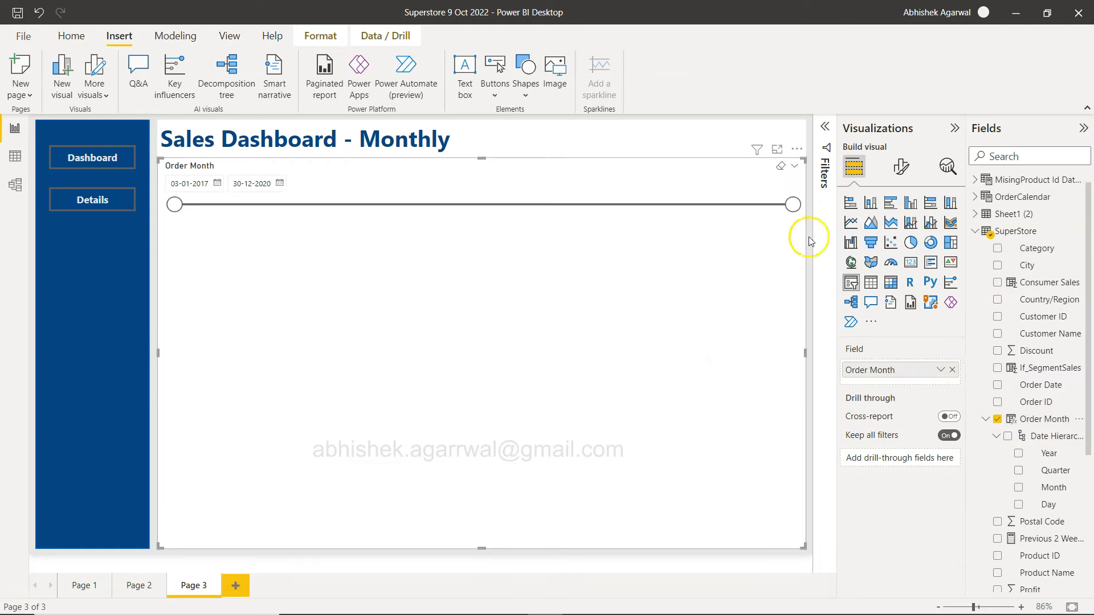
Step: Shrink the Order Month slicer, place it at the right end of the title bar and change its type to Dropdown
drag(806, 350, 294, 330)
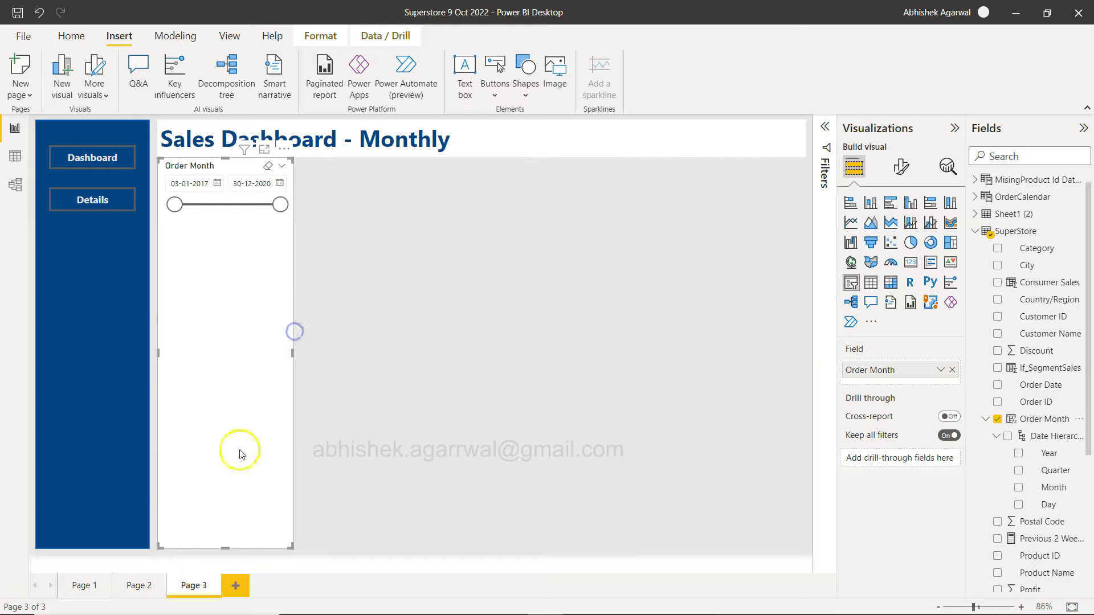
drag(223, 548, 214, 219)
click(246, 174)
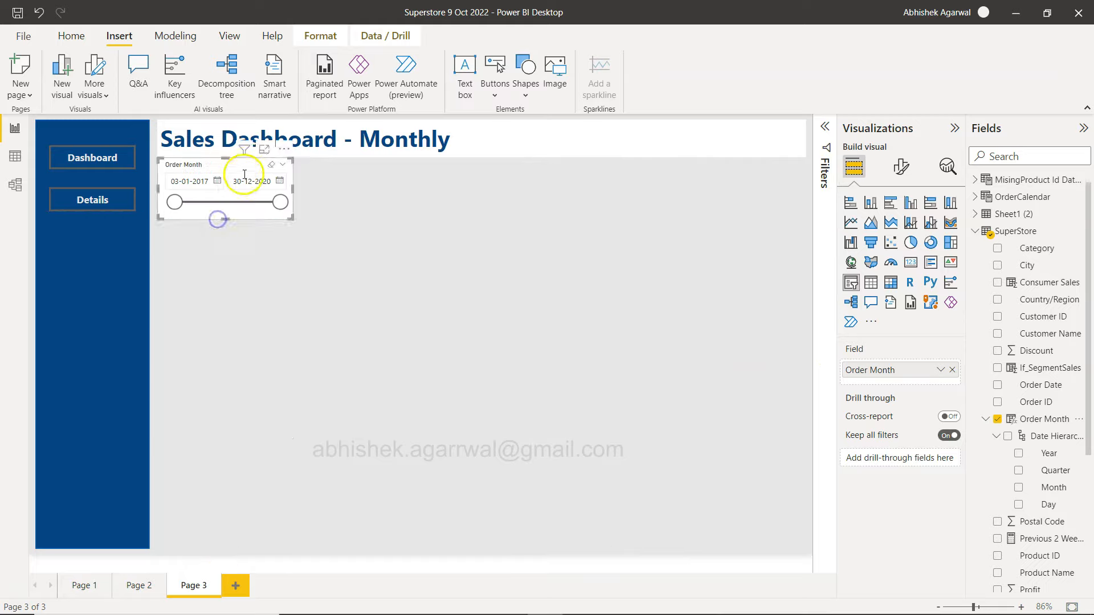
drag(246, 170, 736, 136)
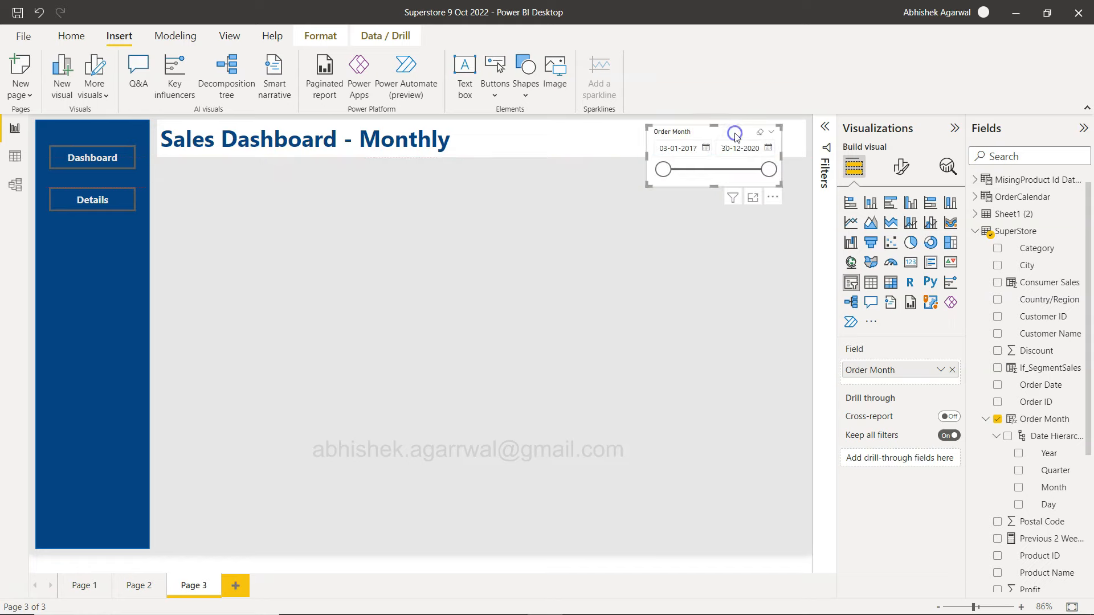
click(772, 136)
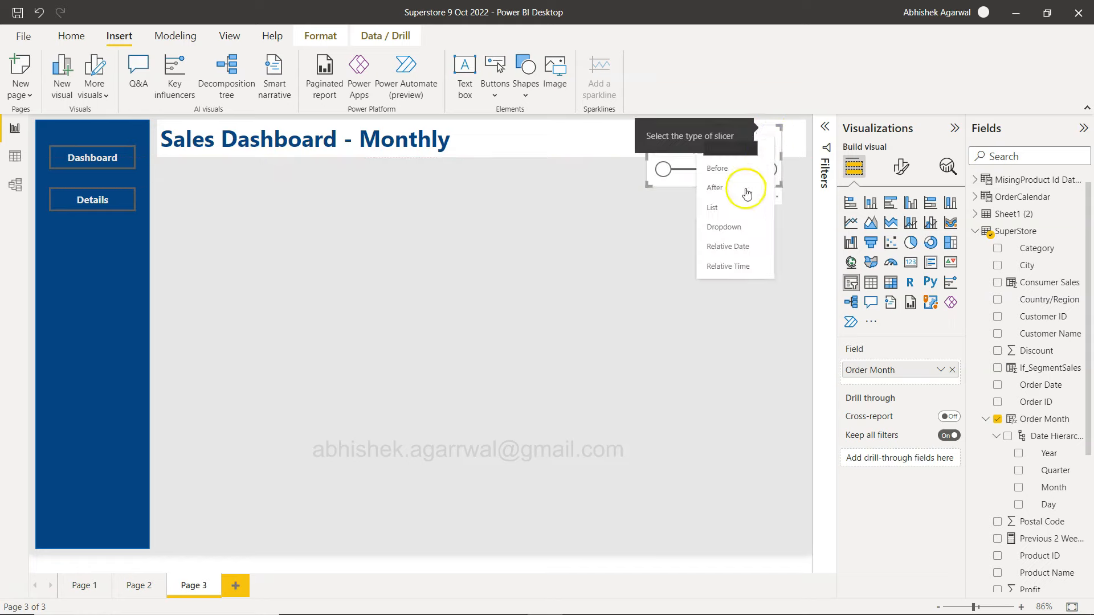
click(742, 228)
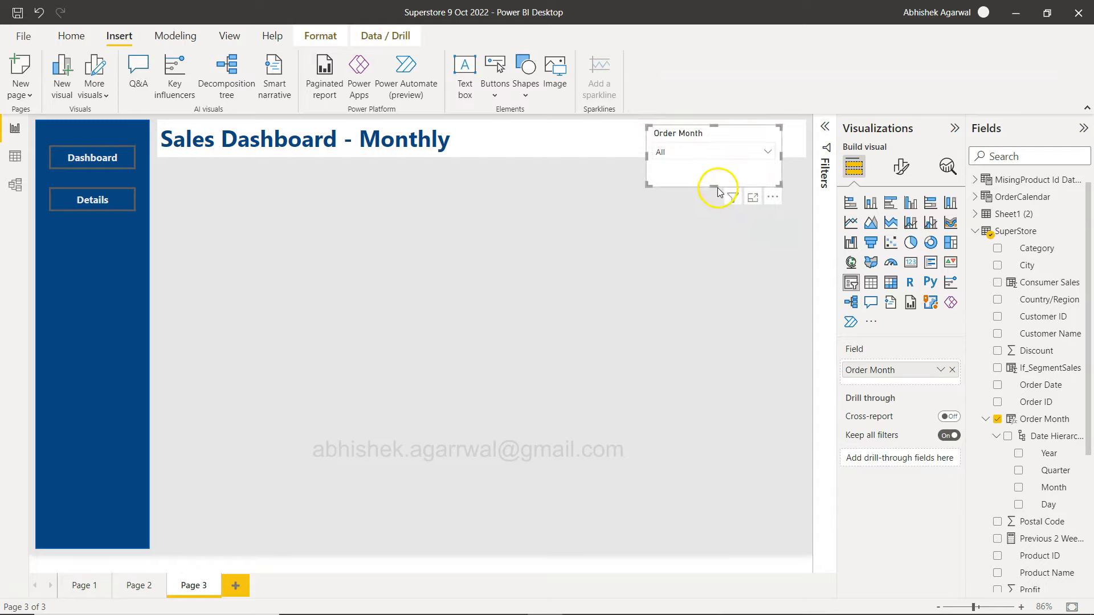
Step: Shorten the Order Month slicer to title bar height, and make the title text box slightly taller to hold it
drag(712, 187, 720, 132)
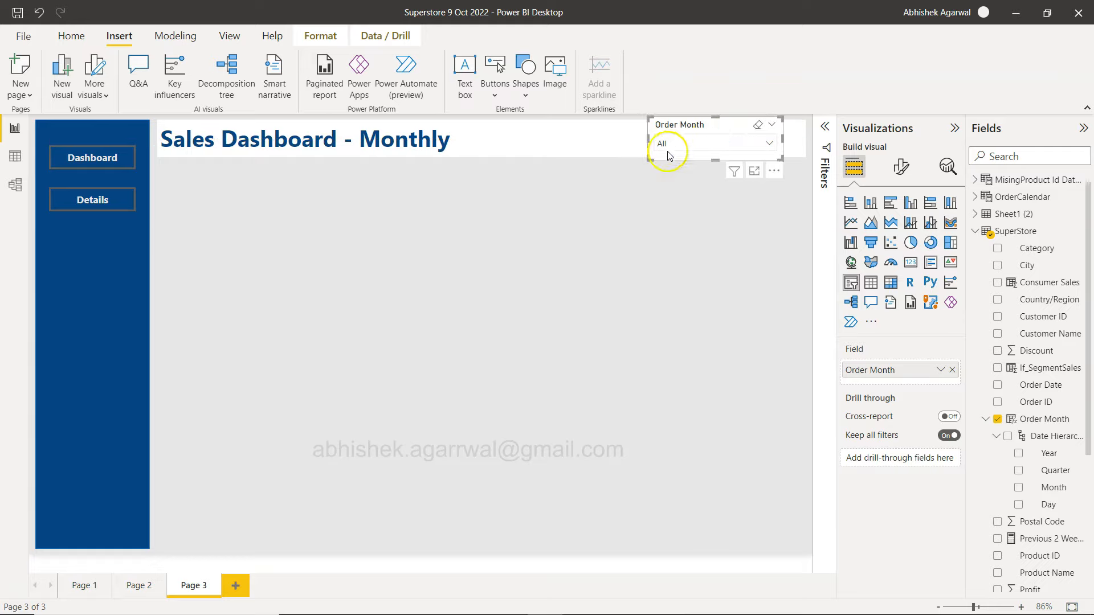
click(615, 140)
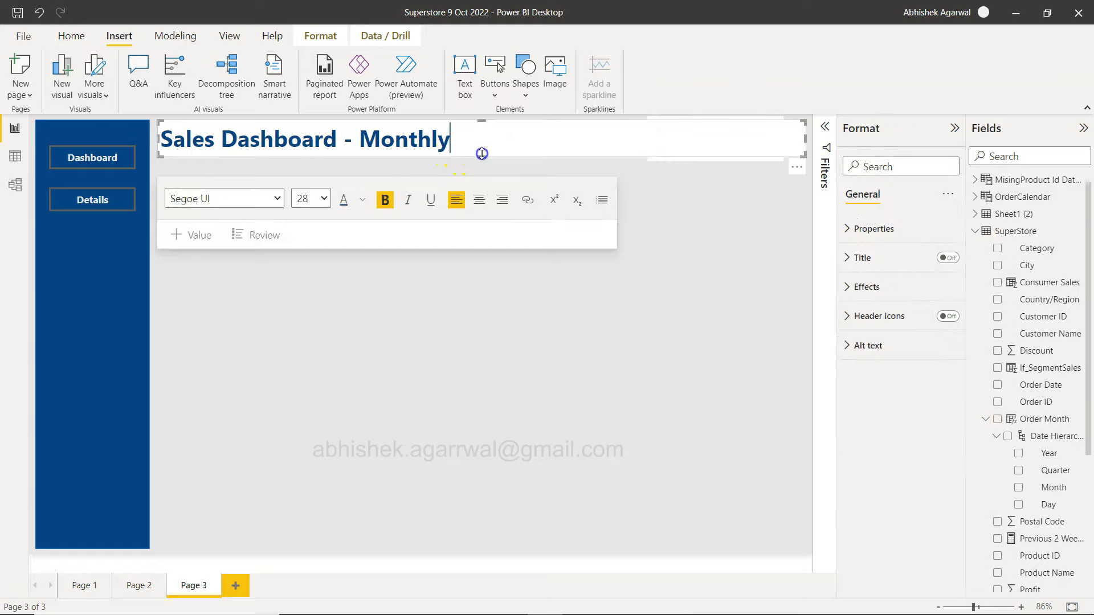
drag(481, 156, 481, 161)
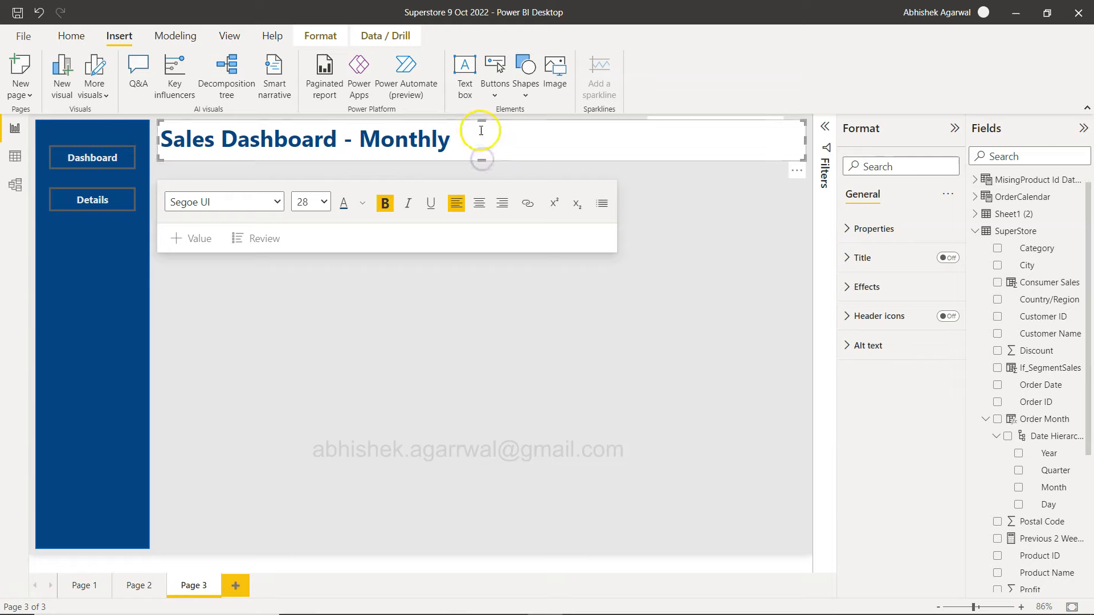
drag(480, 119, 481, 115)
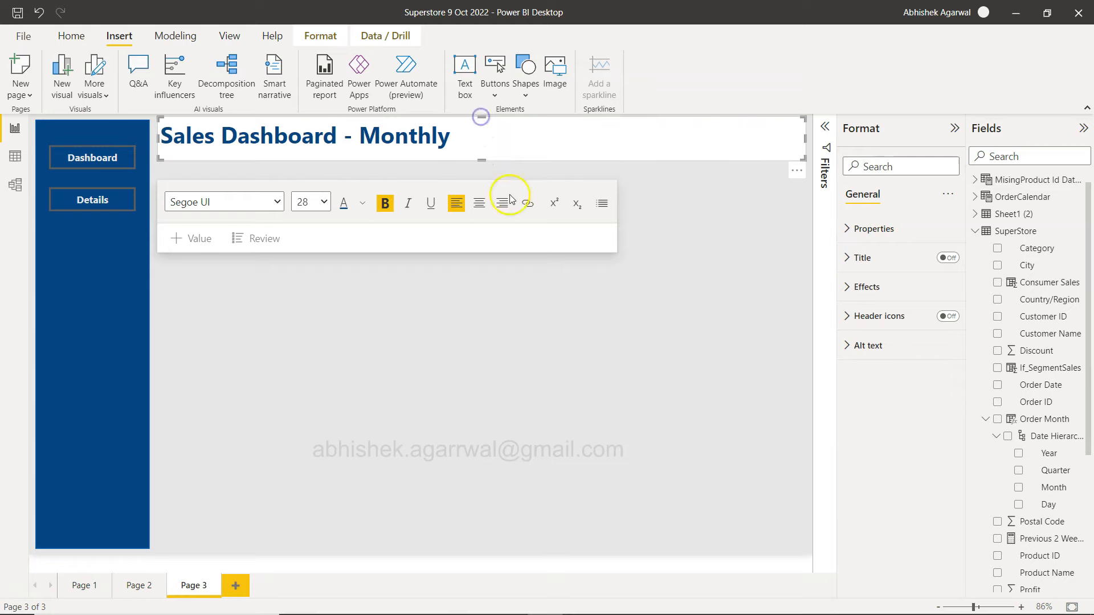
click(653, 290)
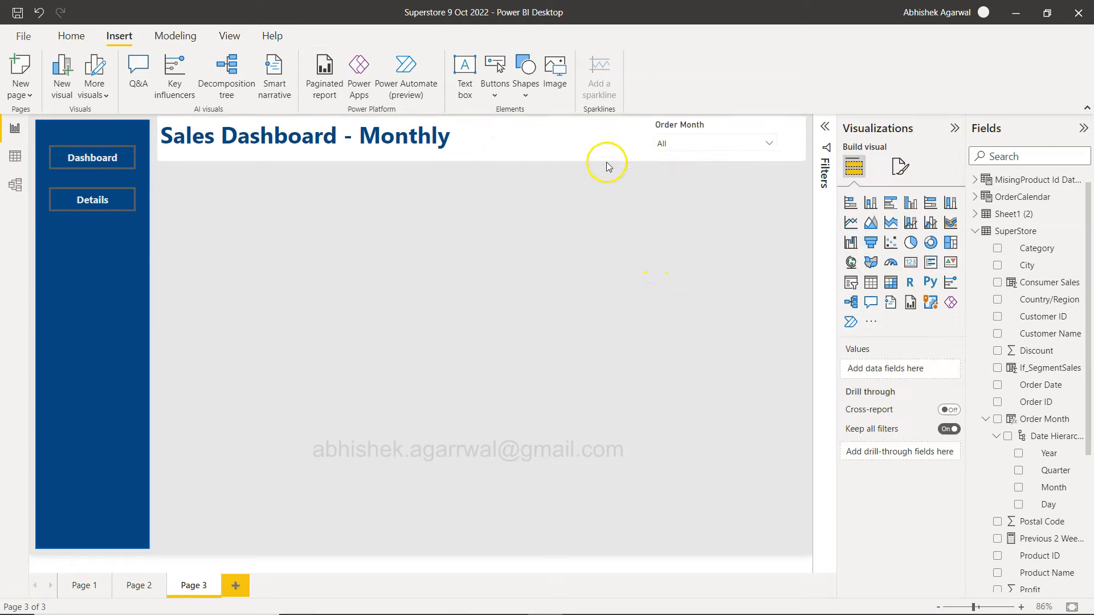
click(549, 135)
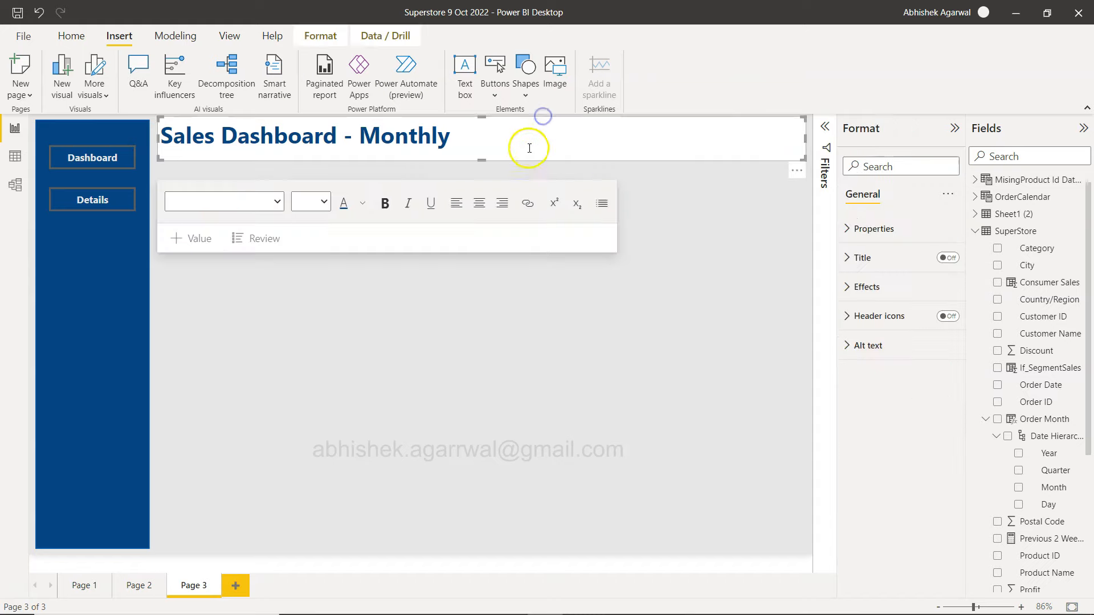
drag(522, 122, 520, 122)
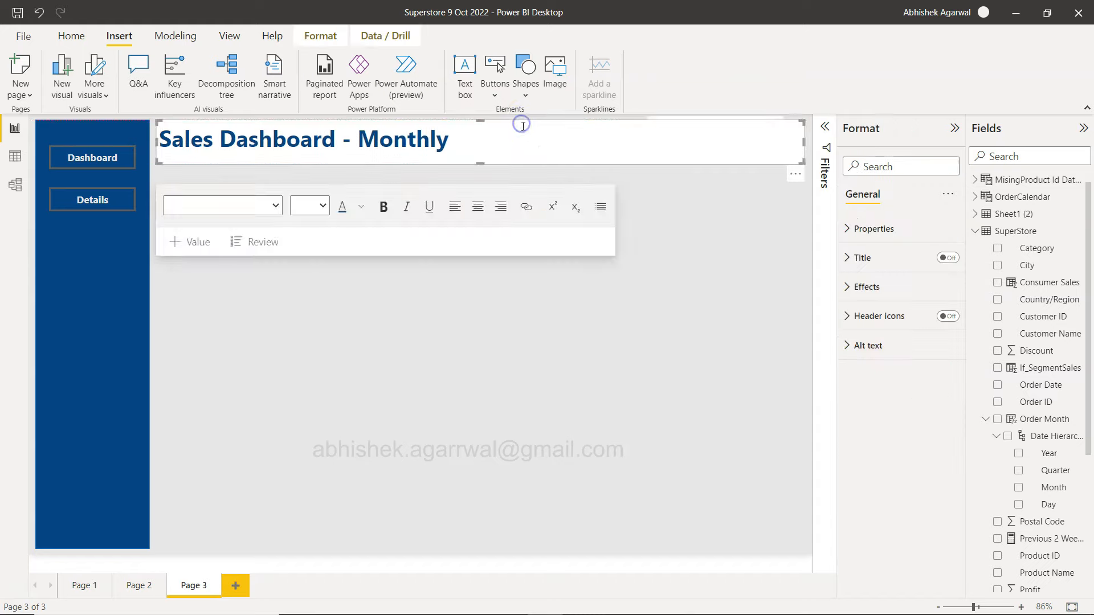
Step: Shift the Order Month slicer down slightly so it lines up with the title text box
click(703, 232)
drag(725, 127, 725, 127)
click(729, 213)
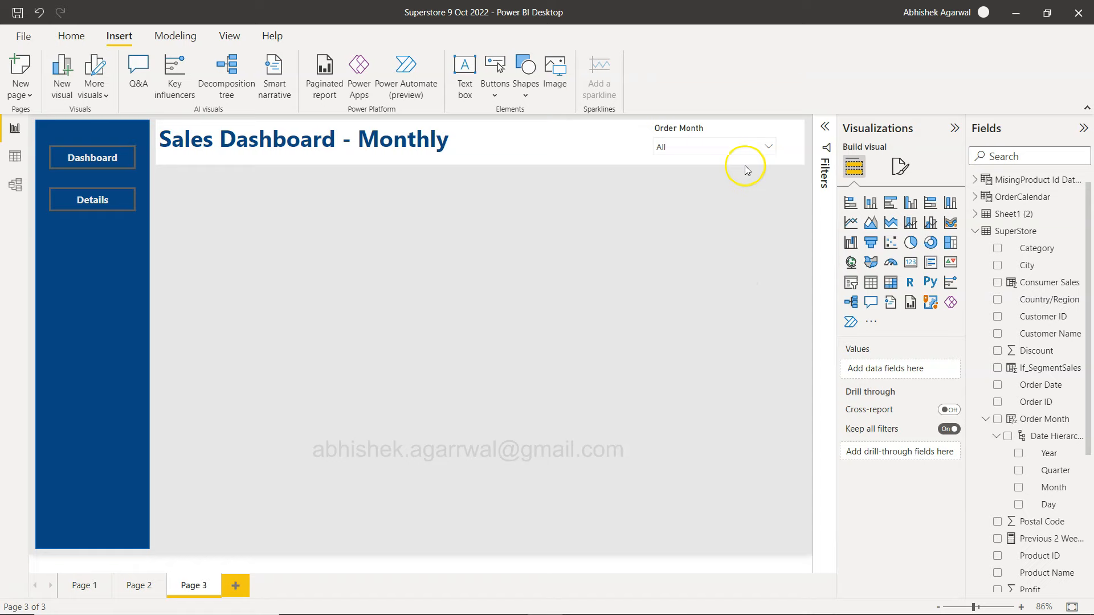
Step: Replace the slicer's Order Month field with the Year and Month levels of the Order Month date hierarchy
click(730, 131)
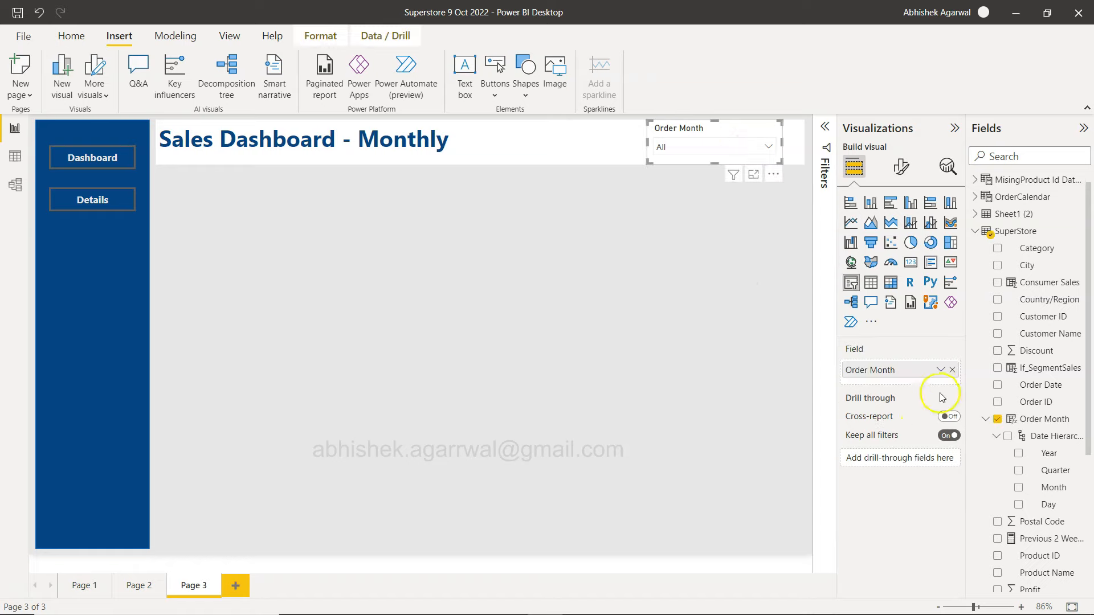
click(937, 366)
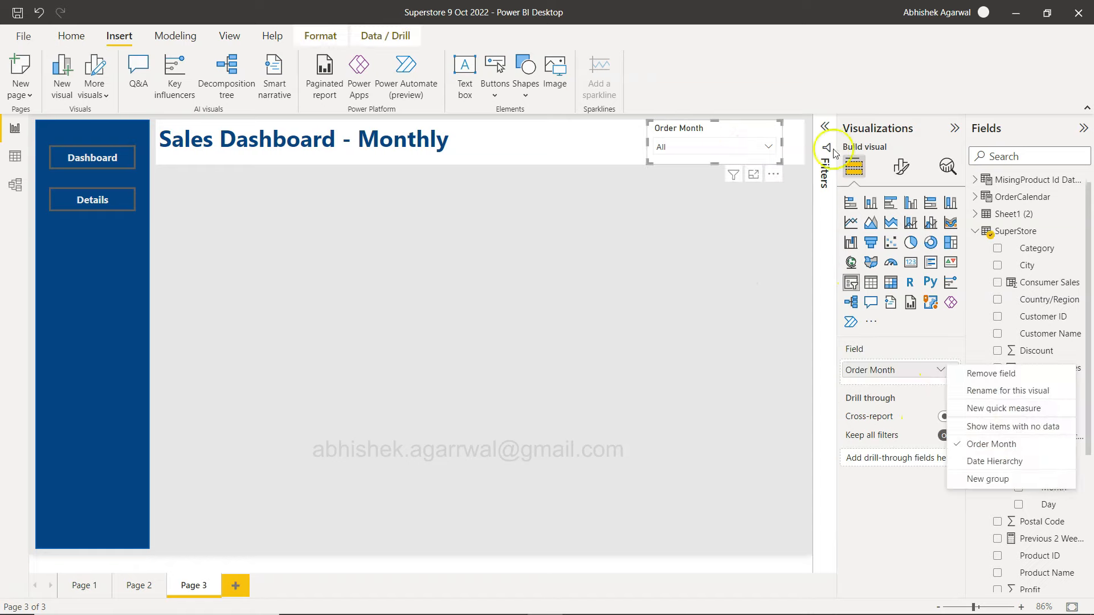
click(768, 146)
scroll(719, 221, down, 10)
scroll(720, 221, down, 6)
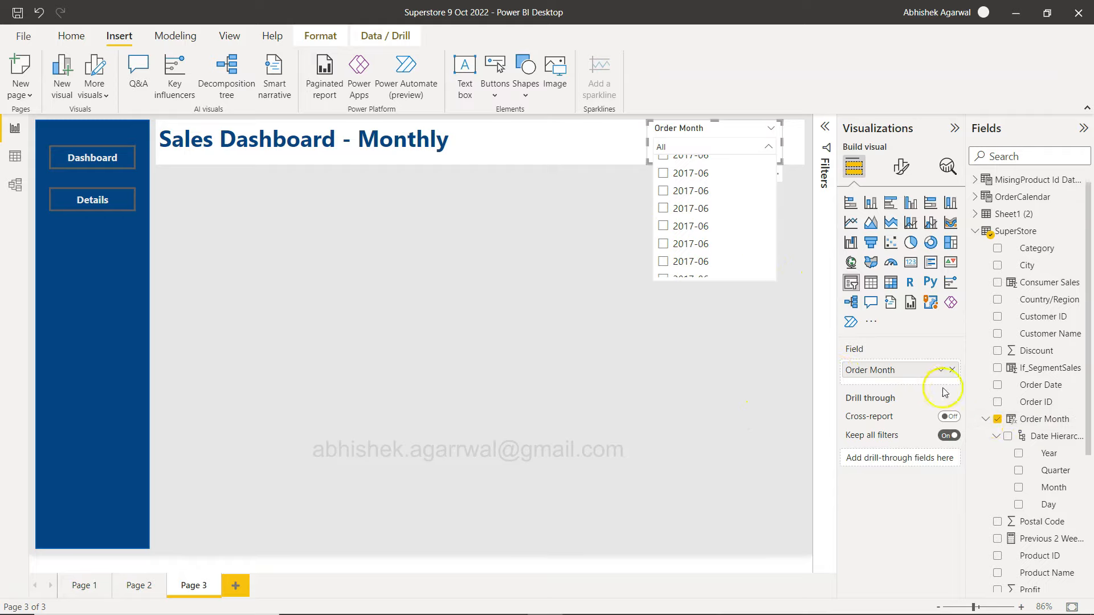
click(952, 371)
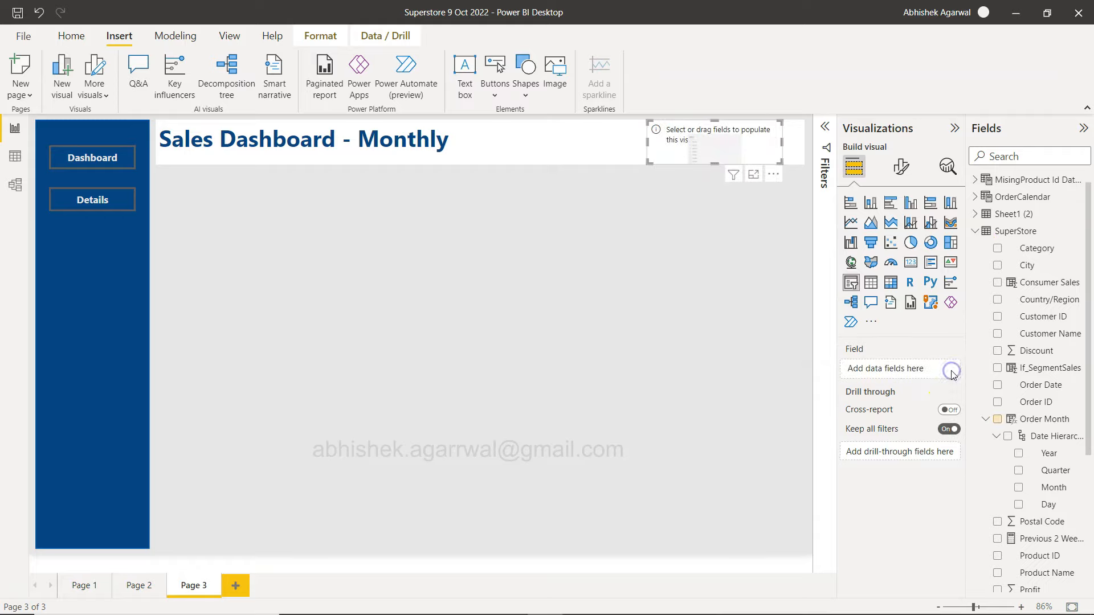
drag(1054, 455, 918, 361)
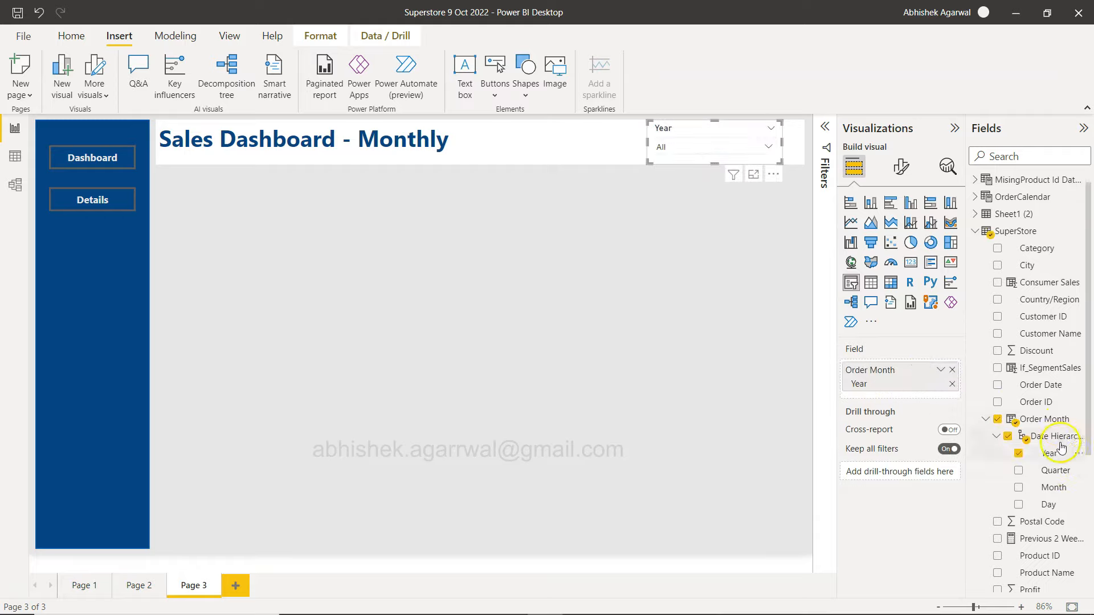
drag(1054, 487, 913, 400)
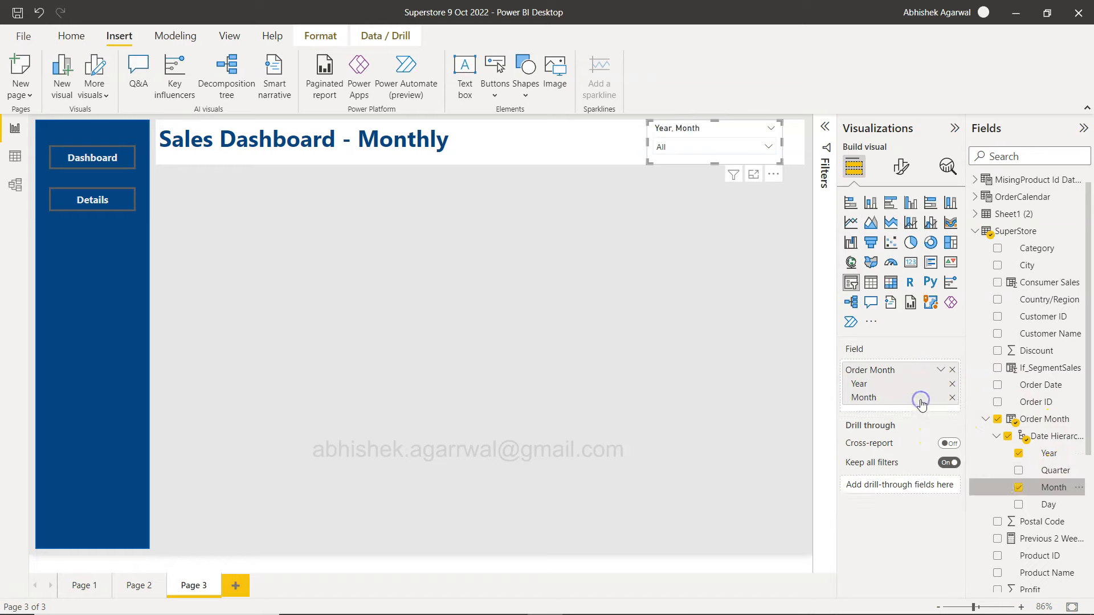
Step: Examine the Year and Month slicer's choices, including the months under 2020, and compare them with the slicer on Page 2
click(766, 146)
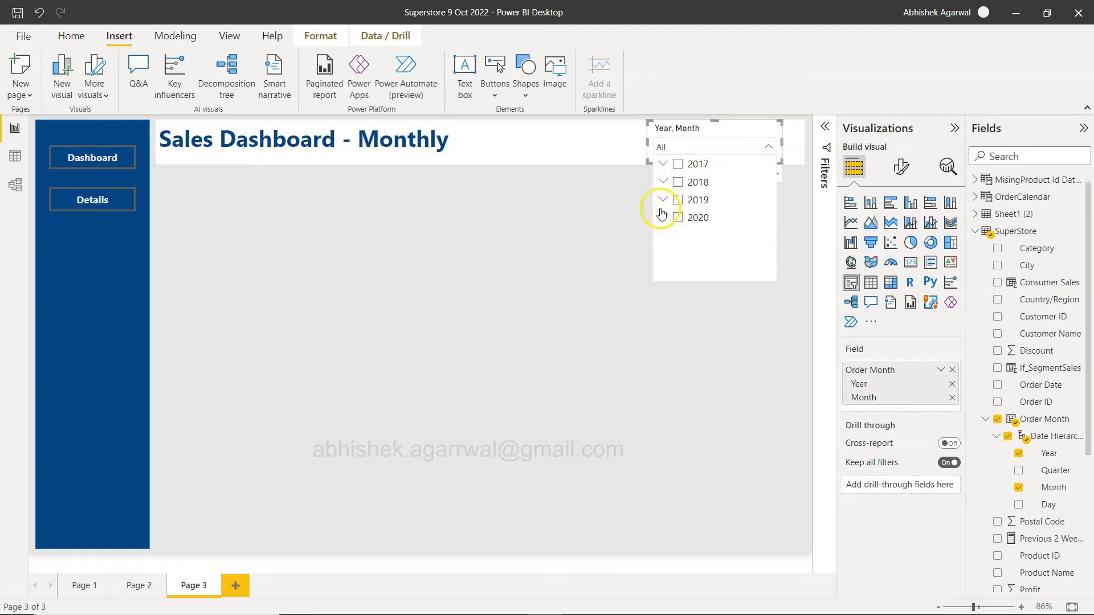
click(664, 218)
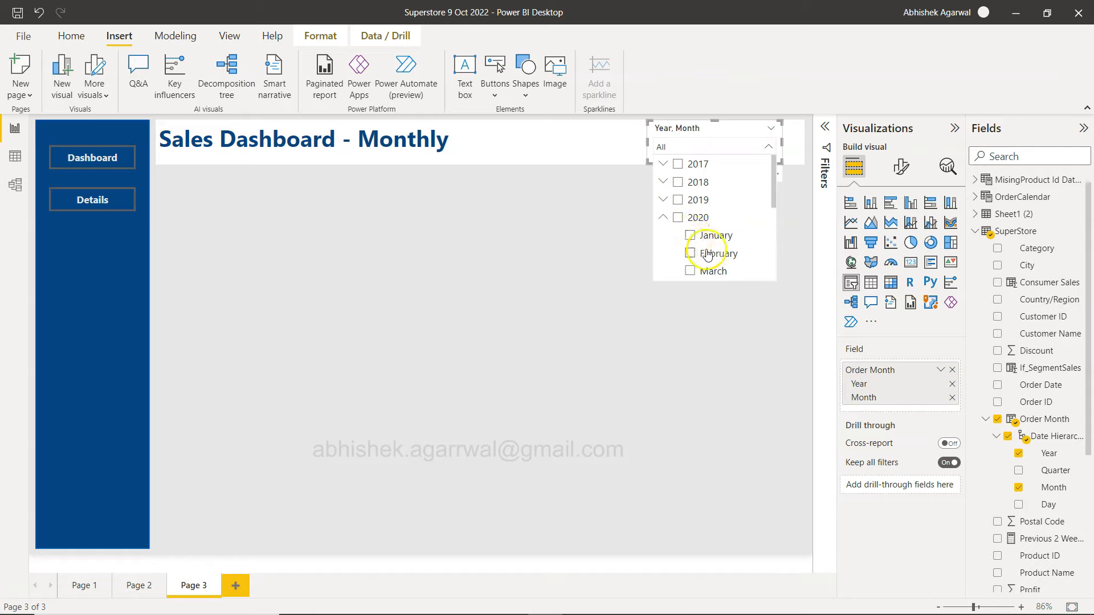
click(663, 218)
click(620, 236)
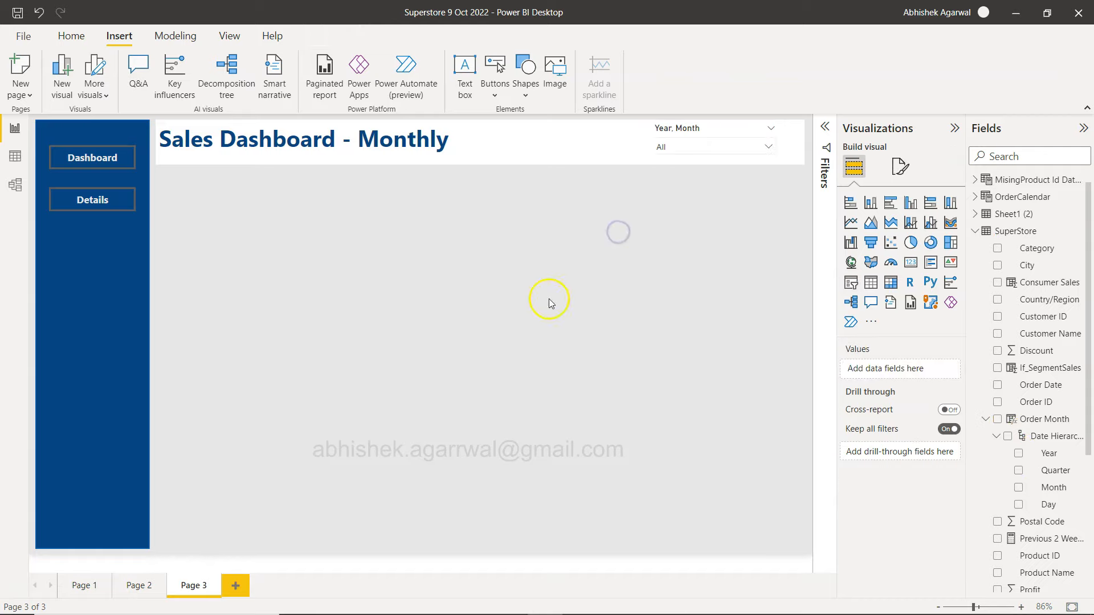
click(140, 586)
click(789, 145)
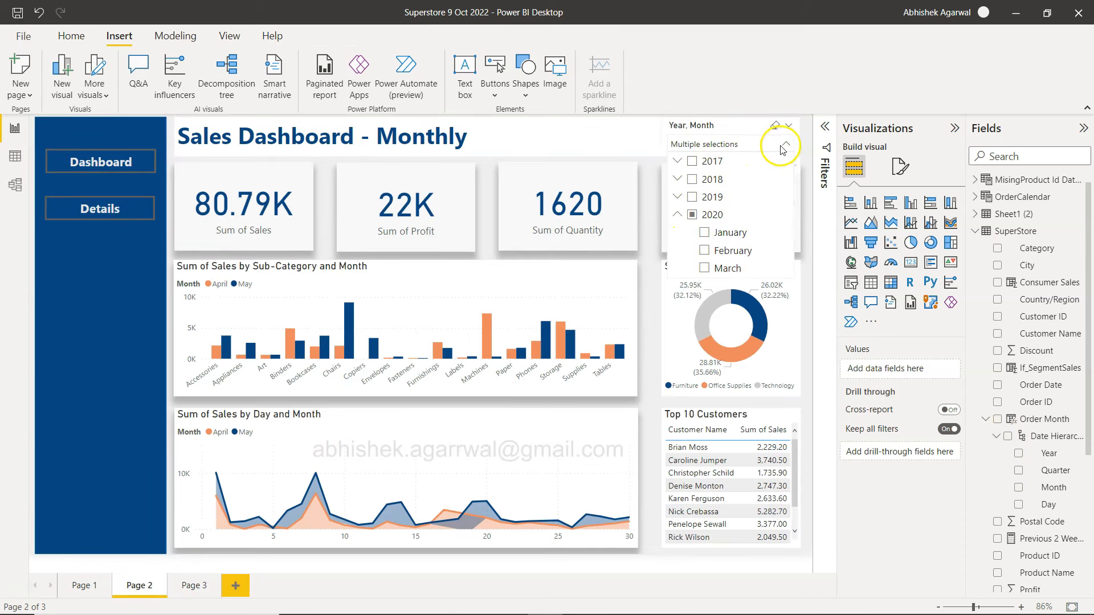
click(785, 147)
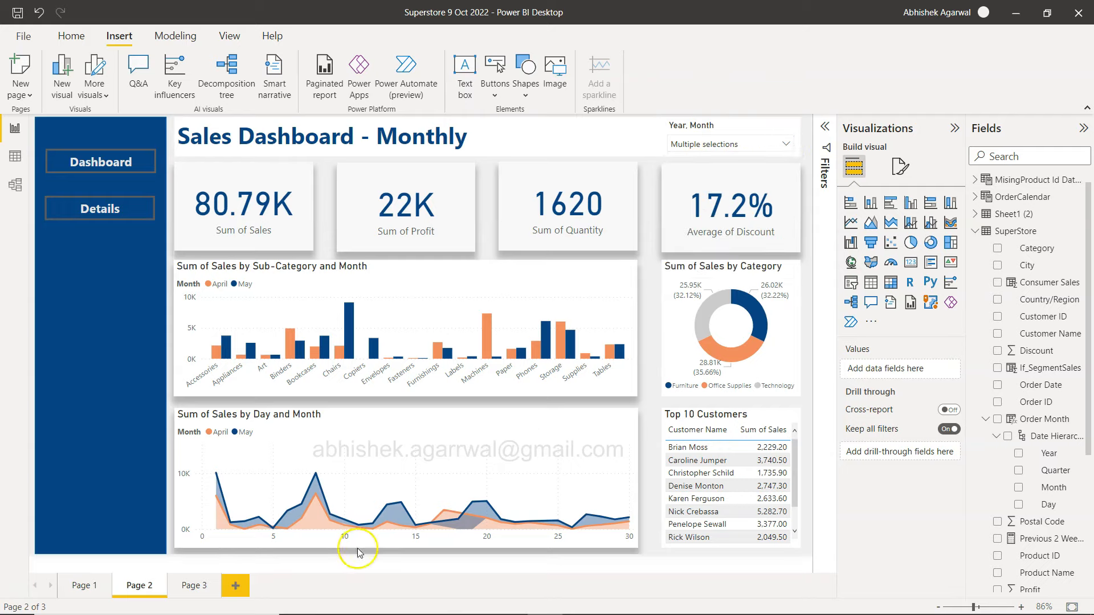
click(192, 586)
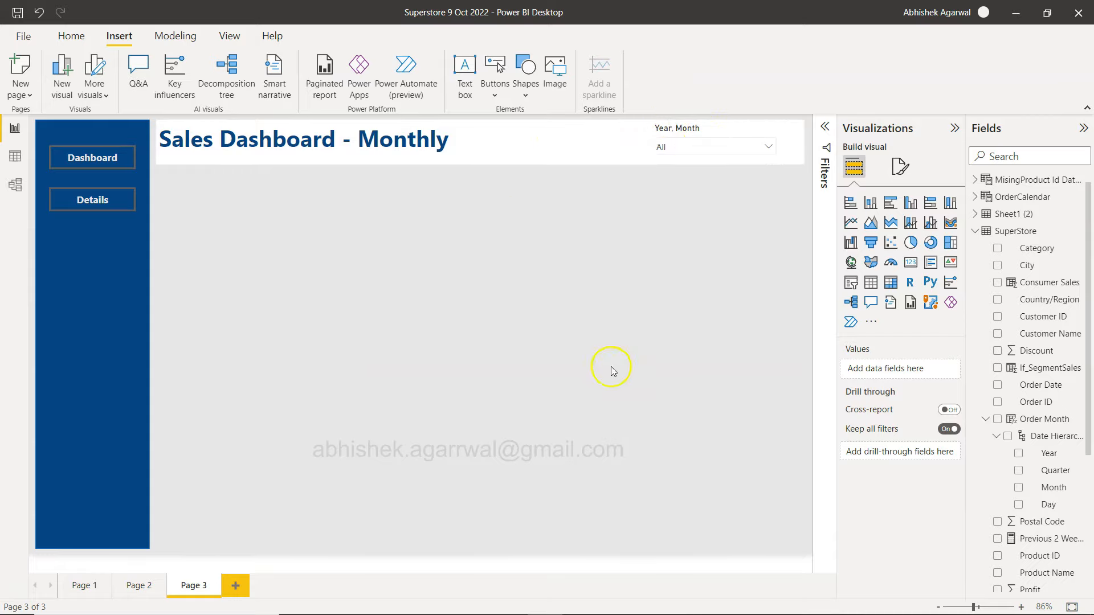
Step: Add a small card visual just below the title on Page 3, next to the blue sidebar, showing the sum of Sales
click(910, 263)
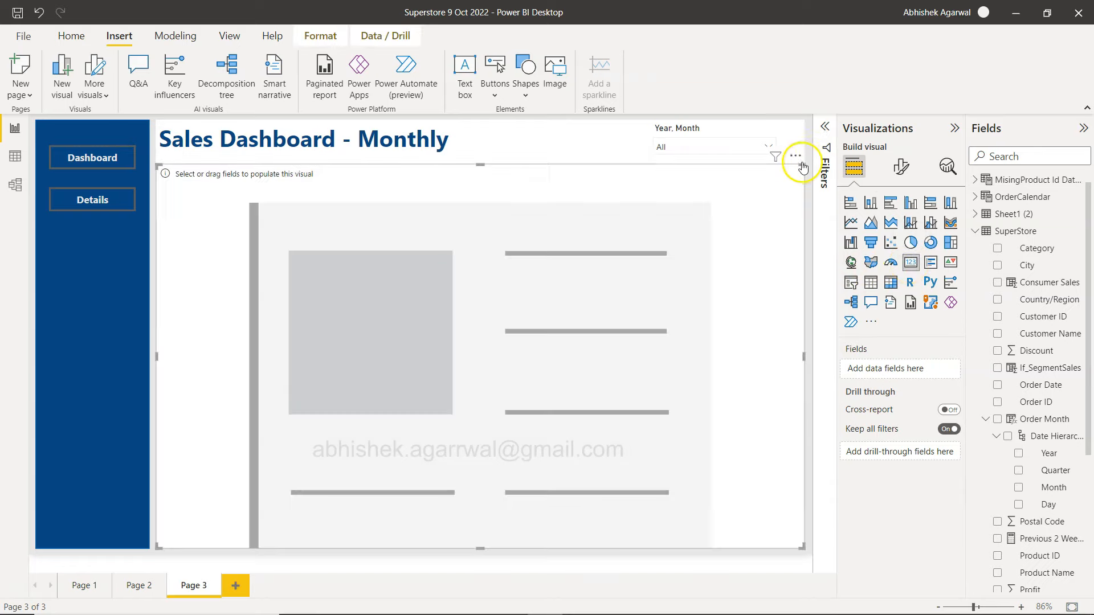
drag(802, 166, 264, 485)
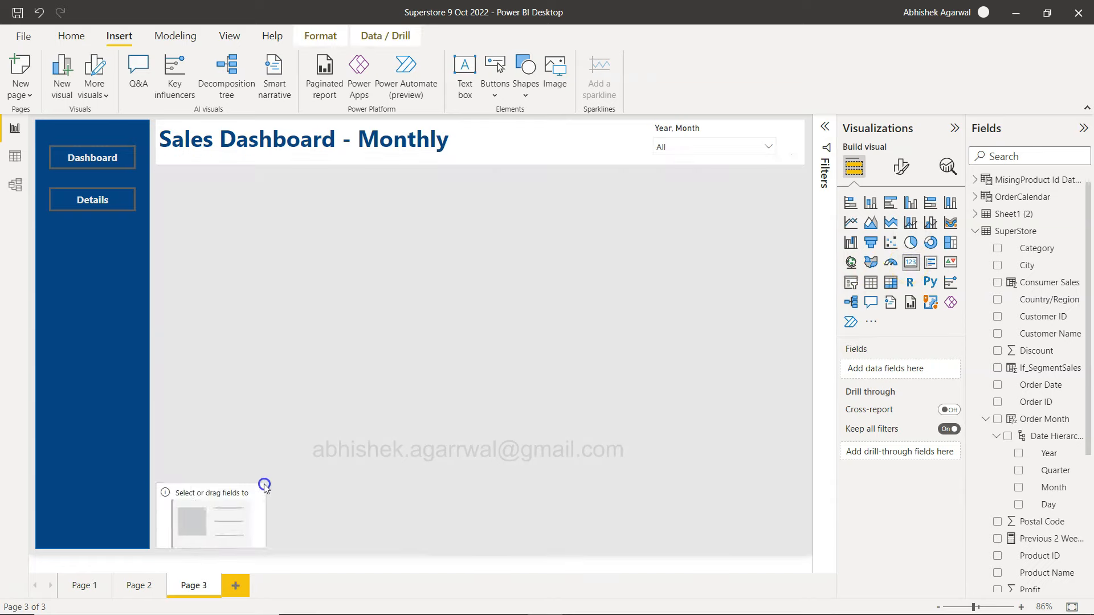
drag(222, 517, 224, 206)
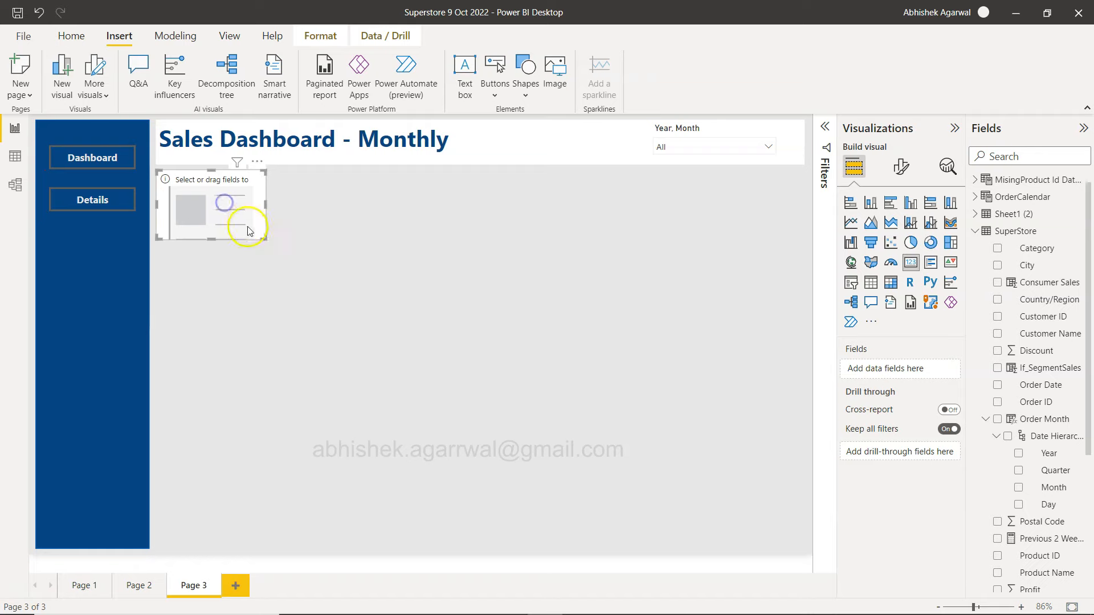
drag(263, 238, 272, 244)
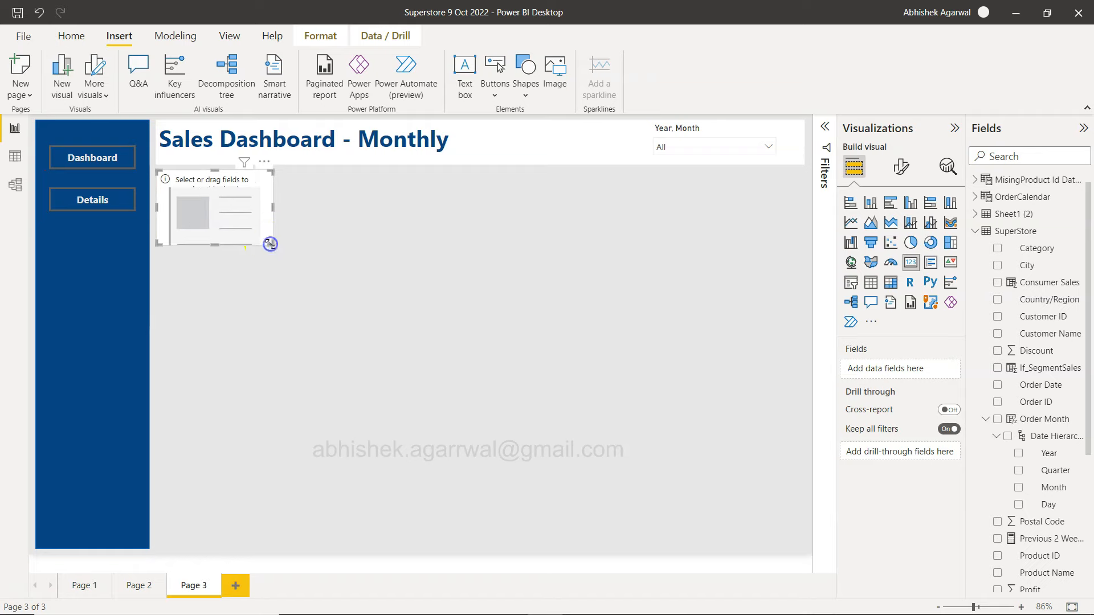
scroll(1071, 438, down, 4)
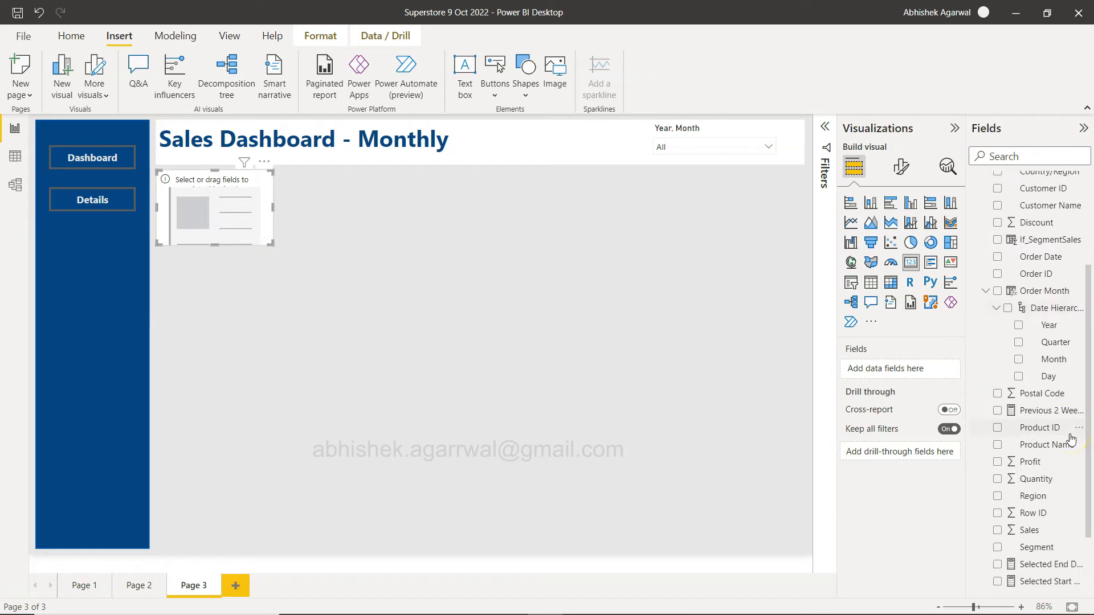
drag(1050, 450, 900, 370)
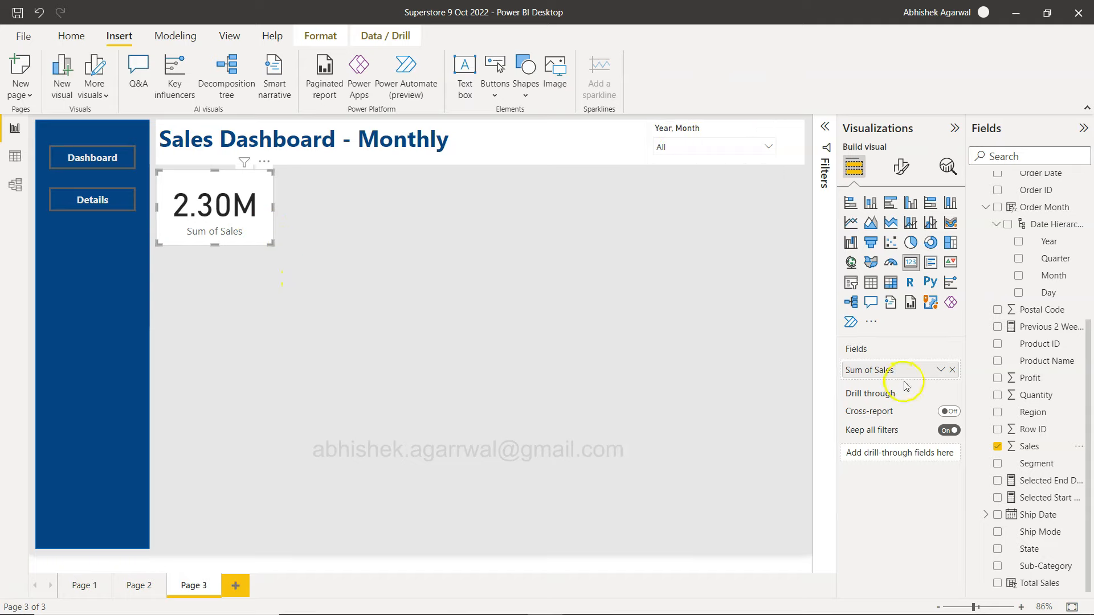
Step: Examine the callout value and category label formatting options of the Sum of Sales card
click(902, 173)
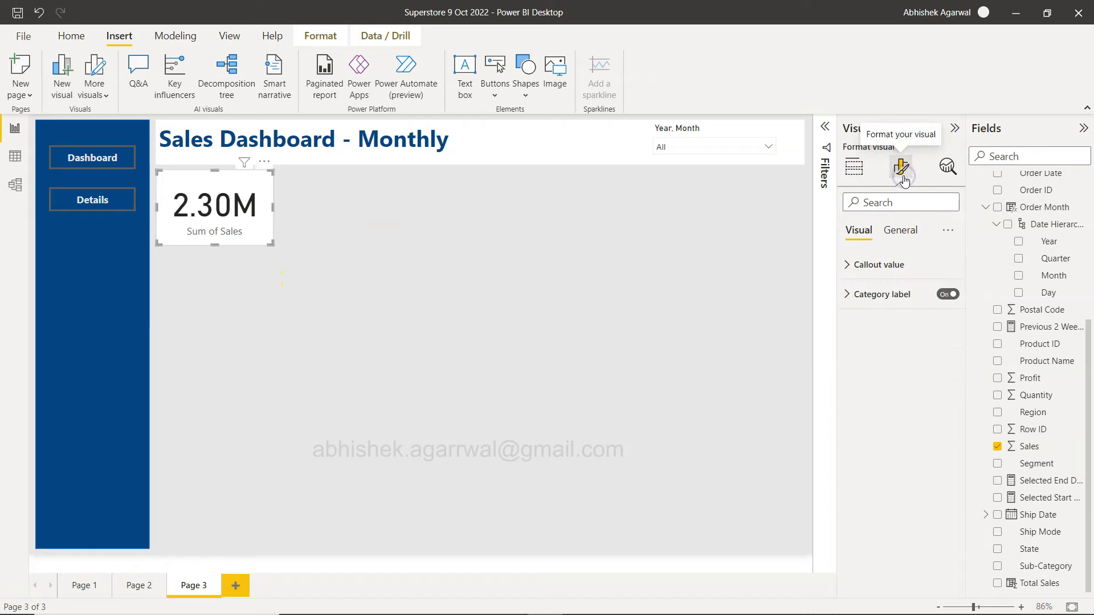
click(849, 269)
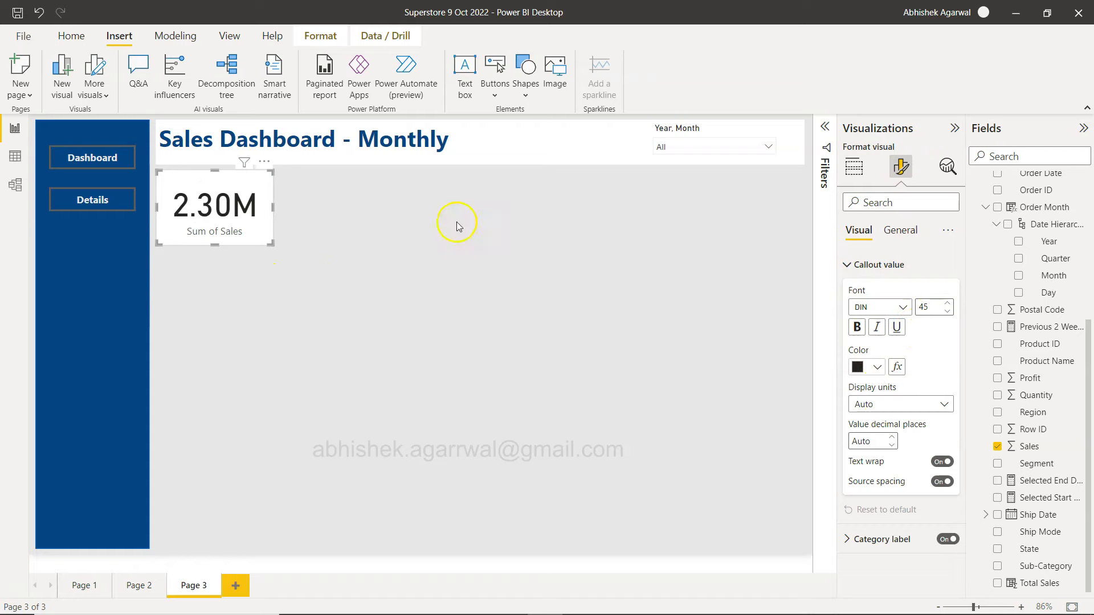
click(846, 264)
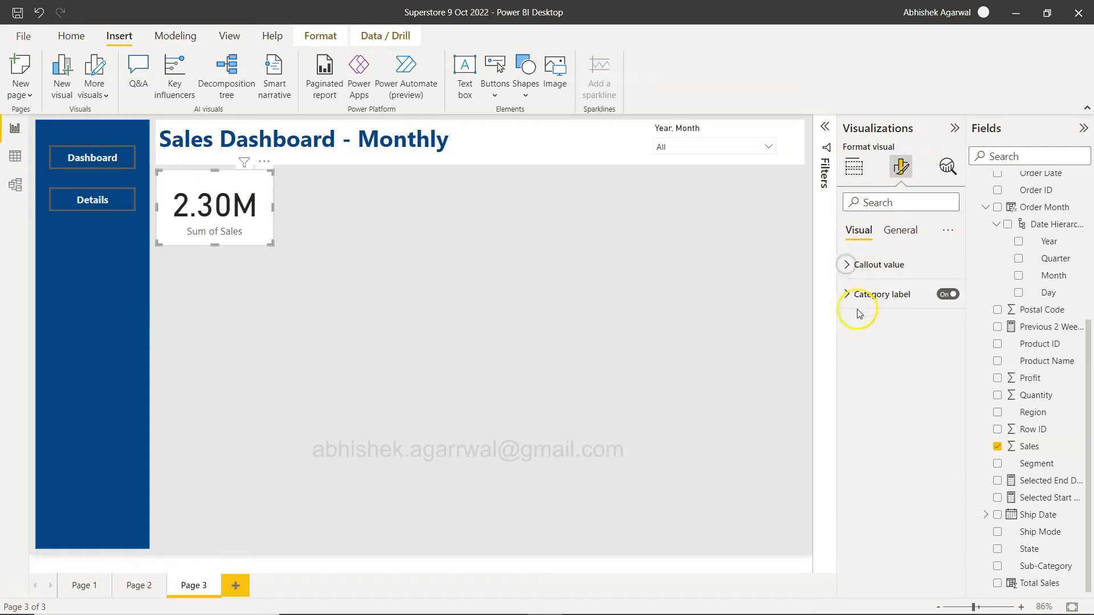
click(848, 296)
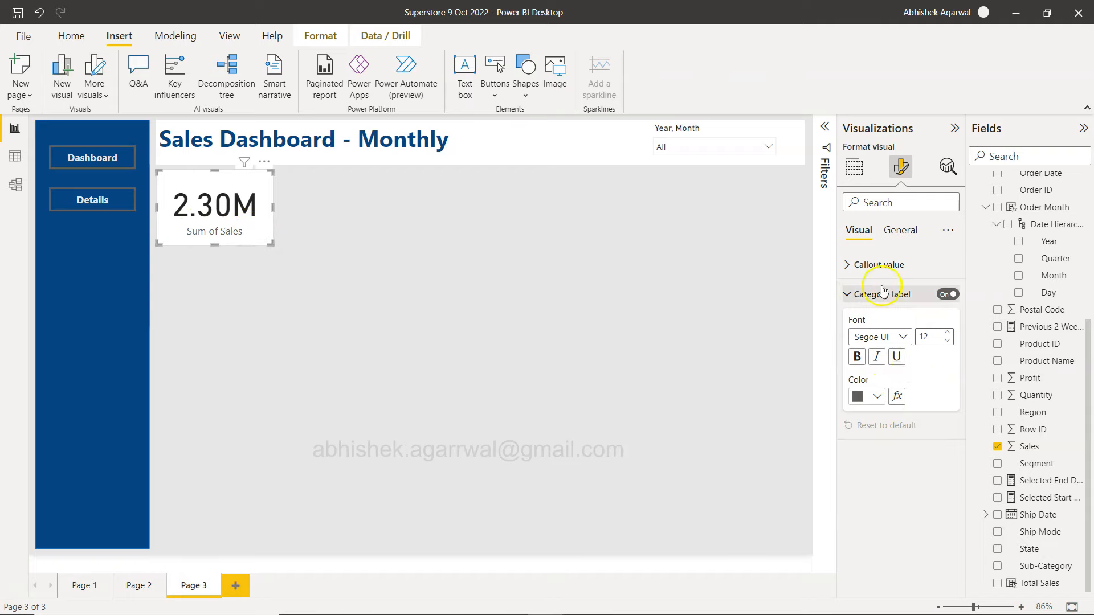
click(851, 293)
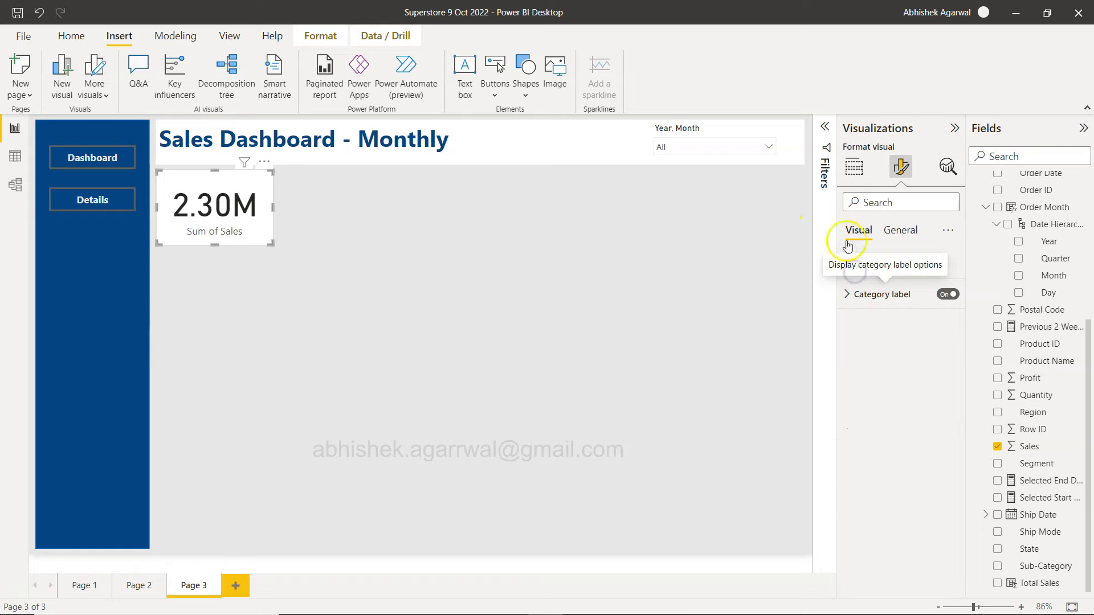
click(848, 265)
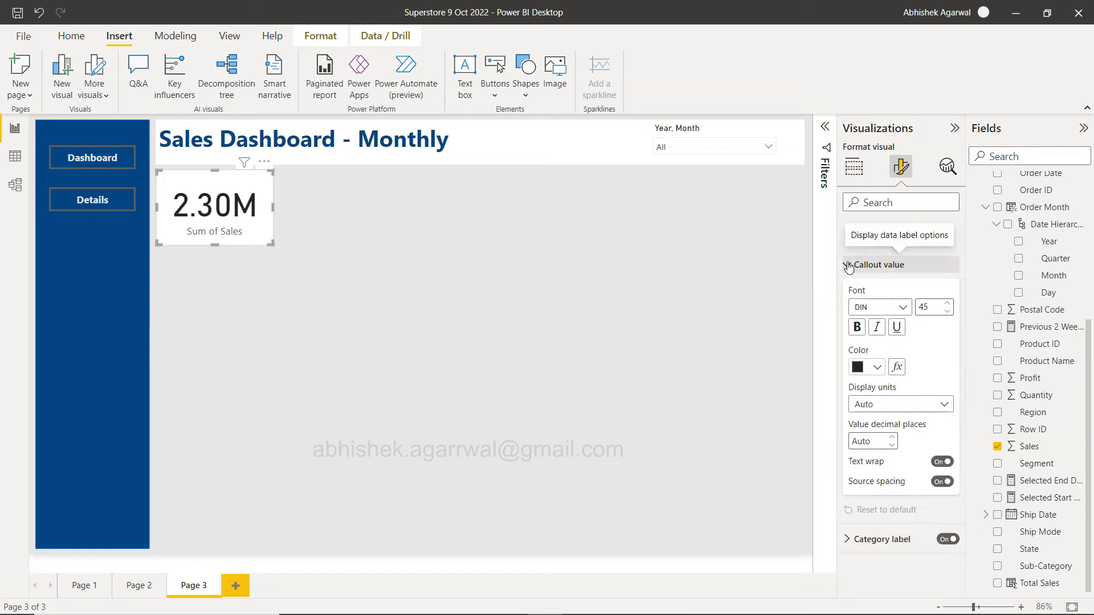
click(848, 266)
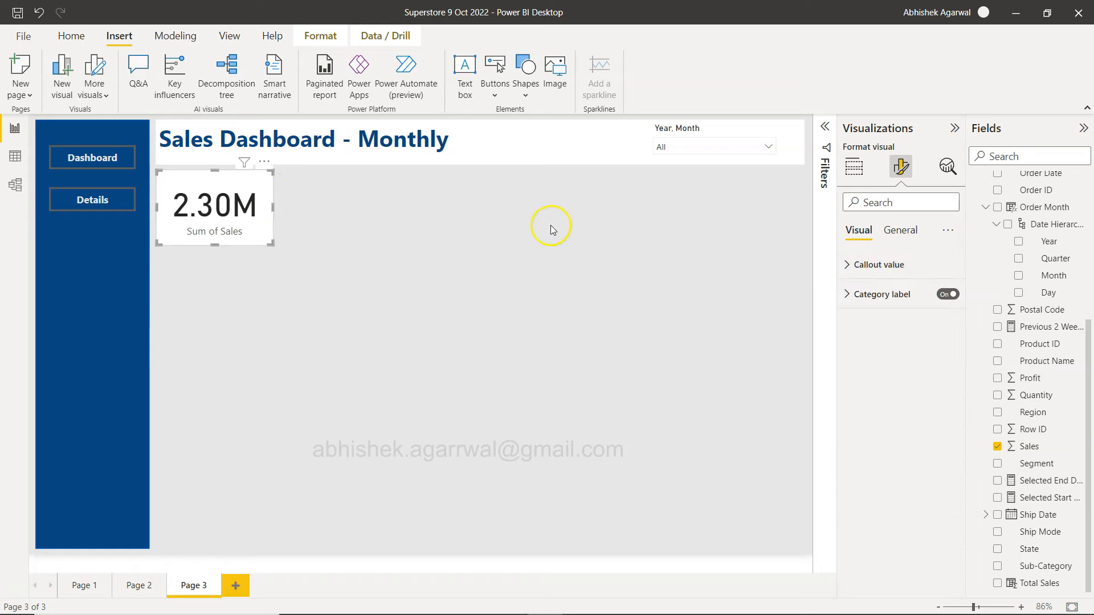
Step: Turn on the shadow effect for the Sum of Sales card and set the shadow position to Bottom
click(903, 228)
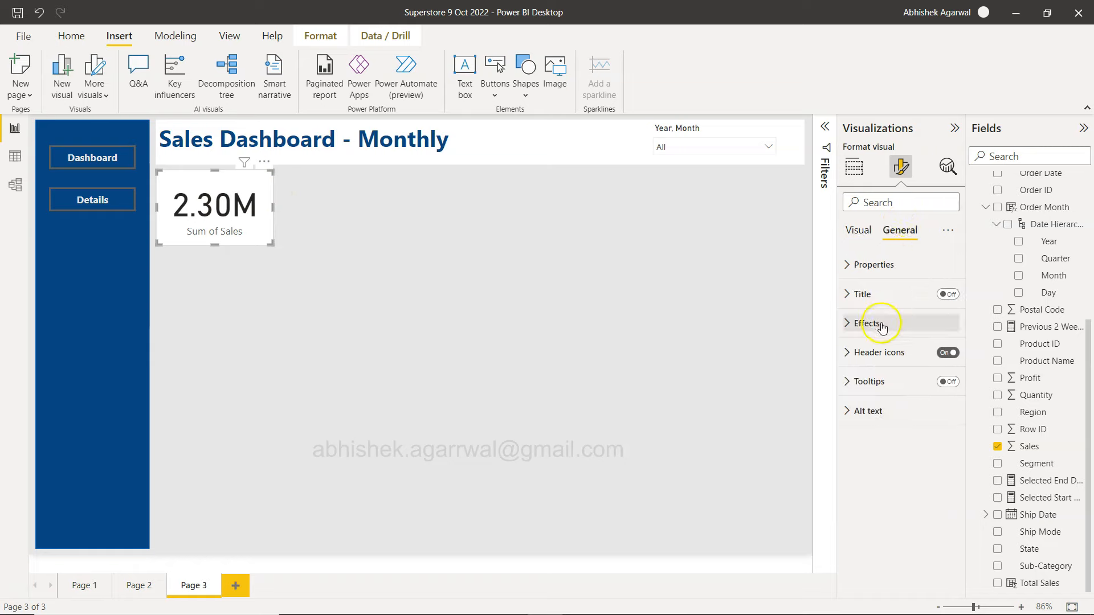
click(847, 323)
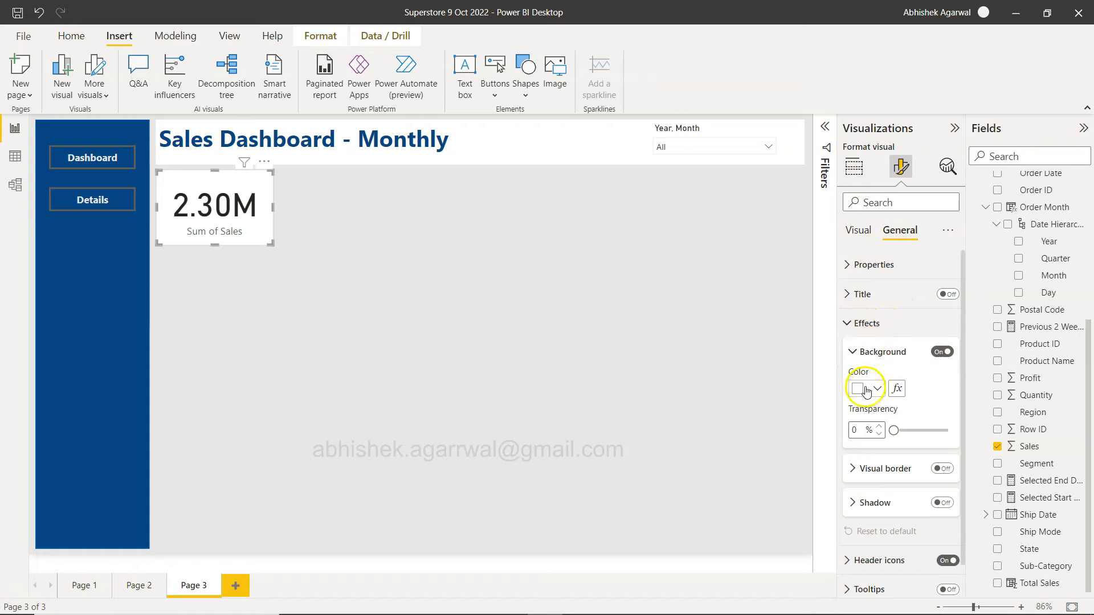
click(943, 504)
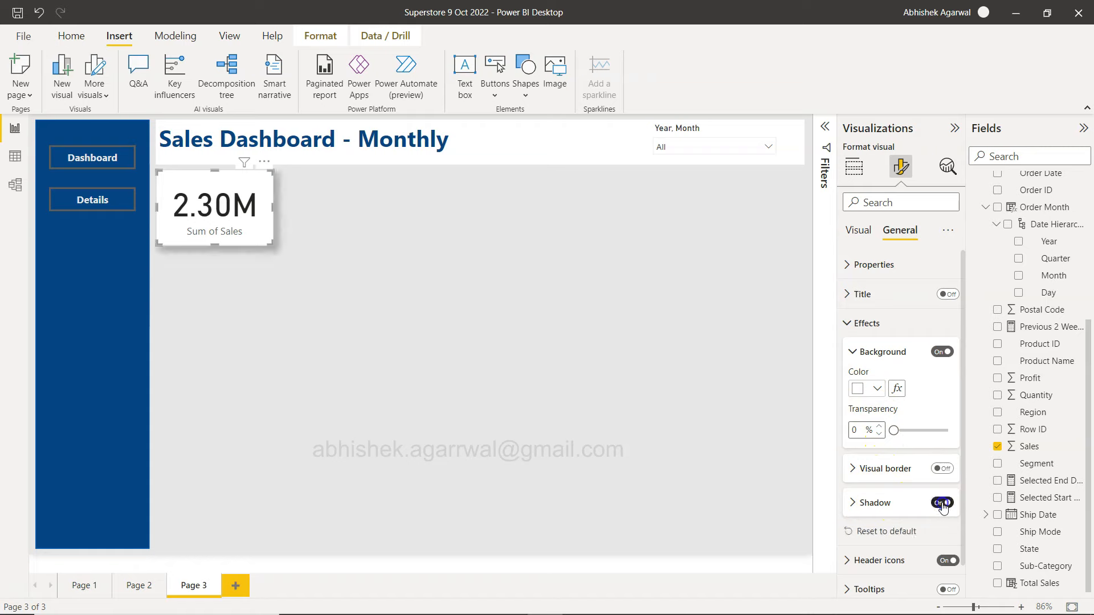
click(943, 503)
click(853, 502)
scroll(850, 512, down, 2)
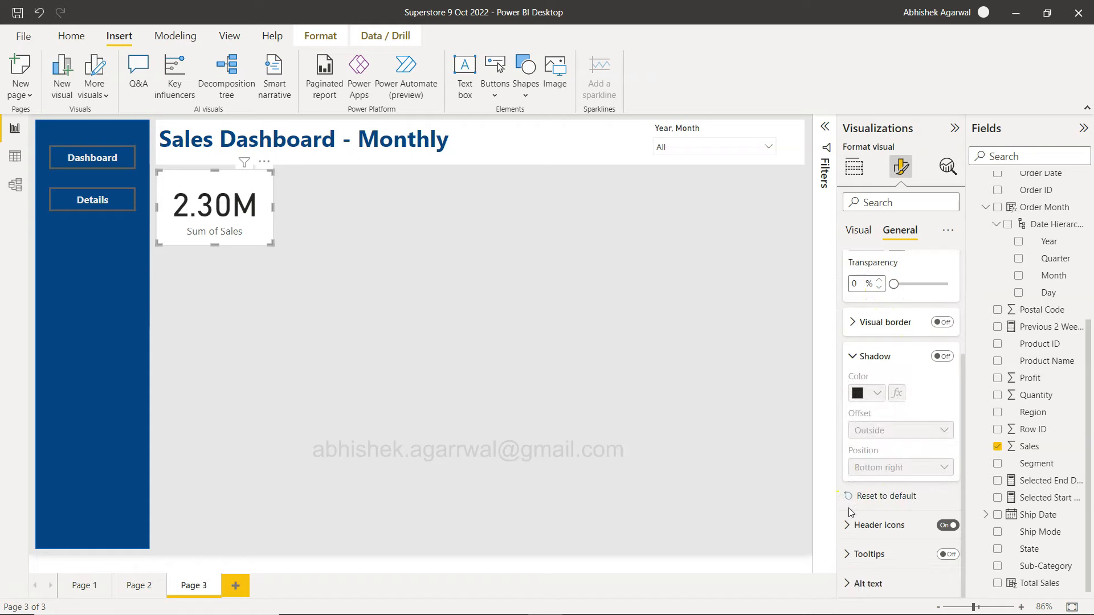
click(943, 358)
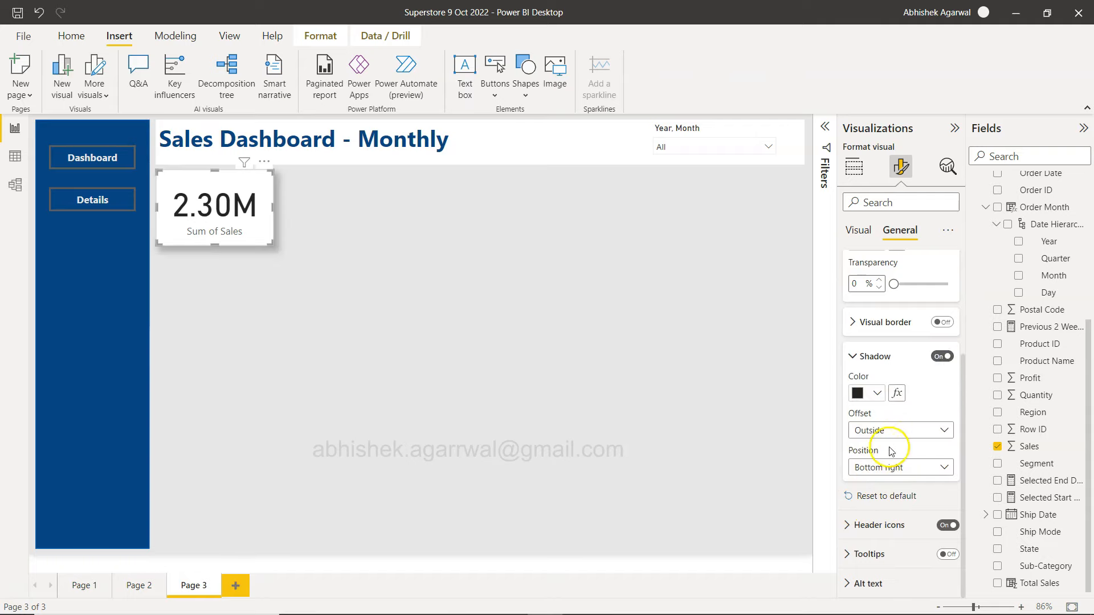
click(890, 467)
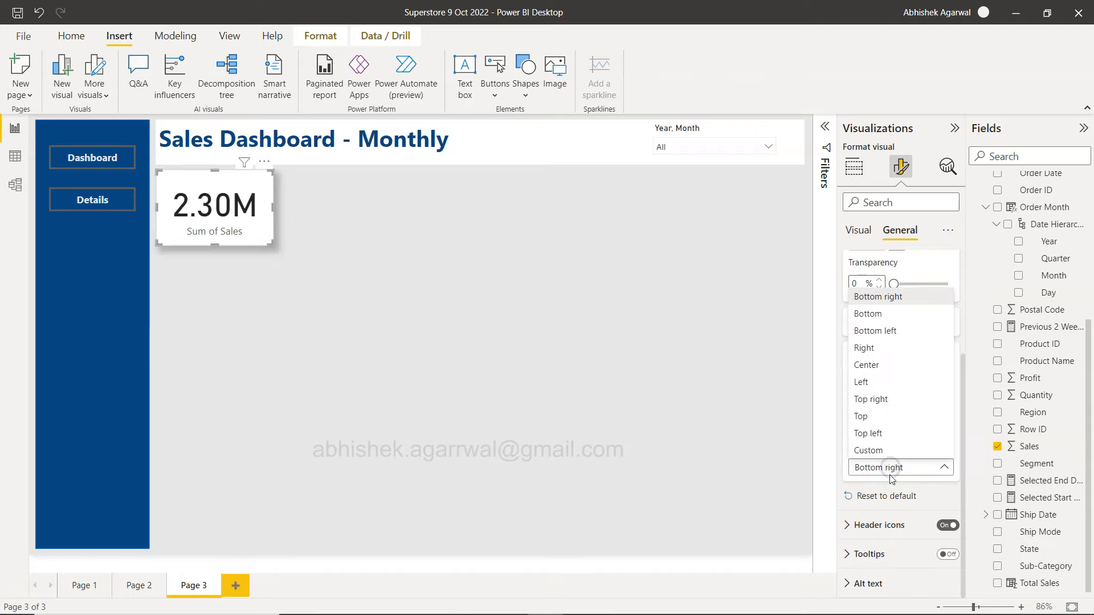
click(881, 313)
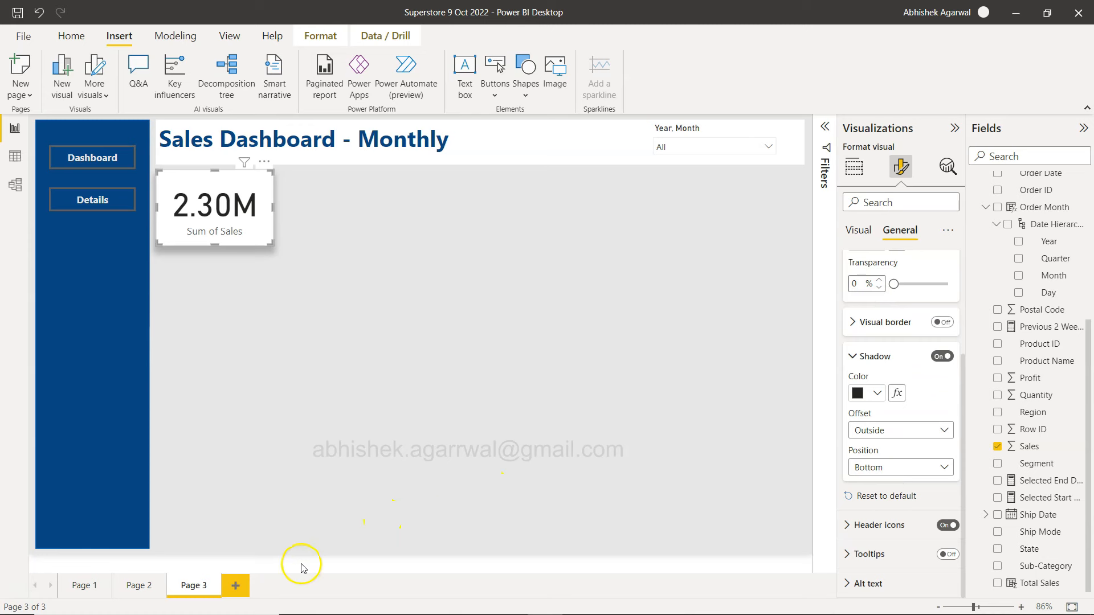
Step: Compare the card with those on Page 2, and enlarge the Sum of Sales card on Page 3 slightly in width and height
click(139, 586)
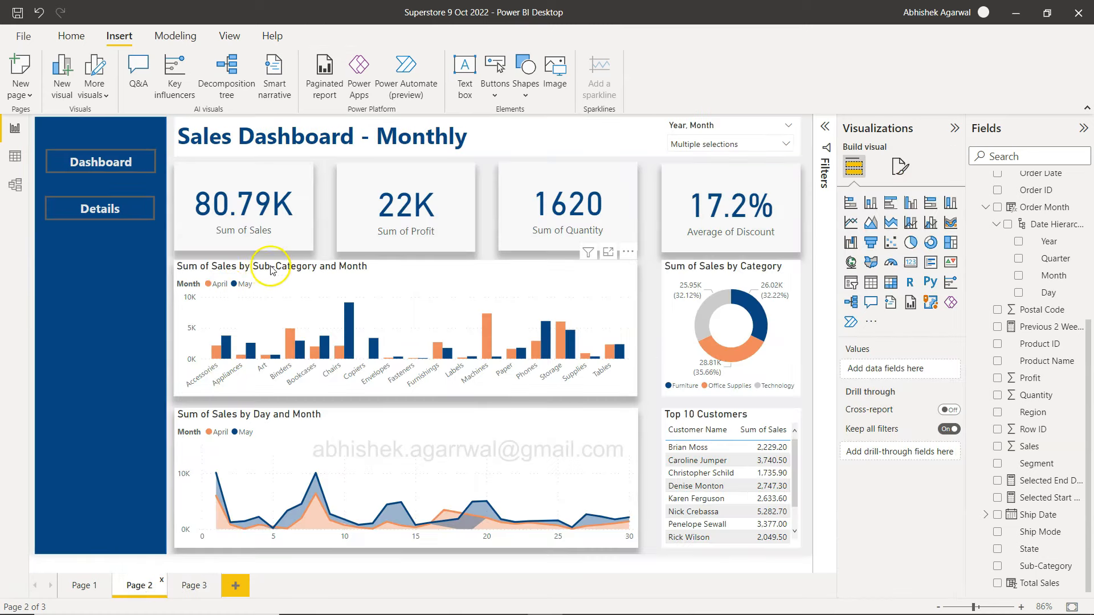
click(194, 587)
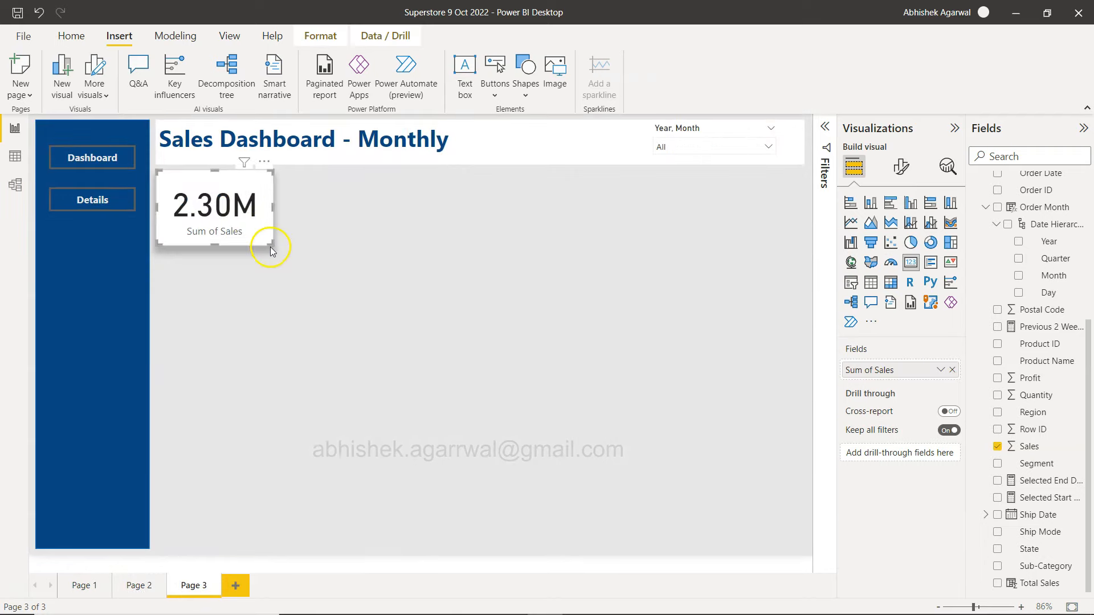
drag(270, 243, 280, 250)
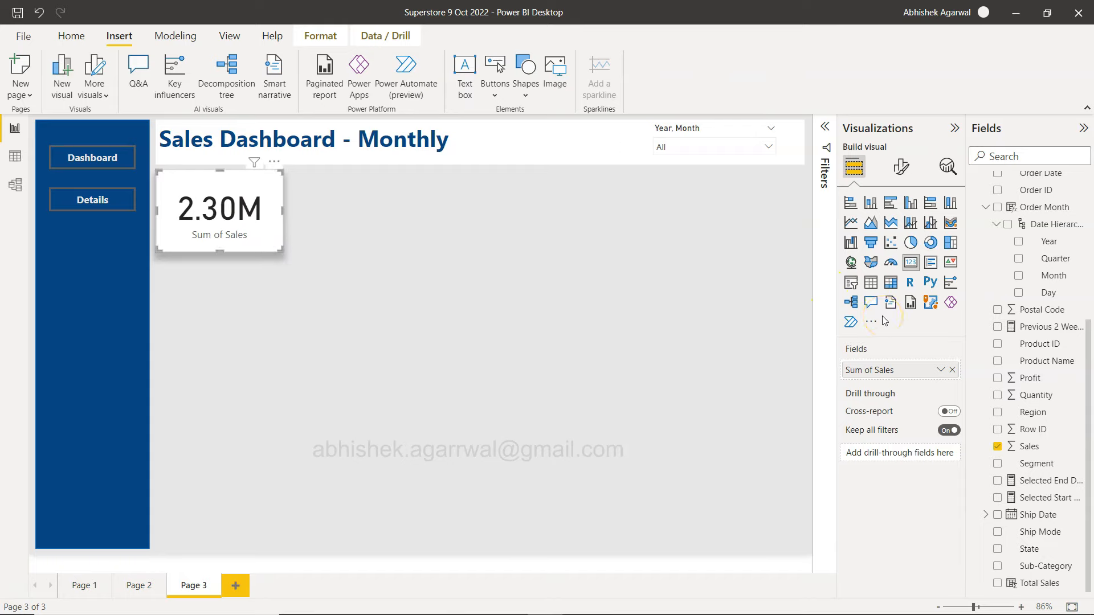
Step: Color the Sum of Sales card's callout value and category label in the sidebar's dark blue
click(901, 166)
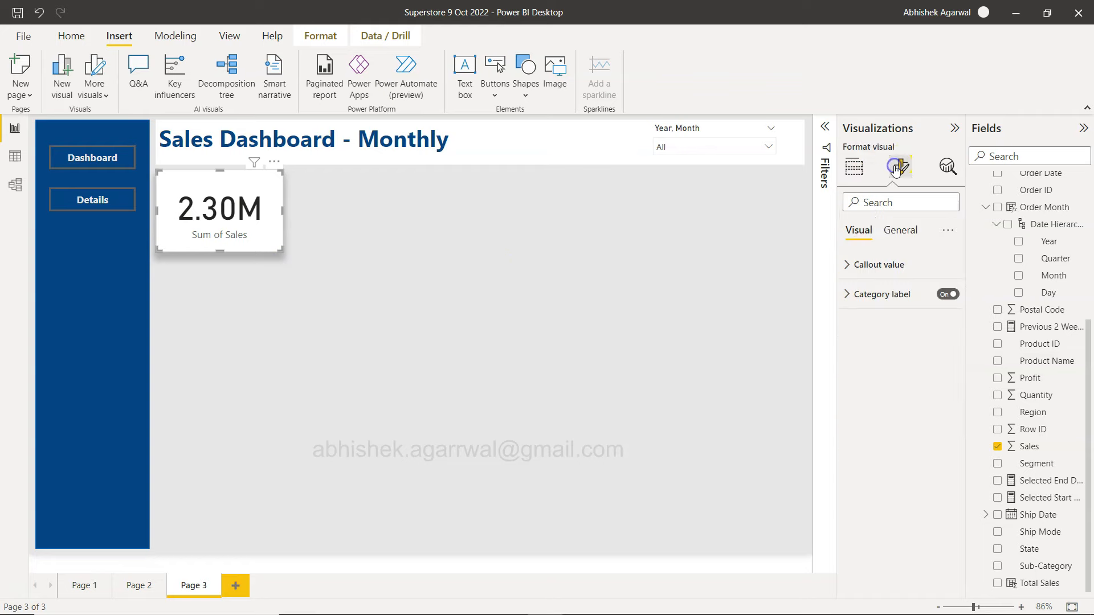
click(872, 263)
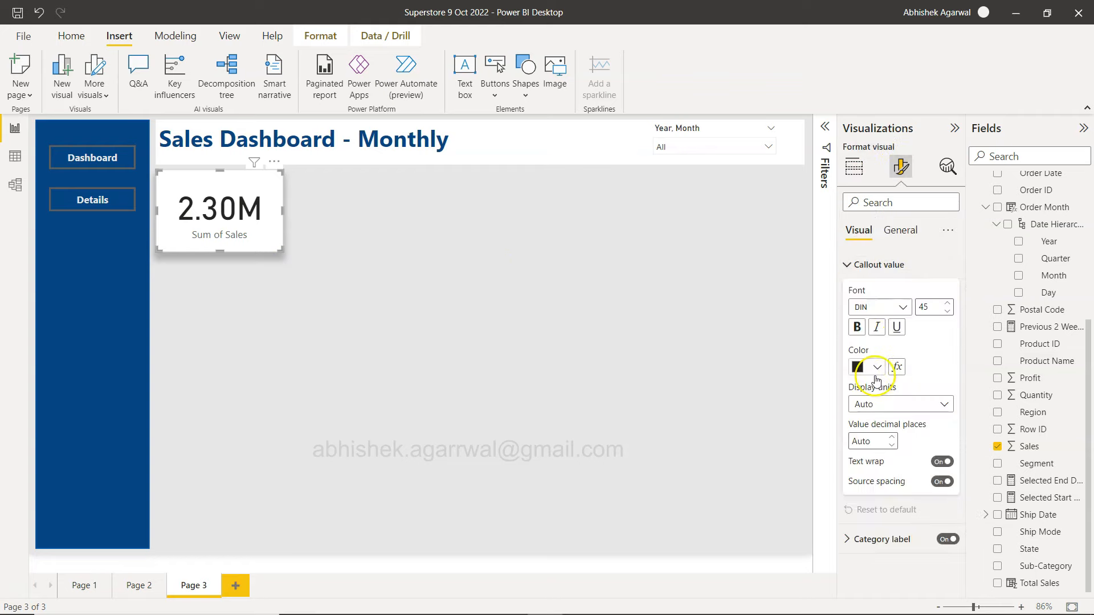
click(878, 368)
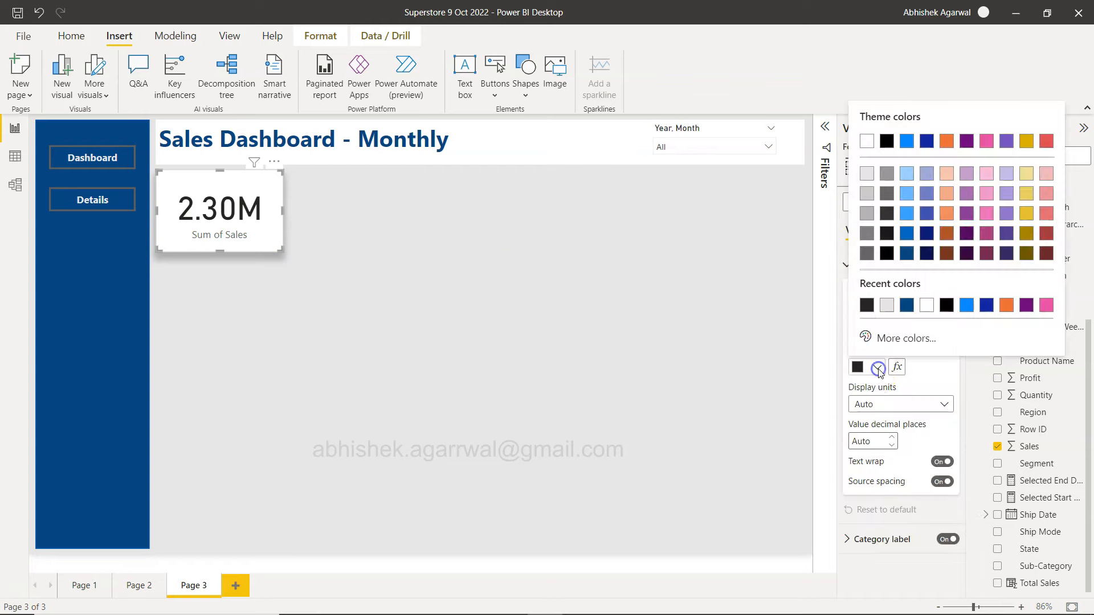
click(905, 253)
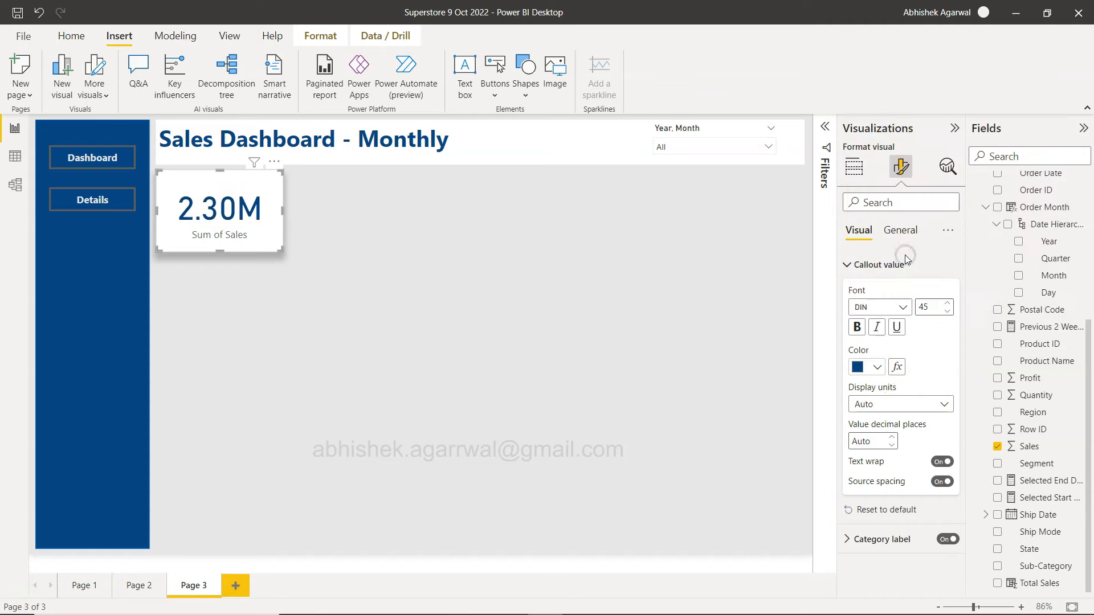
click(851, 265)
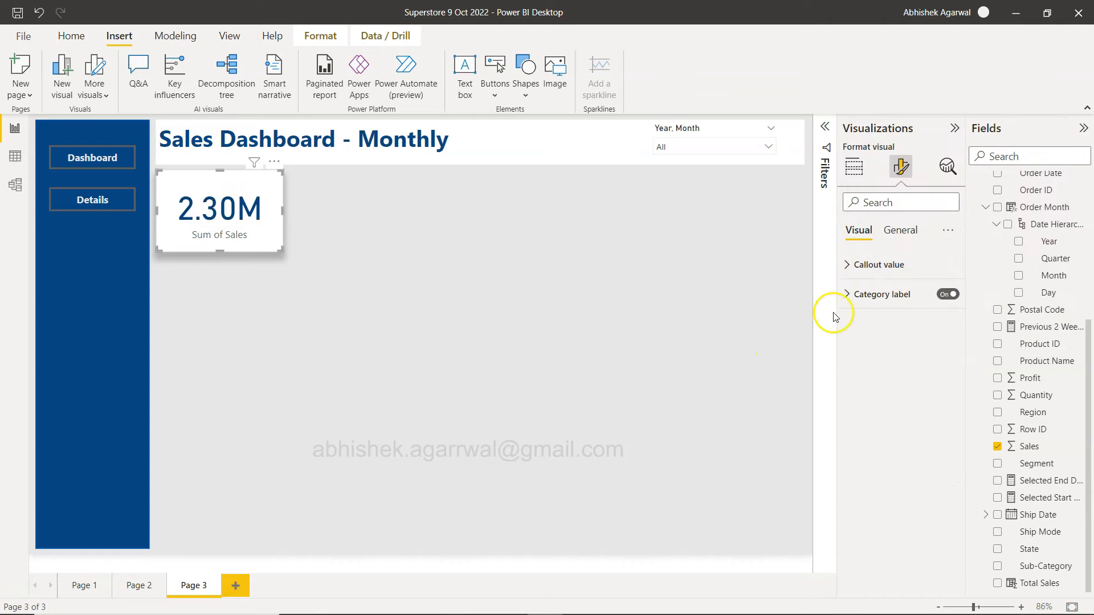
click(848, 295)
click(872, 394)
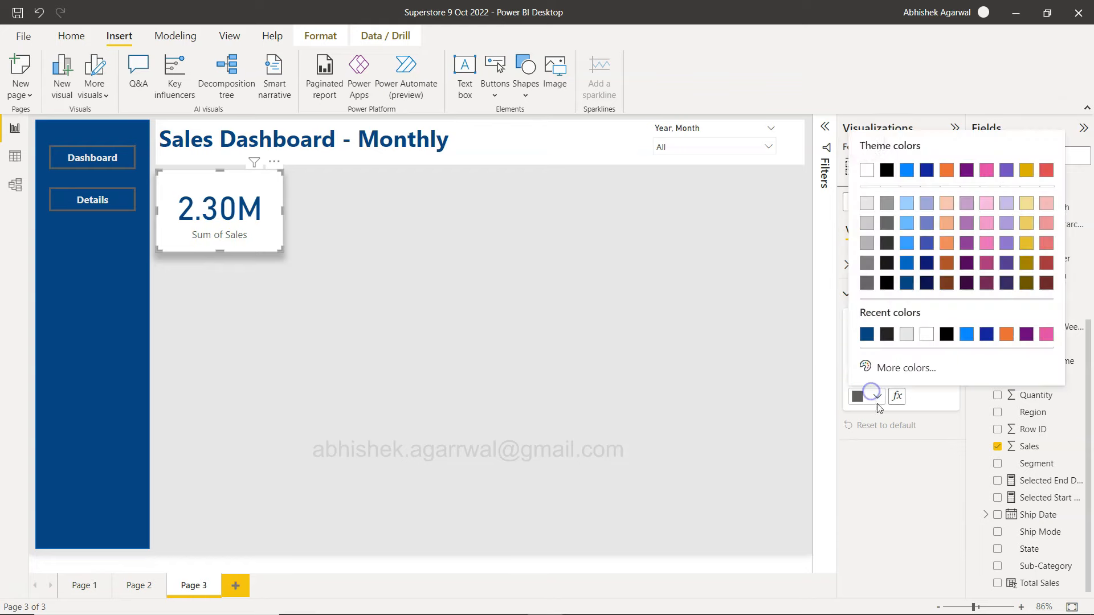
click(906, 284)
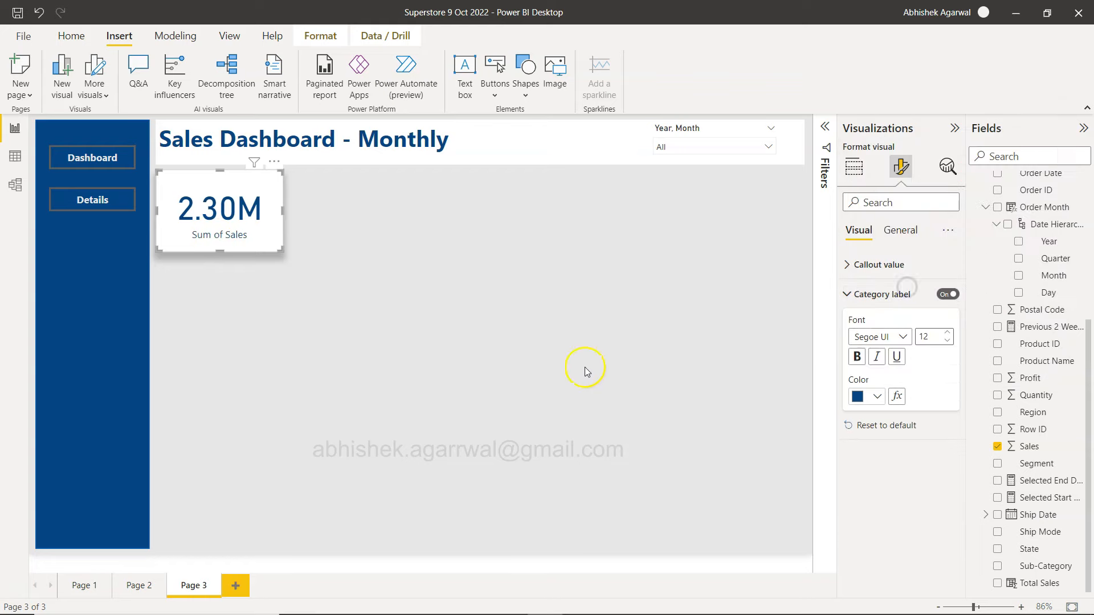
click(512, 376)
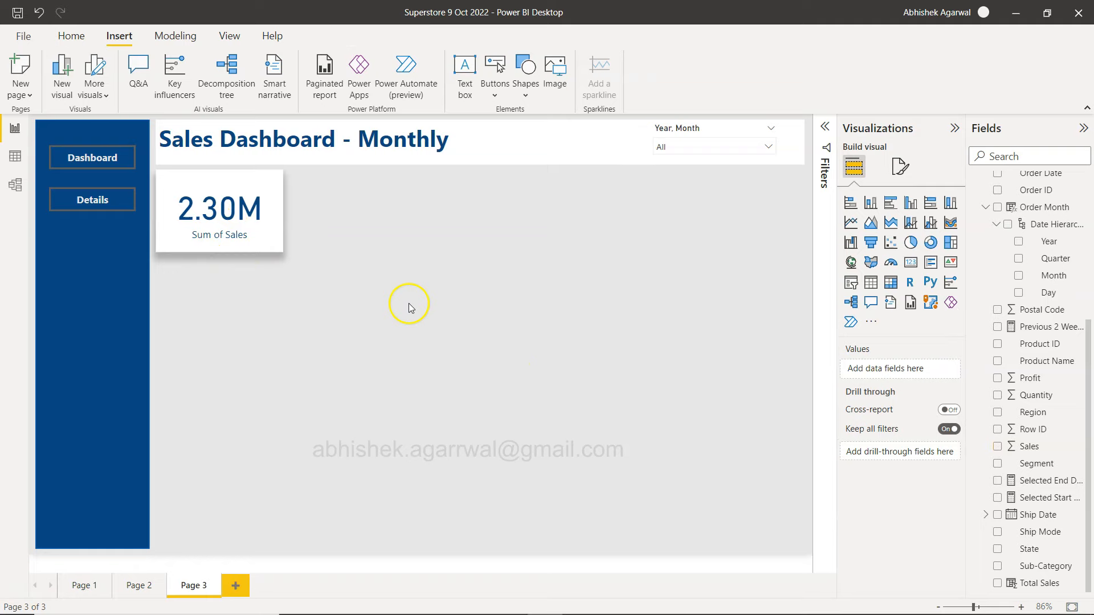
Step: Duplicate the Sum of Sales card three times and arrange the copies in a row beside it, up to the page's far edge
click(269, 242)
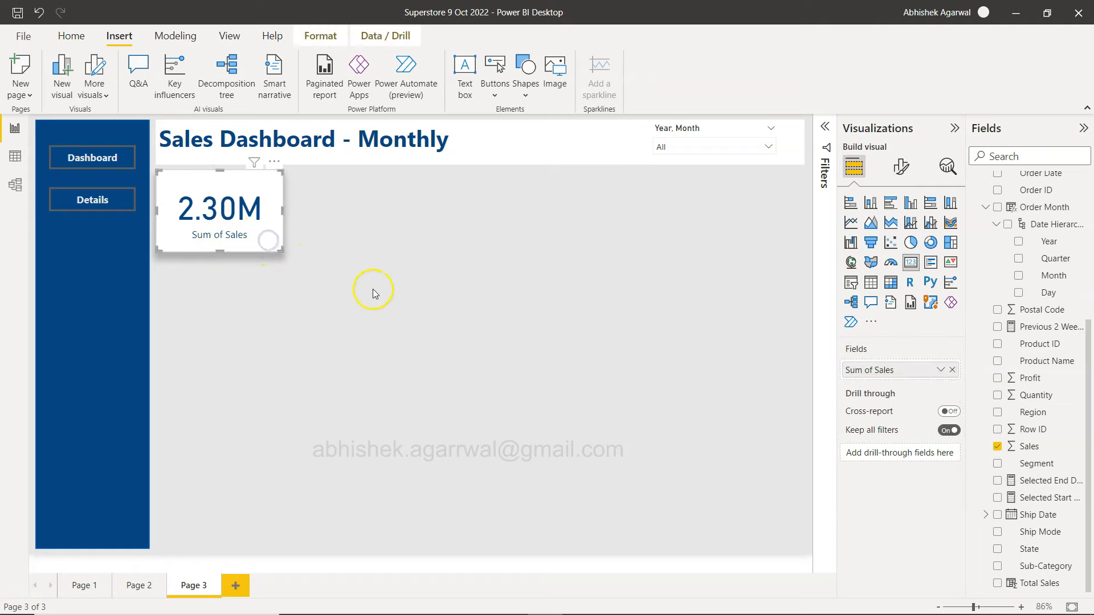
key(ctrl+c)
key(ctrl+v)
drag(273, 232, 534, 228)
key(ctrl+v)
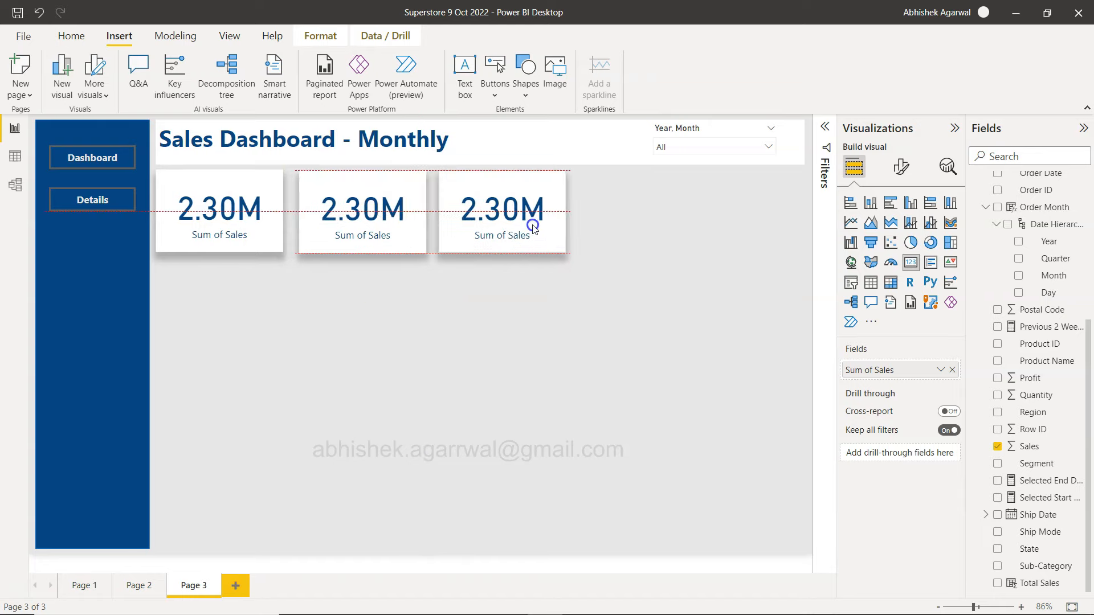
key(ctrl+v)
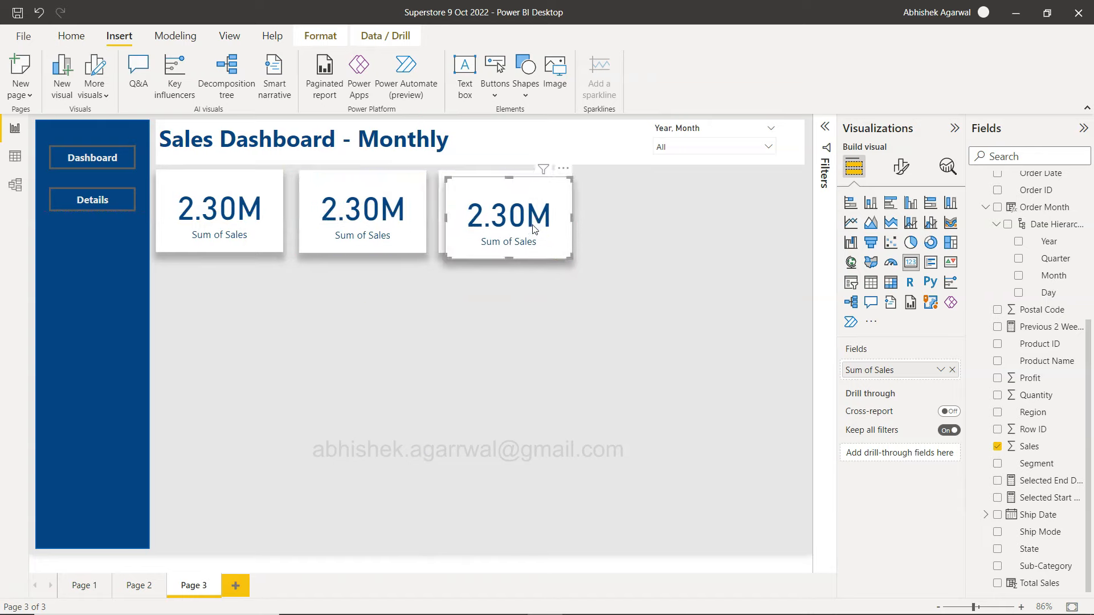
drag(514, 216, 742, 216)
drag(535, 215, 588, 214)
drag(384, 220, 411, 224)
click(418, 279)
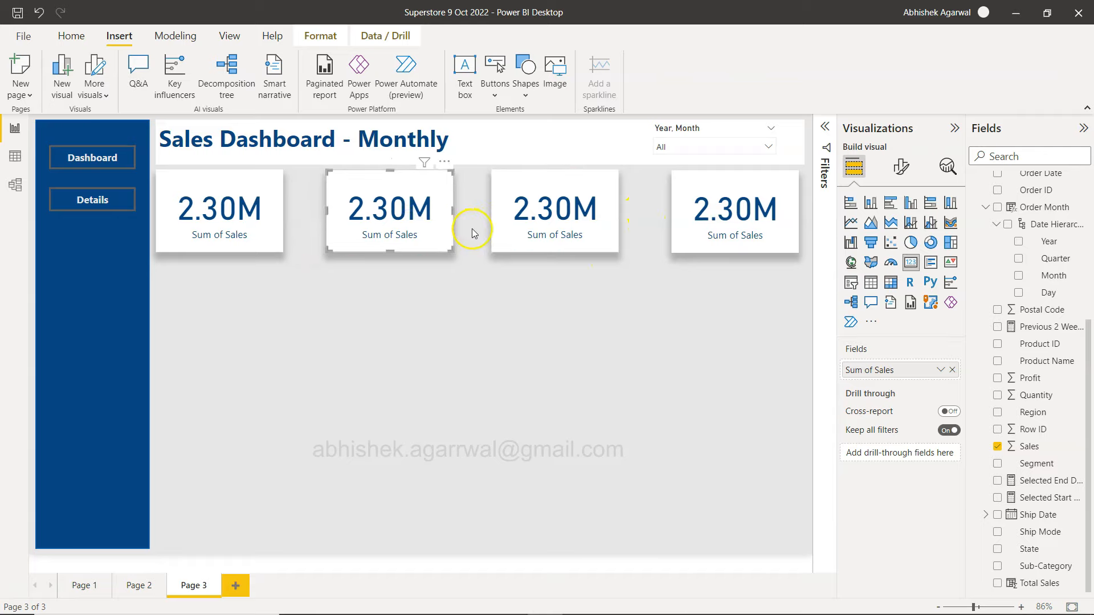
Step: Distribute the four Sum of Sales cards horizontally so the gaps between them are equal
click(238, 227)
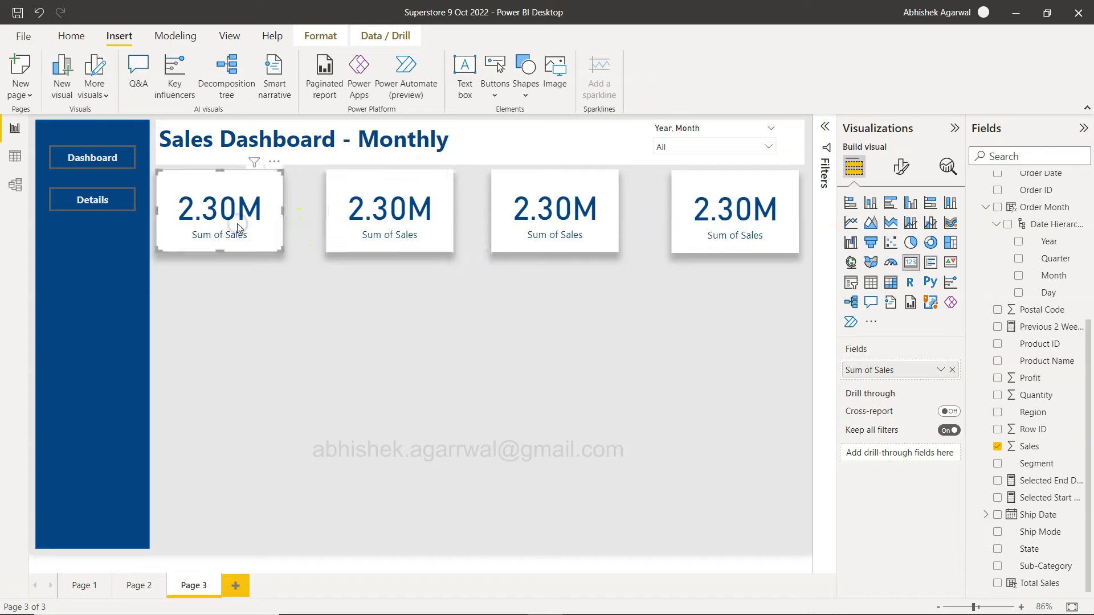
ctrl+click(385, 218)
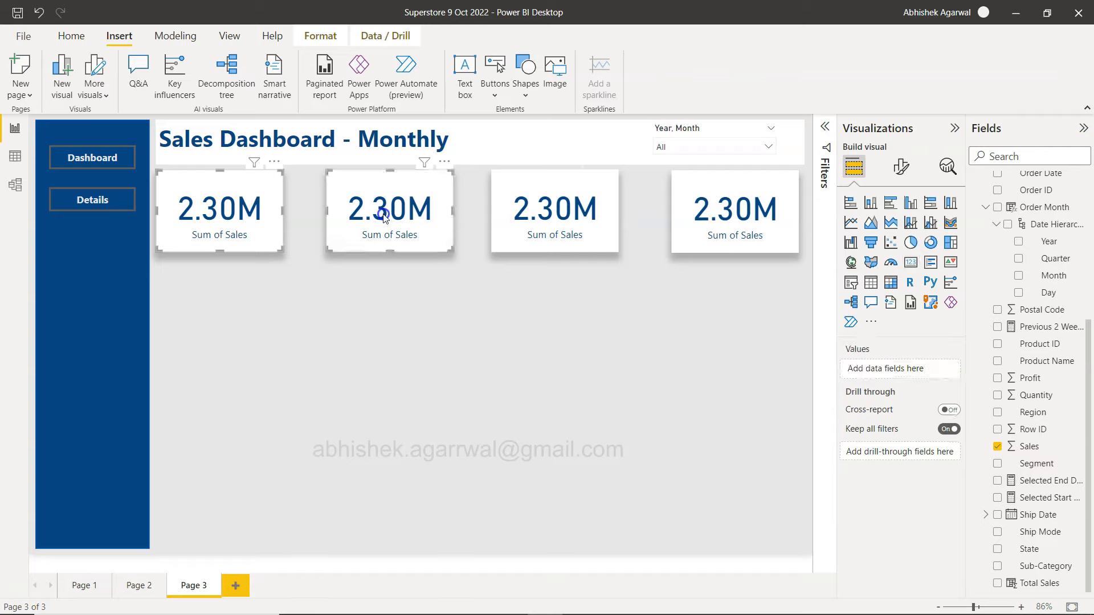
ctrl+click(535, 224)
ctrl+click(700, 221)
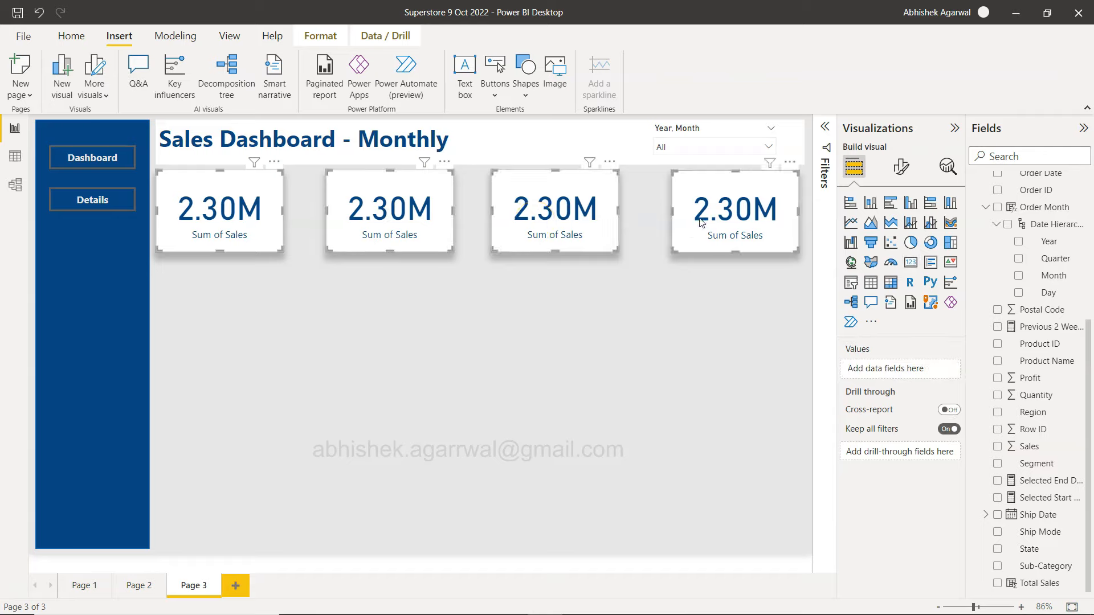
click(326, 36)
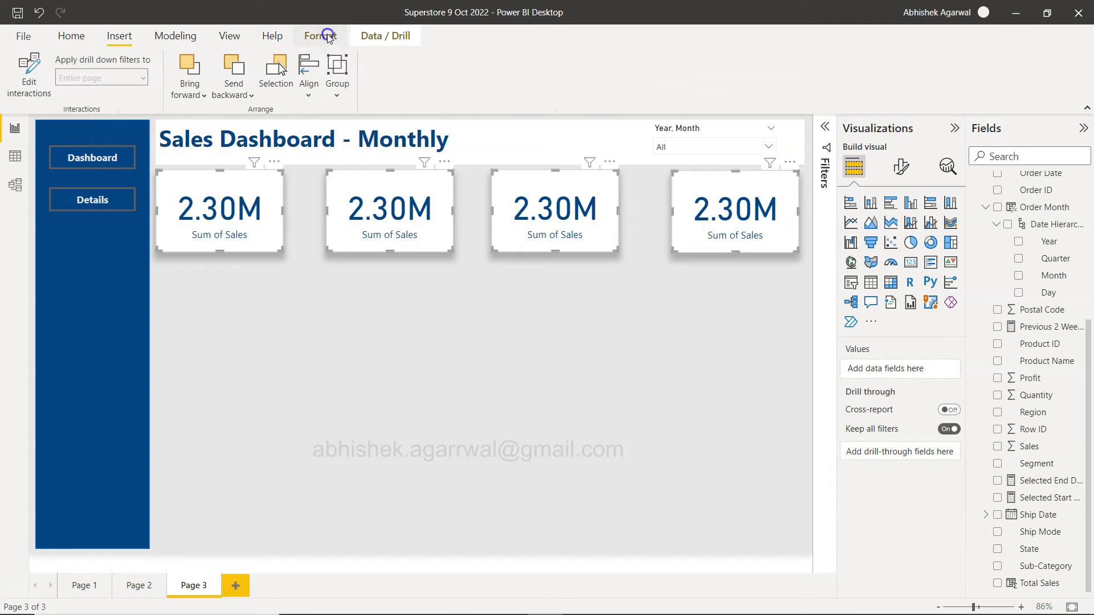
click(312, 90)
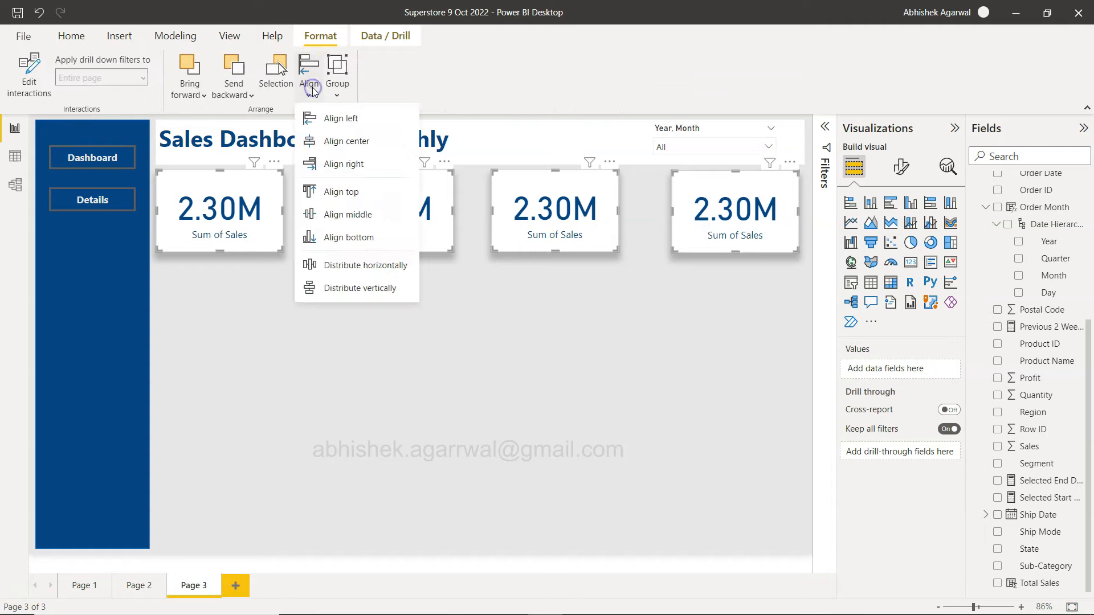
click(364, 267)
click(407, 329)
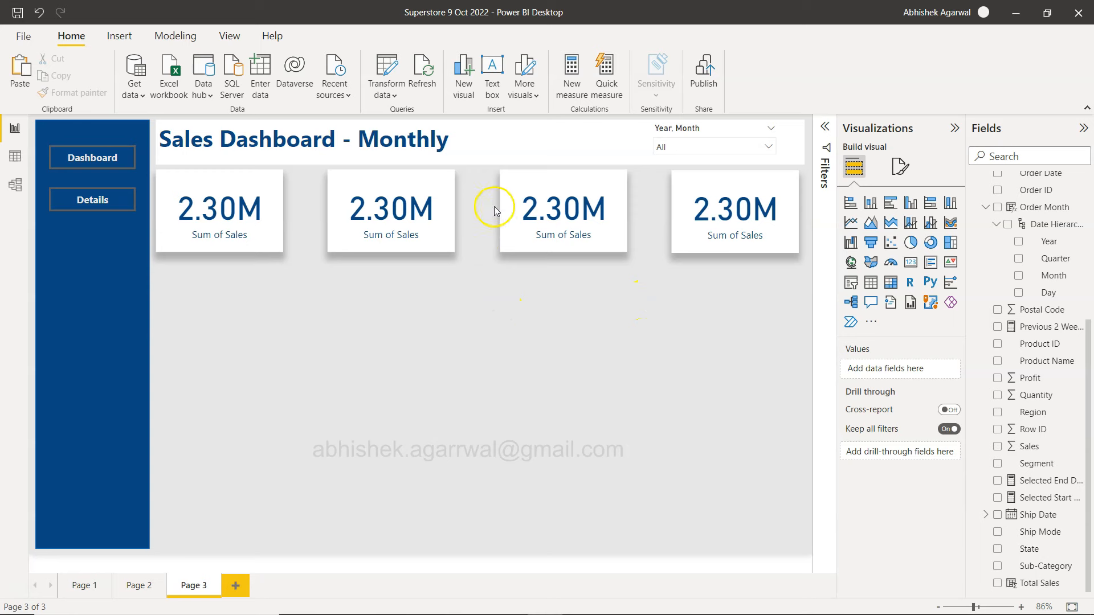
Step: Check the card widths on Page 2, and widen the first Sum of Sales card on Page 3 slightly
click(139, 585)
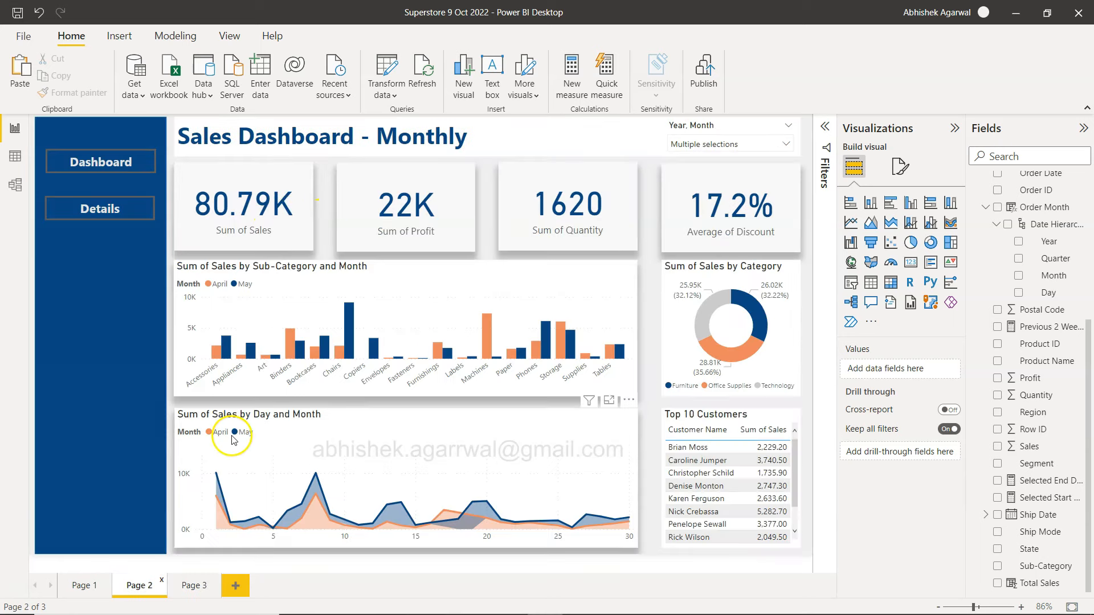
click(192, 581)
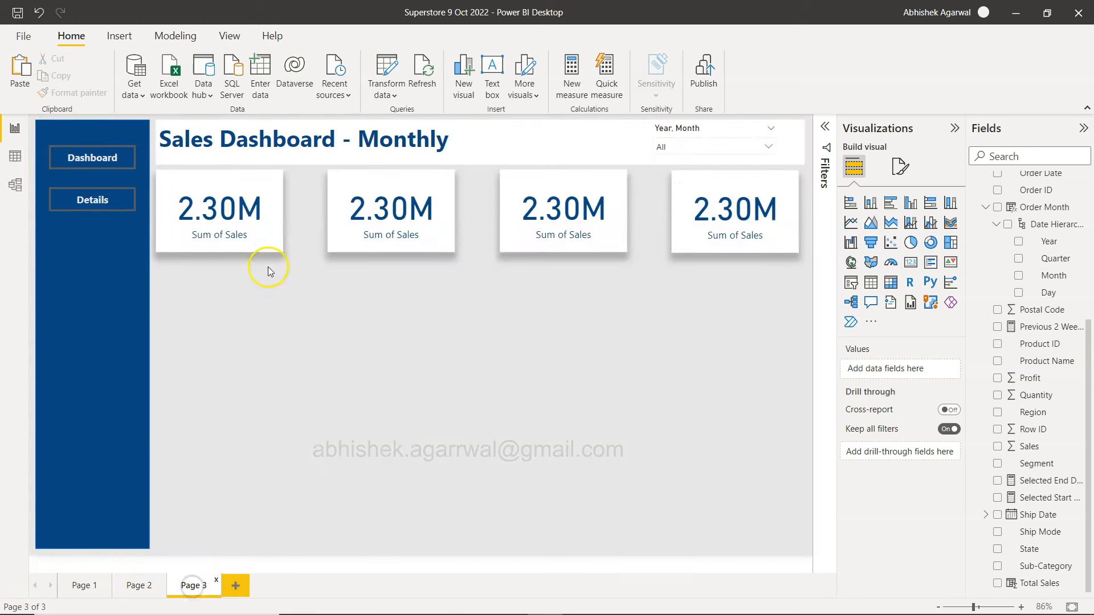
click(263, 220)
drag(283, 211, 296, 210)
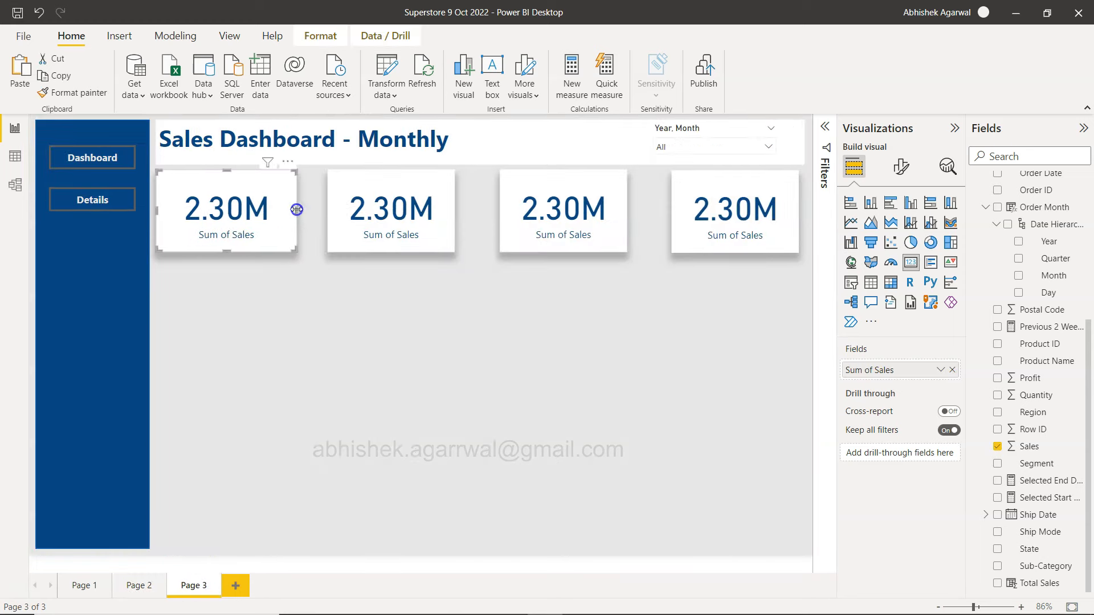
ctrl+click(399, 206)
ctrl+click(585, 214)
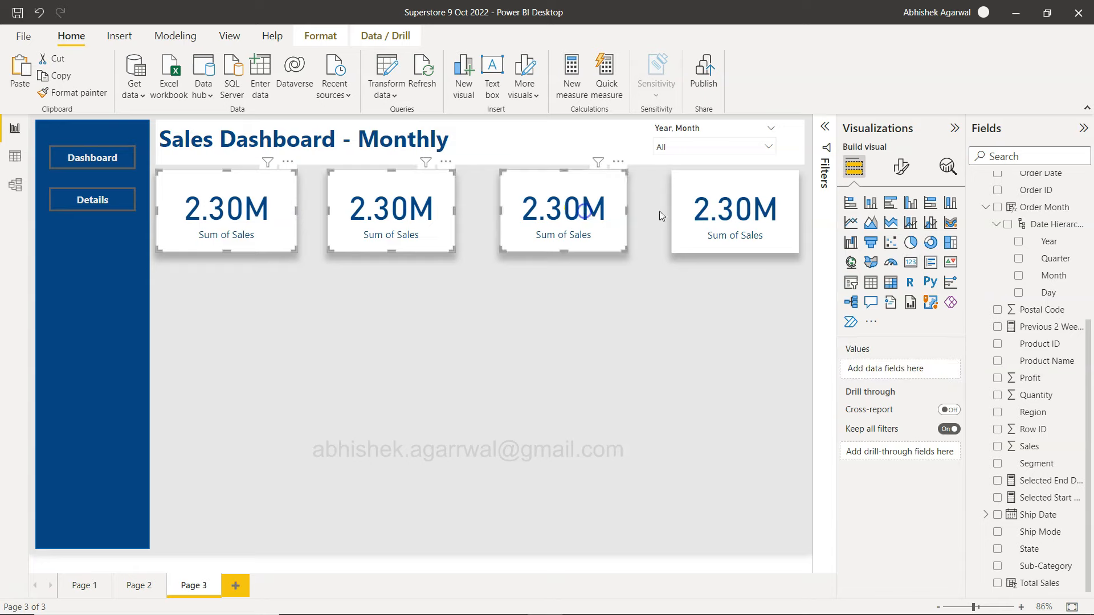
ctrl+click(710, 217)
click(315, 37)
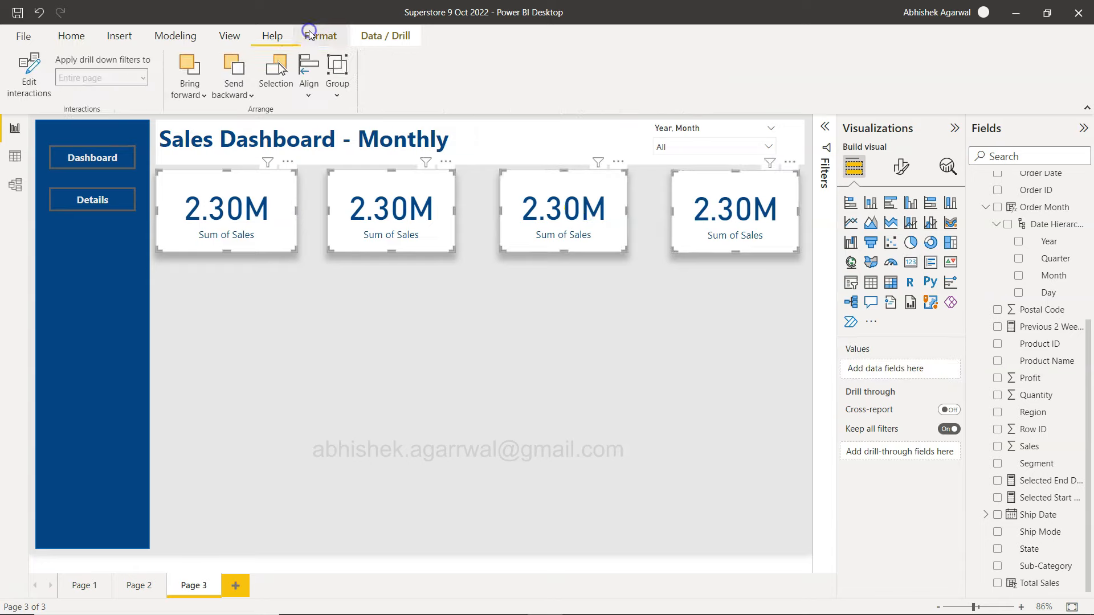
click(313, 94)
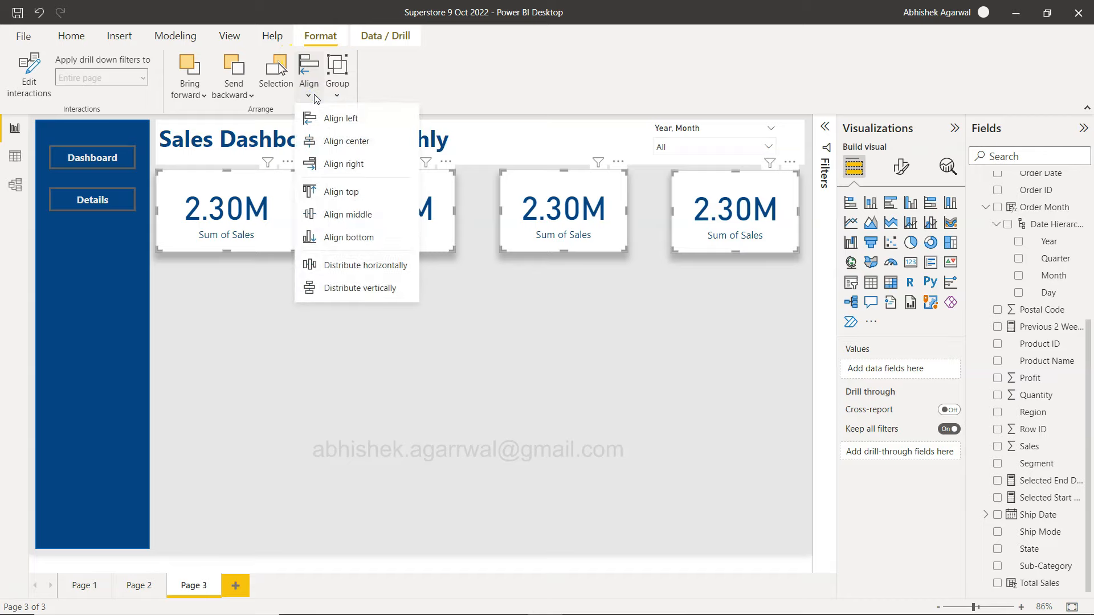
click(333, 88)
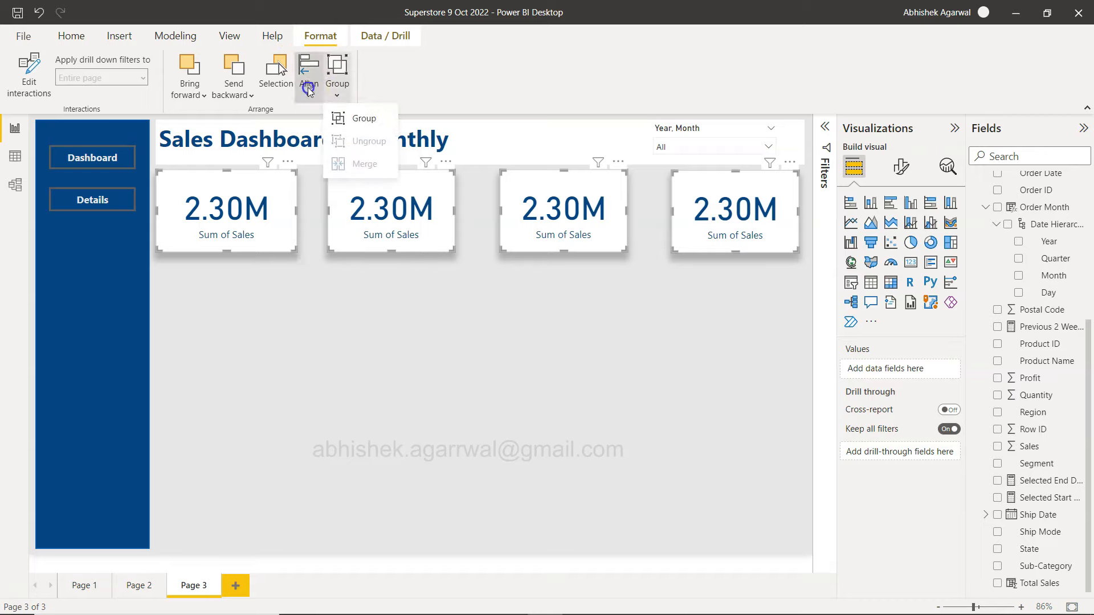
click(308, 87)
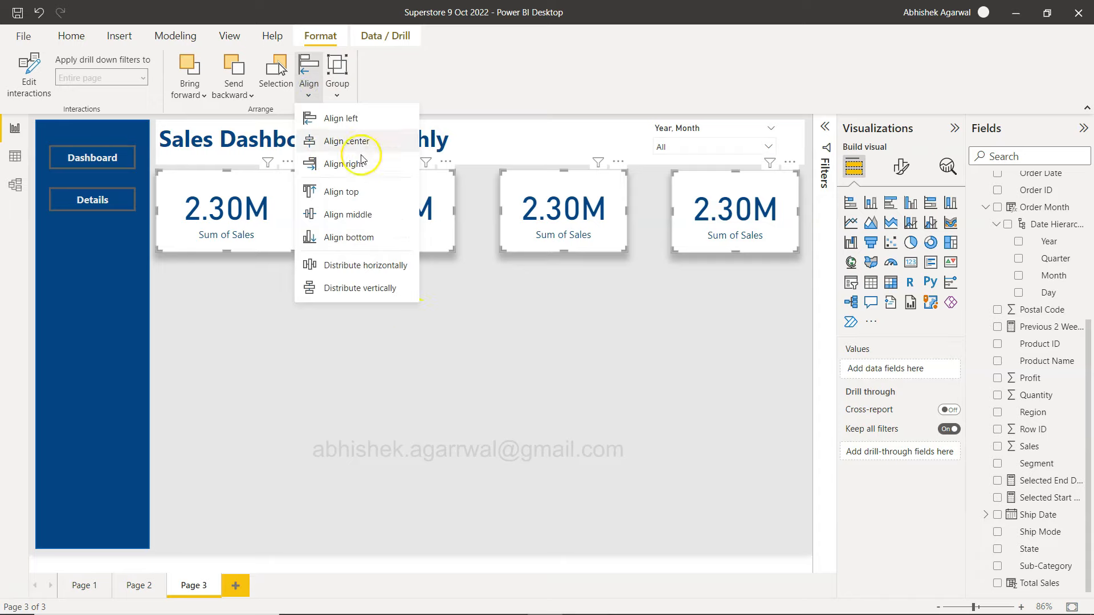
click(448, 97)
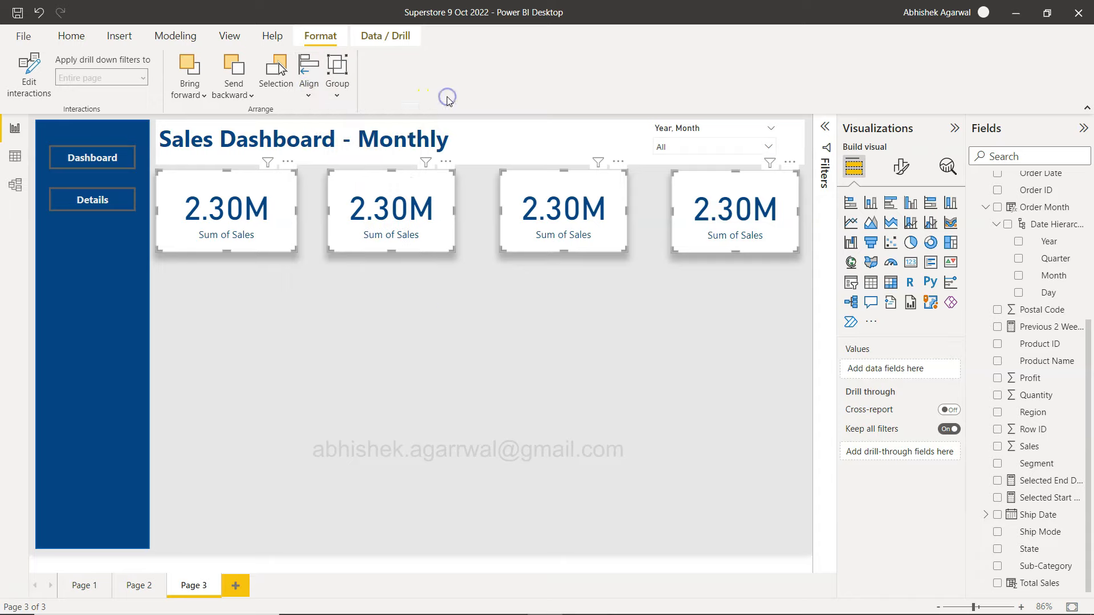
click(330, 305)
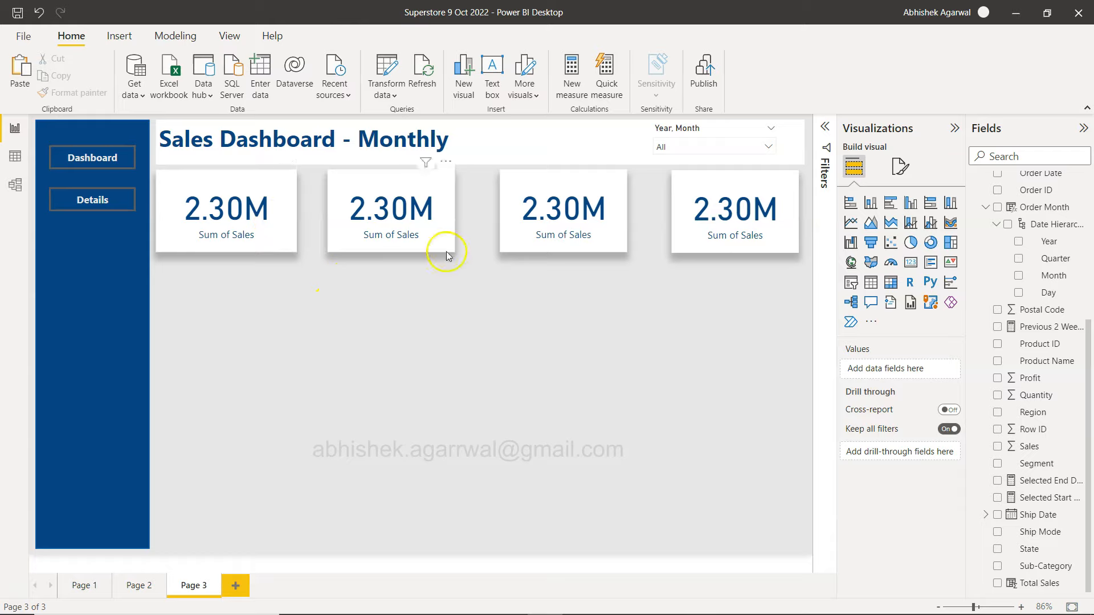
Step: Replace the three narrower Sum of Sales cards with duplicates of the widened first card, lined up in a row beside it
drag(805, 267, 318, 174)
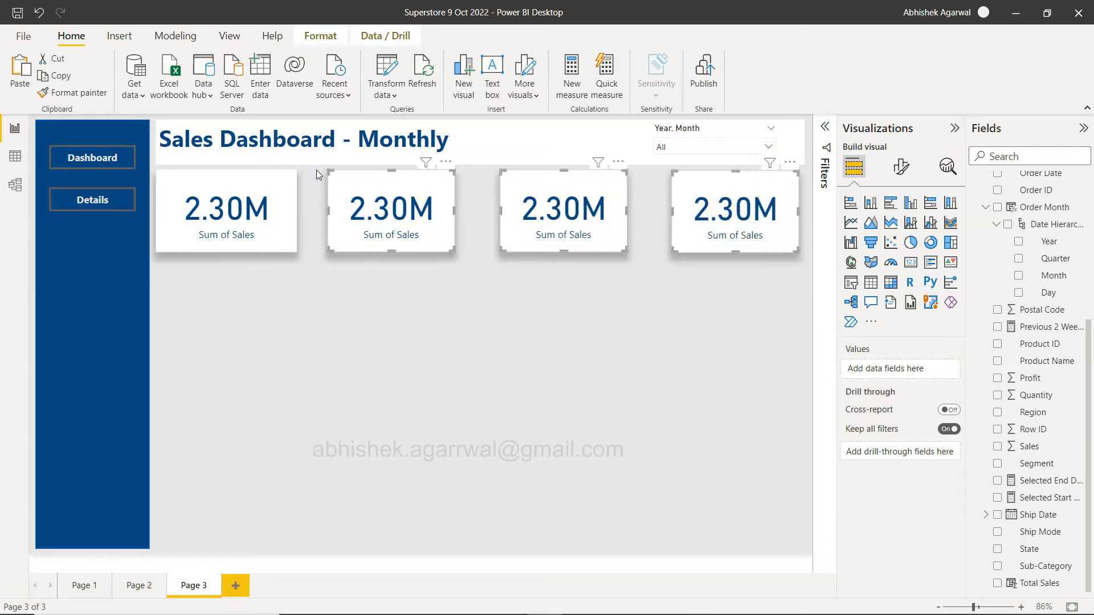
key(Delete)
click(278, 221)
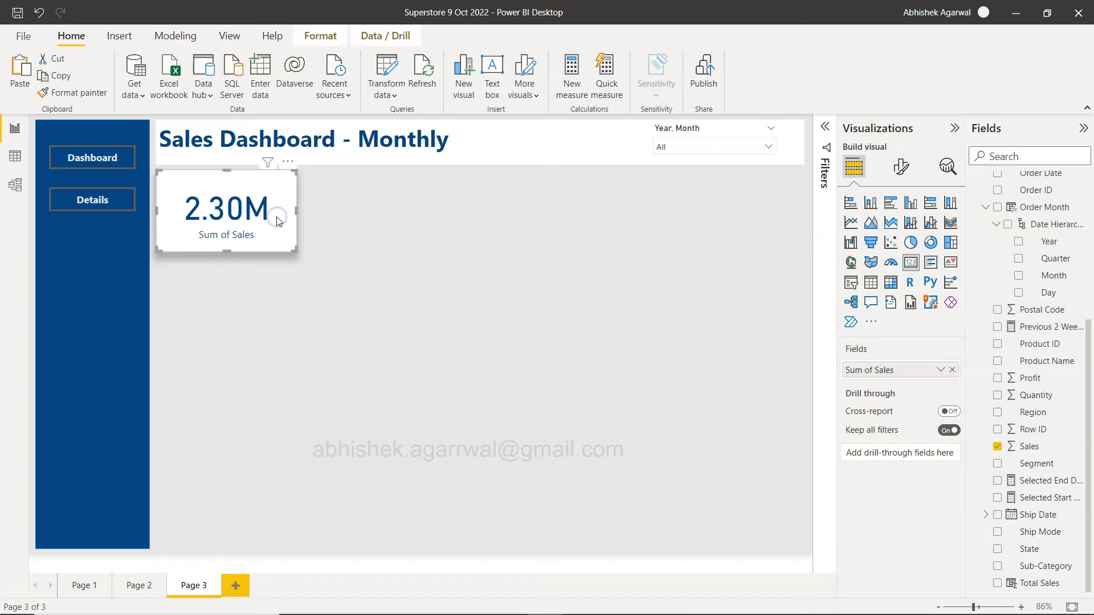
key(ctrl+c)
key(ctrl+v)
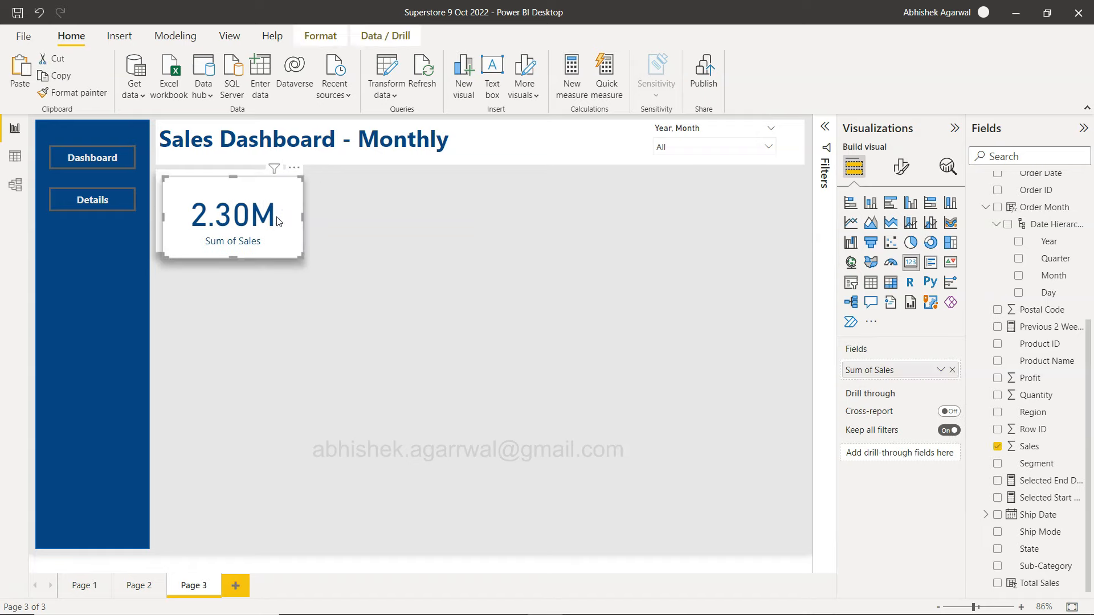
drag(279, 221, 764, 213)
key(ctrl+v)
drag(262, 220, 593, 215)
drag(261, 215, 428, 211)
drag(542, 223, 550, 215)
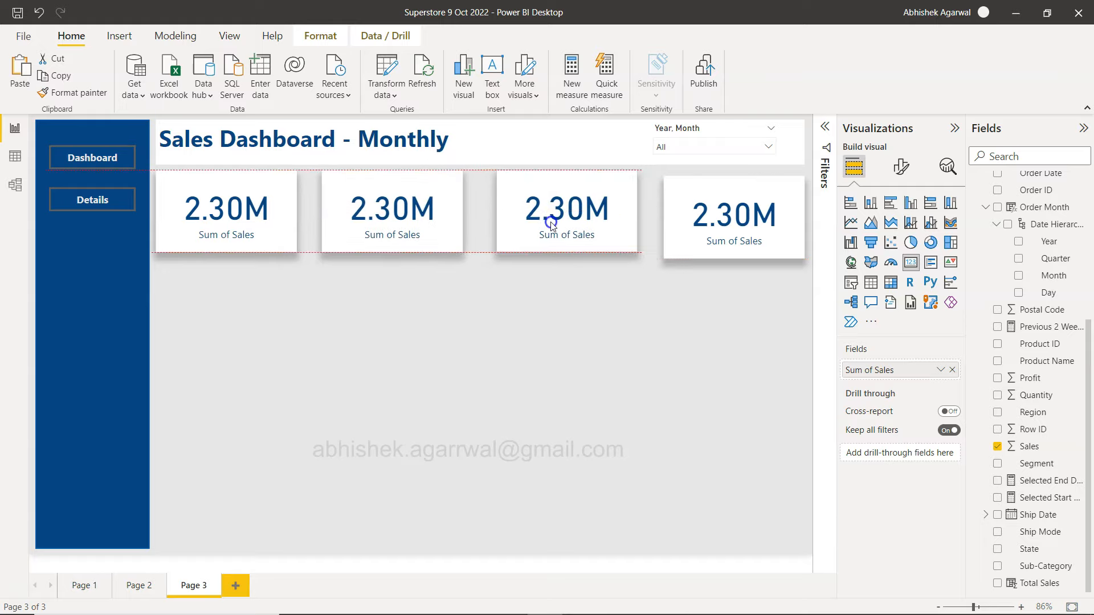
drag(666, 236, 676, 228)
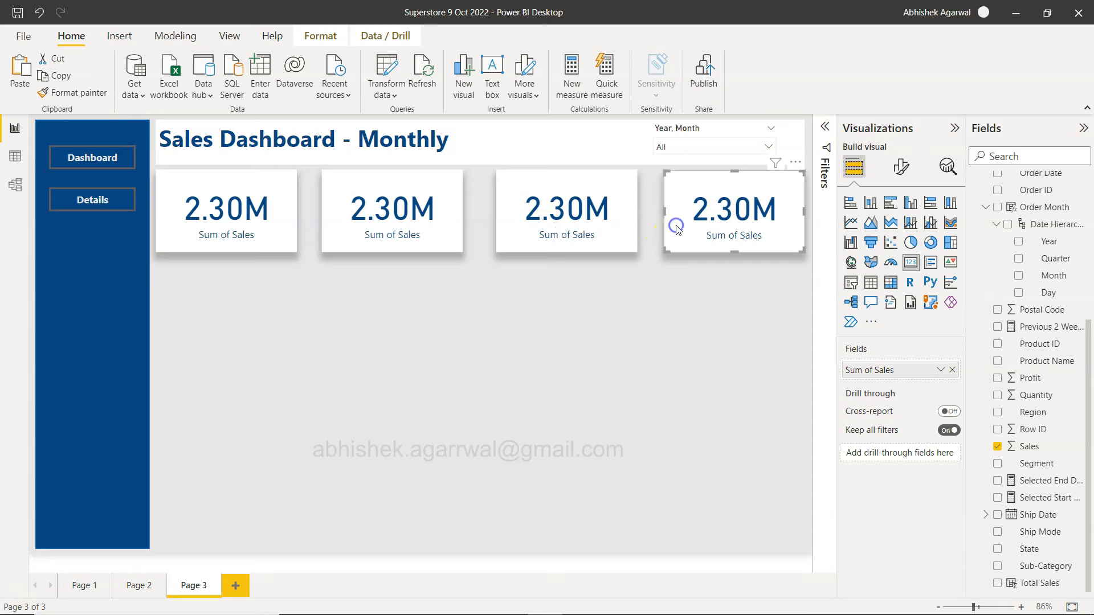
Step: Distribute the four equally wide Sum of Sales cards horizontally across the page
ctrl+click(510, 217)
ctrl+click(414, 223)
ctrl+click(285, 217)
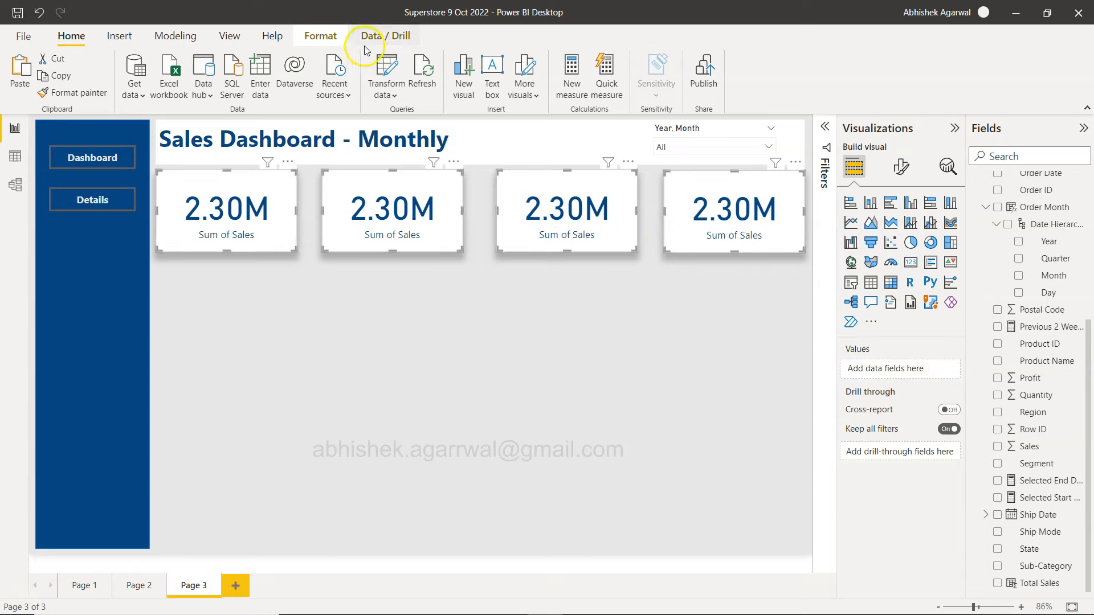
click(320, 36)
click(323, 83)
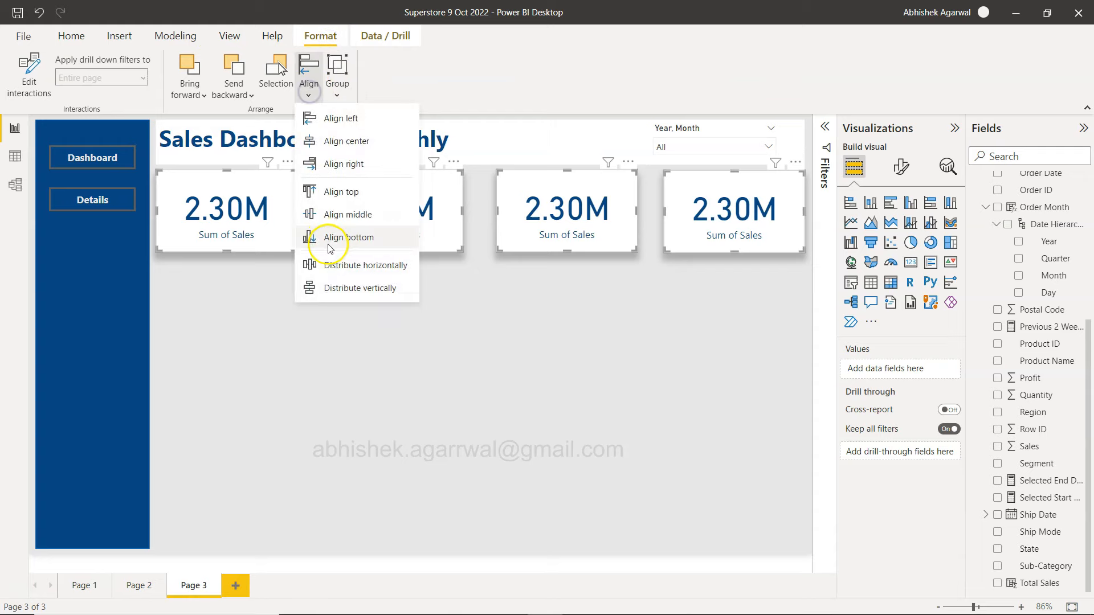
click(338, 262)
click(425, 402)
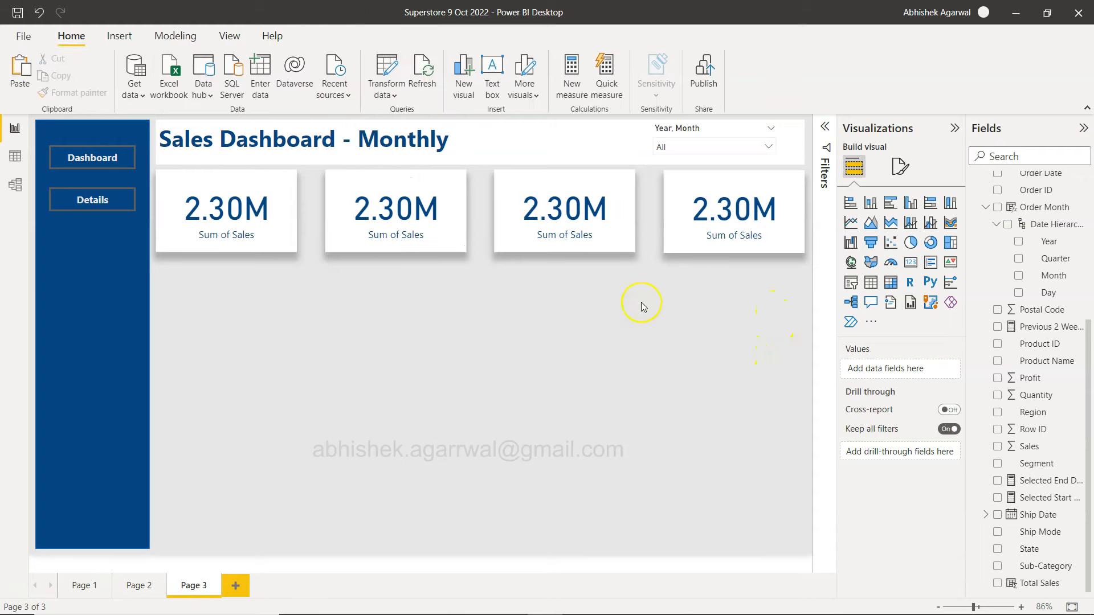
Step: Replace the Sales field on the second card with Profit, shown as Sum of Profit
click(411, 237)
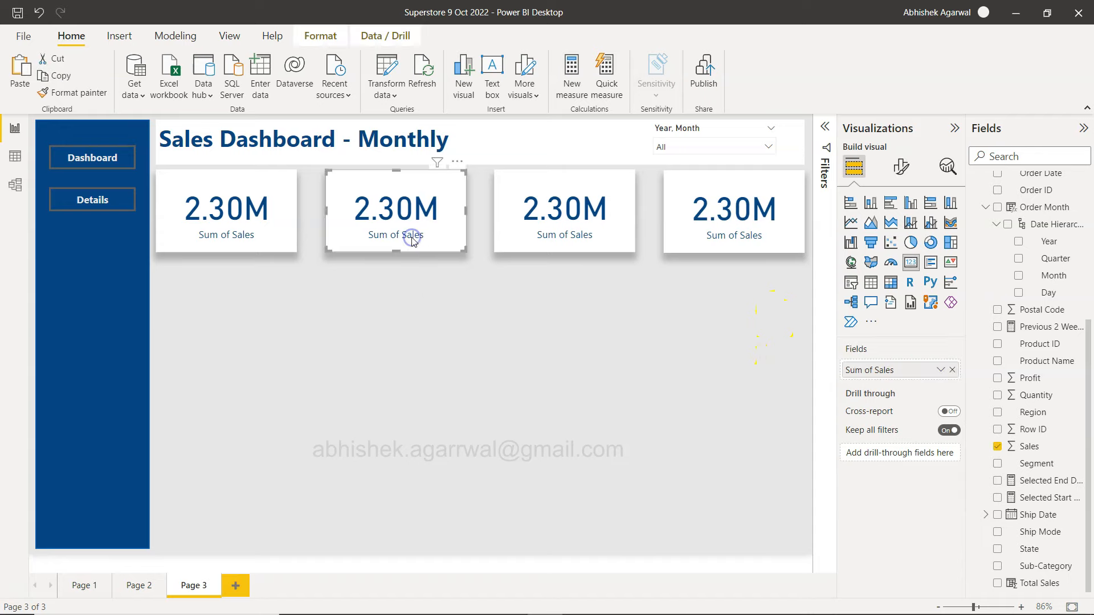
click(951, 369)
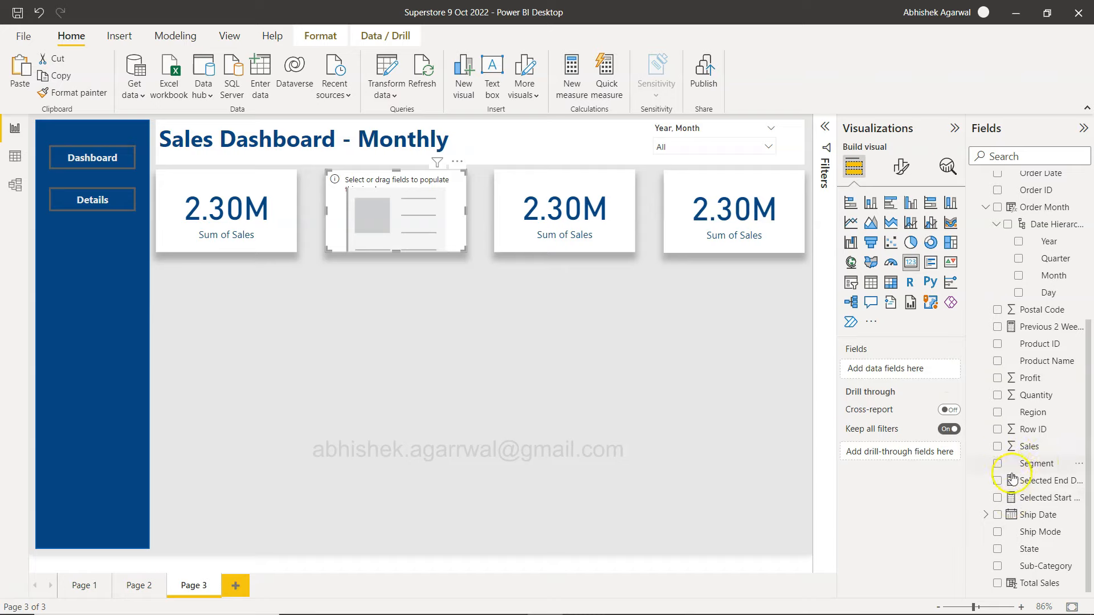
click(1046, 361)
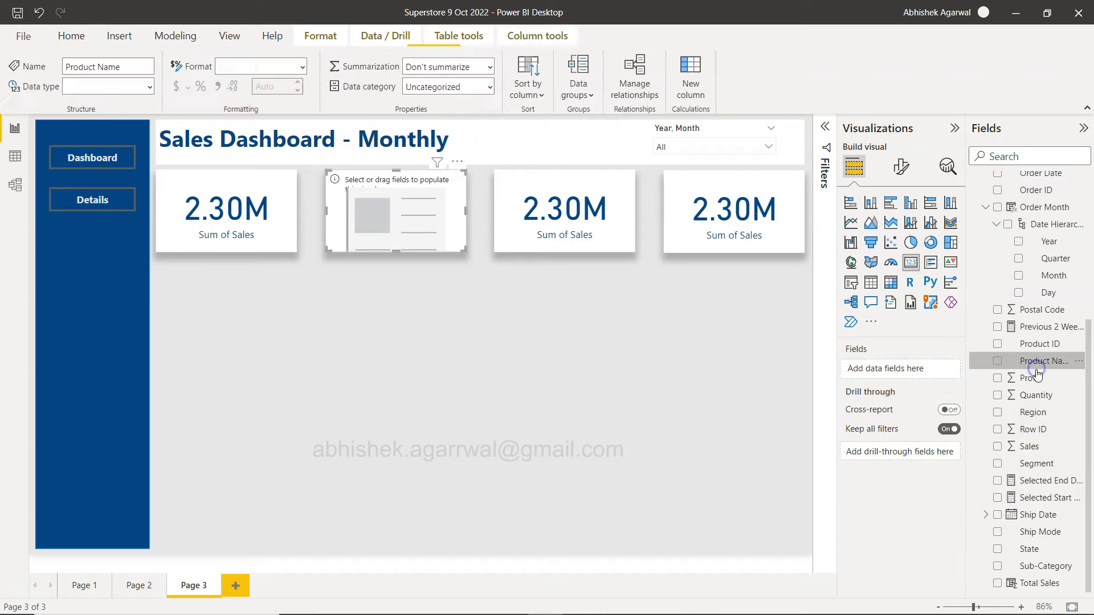
drag(1029, 378, 923, 371)
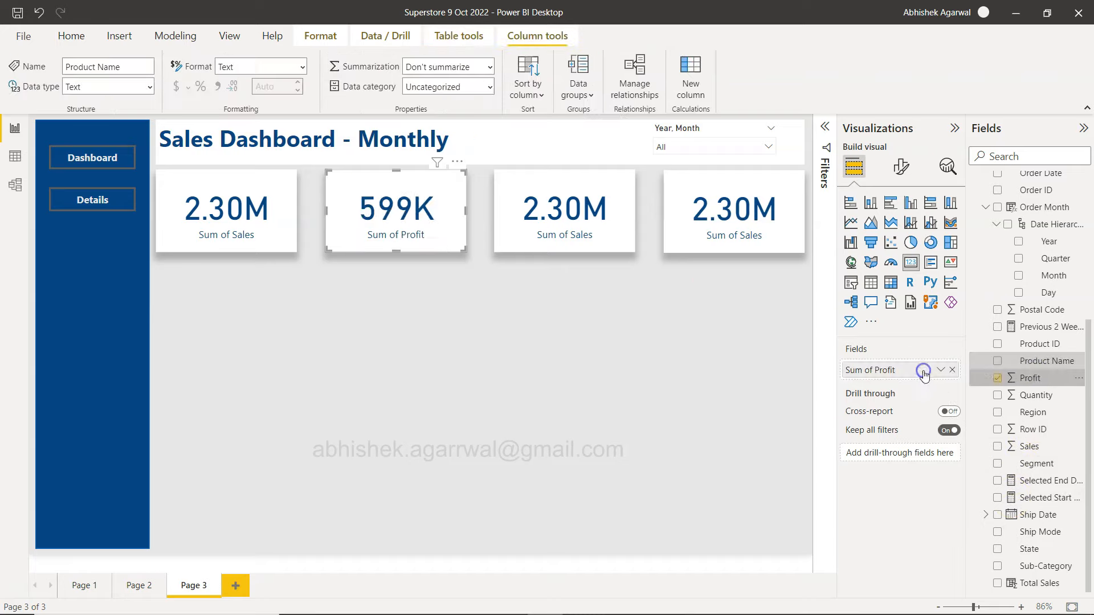
Step: Switch the third card from Sales to Discount summarized as an average, and check the Discount column's number format
click(579, 225)
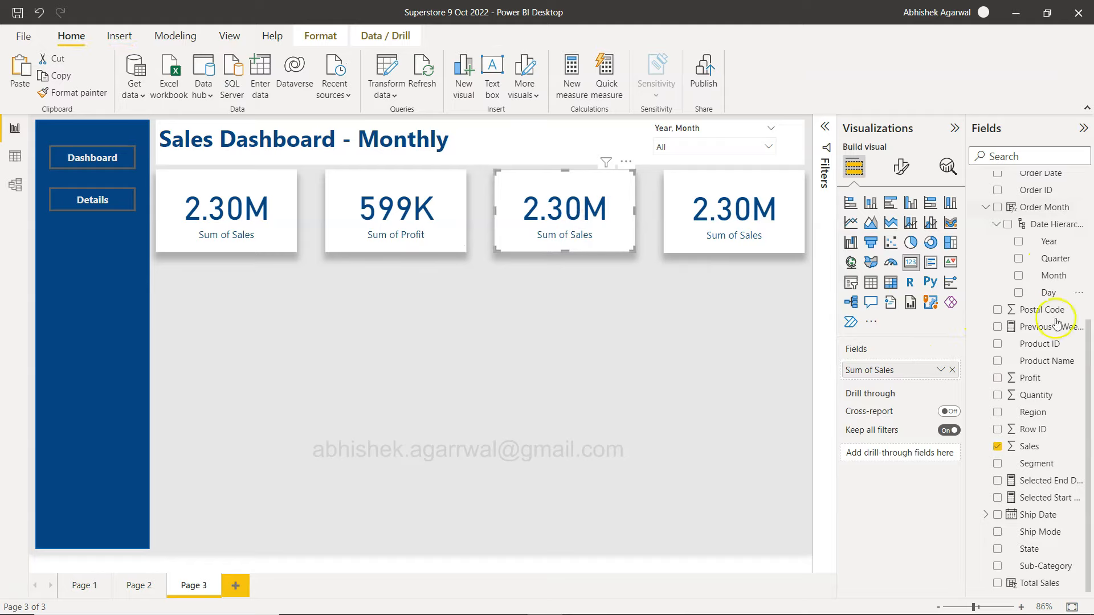
scroll(1044, 326, up, 3)
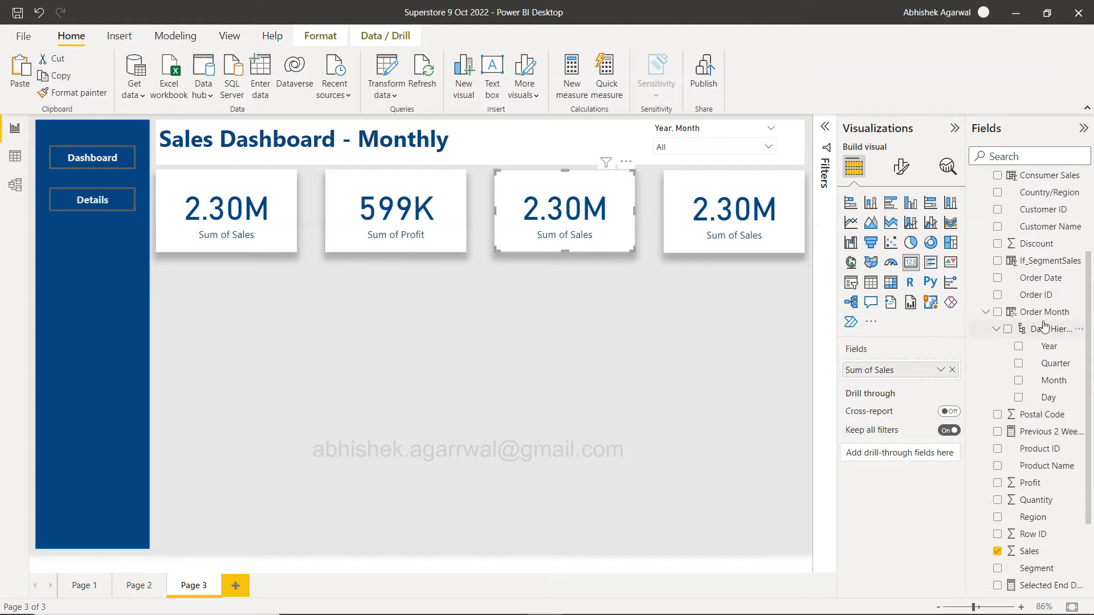
drag(1048, 243, 914, 371)
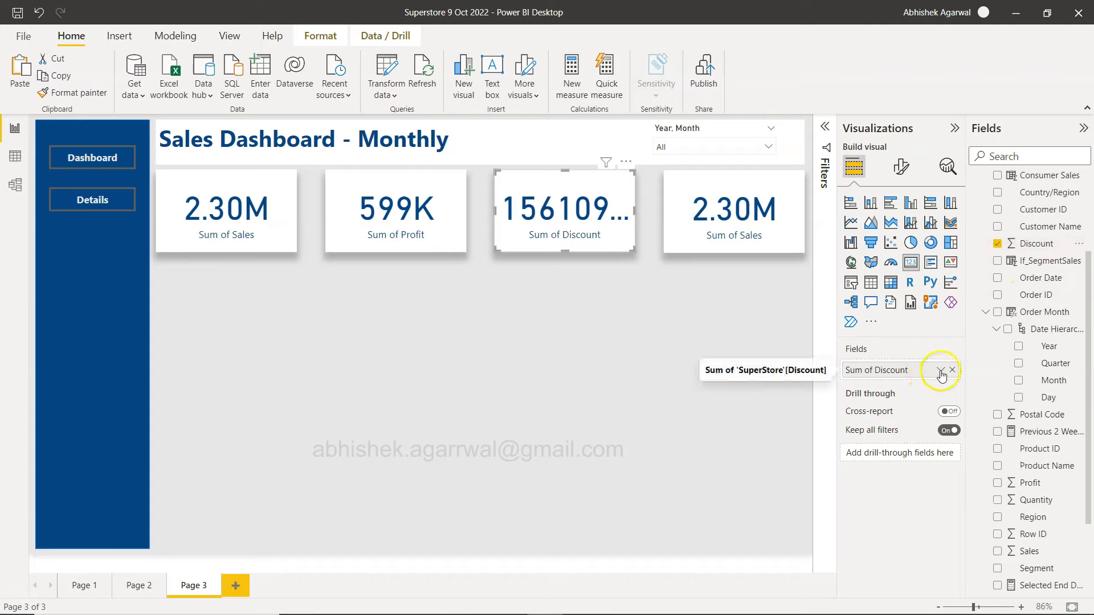
click(940, 370)
click(984, 425)
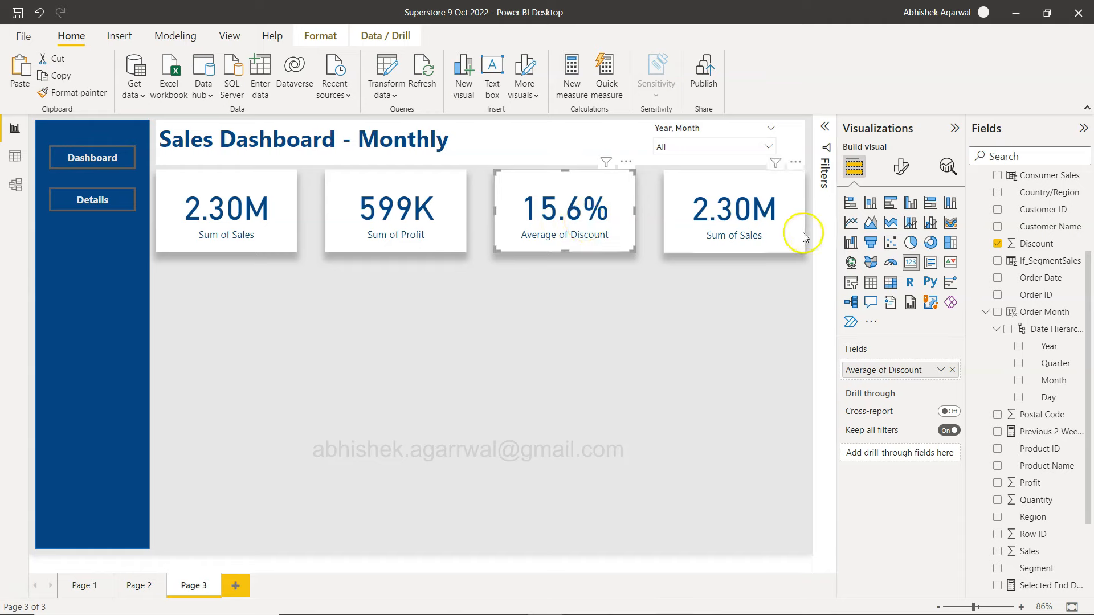
click(1040, 246)
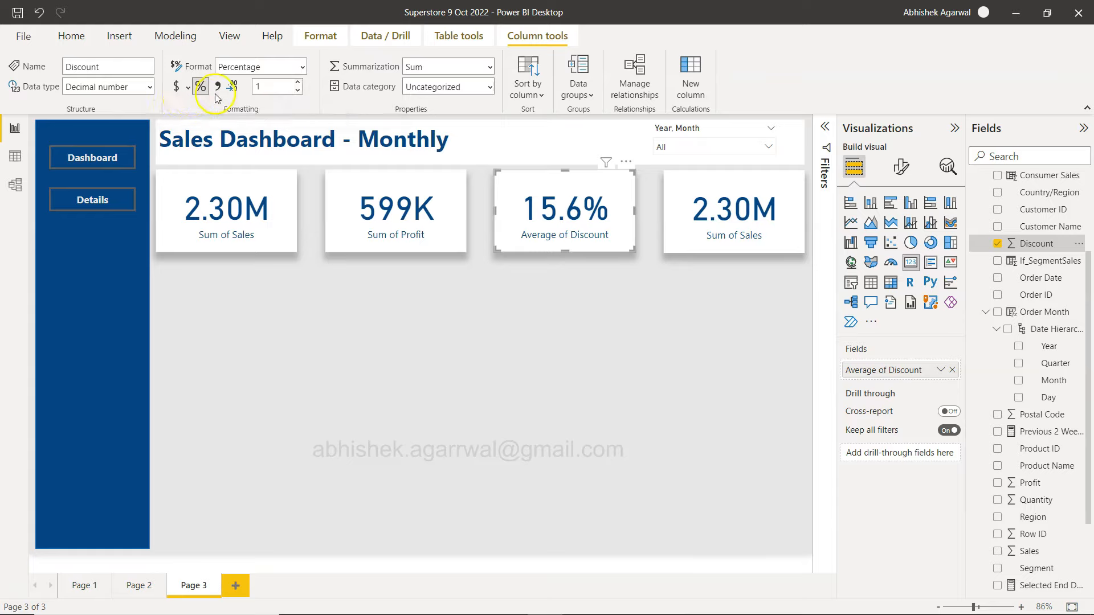
Step: Replace the Sales field on the fourth card with Quantity, shown as Sum of Quantity
click(678, 222)
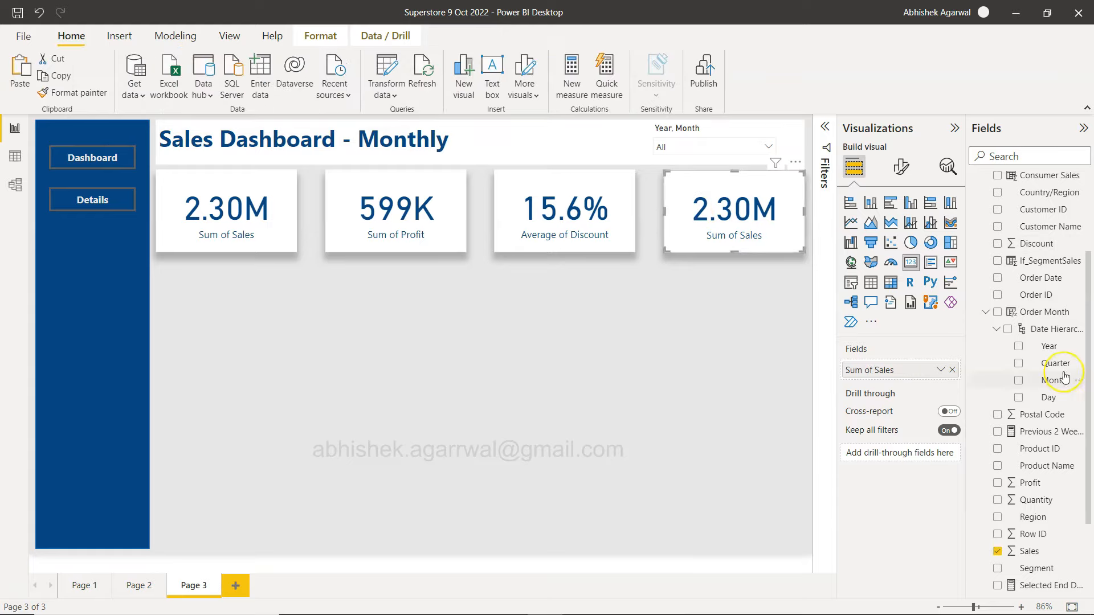
scroll(1057, 378, down, 3)
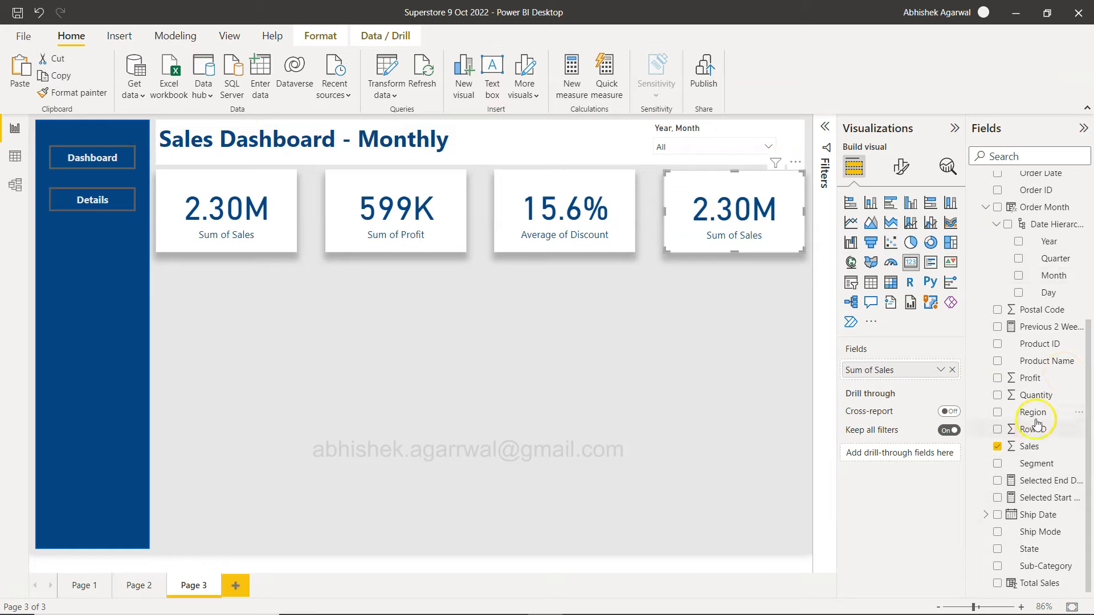
drag(1035, 396, 914, 370)
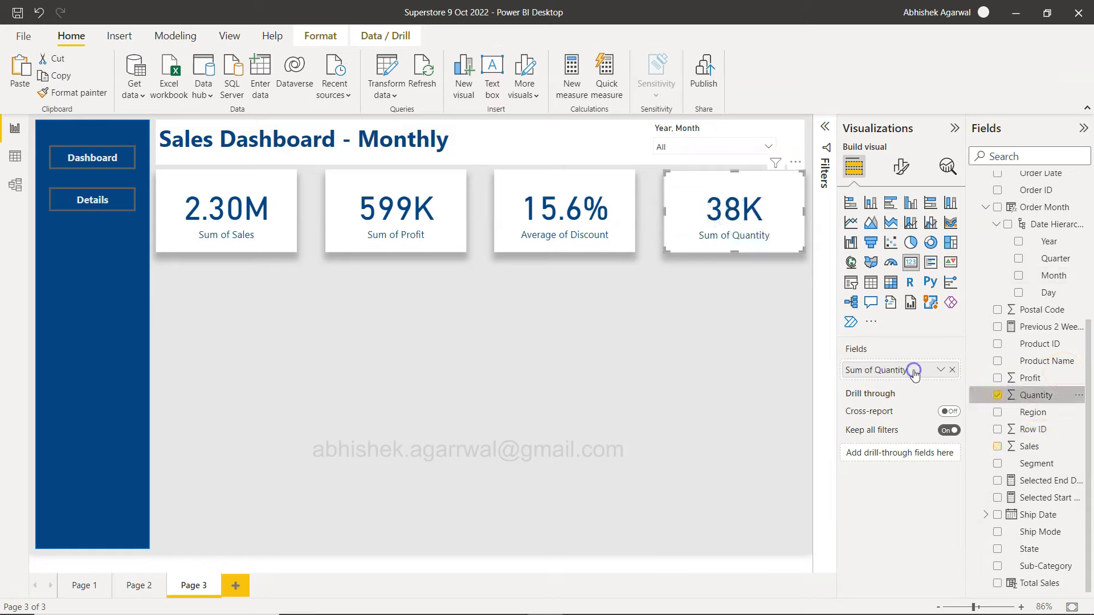
click(733, 330)
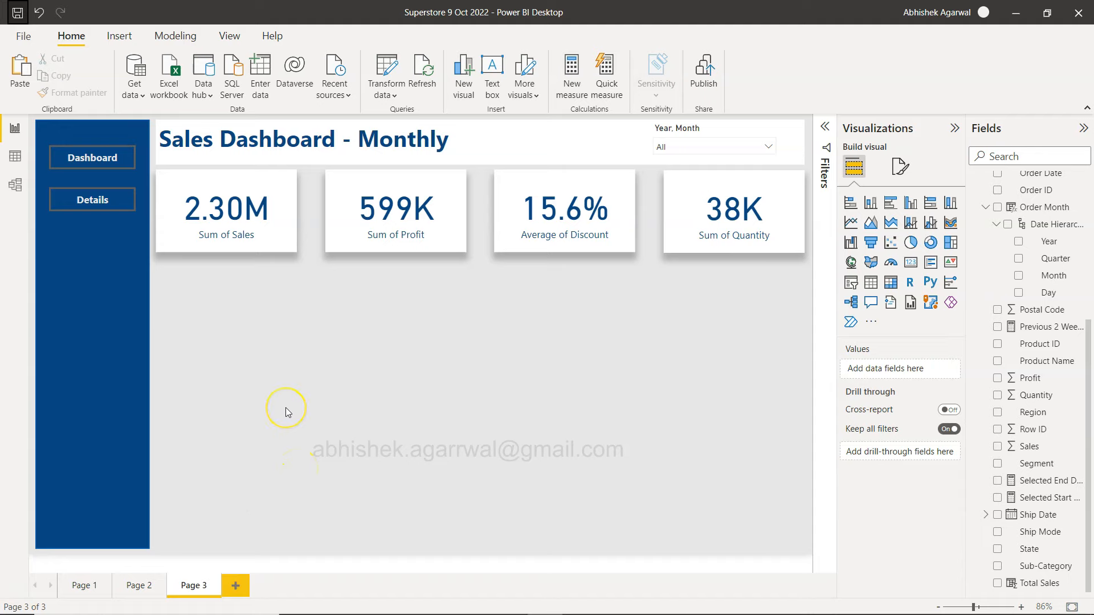
Step: Insert a clustered column chart below the KPI cards, as wide as the first three cards and about half the remaining page height
click(910, 203)
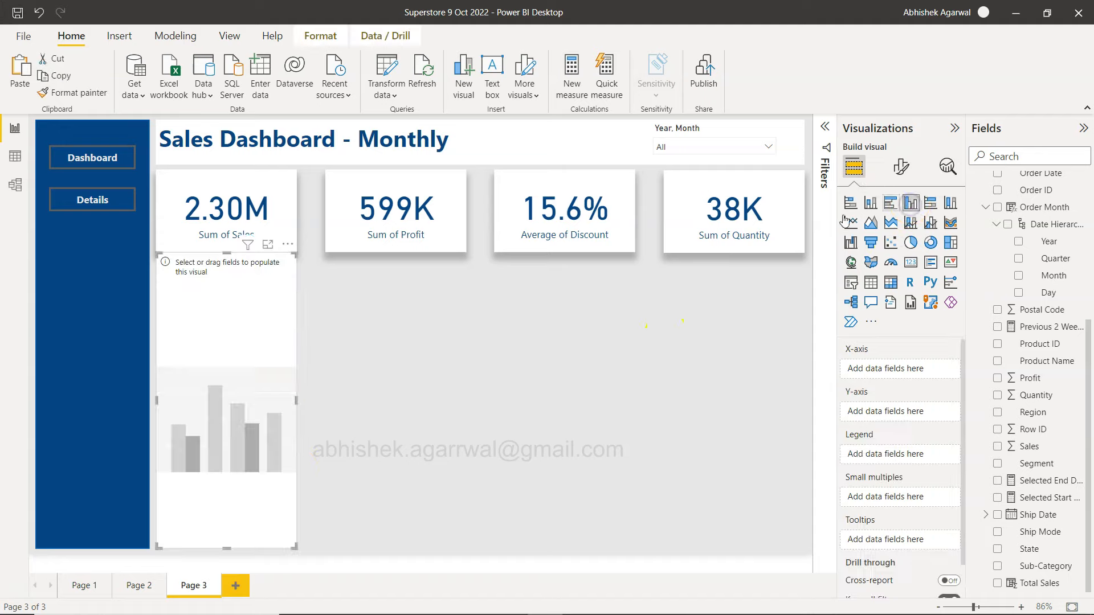
drag(297, 401, 635, 381)
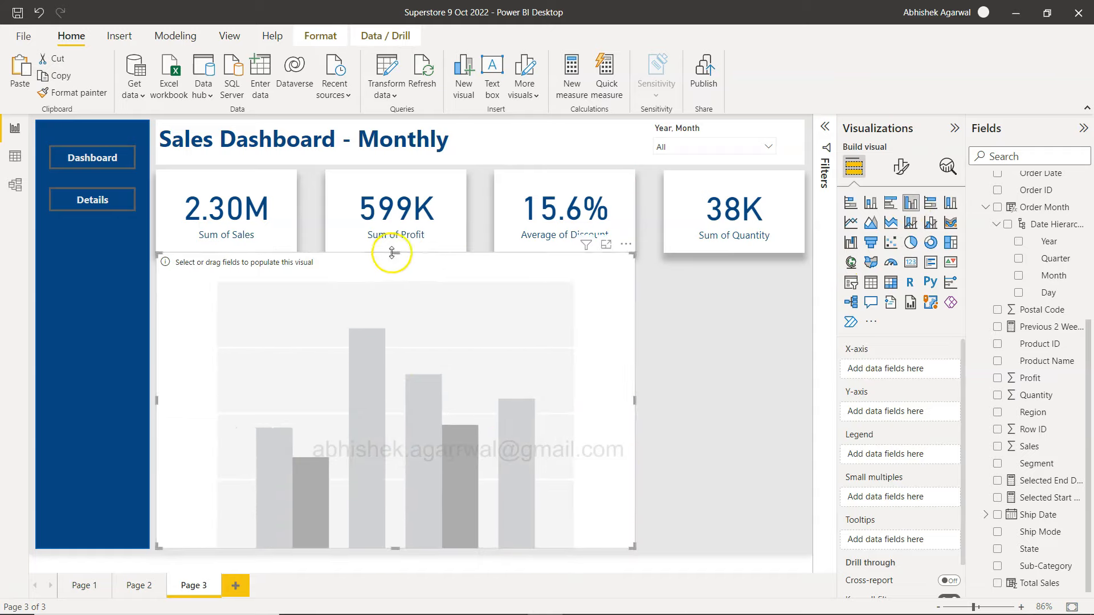
drag(392, 252, 392, 263)
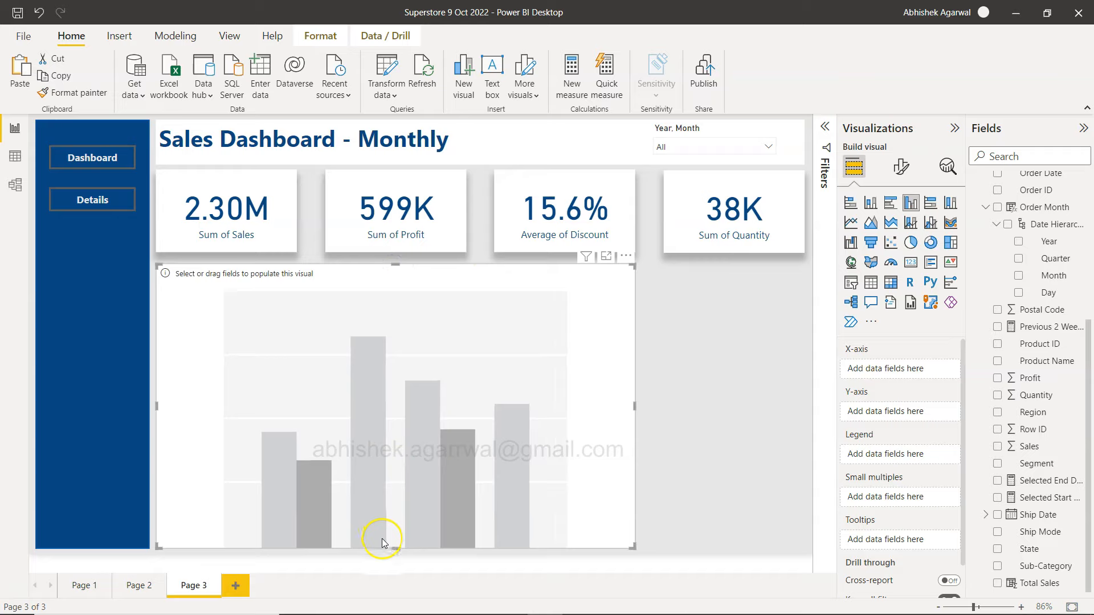
drag(392, 545, 394, 490)
drag(396, 372, 396, 387)
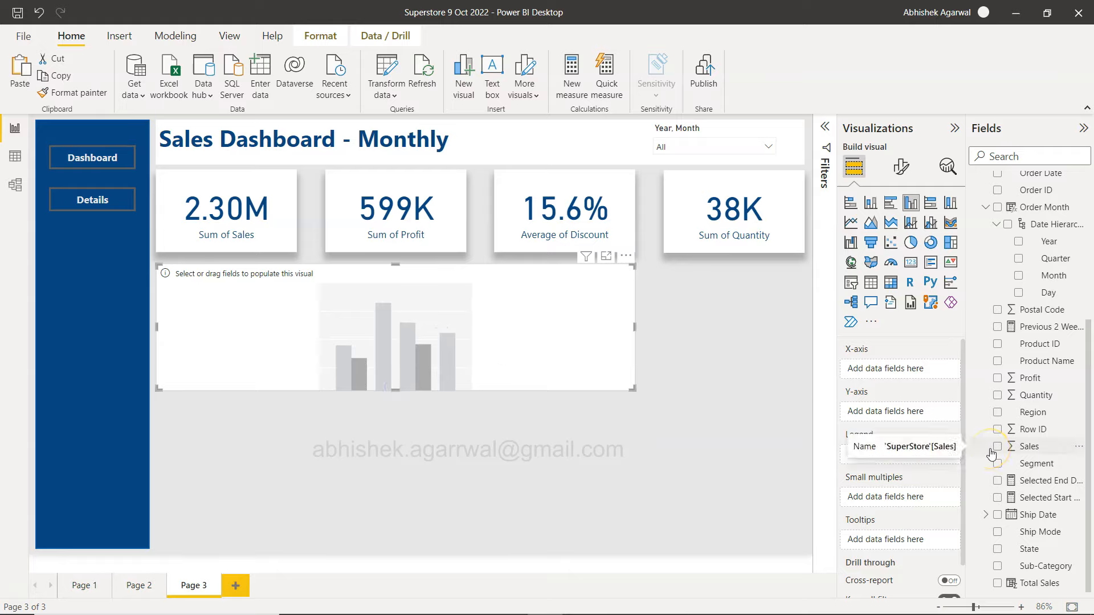
Step: Populate the column chart with Sub-Category on the X-axis, Sales on the Y-axis and Order Month's Month level as legend
drag(1027, 569, 900, 368)
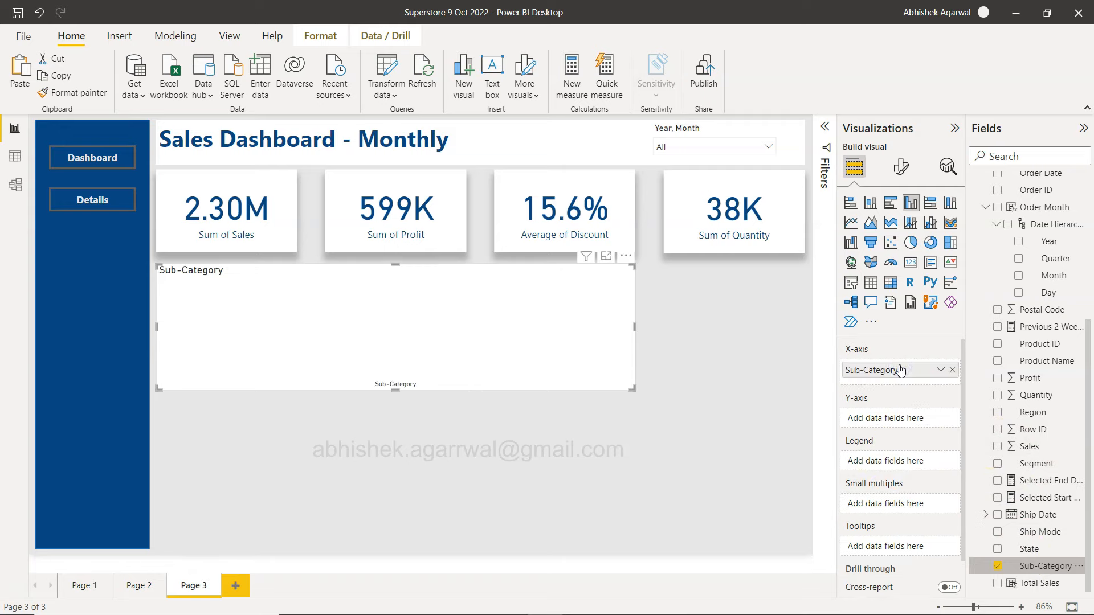
drag(1035, 447, 902, 418)
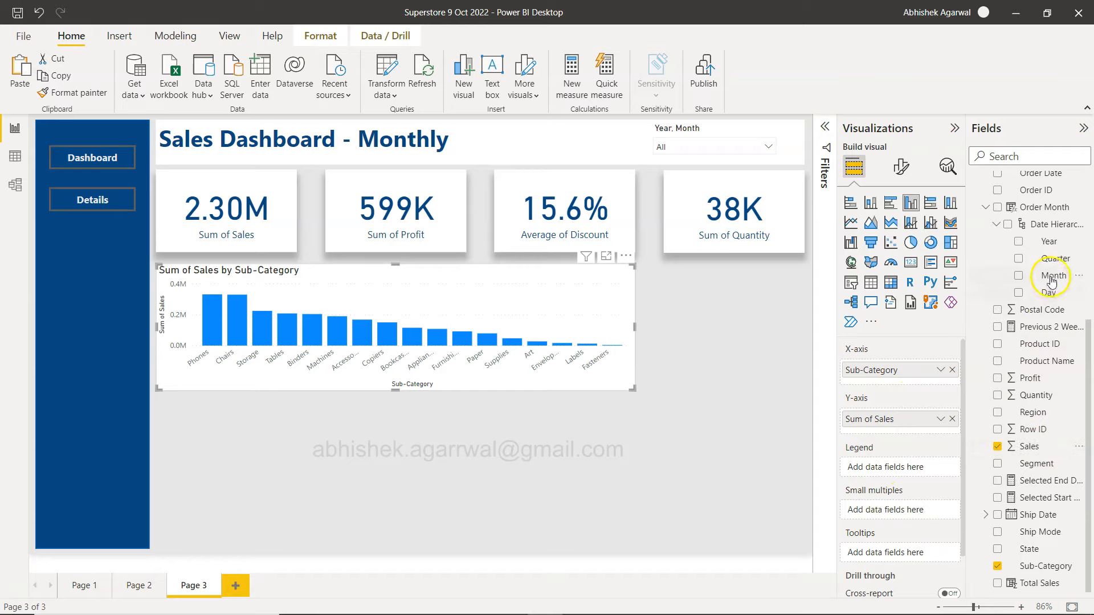
drag(1053, 275, 919, 470)
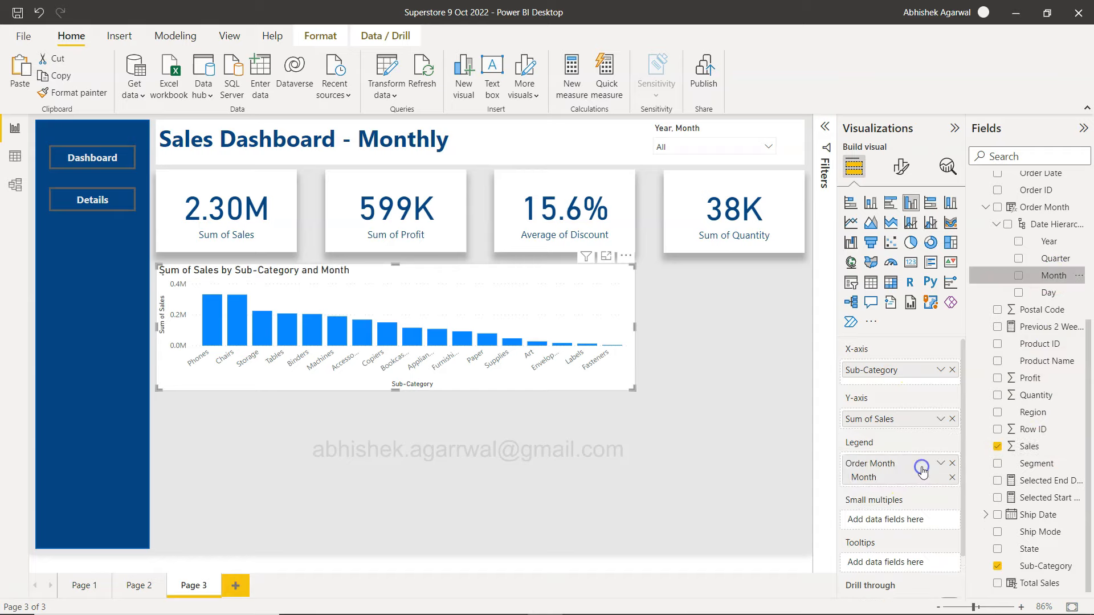
Step: Expand 2020 in the Year-Month slicer and filter the page to April
click(768, 149)
click(663, 217)
scroll(700, 251, down, 3)
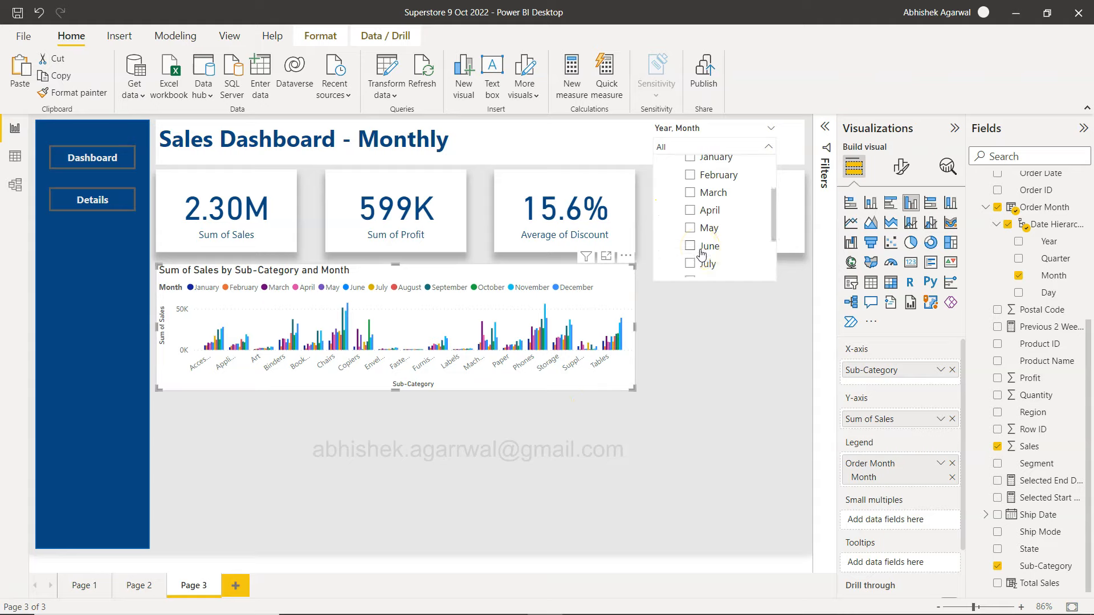
click(689, 211)
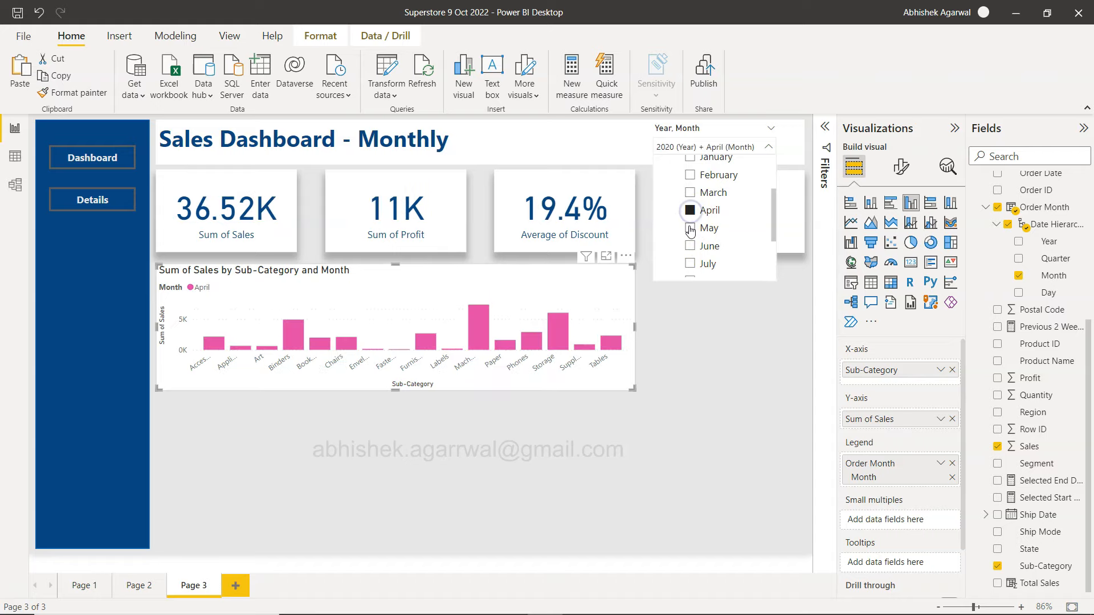
Step: Add May alongside April 2020 in the Year, Month slicer's selection
click(689, 229)
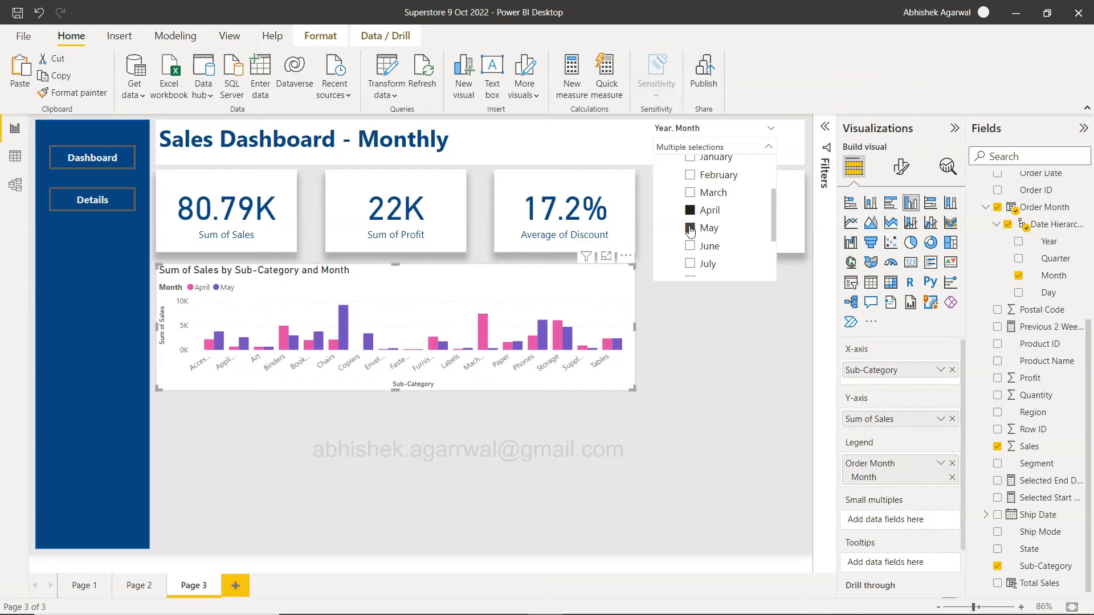
click(548, 299)
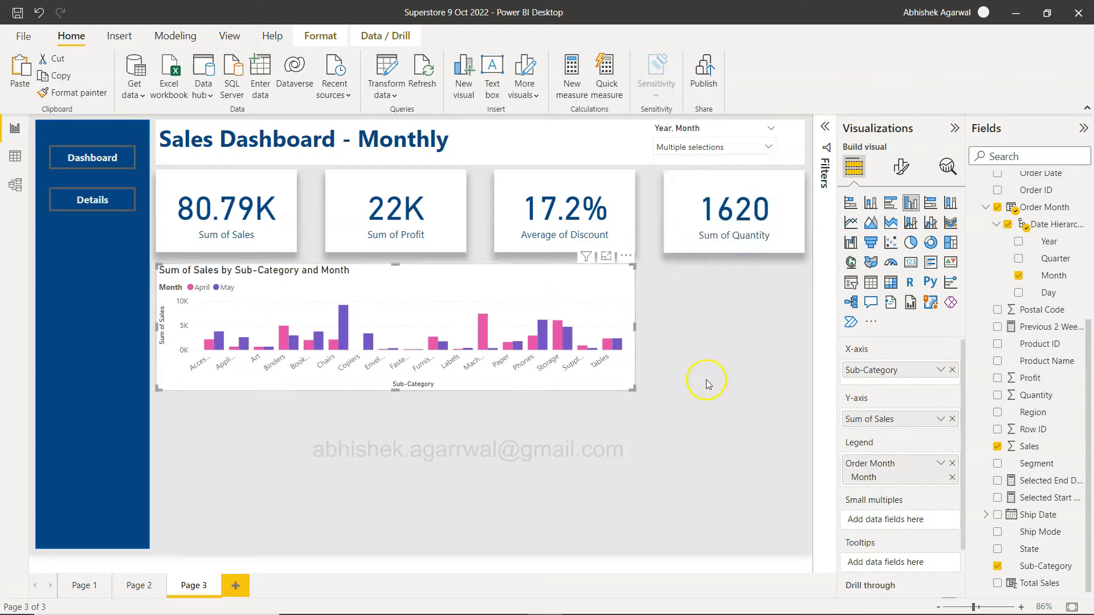
Step: Recolor the sub-category sales chart's columns, making April light orange and May dark blue
mouse_move(548, 349)
click(900, 167)
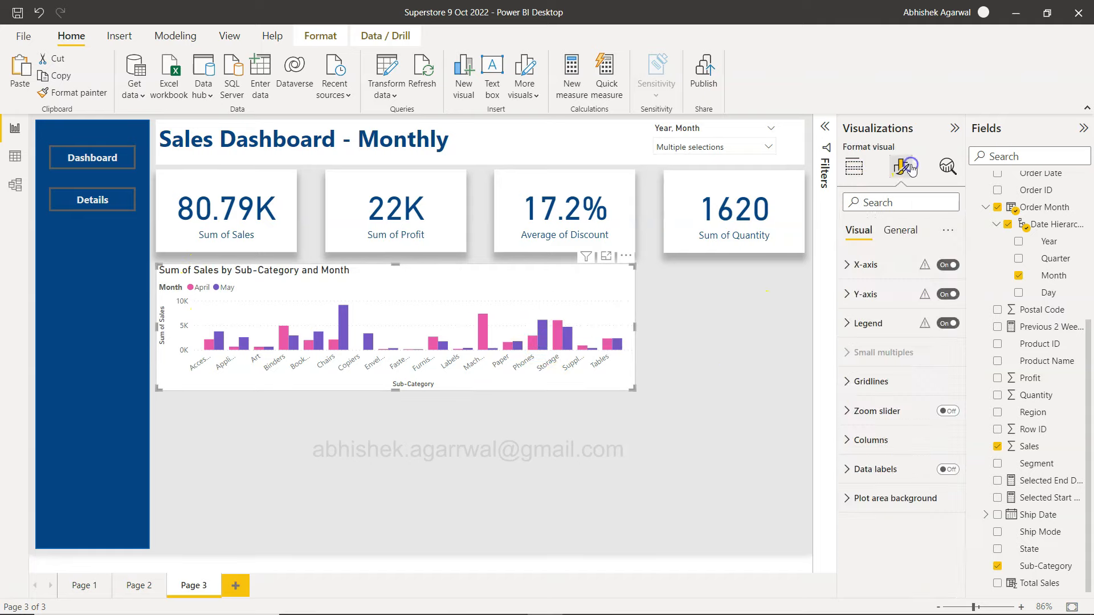
click(851, 323)
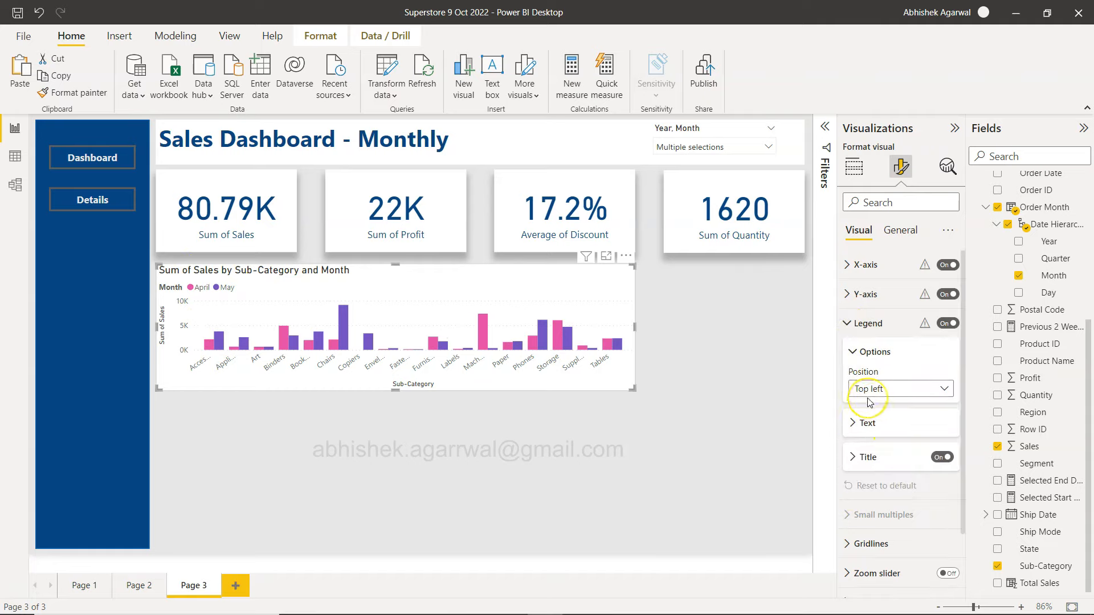
scroll(863, 421, down, 3)
click(848, 525)
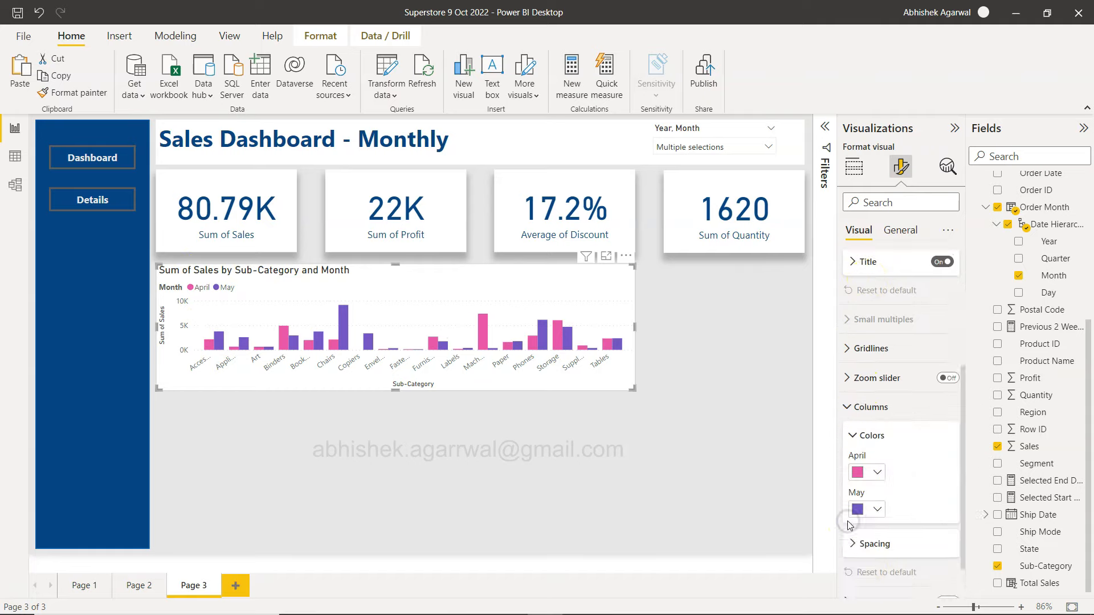
scroll(848, 513, down, 2)
click(863, 423)
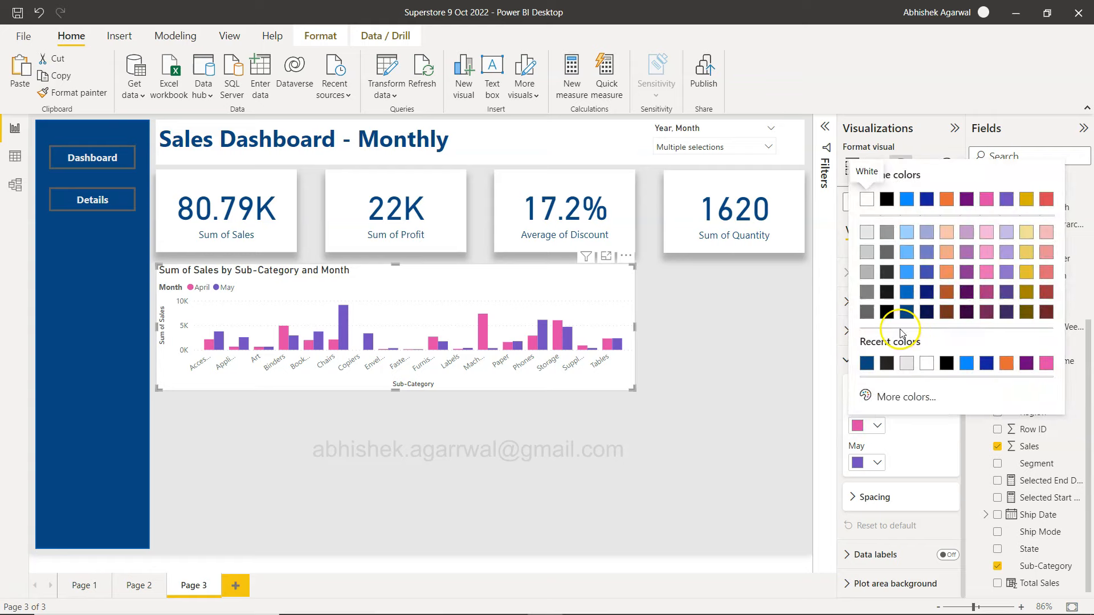
click(946, 275)
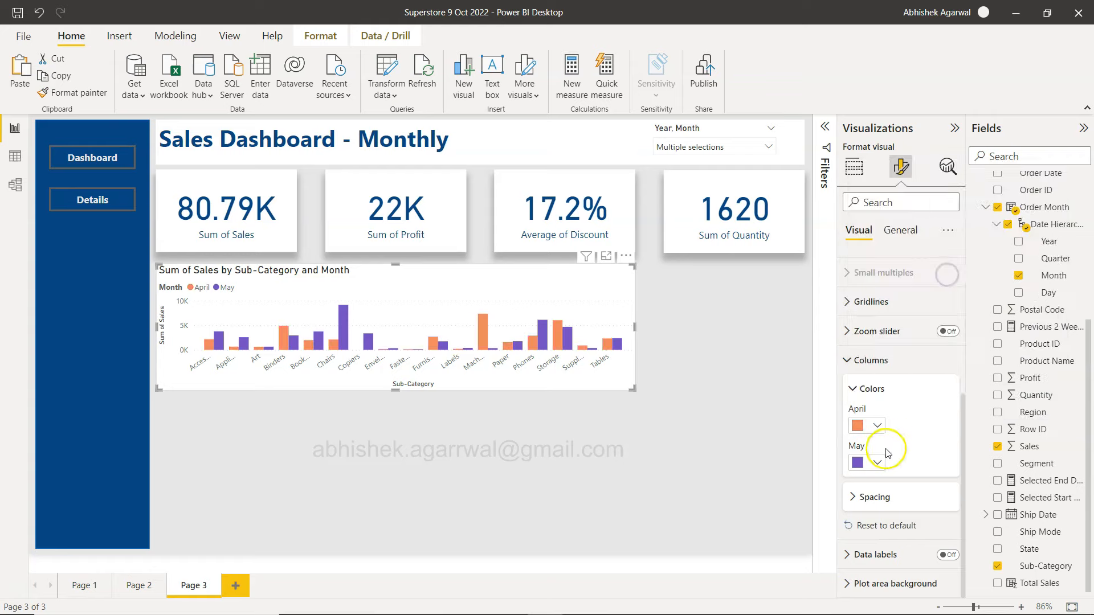
click(867, 462)
click(905, 350)
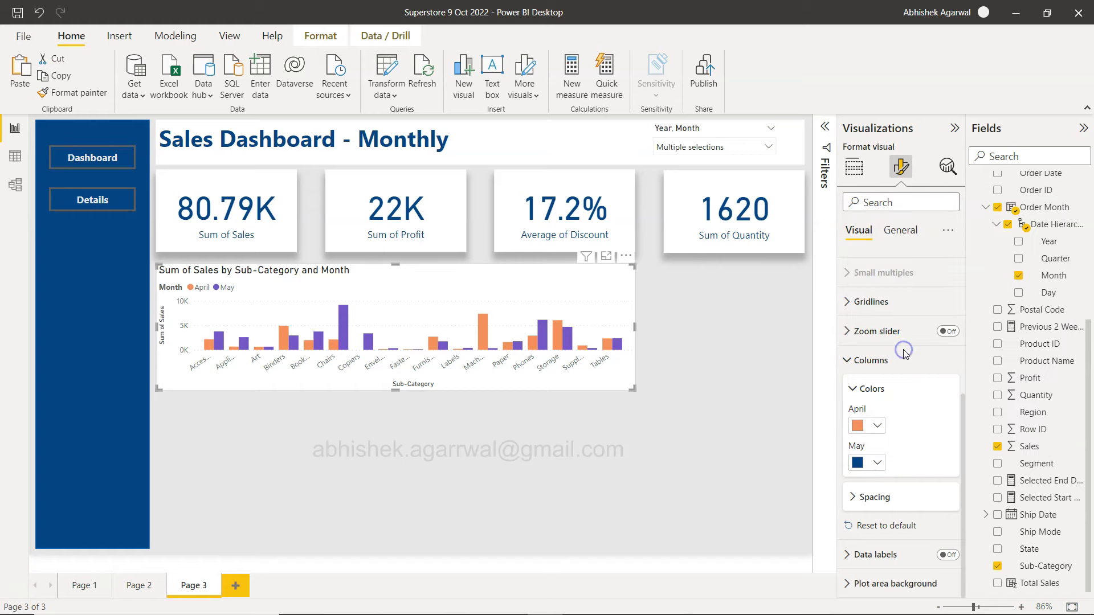
click(504, 435)
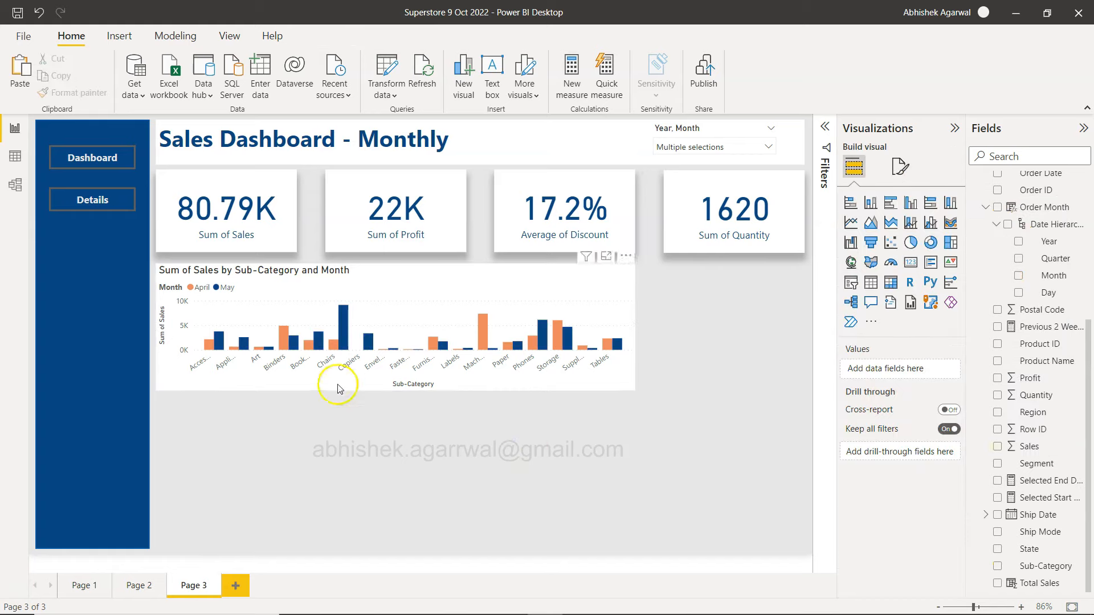
Step: Turn off the X-axis and Y-axis titles of the Page 3 sub-category sales chart, using the Page 2 chart as reference
click(149, 588)
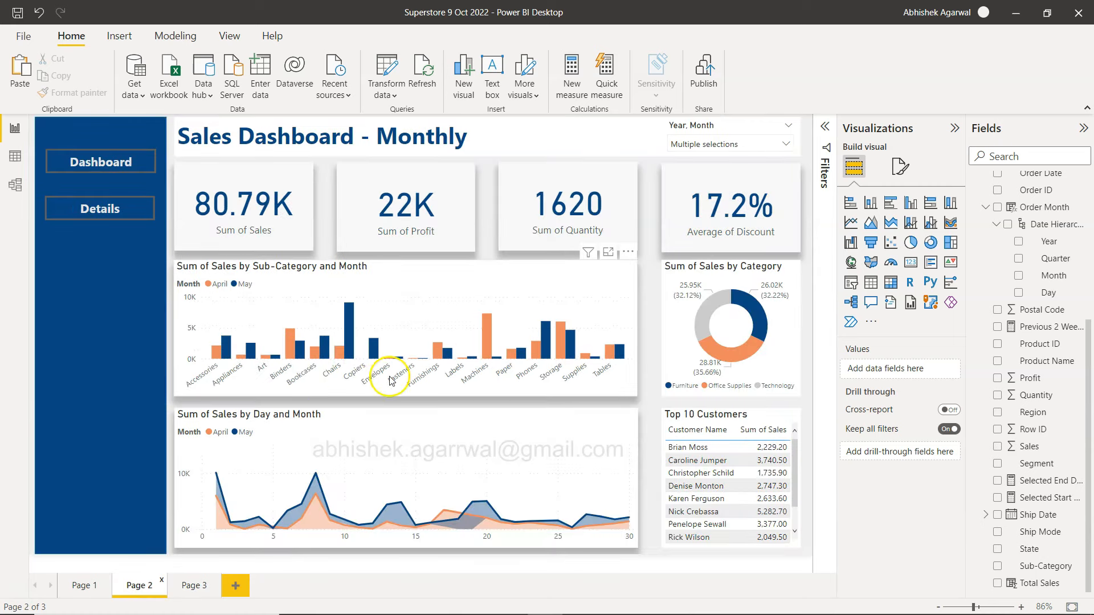
click(193, 584)
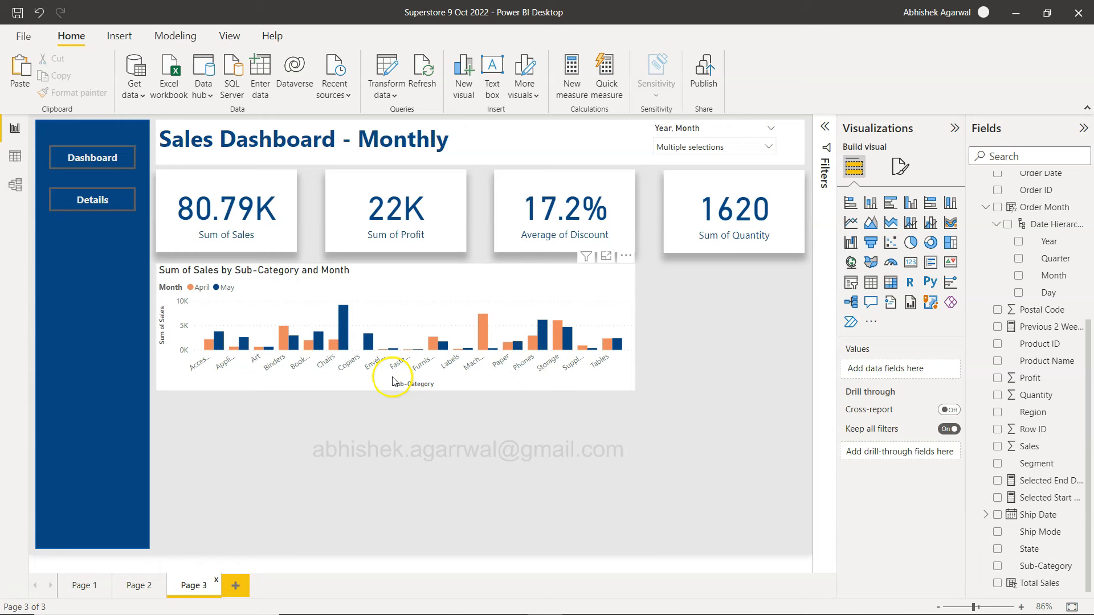
click(140, 585)
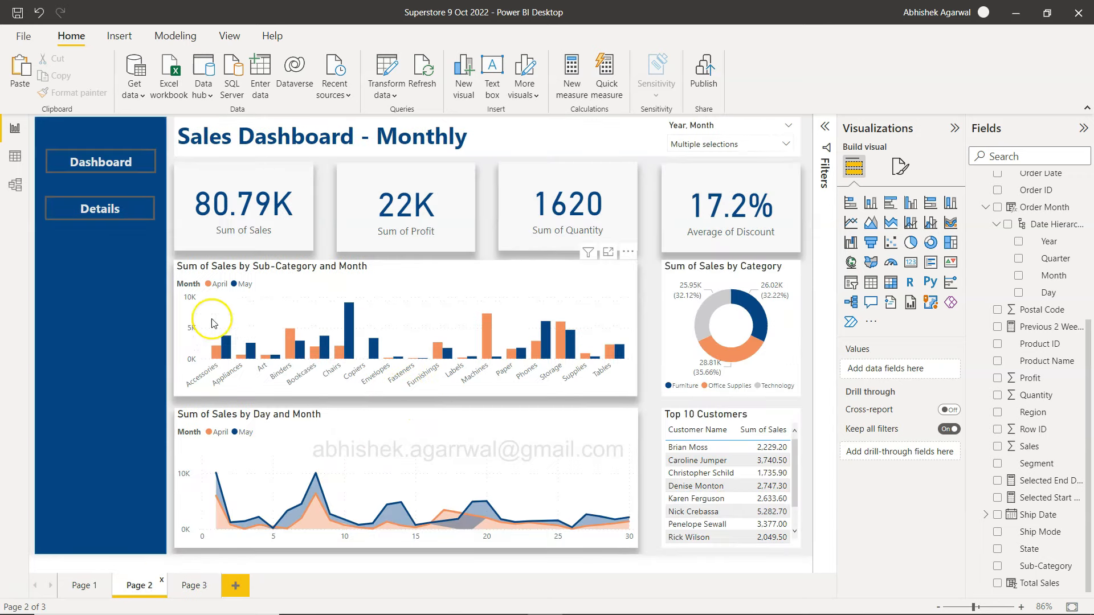
click(194, 585)
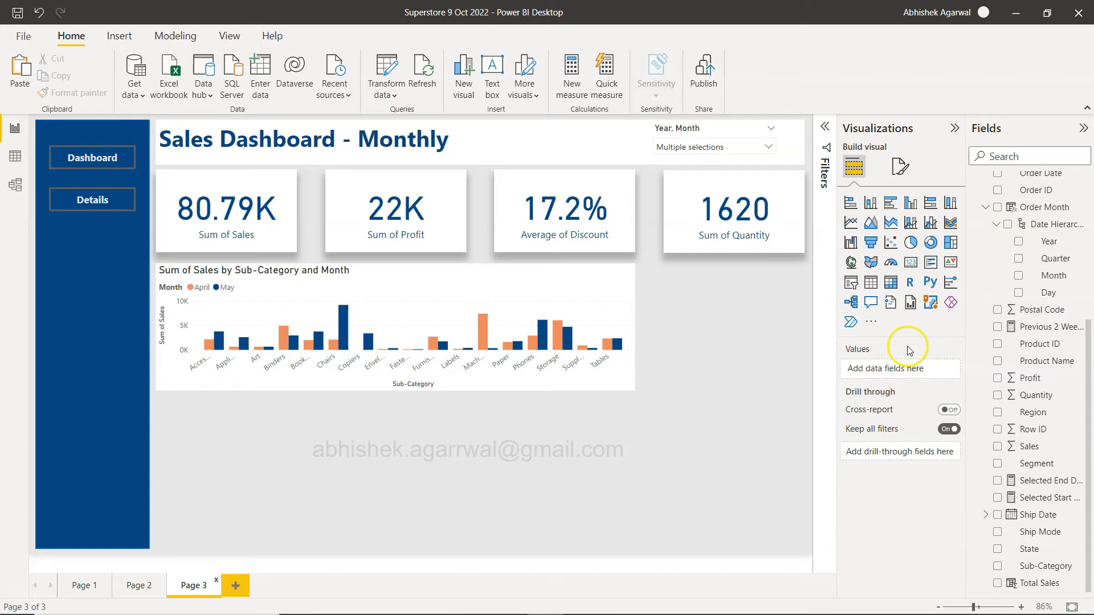
click(587, 291)
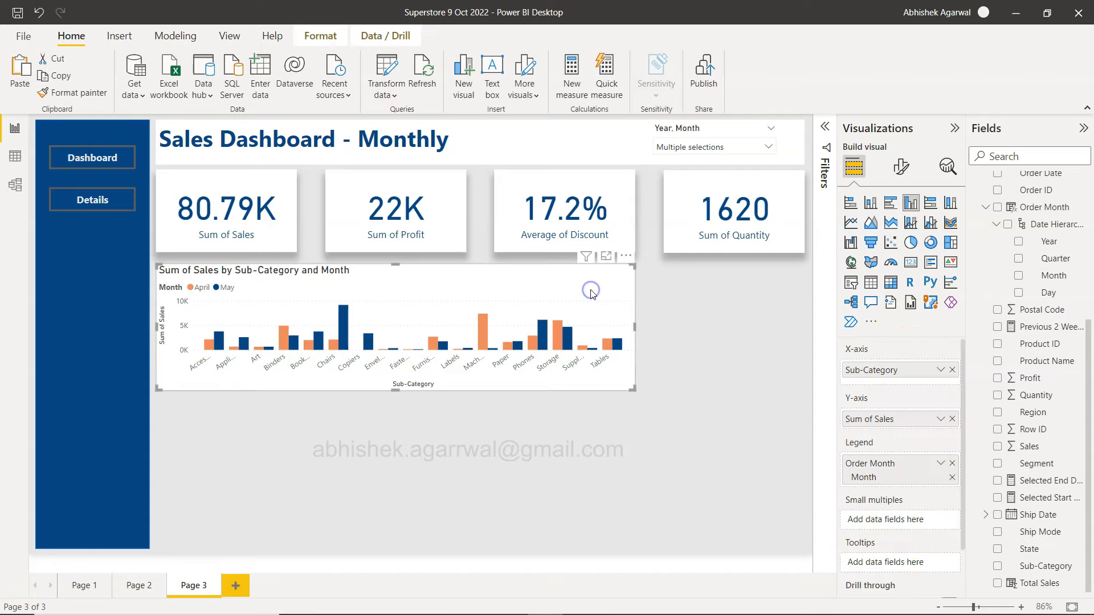
click(901, 166)
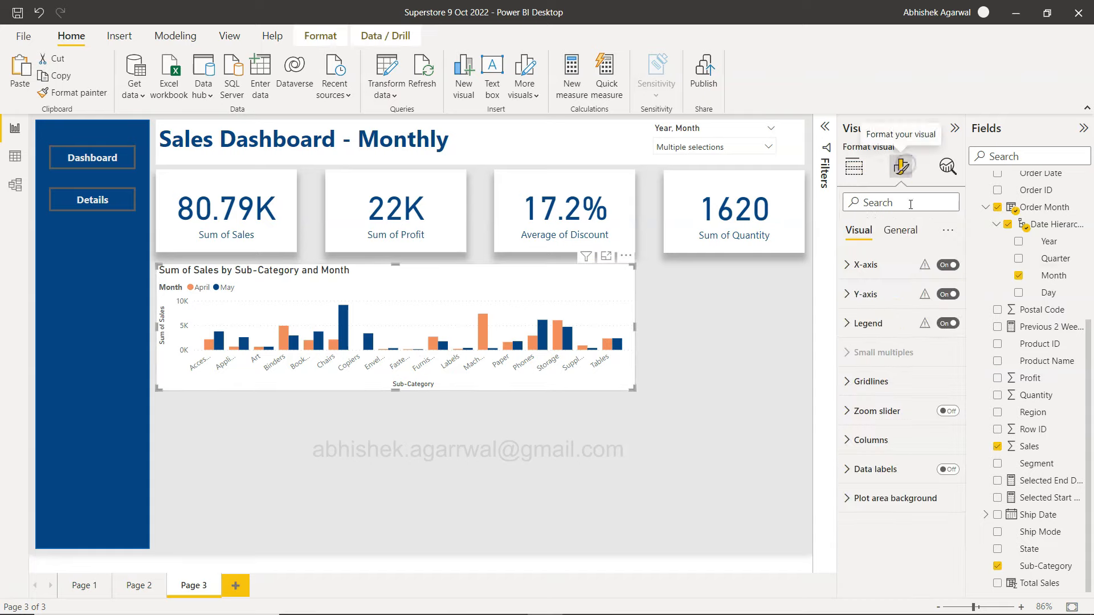
click(853, 267)
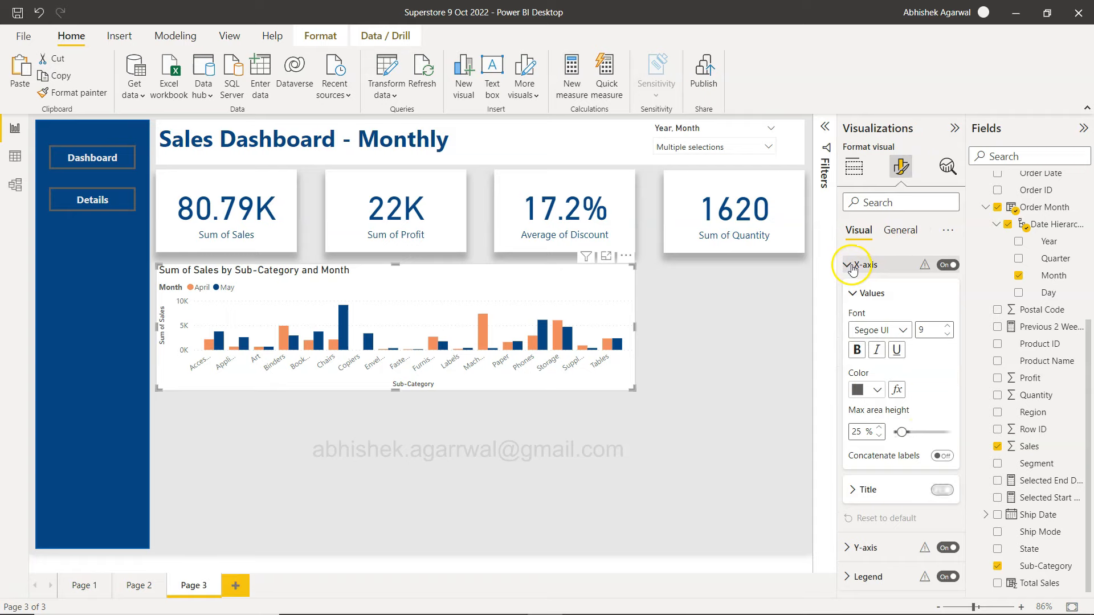
click(939, 491)
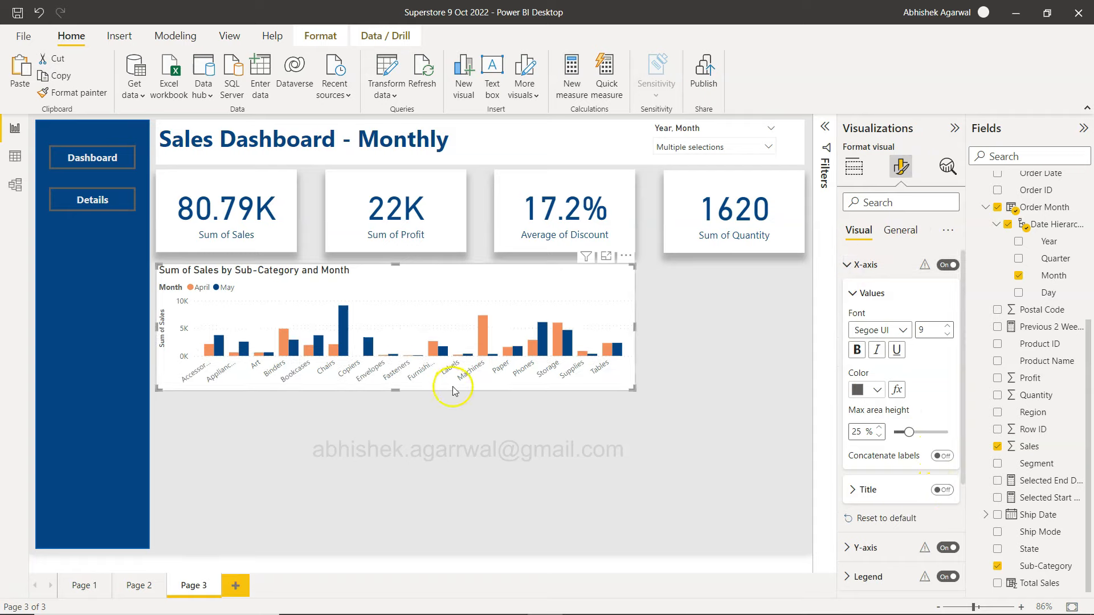
click(851, 264)
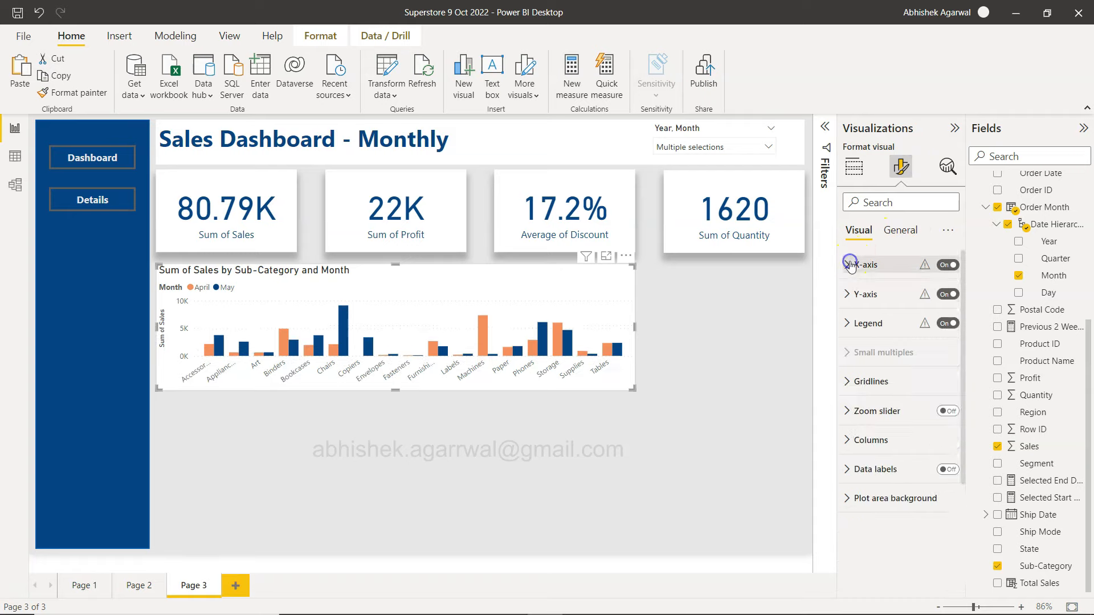
click(853, 295)
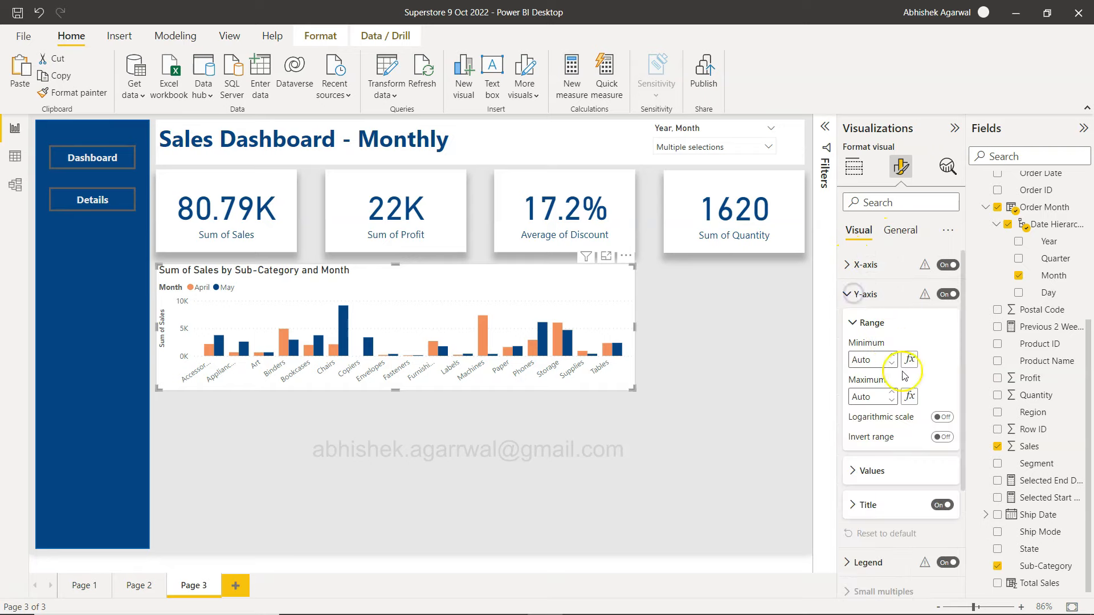
click(941, 504)
click(513, 466)
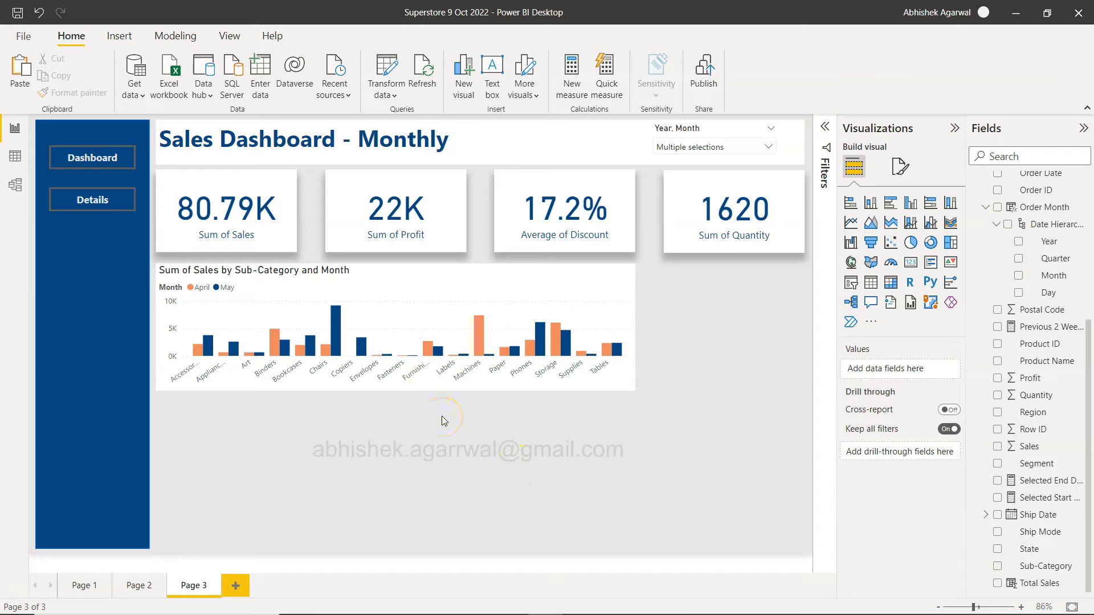
Step: Try the Top center legend position on the sub-category sales chart and set it back to Top left
click(432, 290)
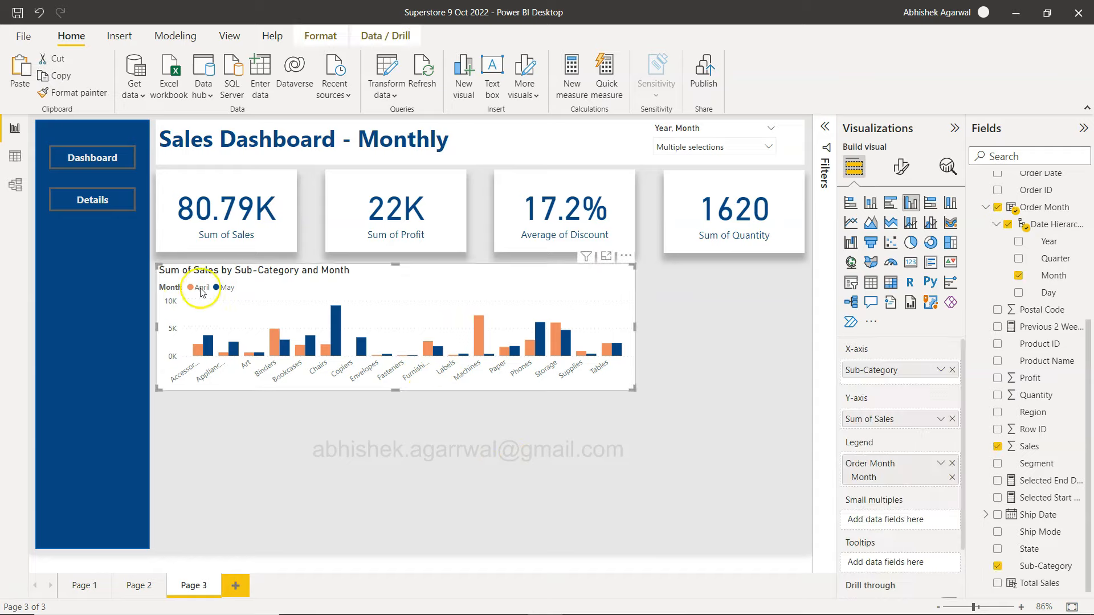
click(900, 166)
click(852, 329)
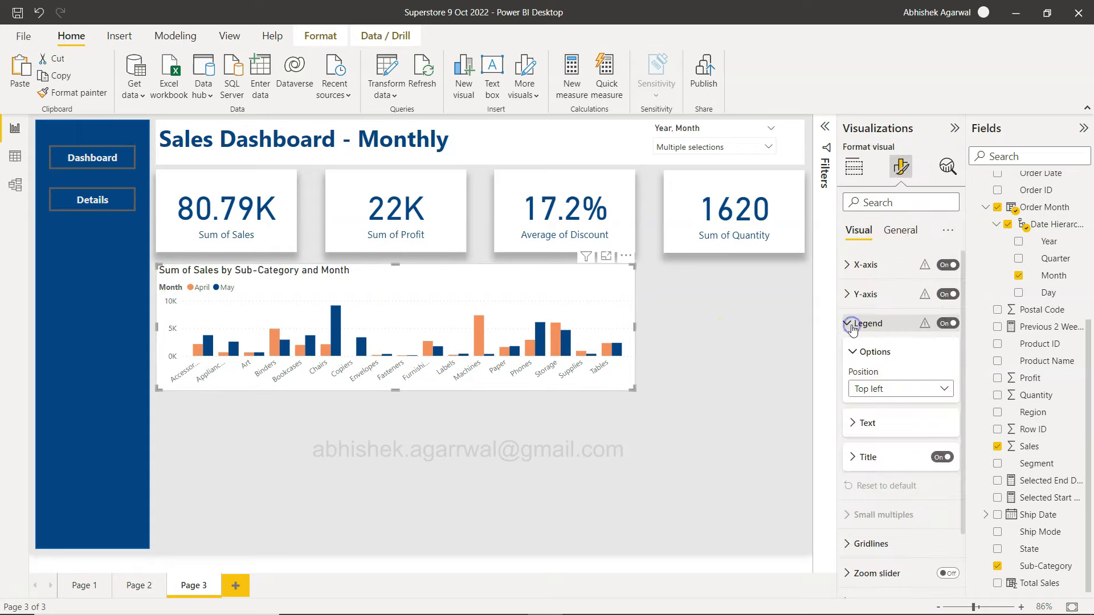
click(877, 388)
click(887, 429)
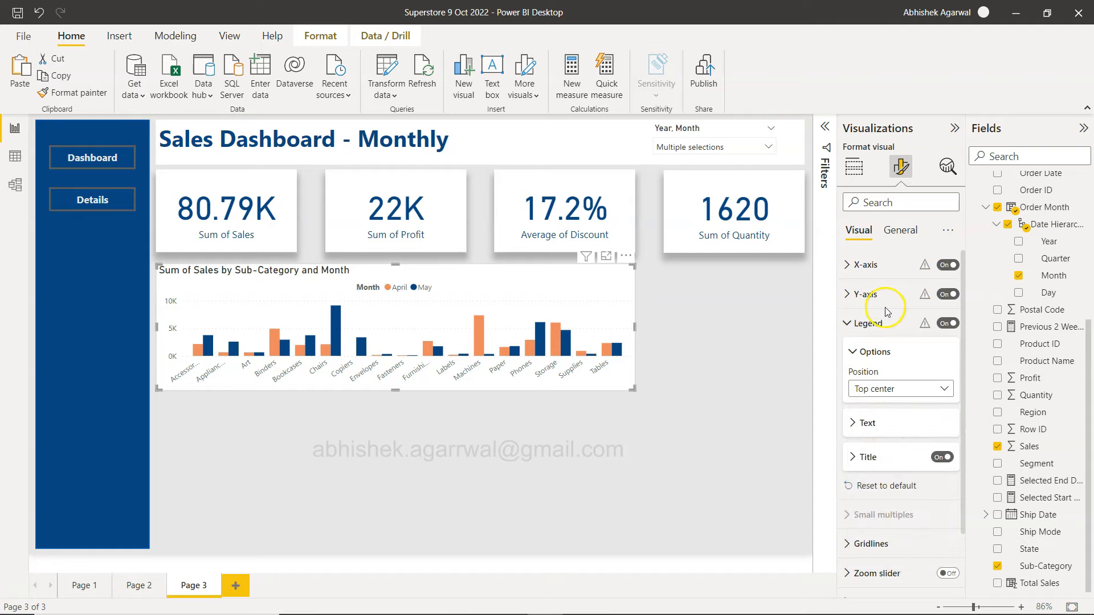
click(884, 389)
click(892, 407)
click(665, 454)
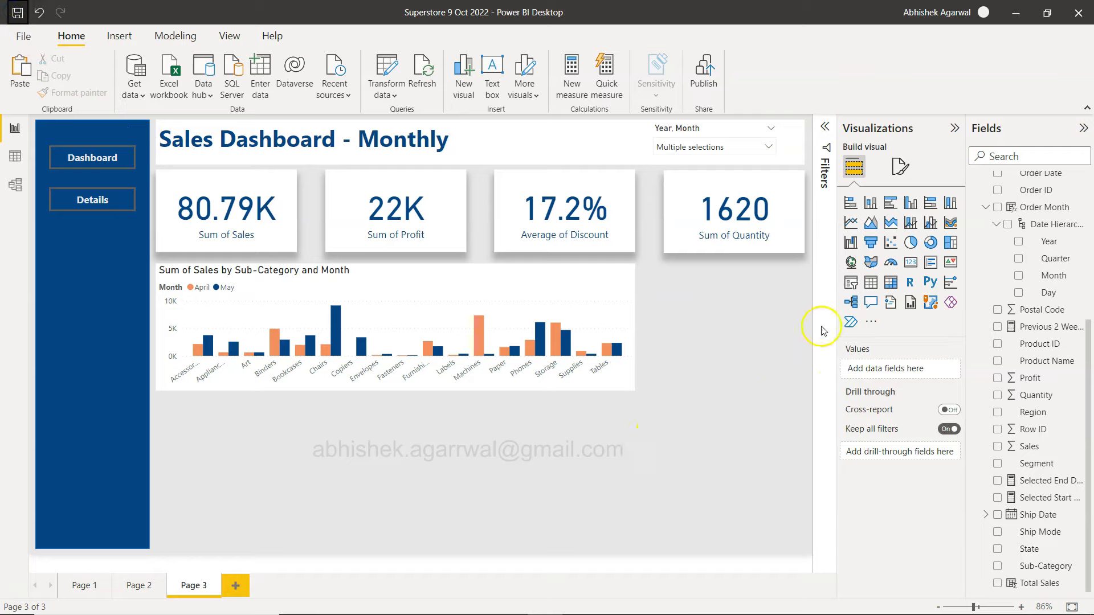
Step: Insert an empty area chart below the sub-category column chart and lower its upper edge to leave a gap
click(872, 223)
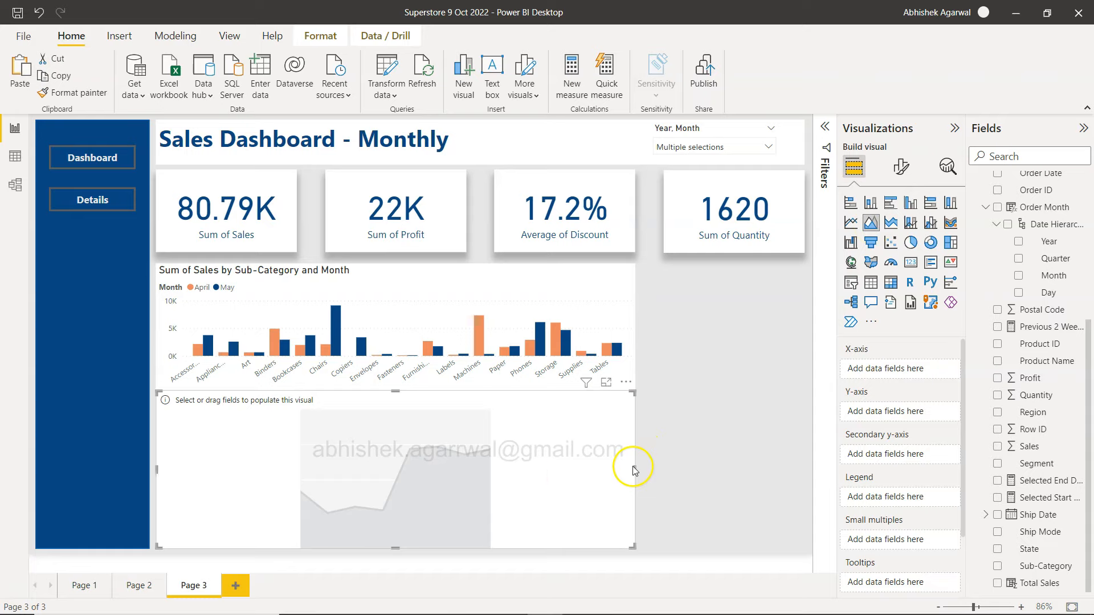
drag(396, 391, 396, 400)
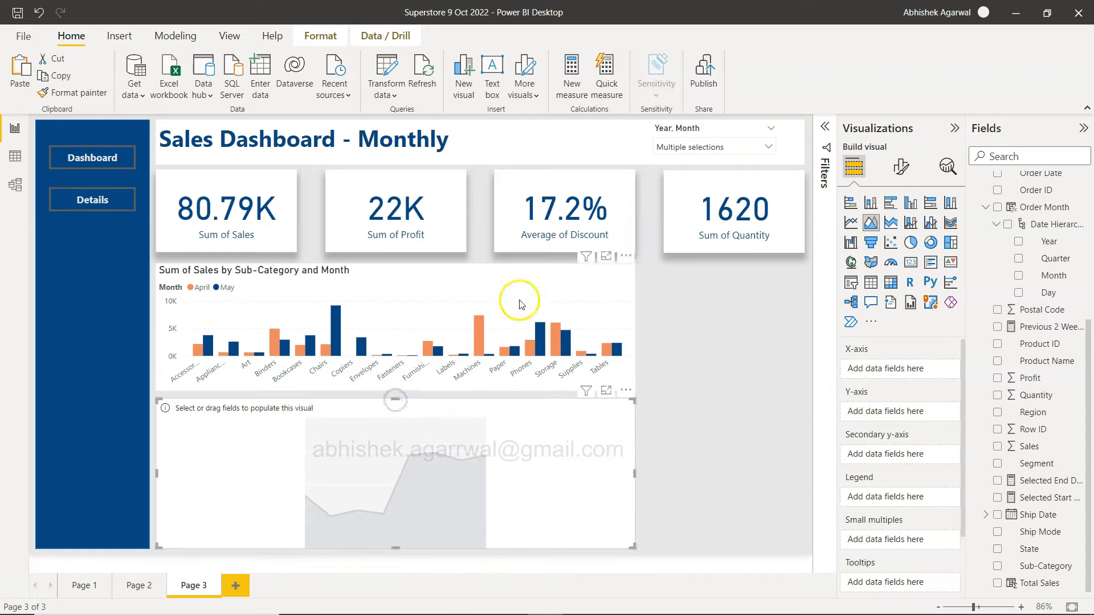
Step: Turn on the shadow effect for the sub-category sales chart and set its shadow position to Bottom
click(519, 275)
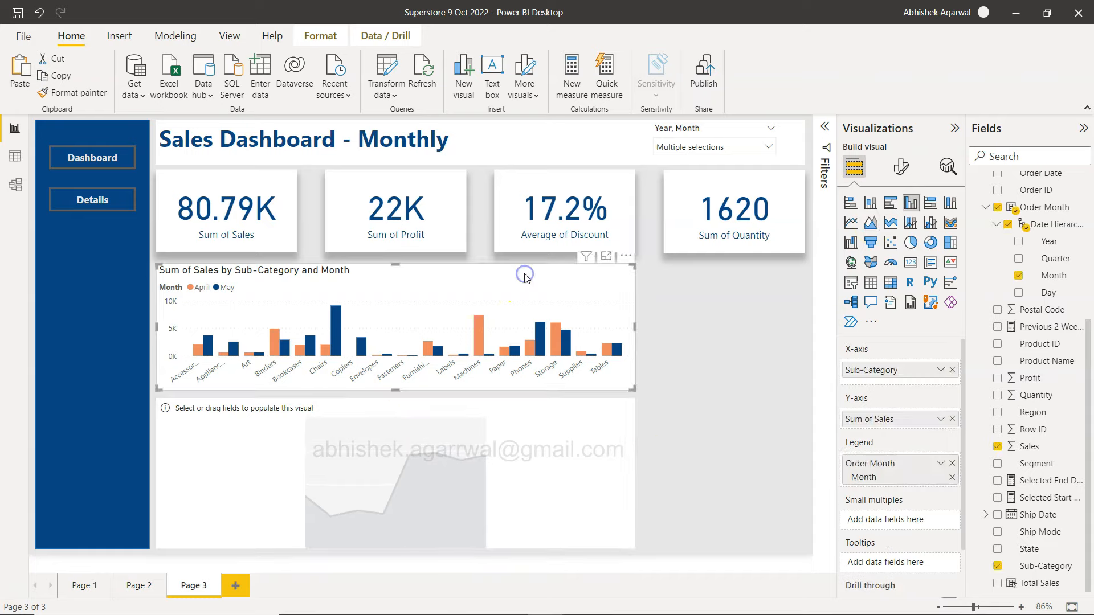
click(912, 169)
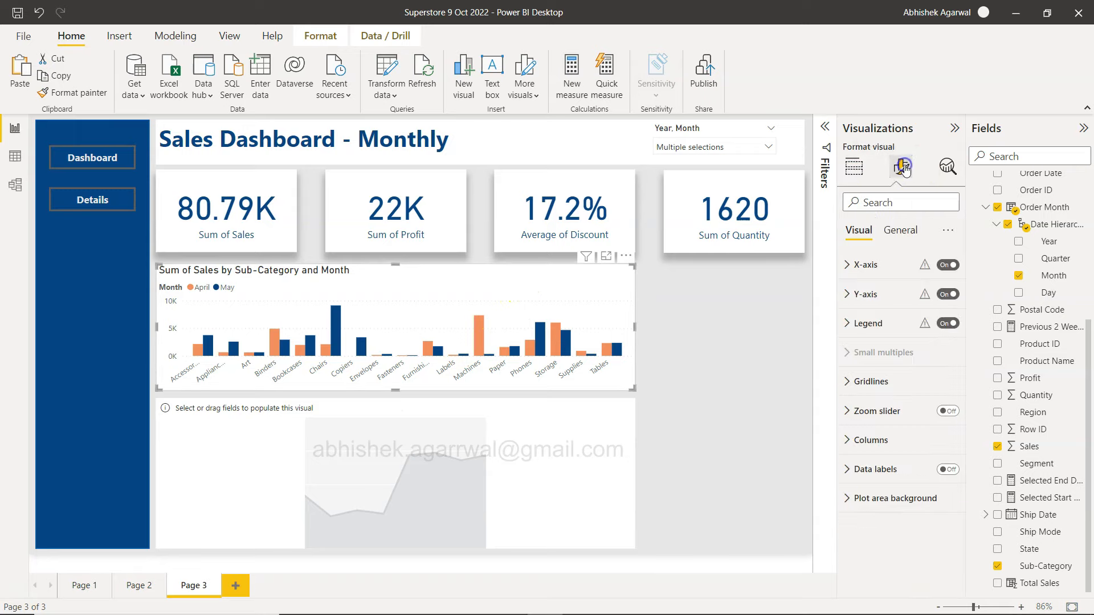
click(897, 232)
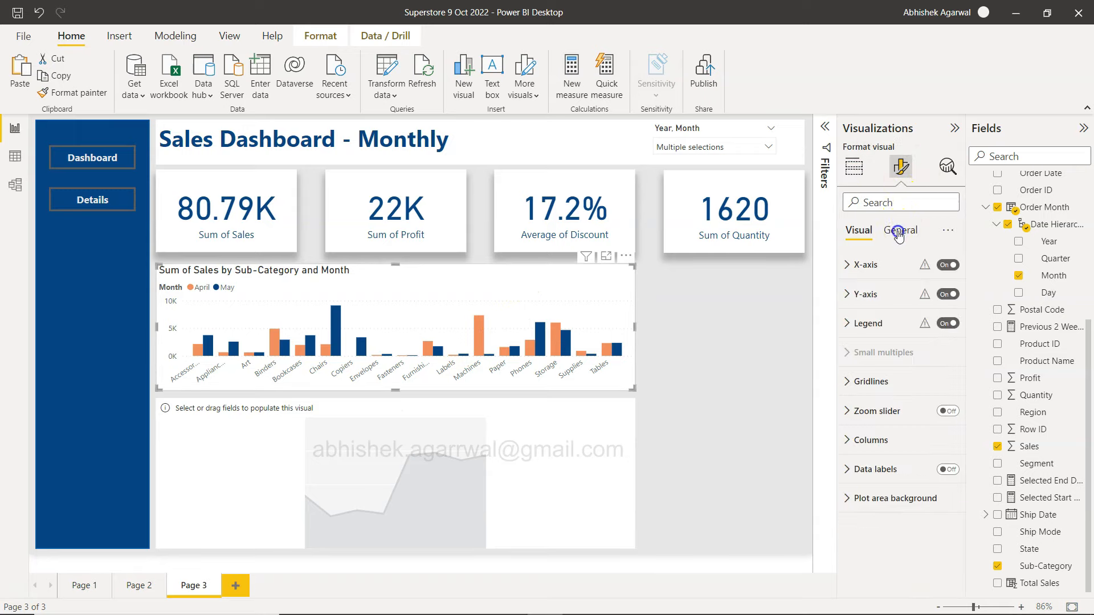
click(848, 323)
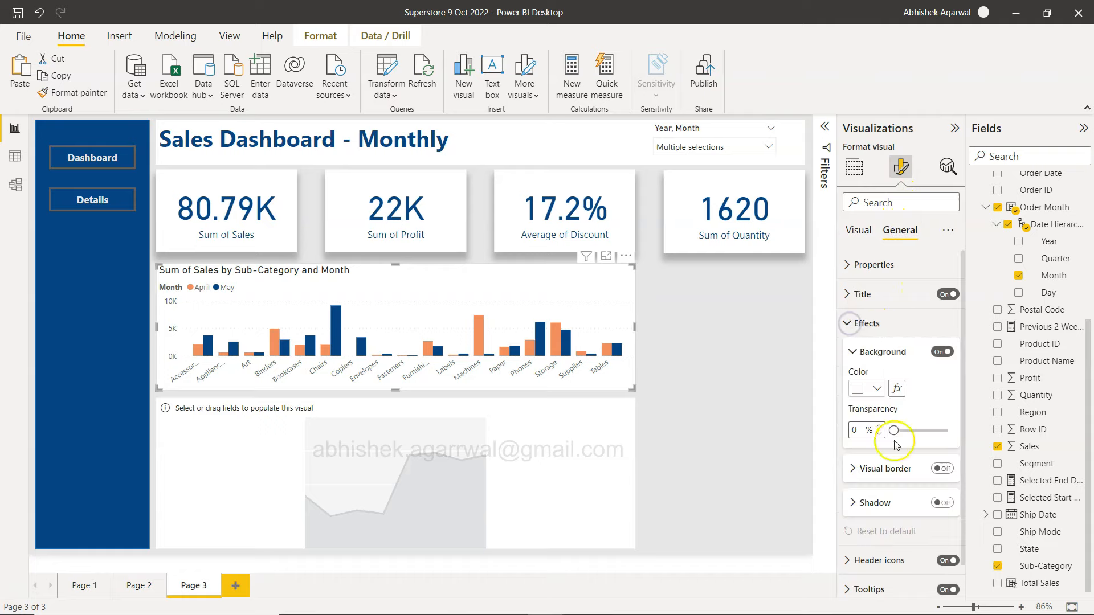
click(940, 503)
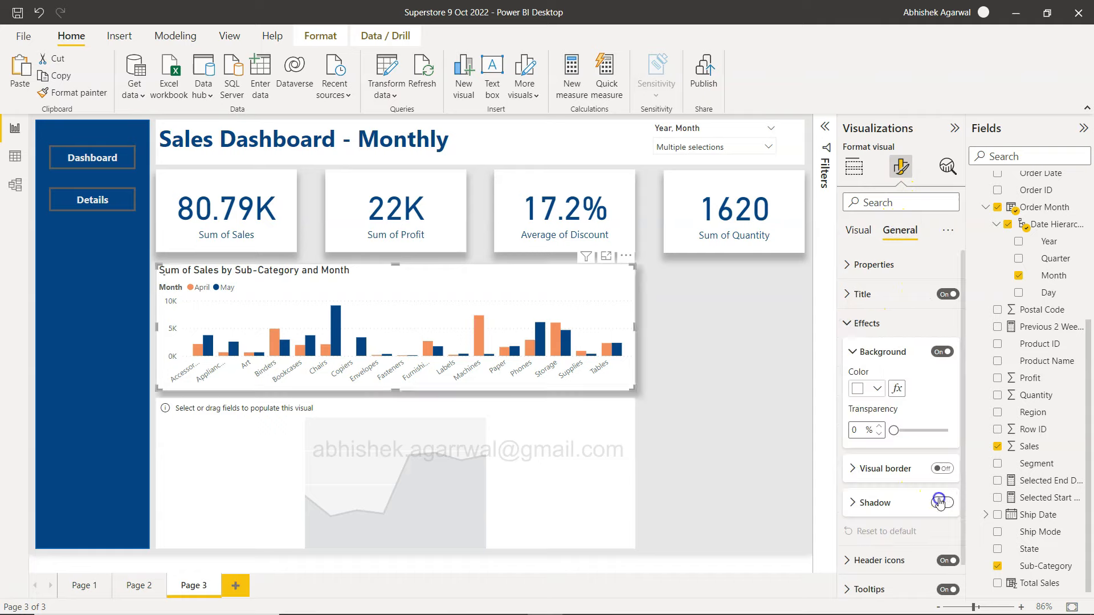
click(860, 504)
scroll(908, 566, down, 3)
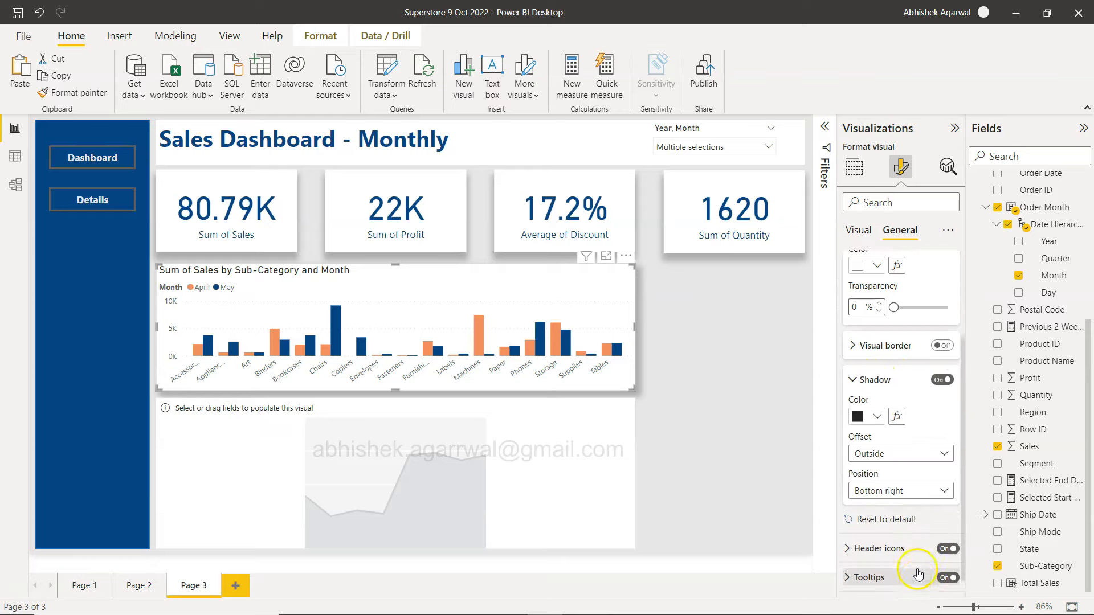
click(887, 481)
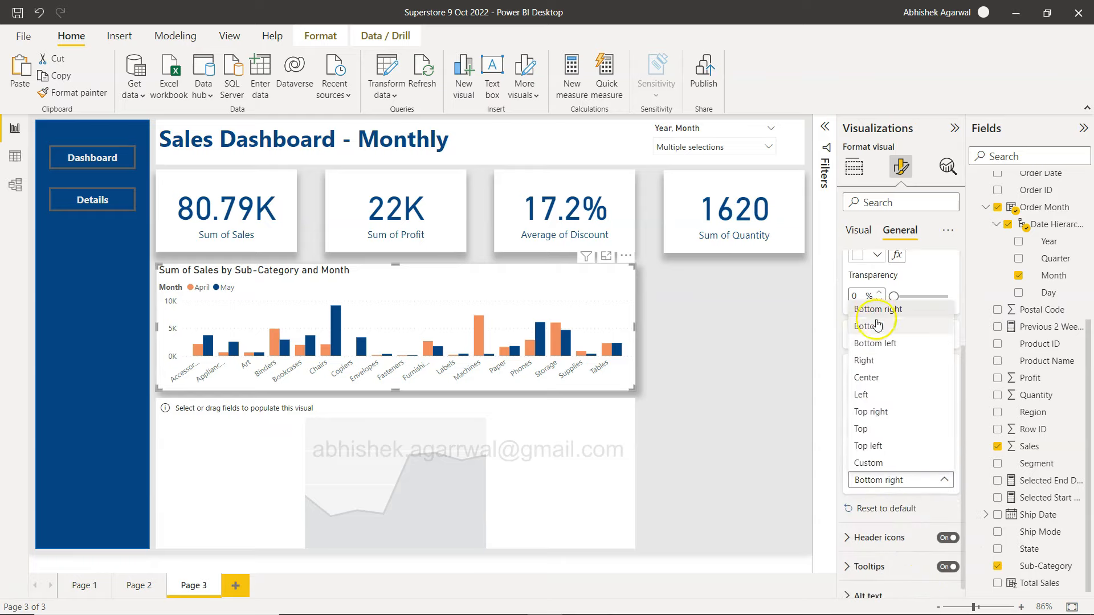
click(877, 327)
click(738, 405)
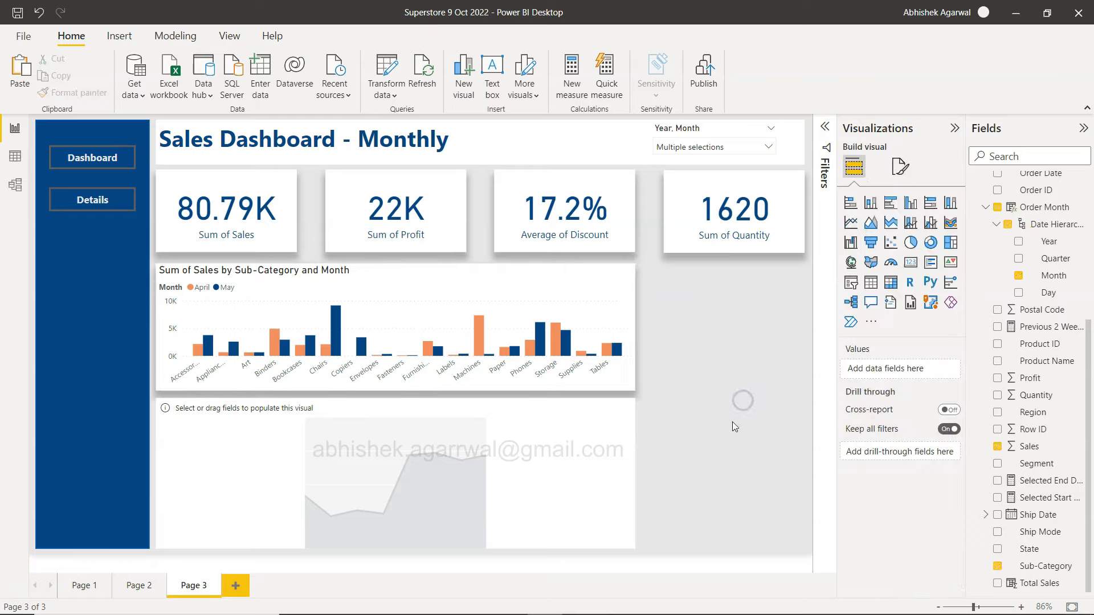
Step: Lower the empty area chart's upper edge slightly to widen the gap beneath the column chart's shadow
click(530, 467)
drag(396, 402, 398, 406)
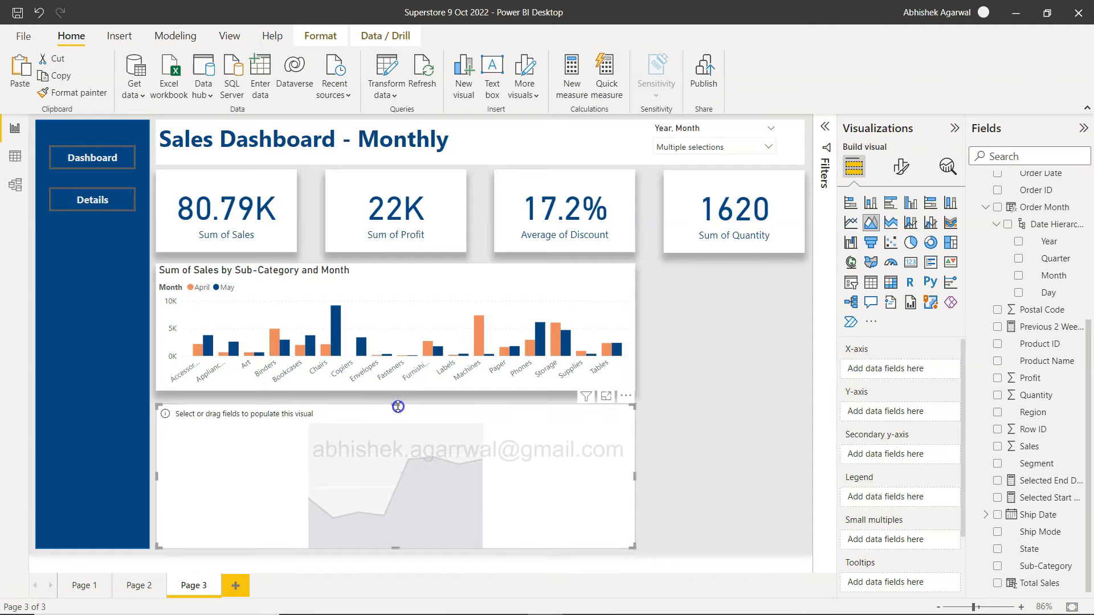
Step: Populate the empty area chart with Day of Order Month on the X-axis, Sales on the Y-axis, and Month as the legend
click(665, 370)
click(572, 453)
click(1048, 293)
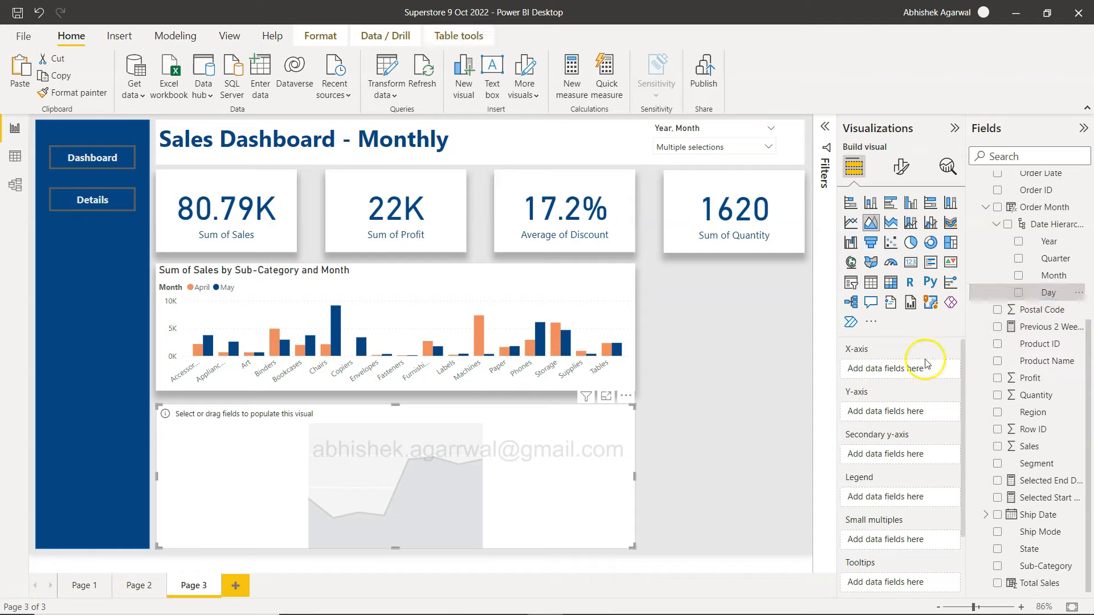
drag(1042, 292, 907, 366)
drag(1030, 447, 886, 422)
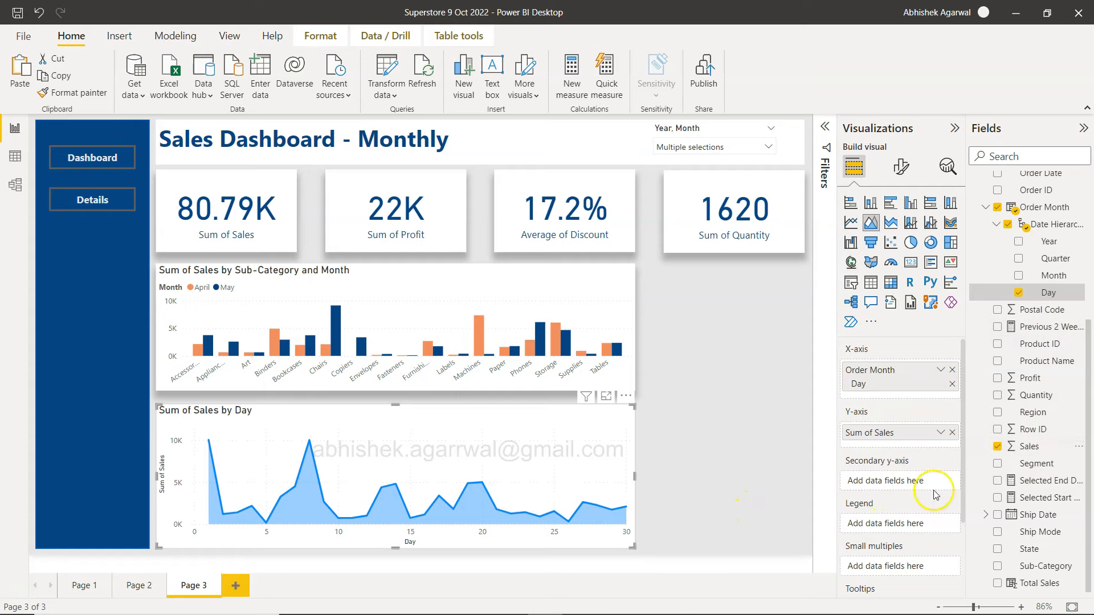
drag(1050, 276, 916, 524)
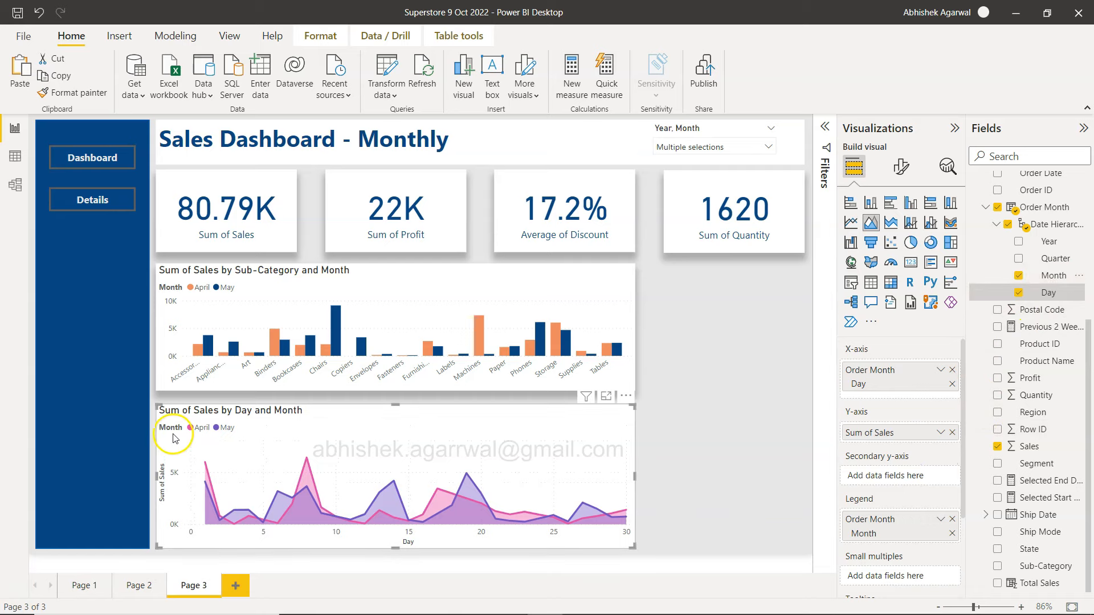
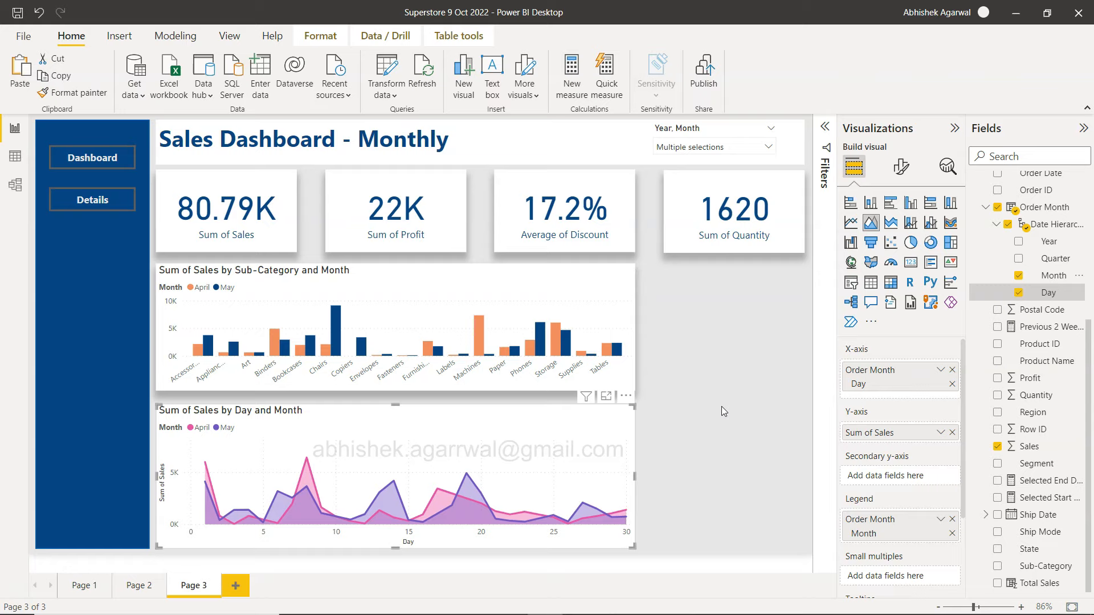
click(740, 423)
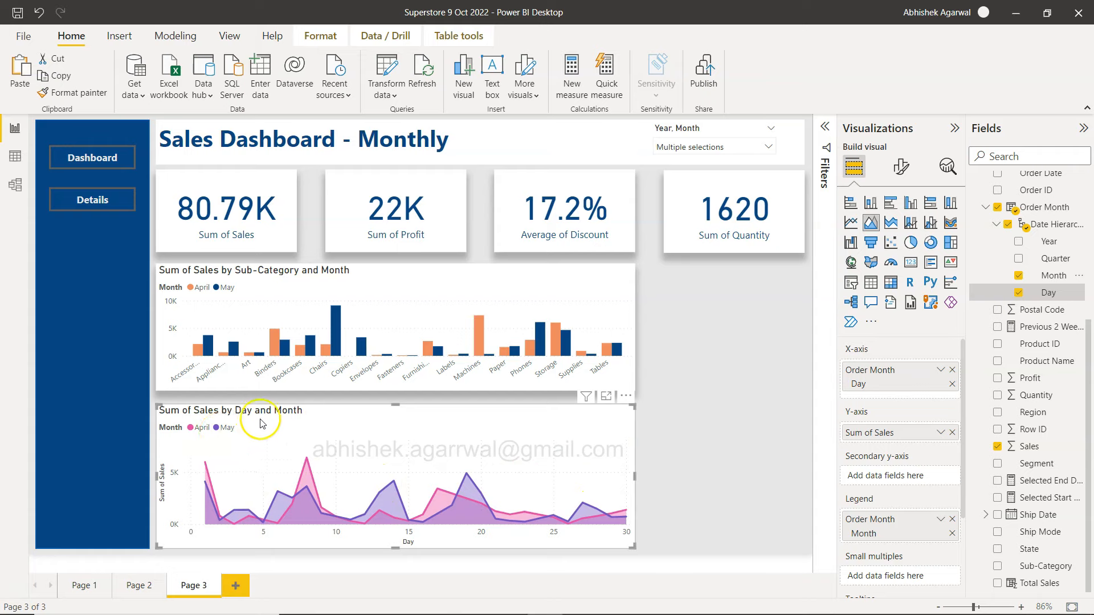
Step: Look through the area chart's Lines, Legend and Y-axis format settings for the series color options
click(901, 167)
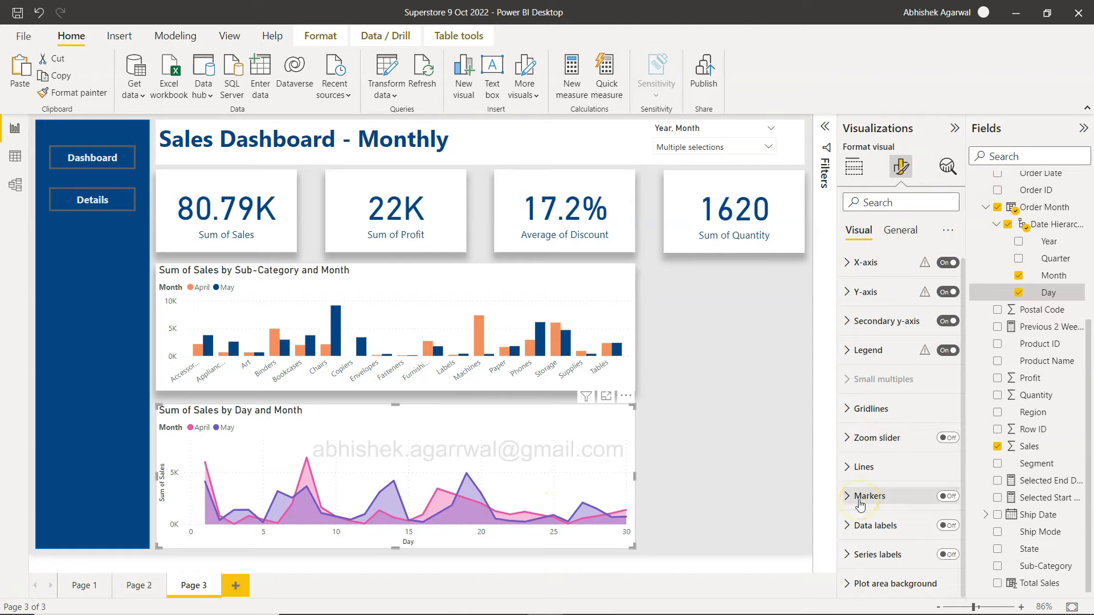
click(845, 467)
scroll(845, 461, down, 5)
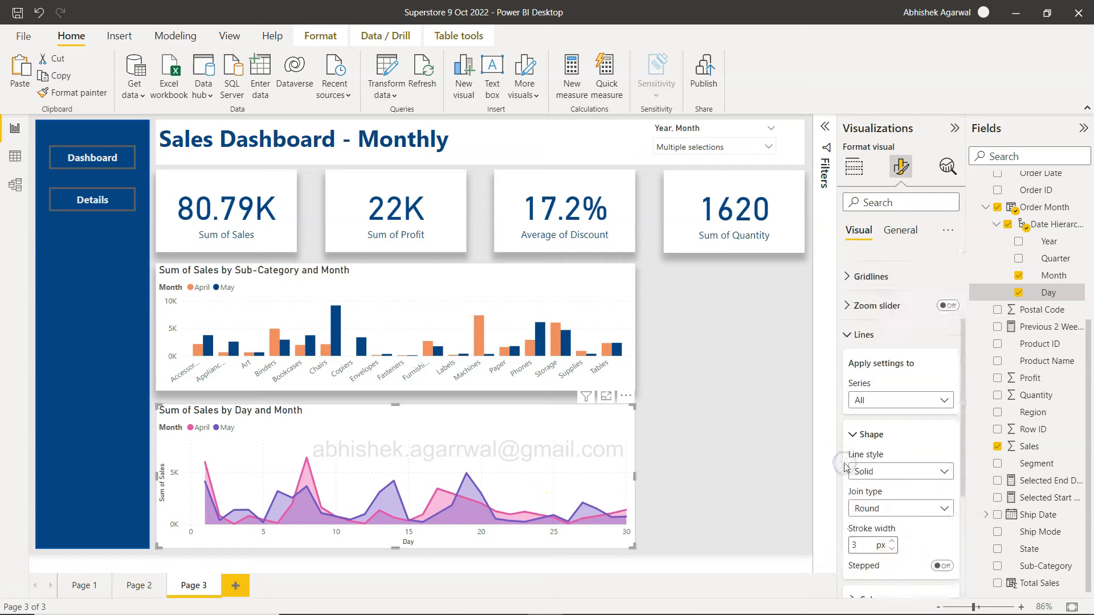
scroll(845, 444, up, 4)
click(845, 429)
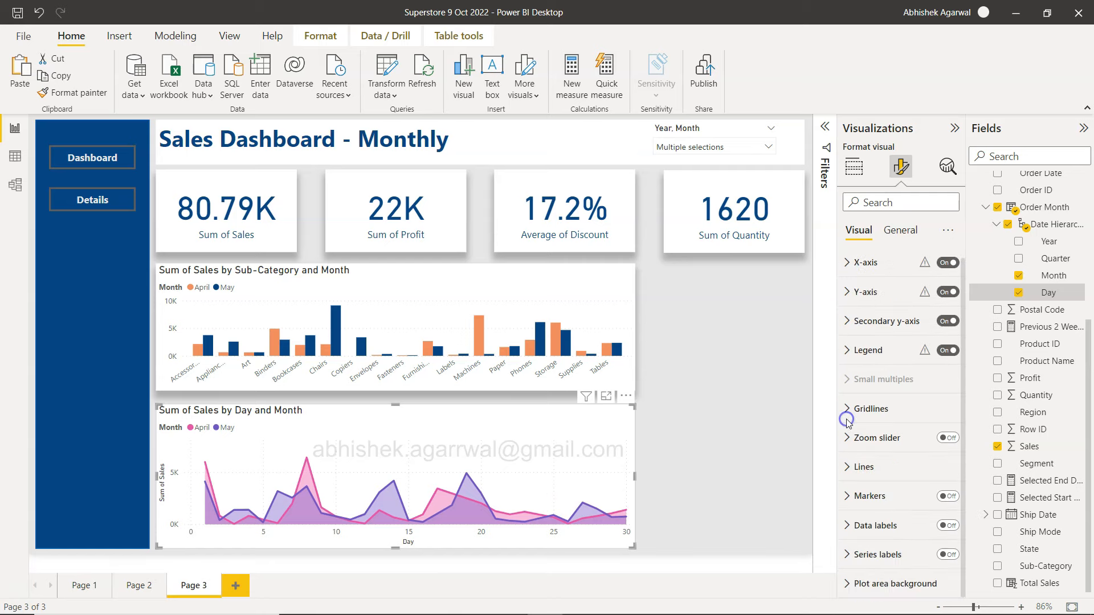
click(849, 344)
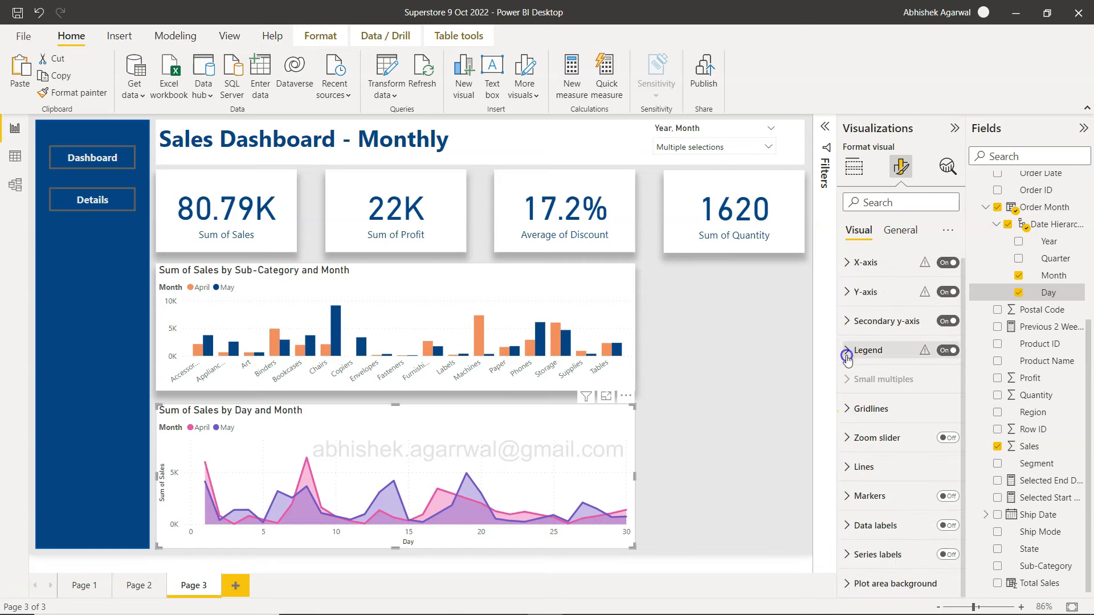
scroll(846, 359, down, 3)
scroll(850, 393, down, 2)
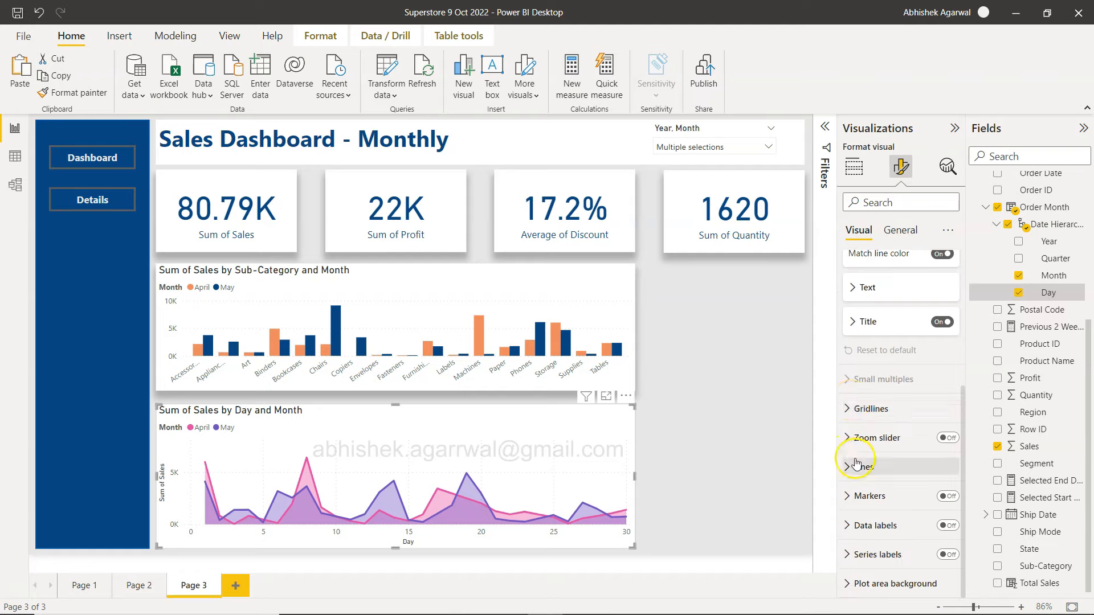
scroll(856, 464, up, 5)
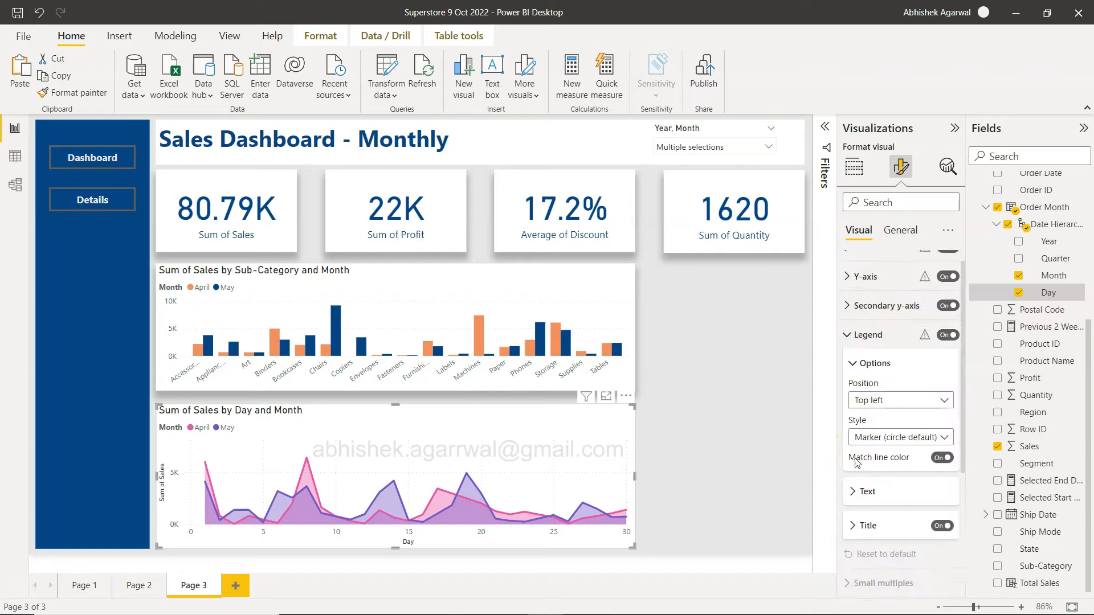
click(848, 301)
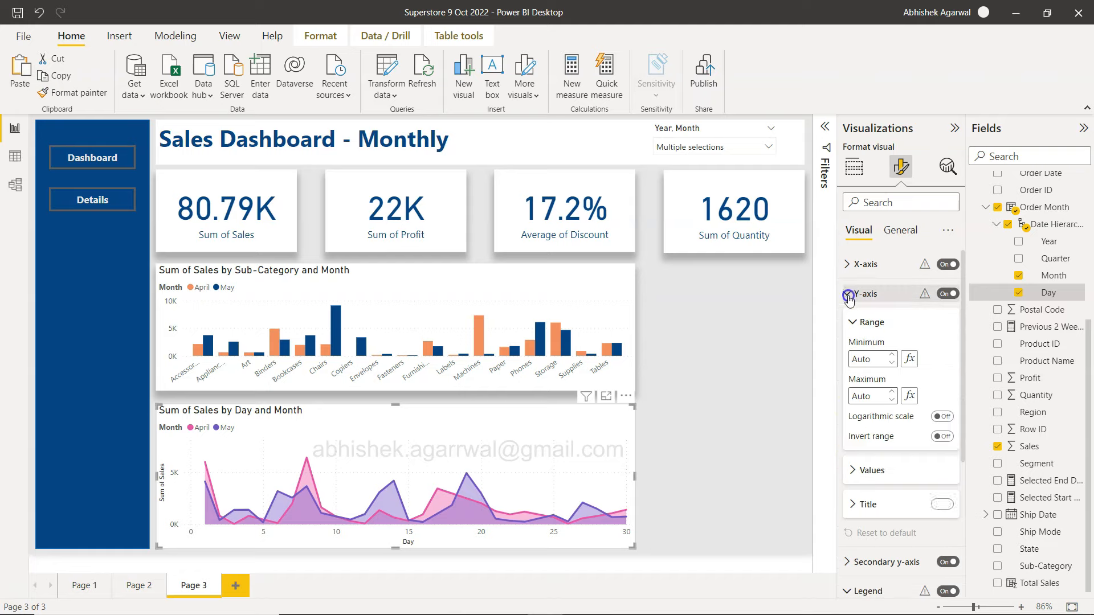
click(846, 299)
click(846, 352)
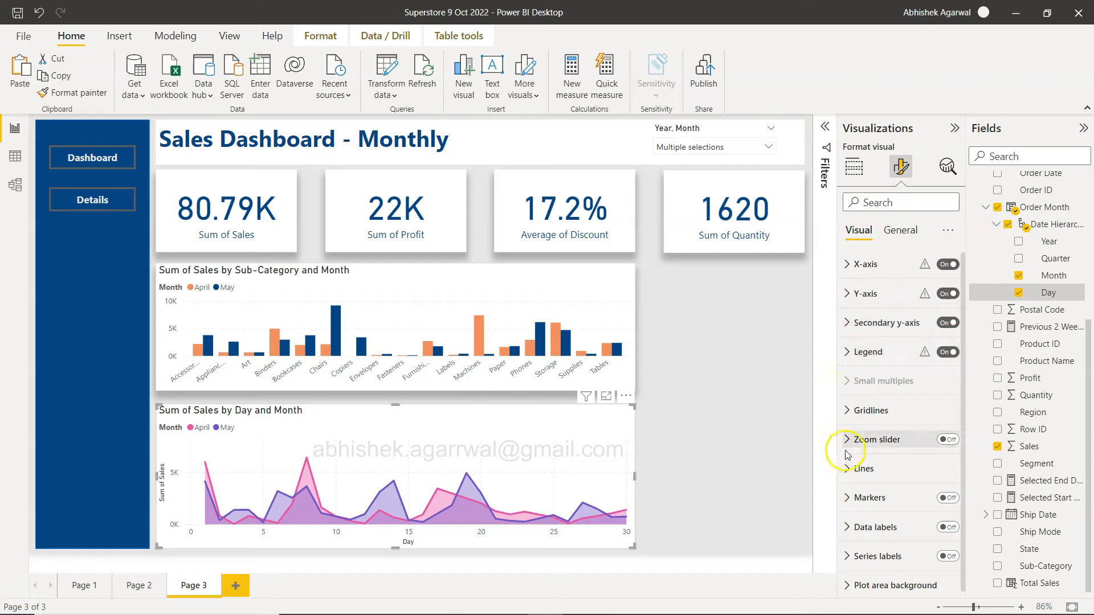
Step: Set the area chart's line colors to light orange for April and dark blue for May, matching the column chart
click(848, 468)
scroll(849, 472, down, 3)
scroll(851, 472, down, 4)
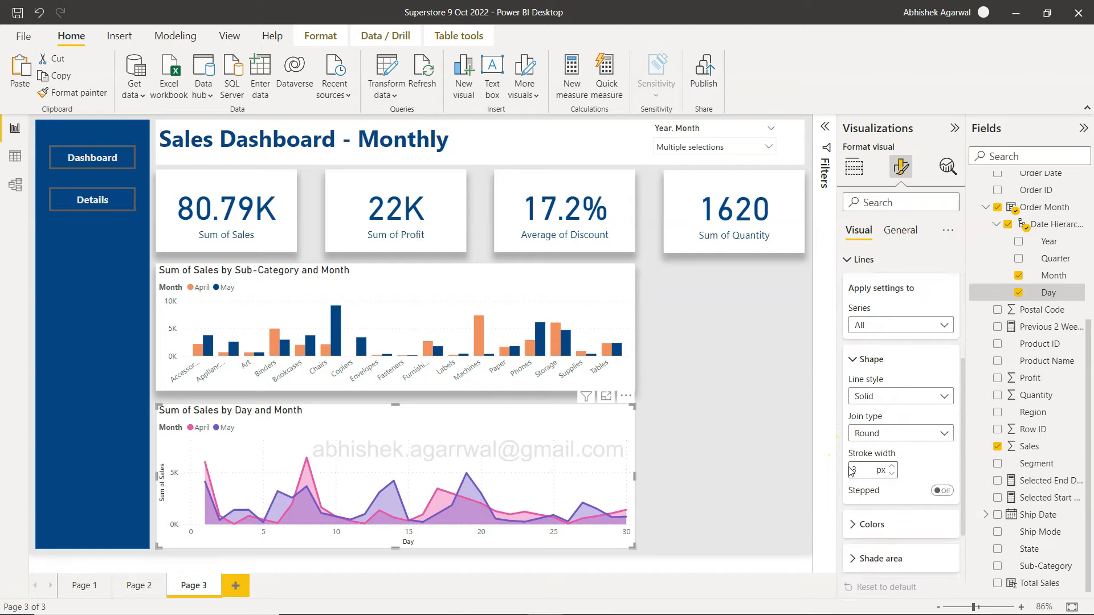
click(854, 439)
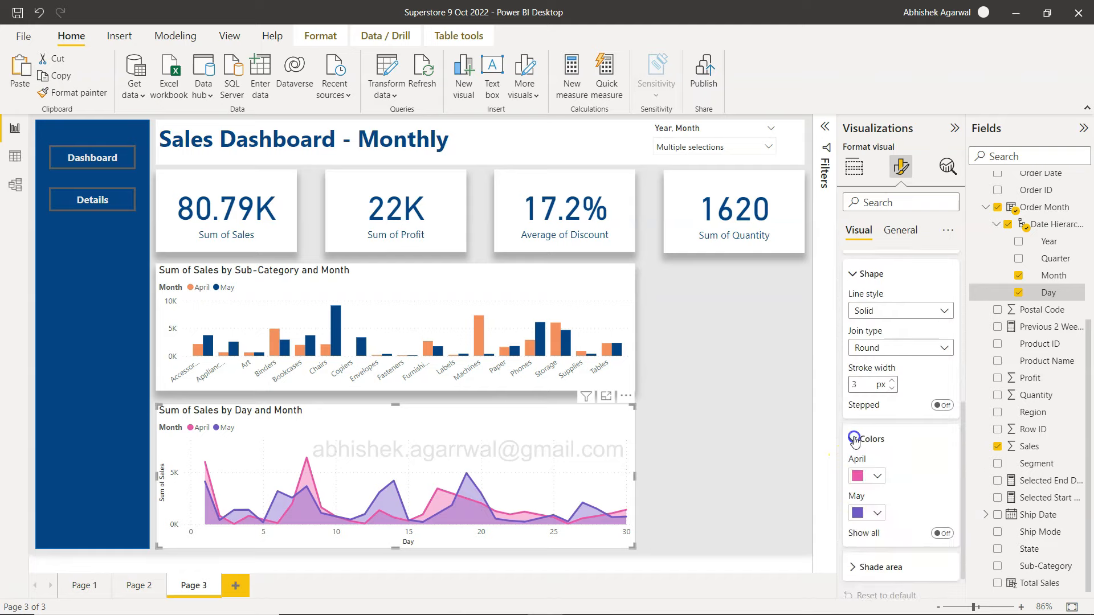
scroll(854, 441, down, 3)
click(863, 381)
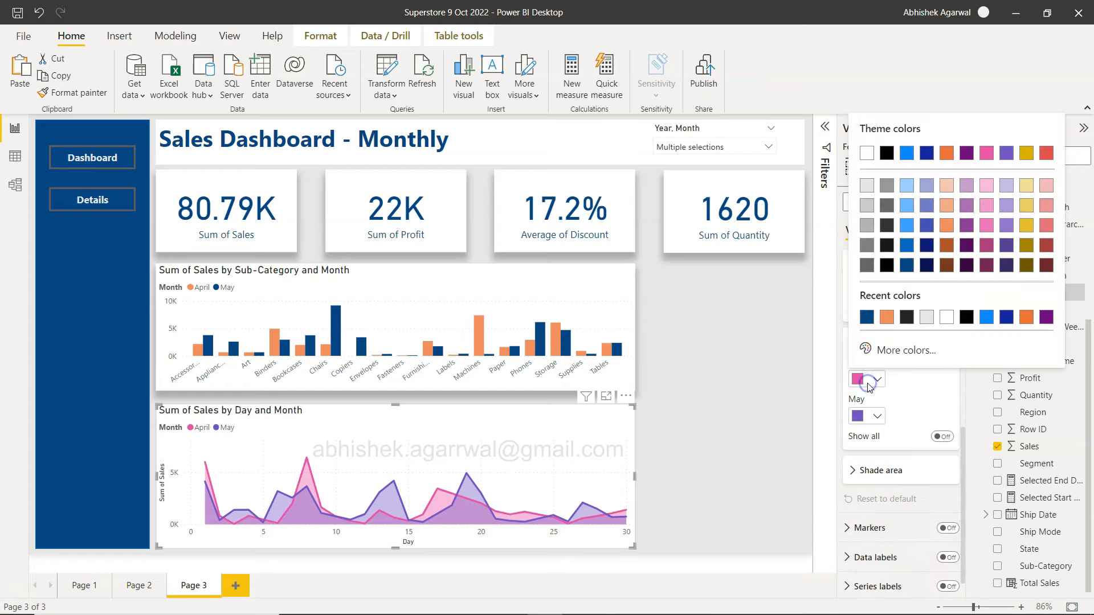
click(877, 380)
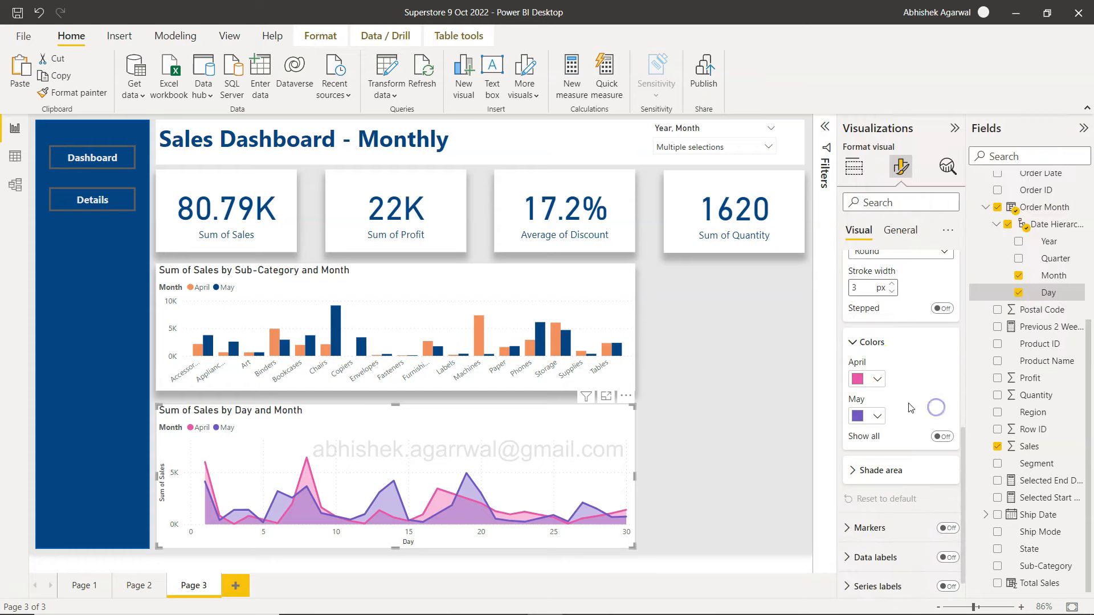
click(878, 387)
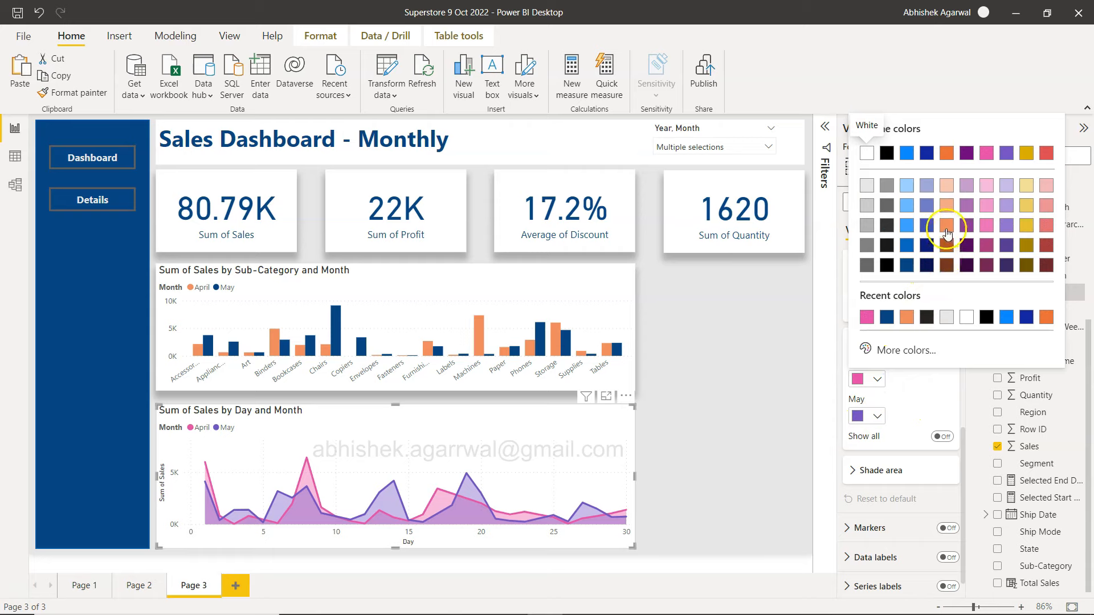
click(946, 229)
click(878, 416)
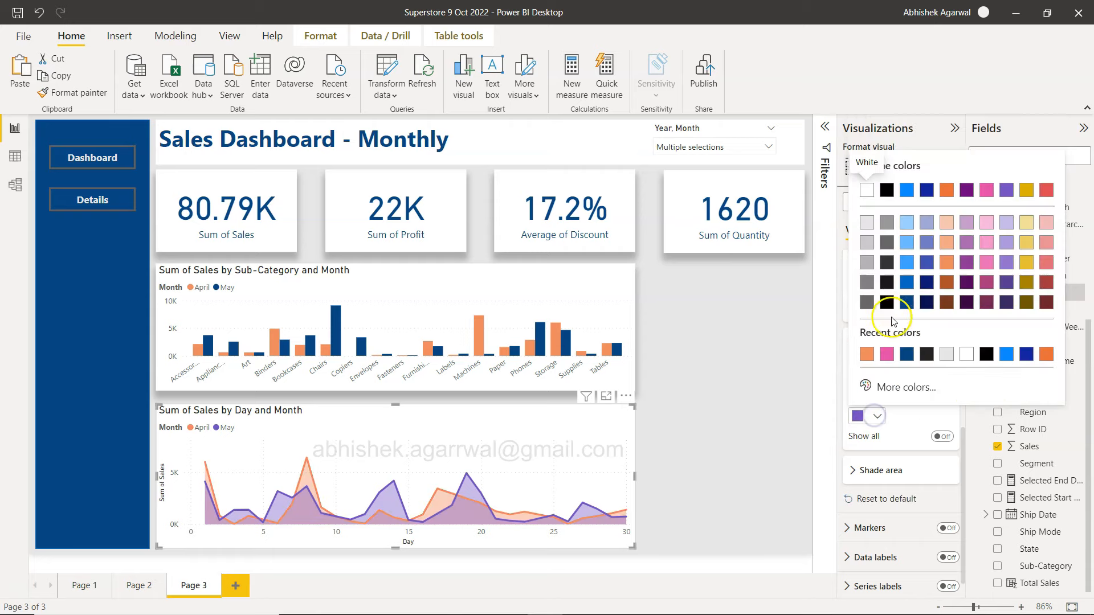
click(906, 304)
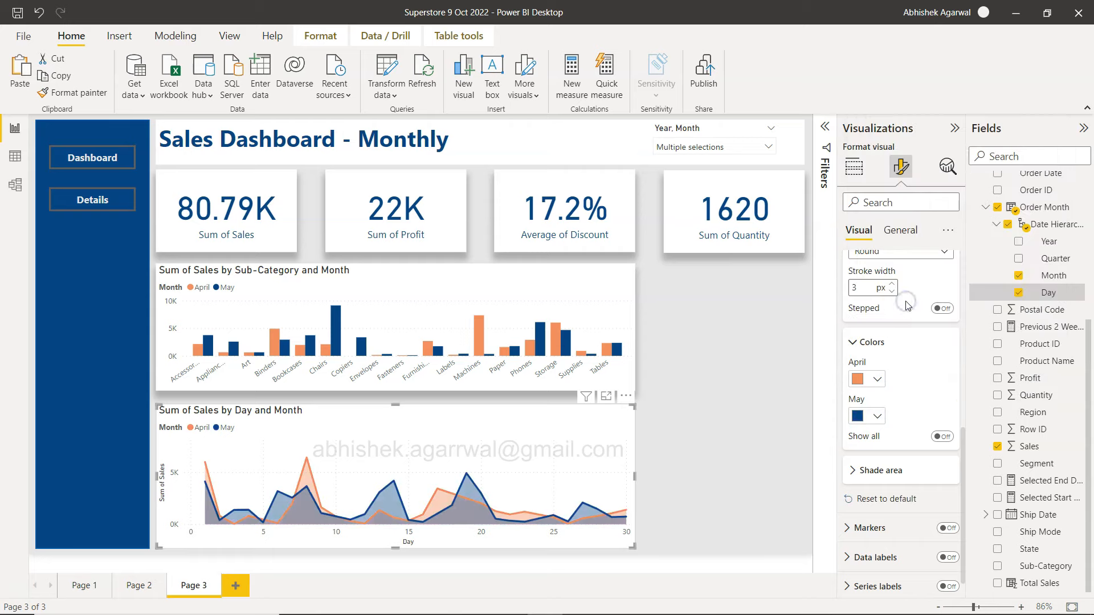
click(704, 437)
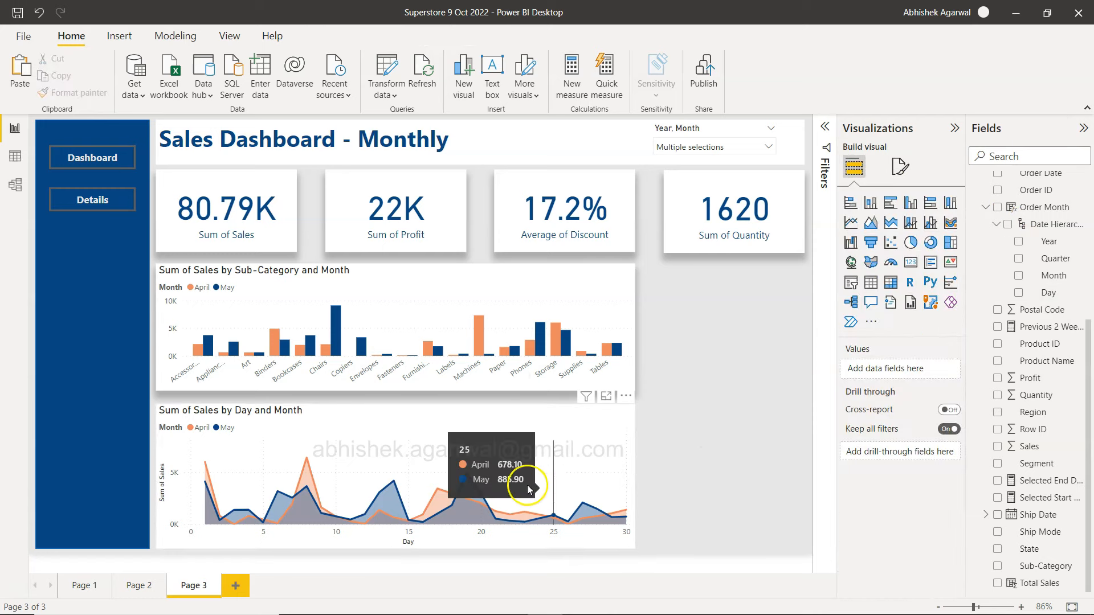
double_click(688, 465)
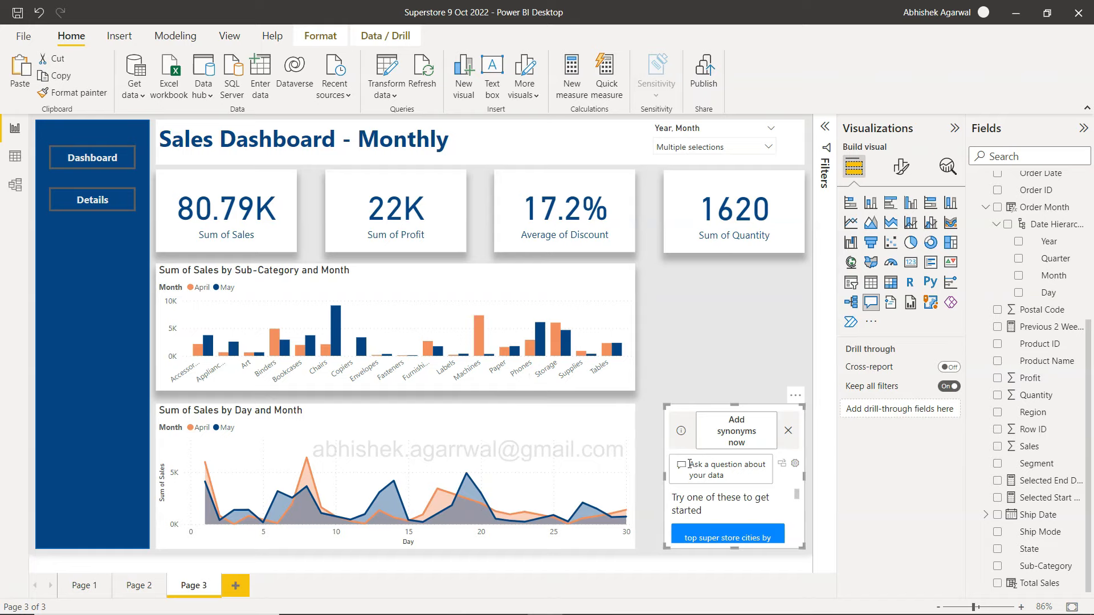
key(Delete)
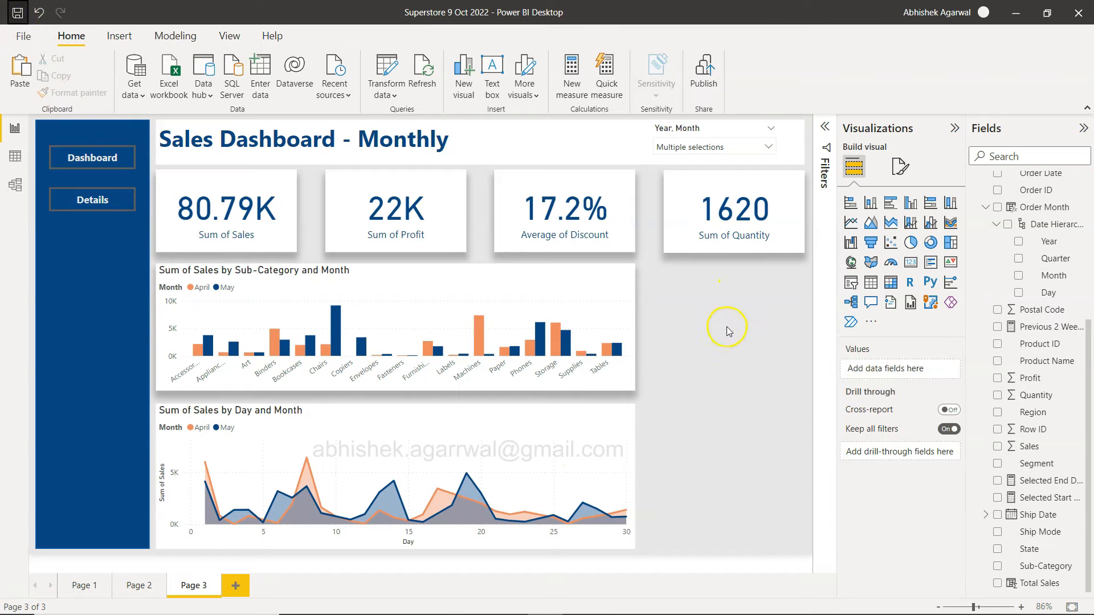
Step: Insert an empty donut chart below the Sum of Quantity card and check the category donut on Page 2 for reference
click(930, 242)
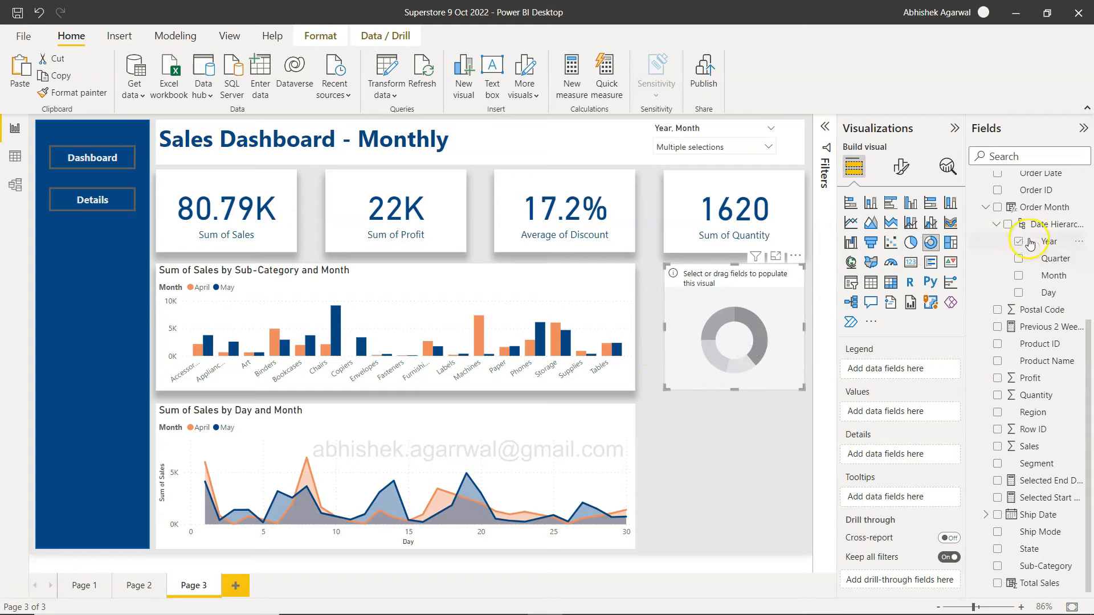
scroll(1023, 347, up, 1)
click(138, 585)
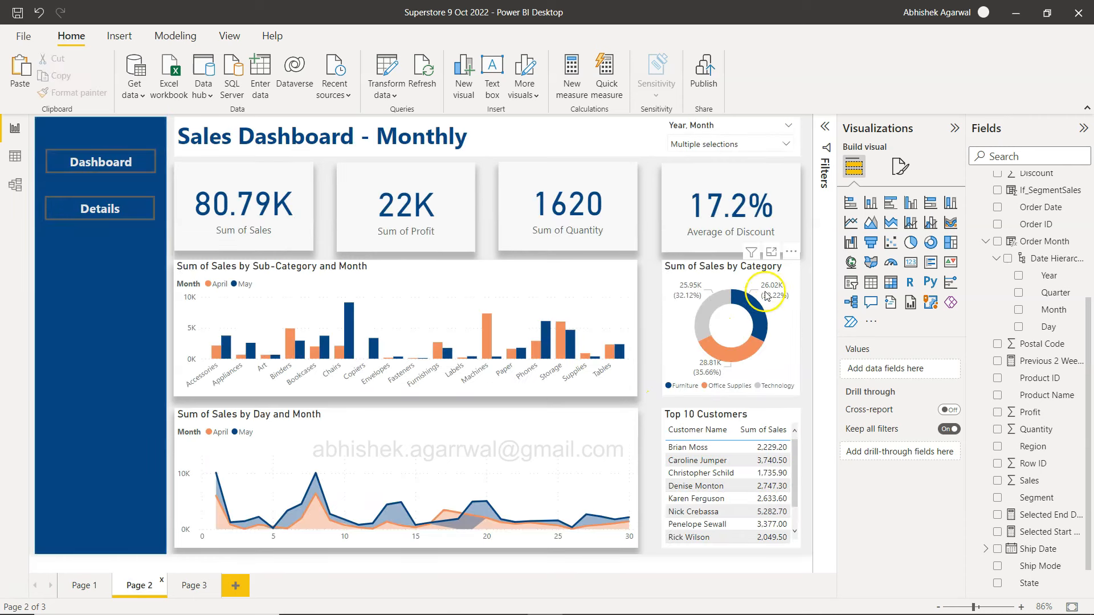
click(194, 585)
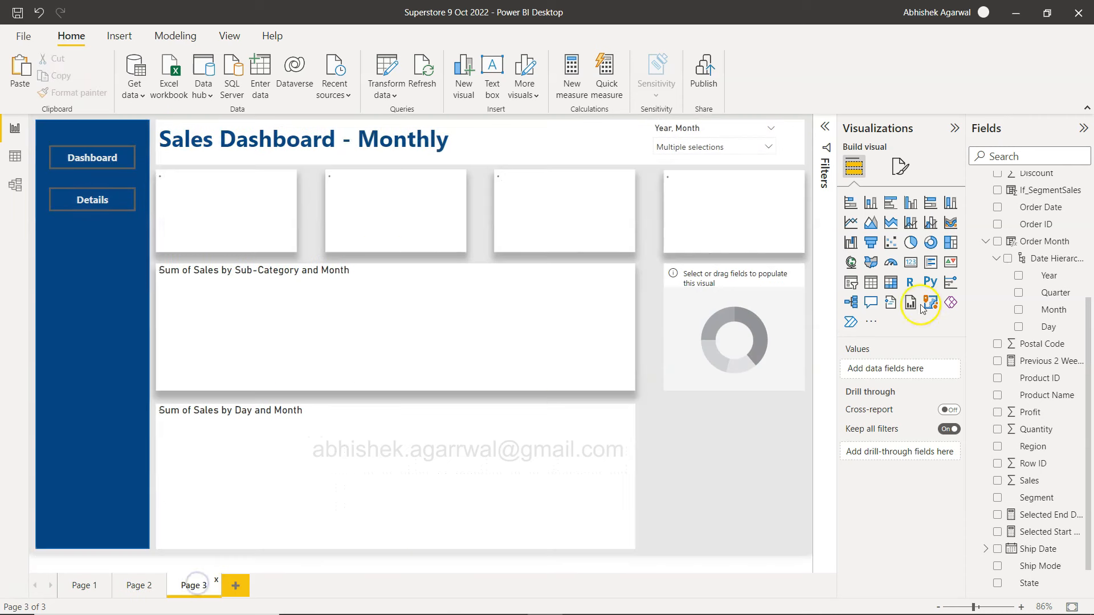
Step: Populate the empty donut chart with Category as the legend and Sales as the values
scroll(1009, 312, up, 3)
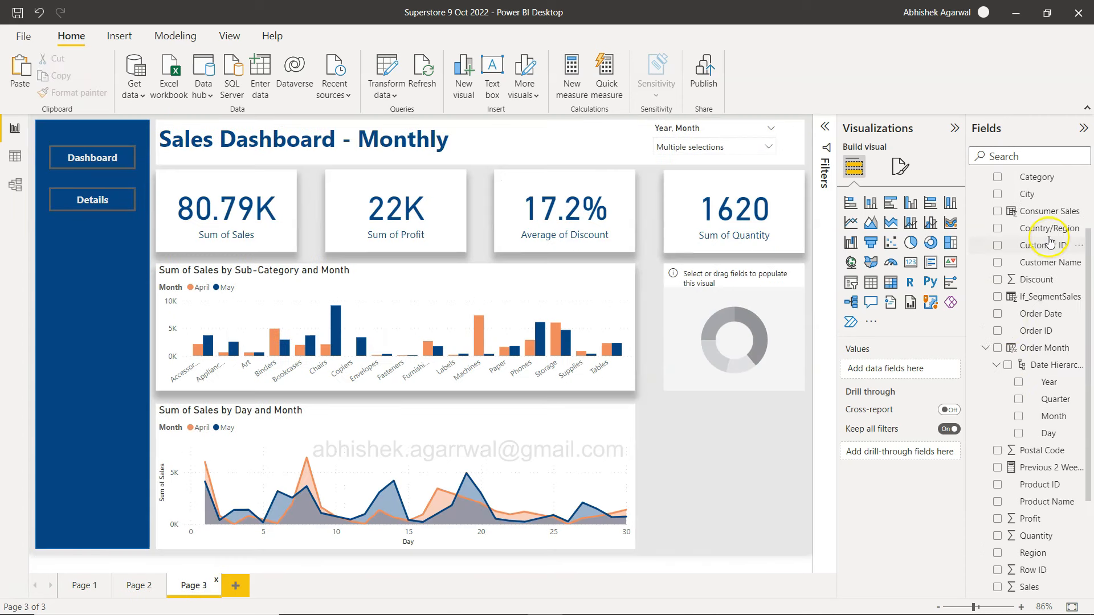
scroll(1050, 242, up, 1)
click(763, 306)
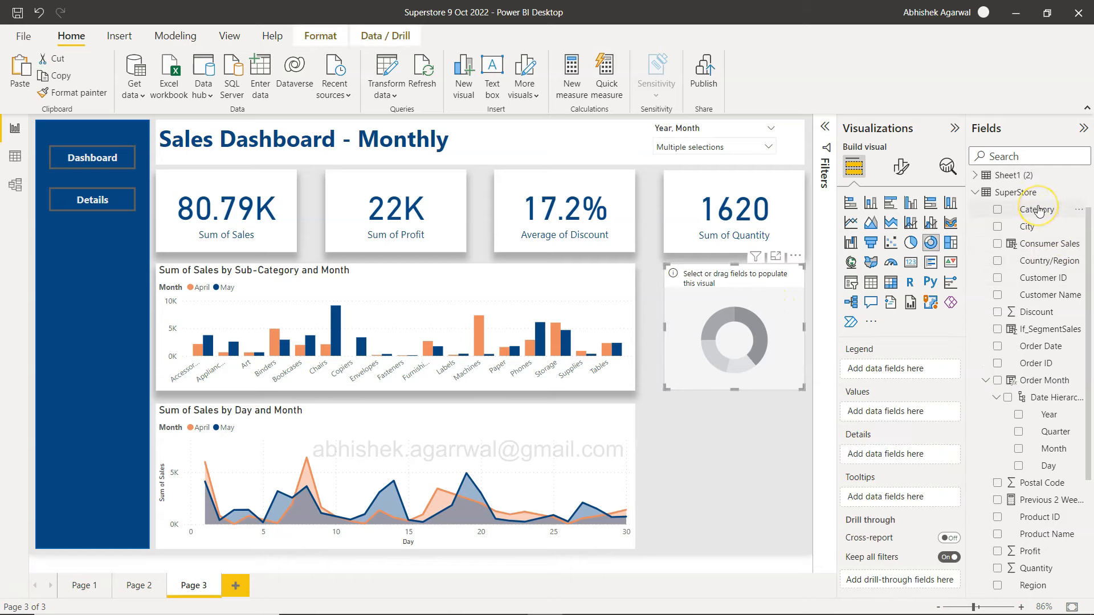
drag(1048, 211, 918, 370)
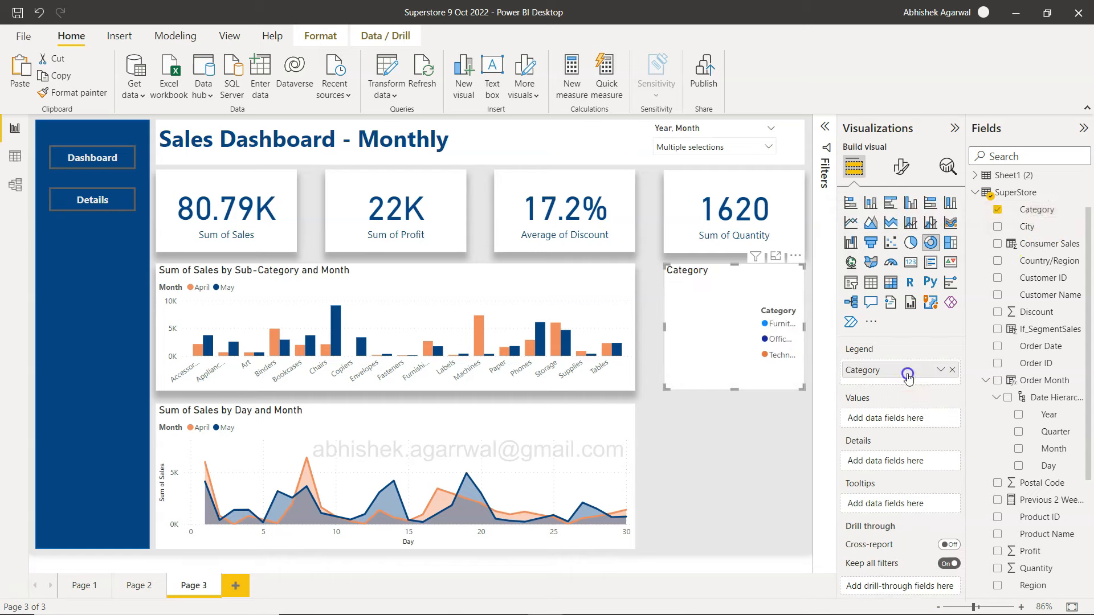
scroll(1036, 472, down, 3)
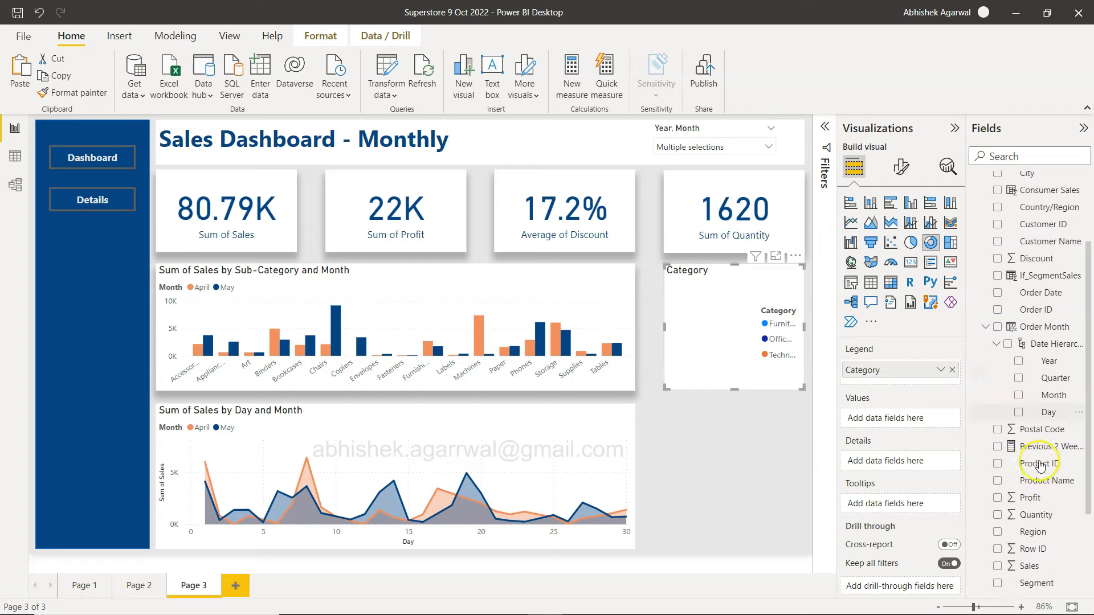
drag(1029, 527, 908, 418)
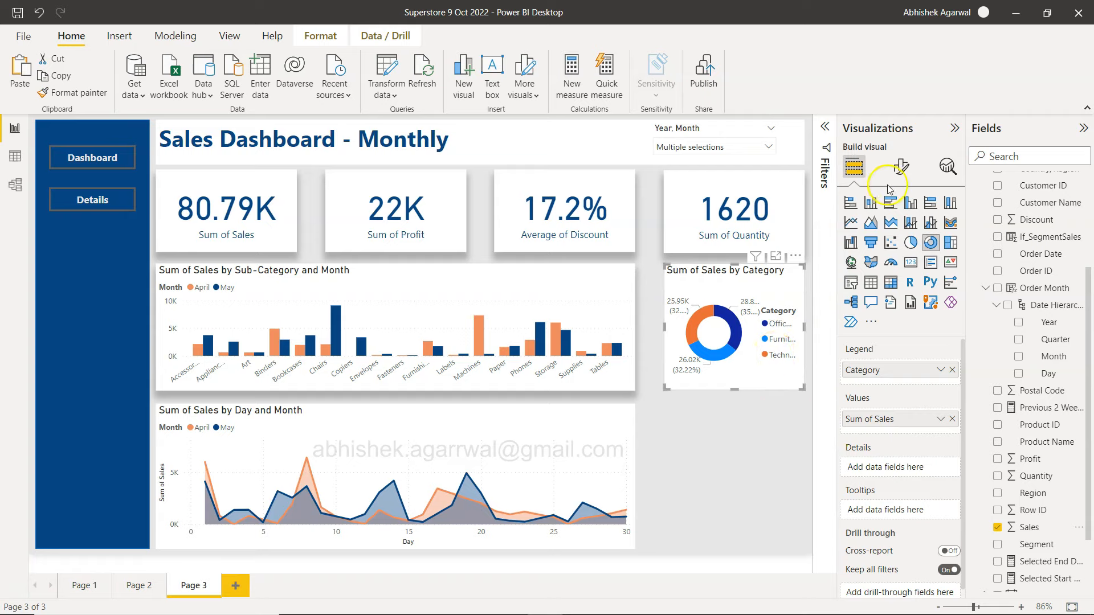
Step: Set the legend position of the category donut chart to Bottom center
click(900, 166)
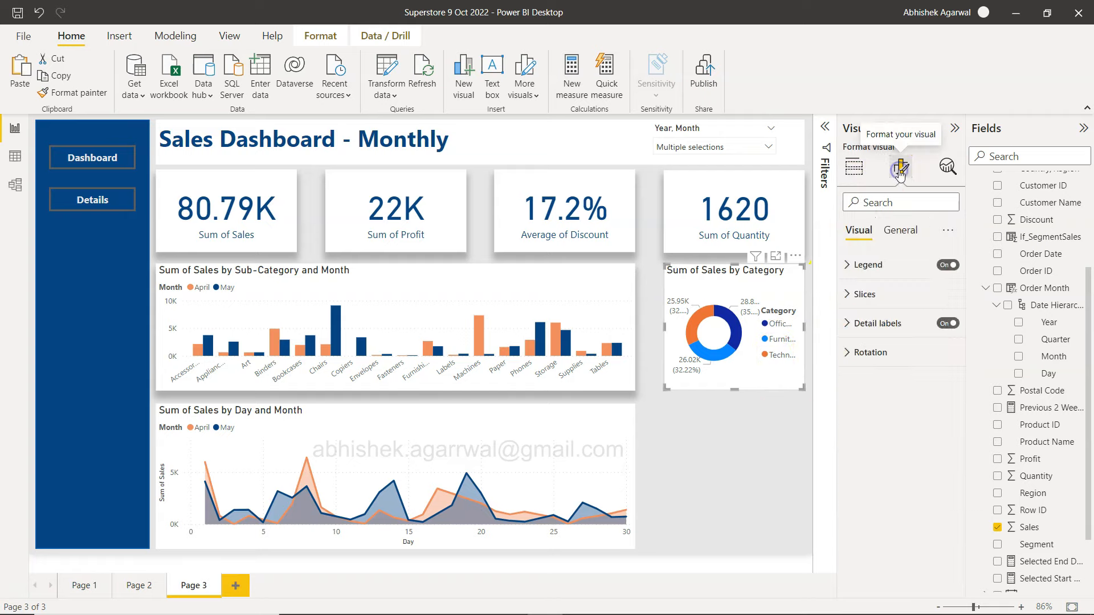
click(851, 265)
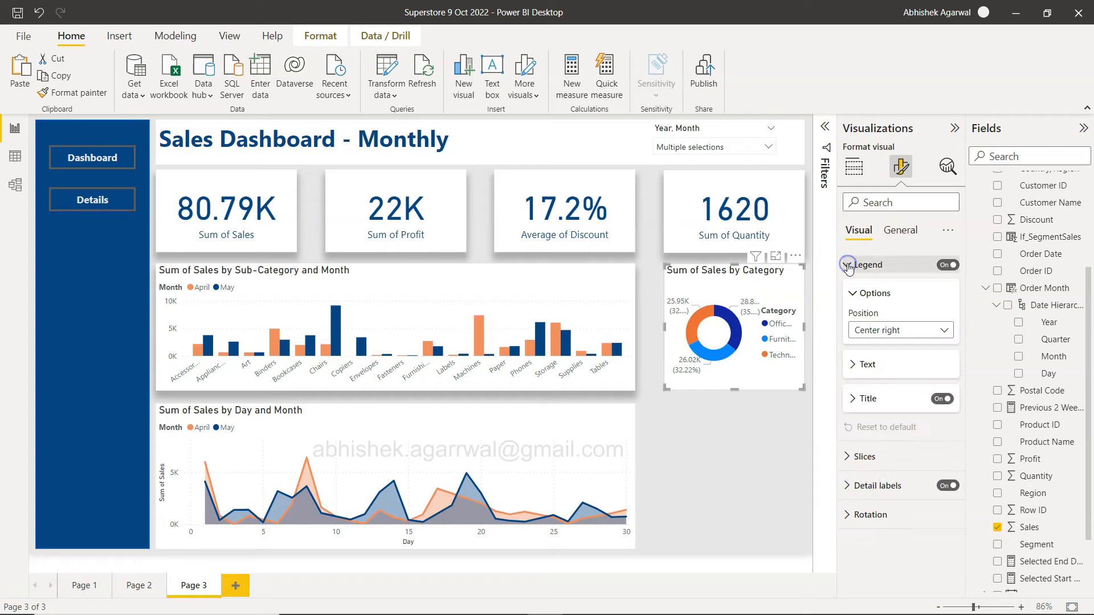
click(877, 331)
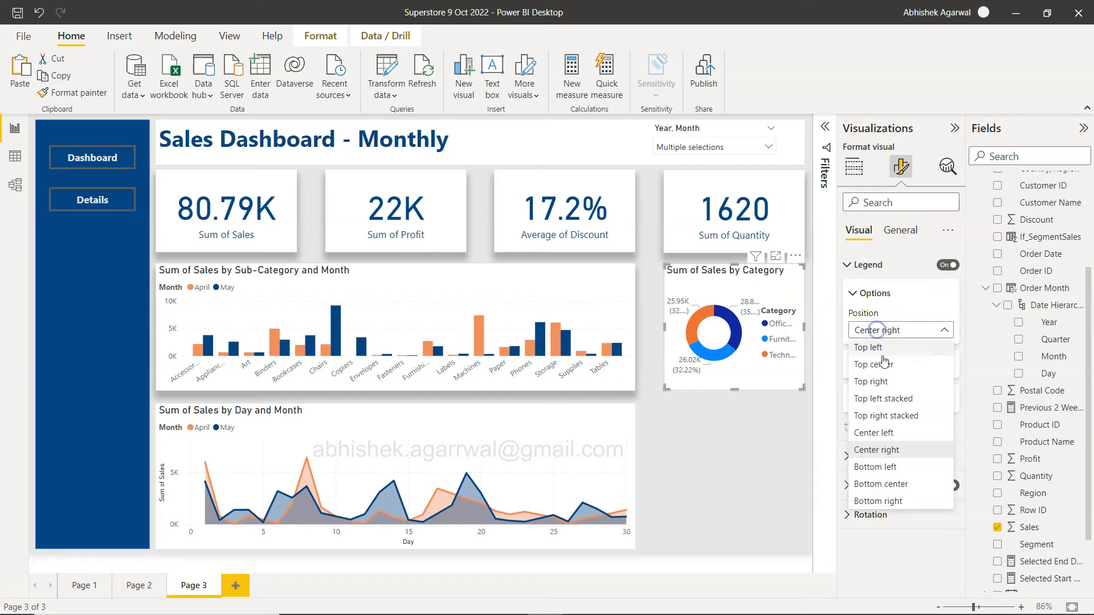
click(883, 484)
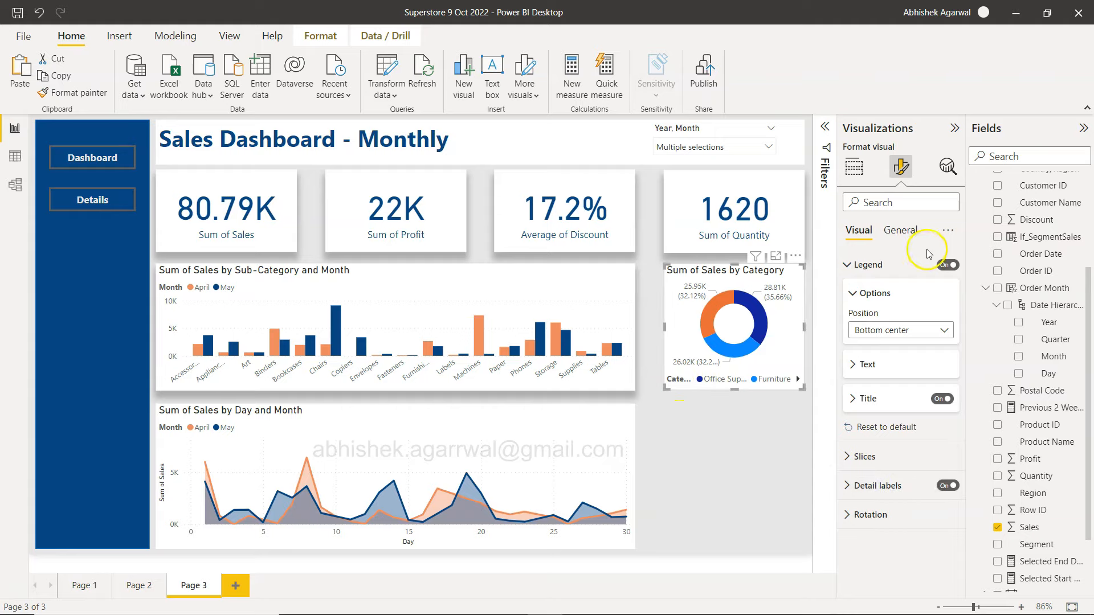
Step: Turn off the legend title of the category donut chart and set the legend text size to 8
click(940, 400)
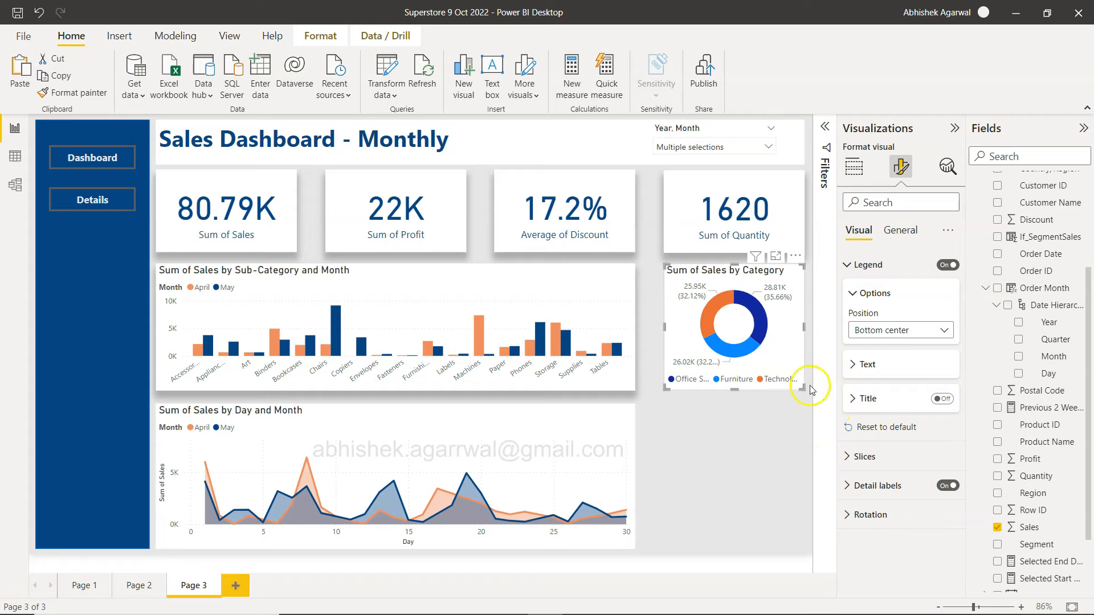
click(849, 370)
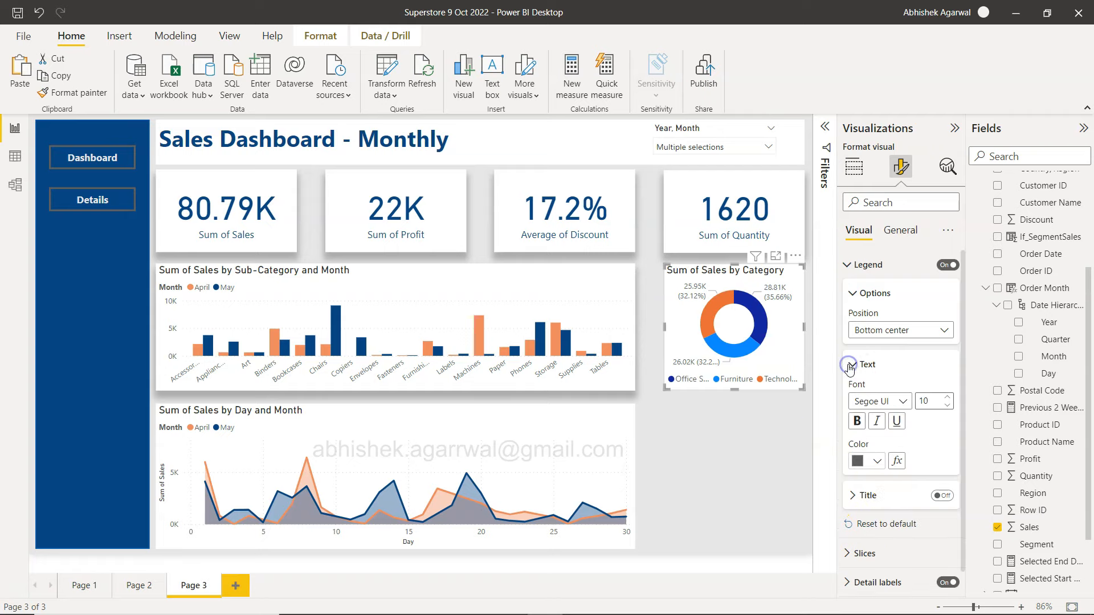
click(947, 405)
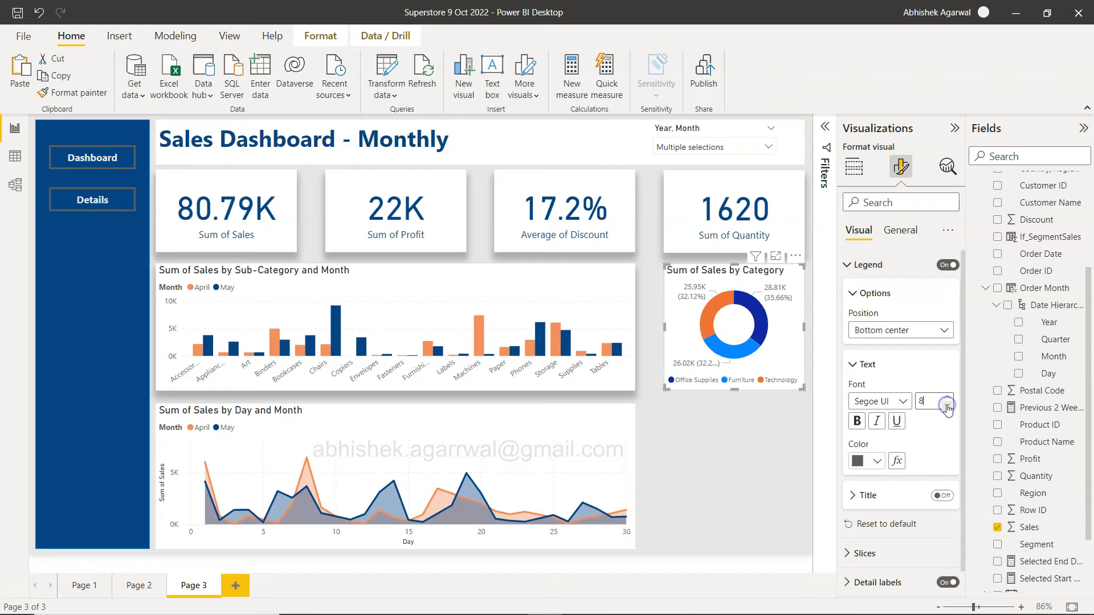
click(741, 392)
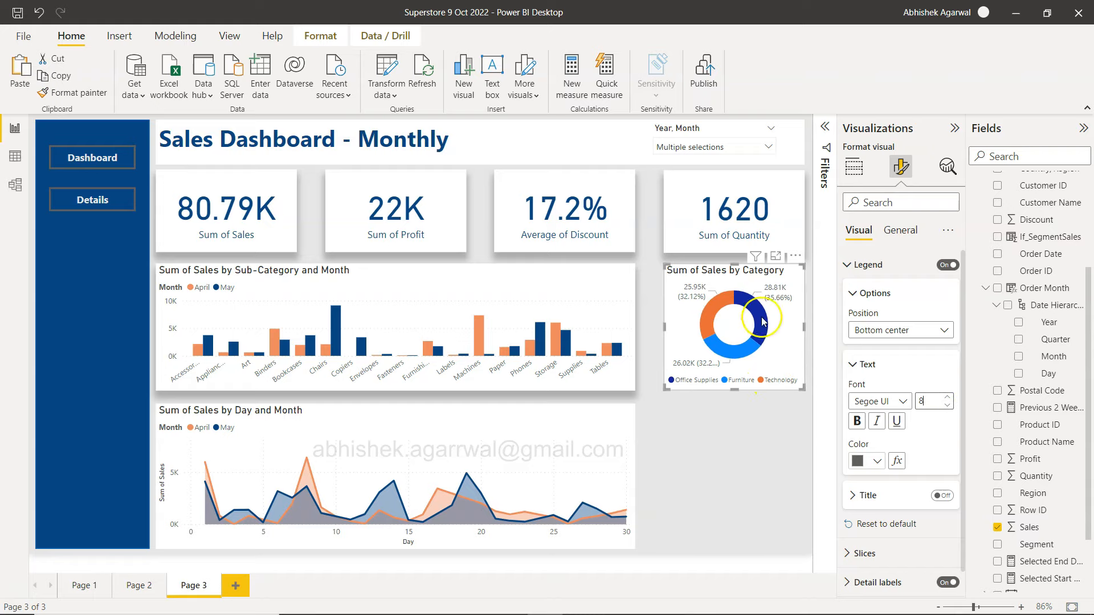
click(732, 451)
Step: Color the category donut slices dark blue (#094780) for Office Supplies, light orange for Furniture and light gray for Technology
click(775, 344)
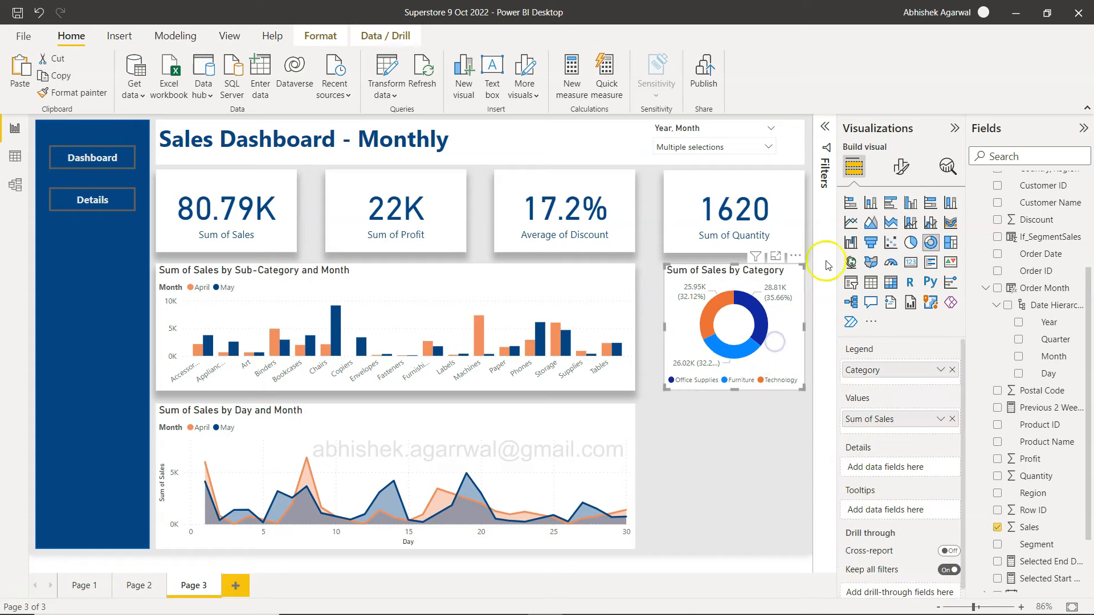
click(900, 166)
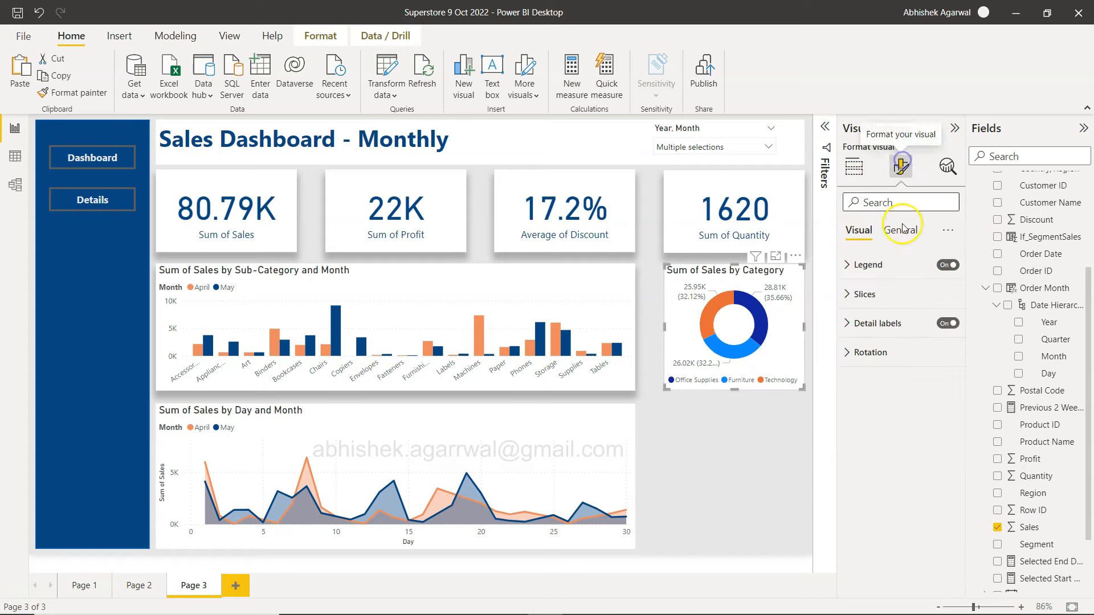
click(850, 265)
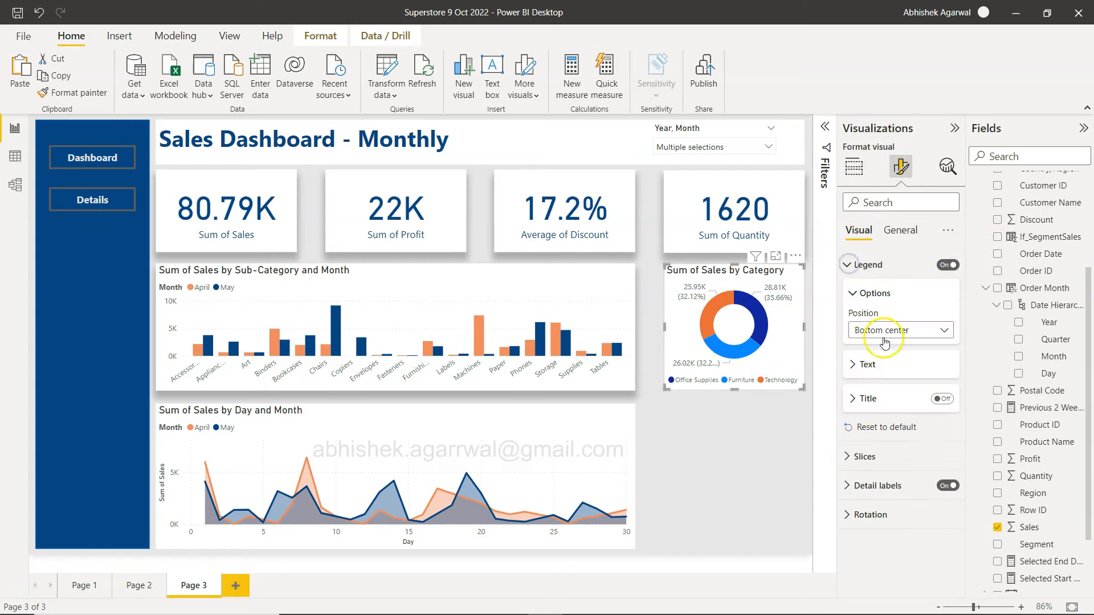
click(859, 456)
scroll(852, 459, down, 2)
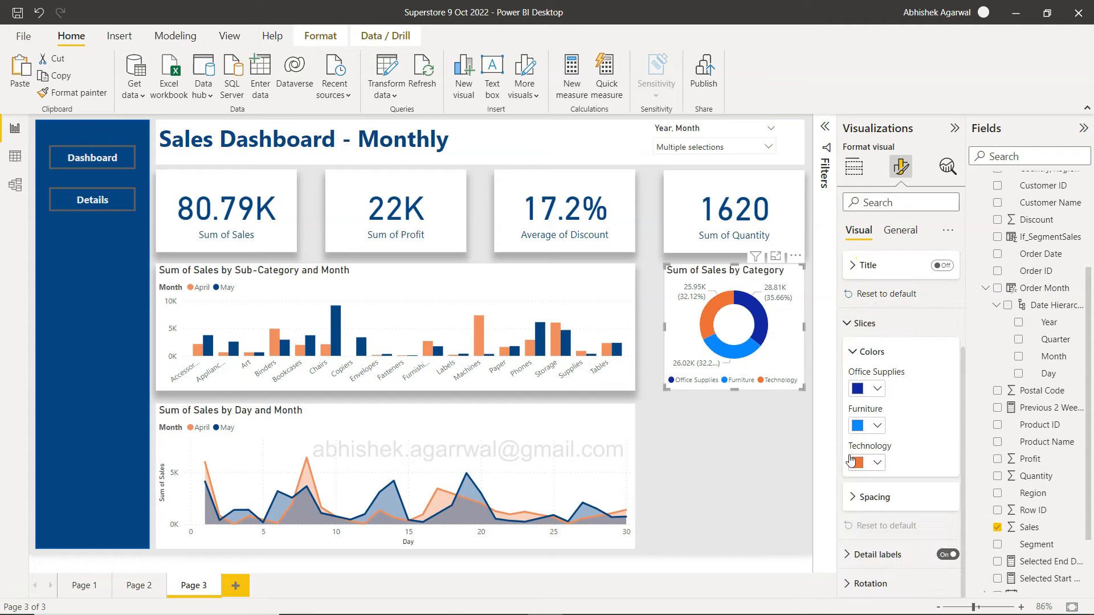
click(875, 389)
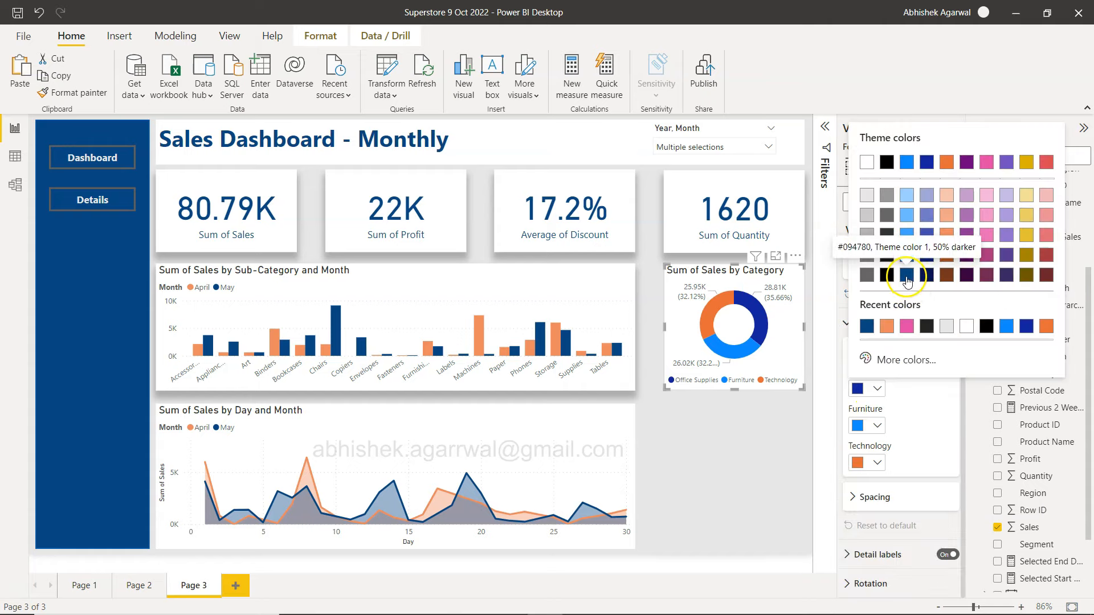
click(907, 278)
click(872, 433)
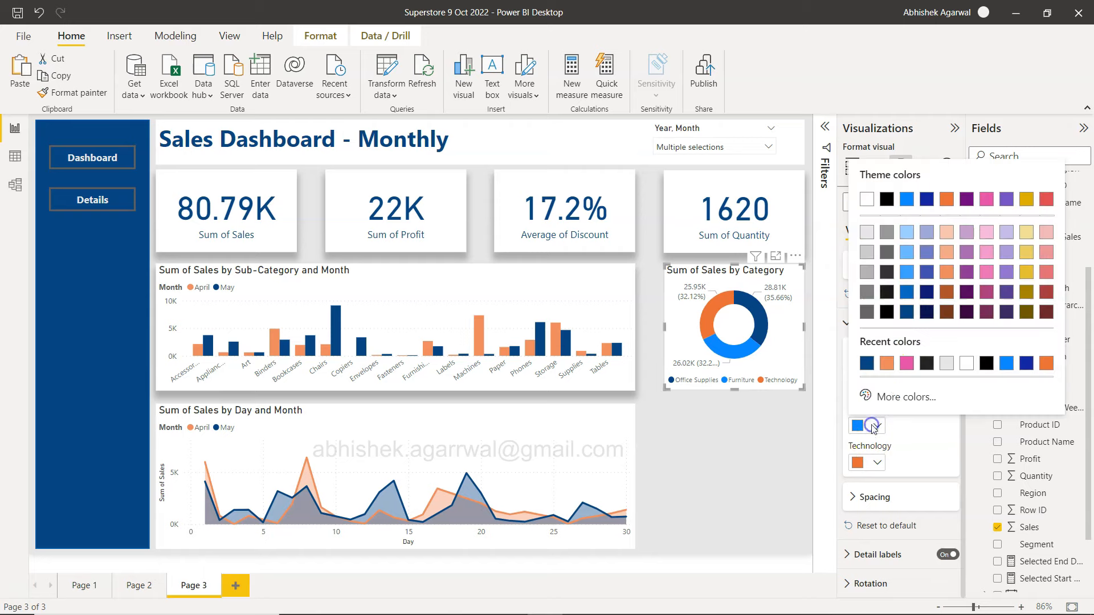
click(945, 276)
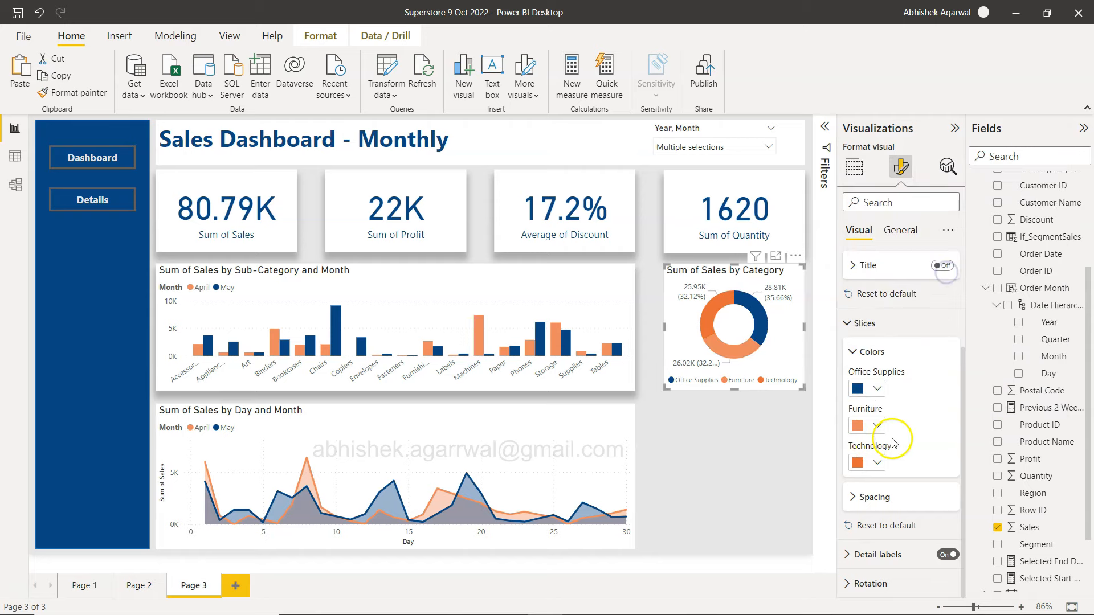
click(869, 462)
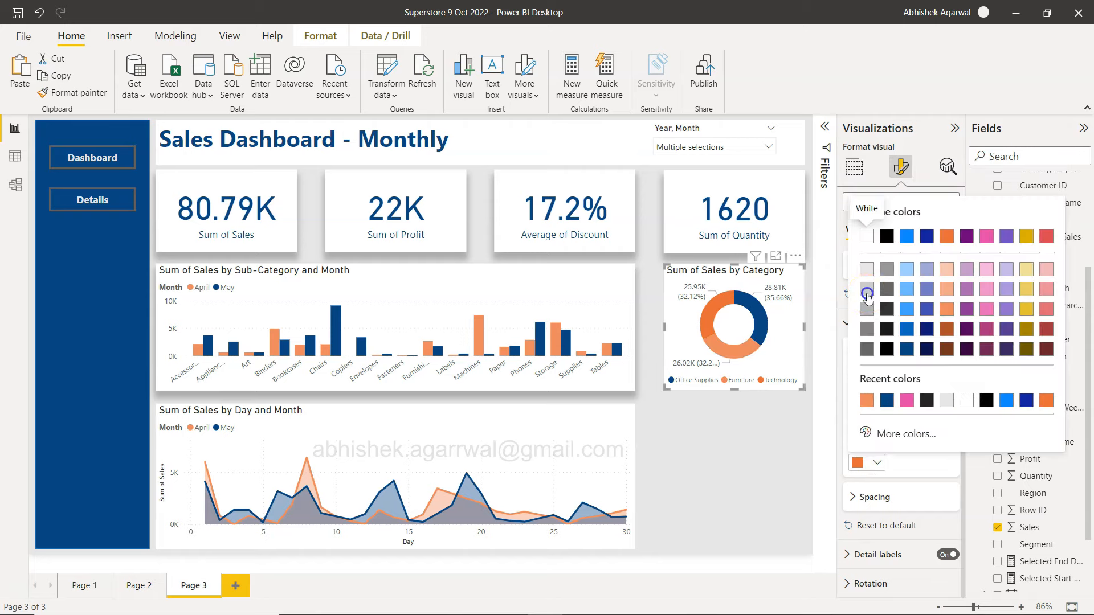
click(867, 294)
click(739, 437)
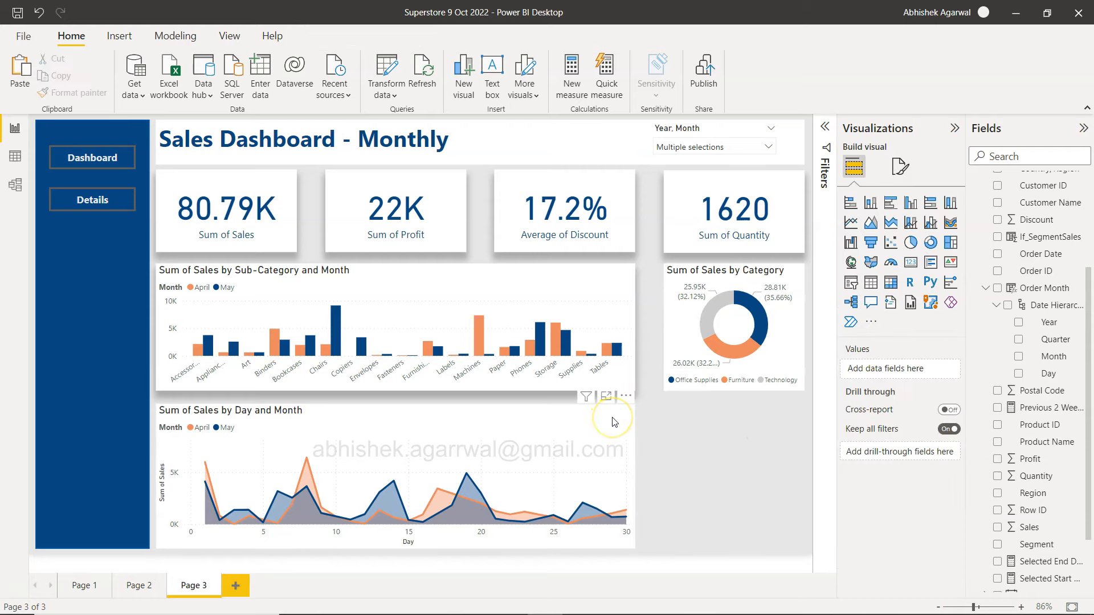
click(711, 506)
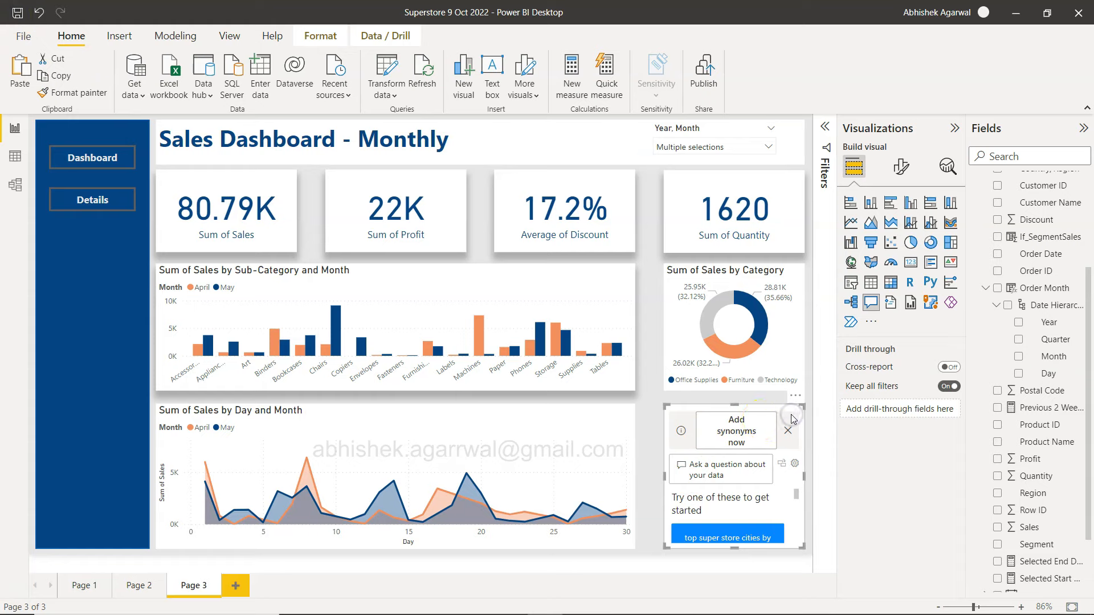
key(Delete)
click(728, 406)
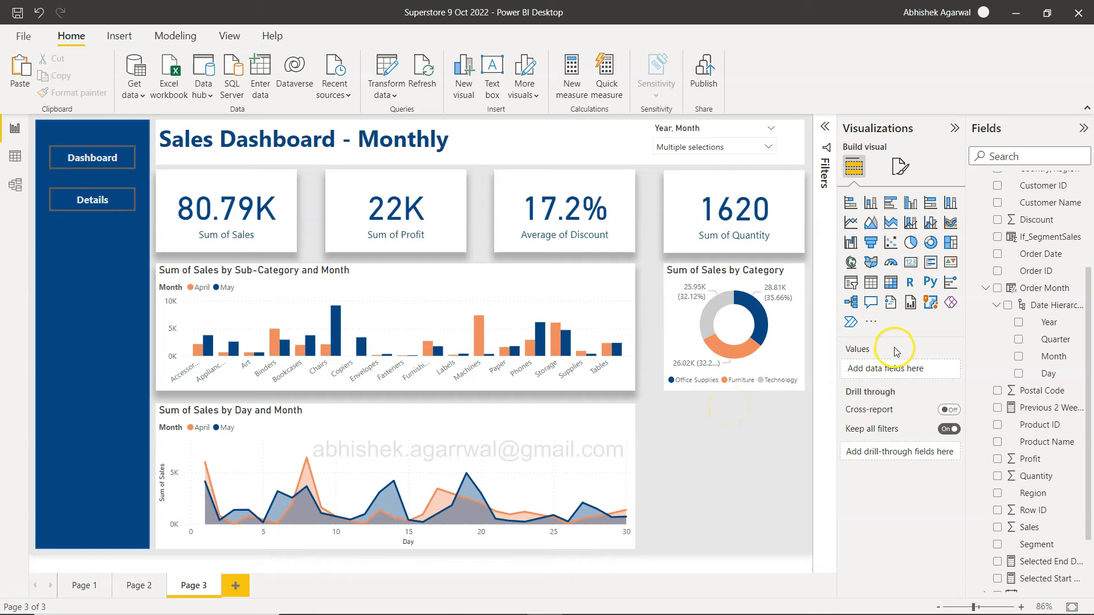
Step: Insert a table visual below the category donut chart with the Customer Name and Sales fields as columns
click(871, 282)
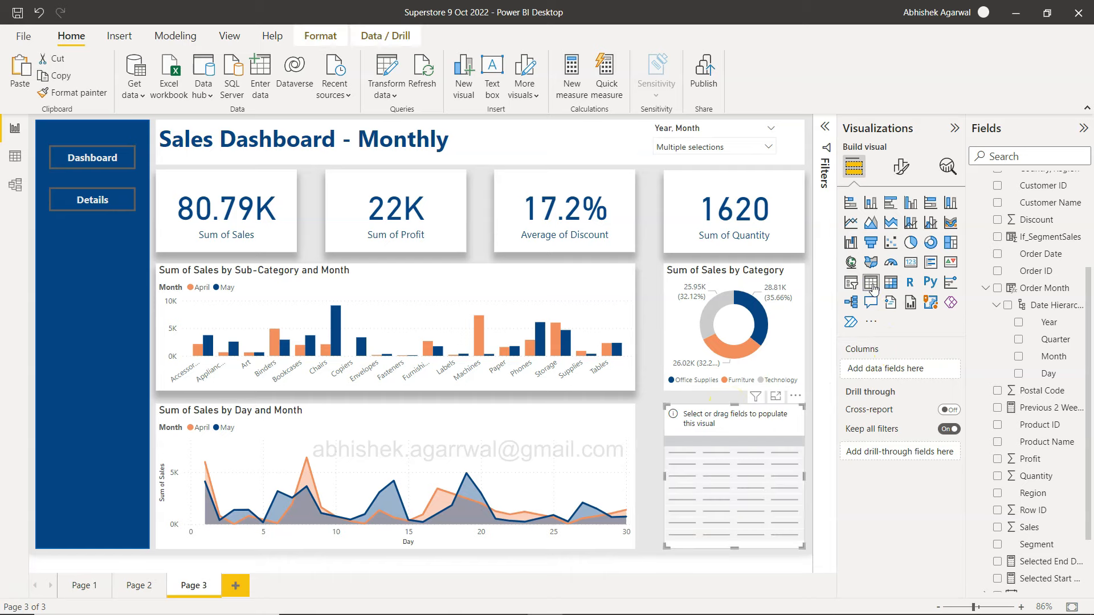
scroll(1040, 445, up, 2)
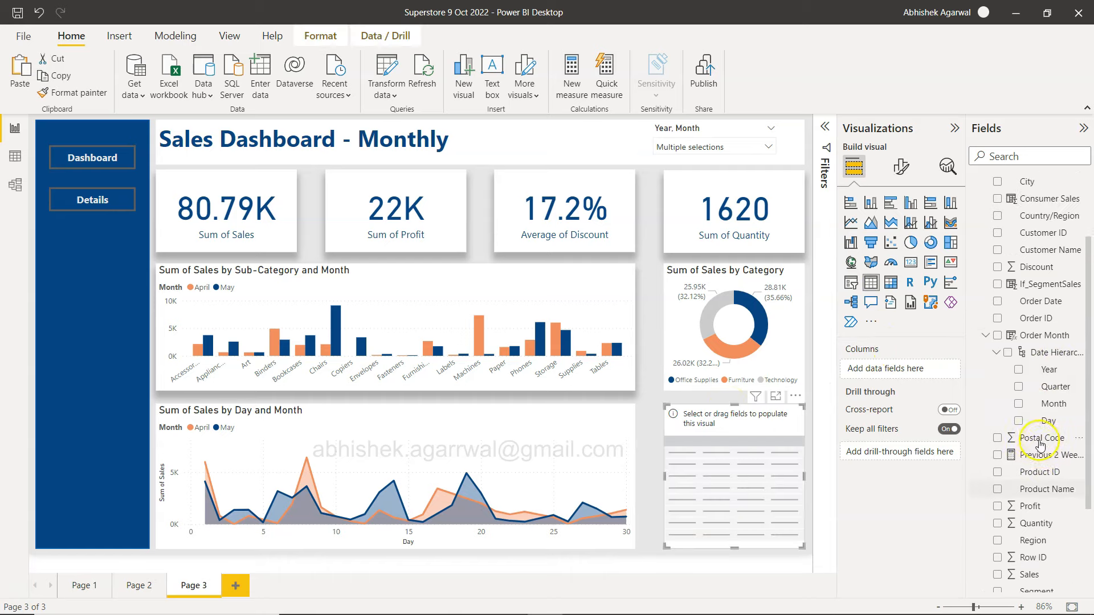
drag(1040, 250, 897, 368)
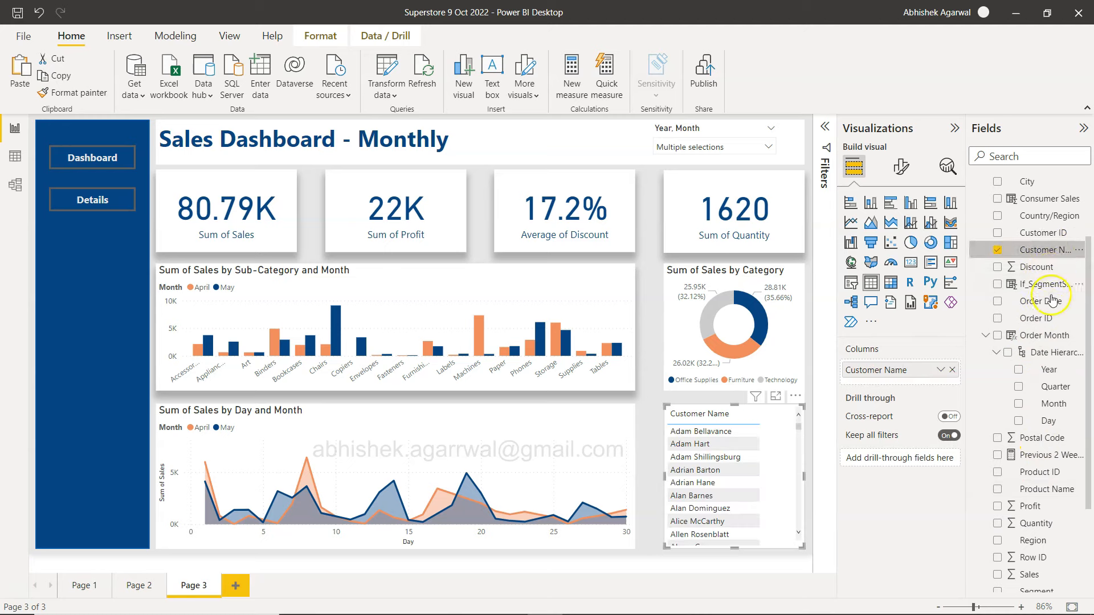
scroll(1040, 363, down, 2)
drag(1028, 450, 896, 373)
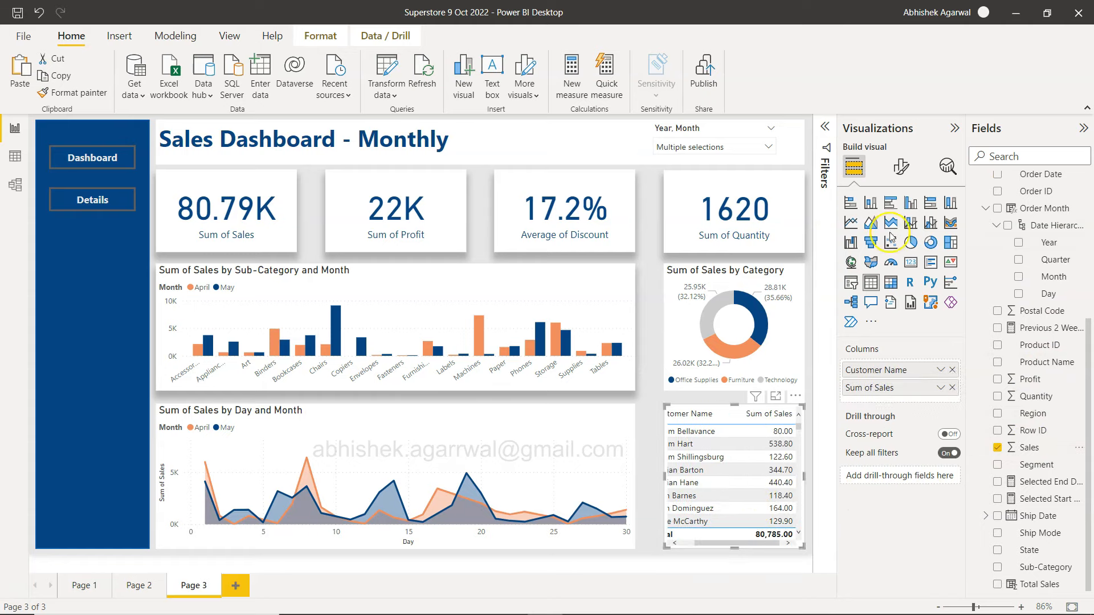
Step: Filter the customer table by Customer Name with a Top N filter showing the top 10 by Sum of Sales
click(830, 130)
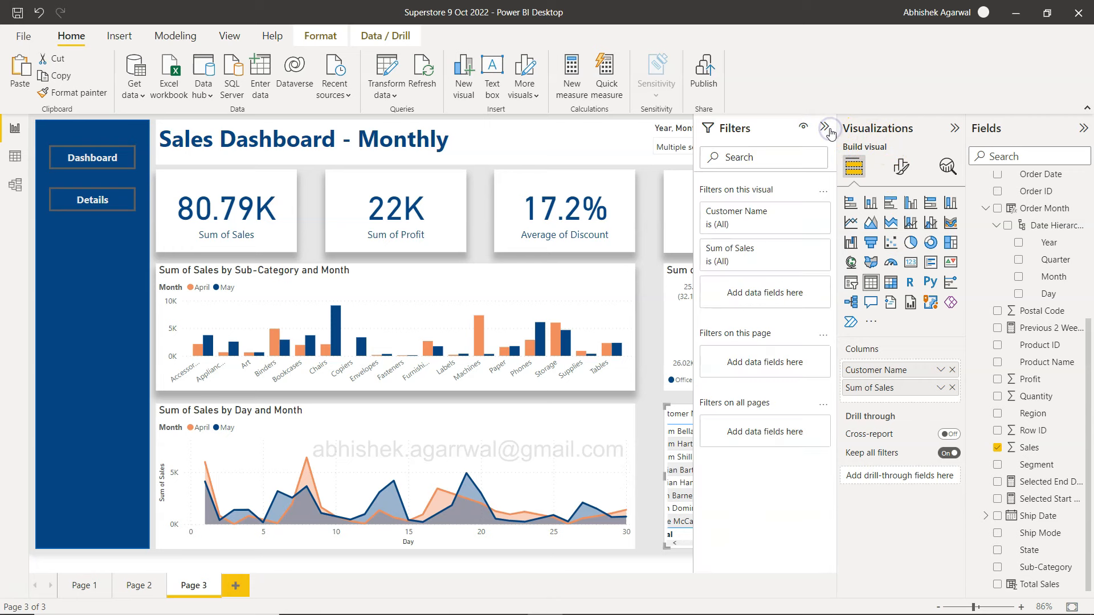
click(955, 128)
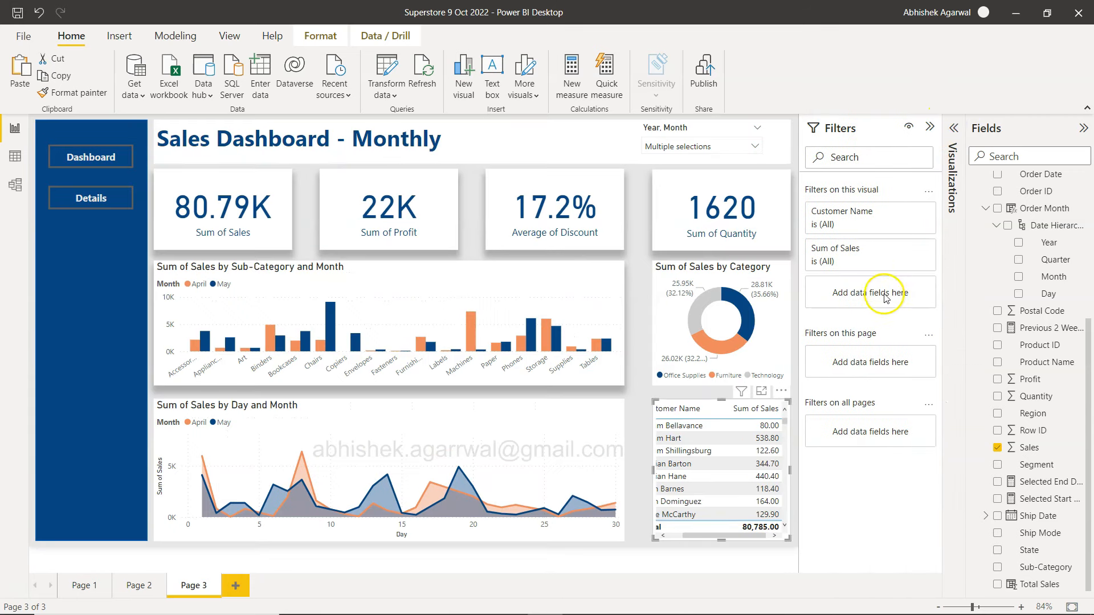
click(852, 225)
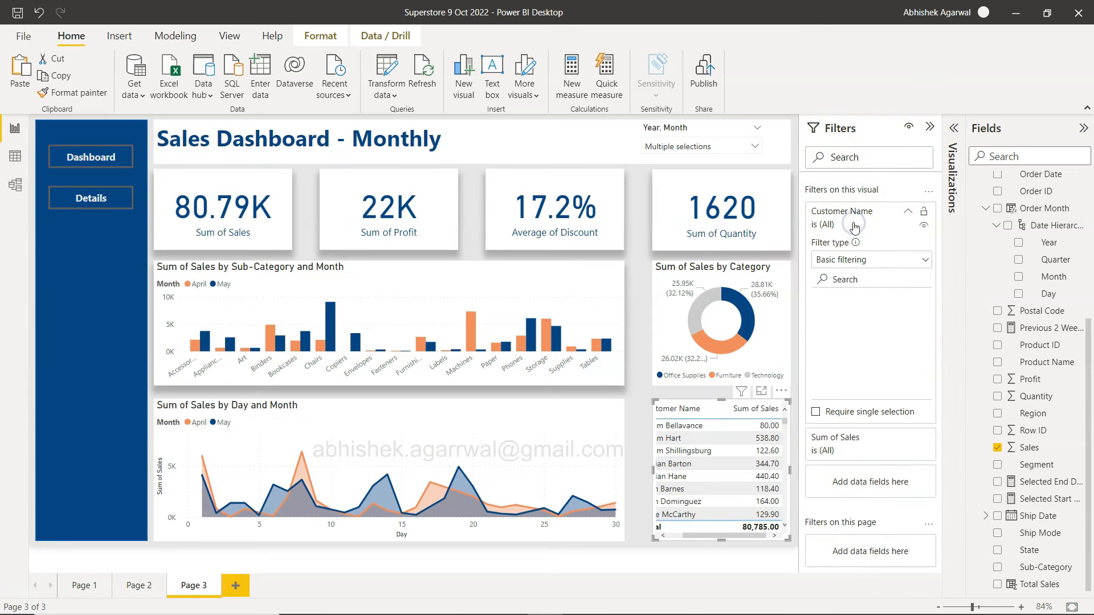
click(853, 263)
click(854, 314)
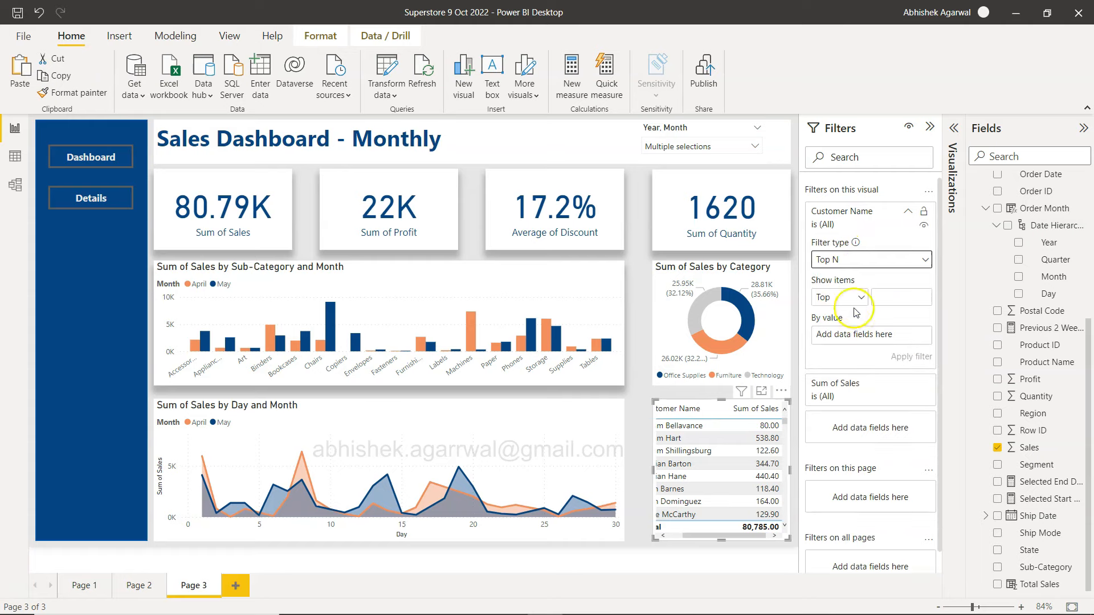
click(882, 296)
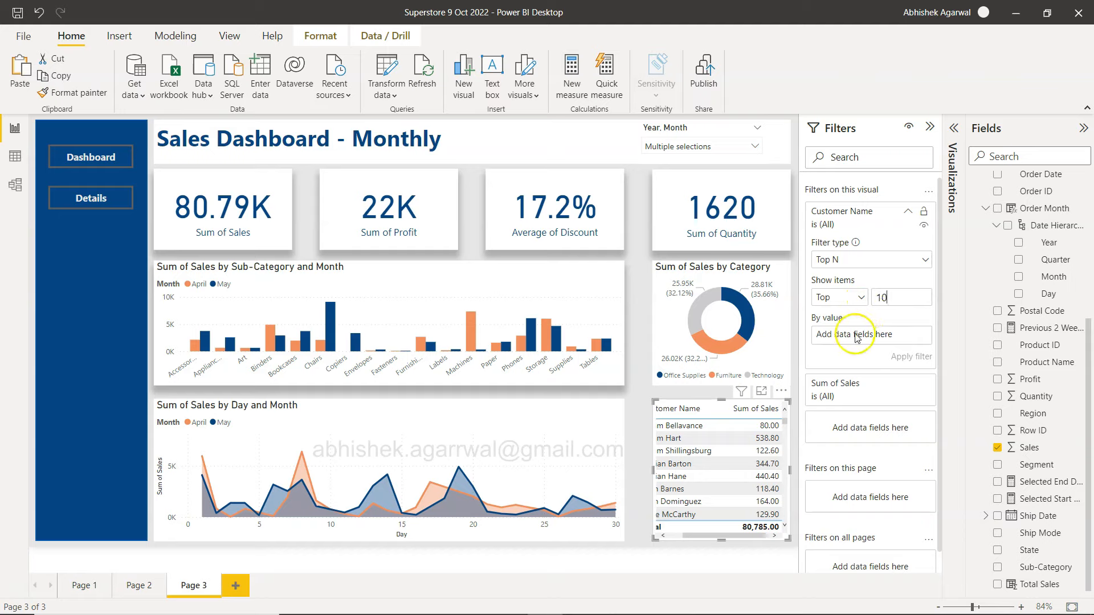
drag(1025, 447, 866, 341)
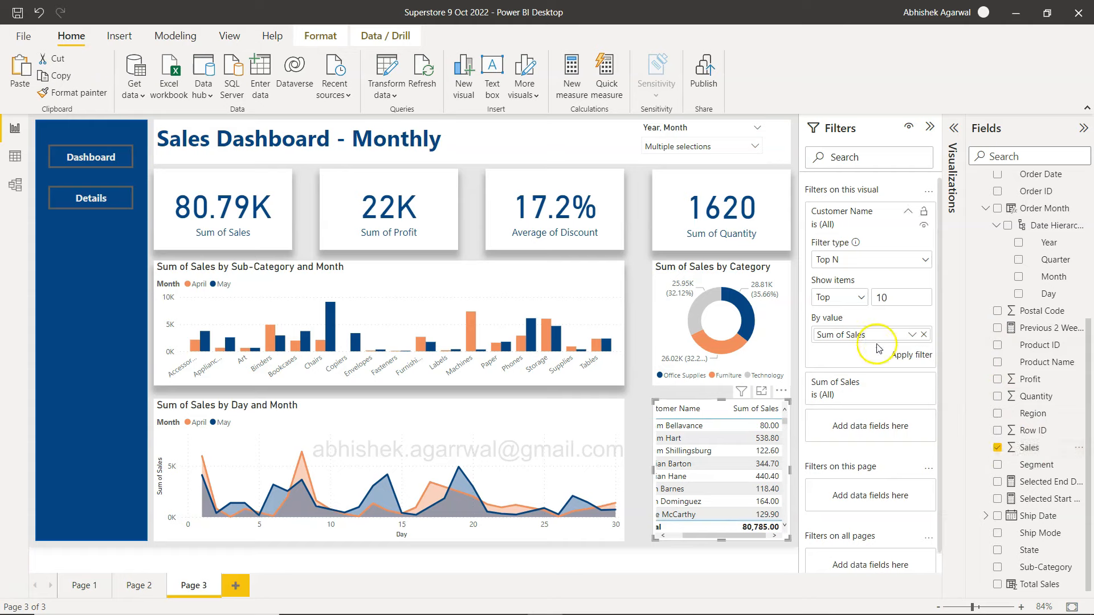
click(899, 356)
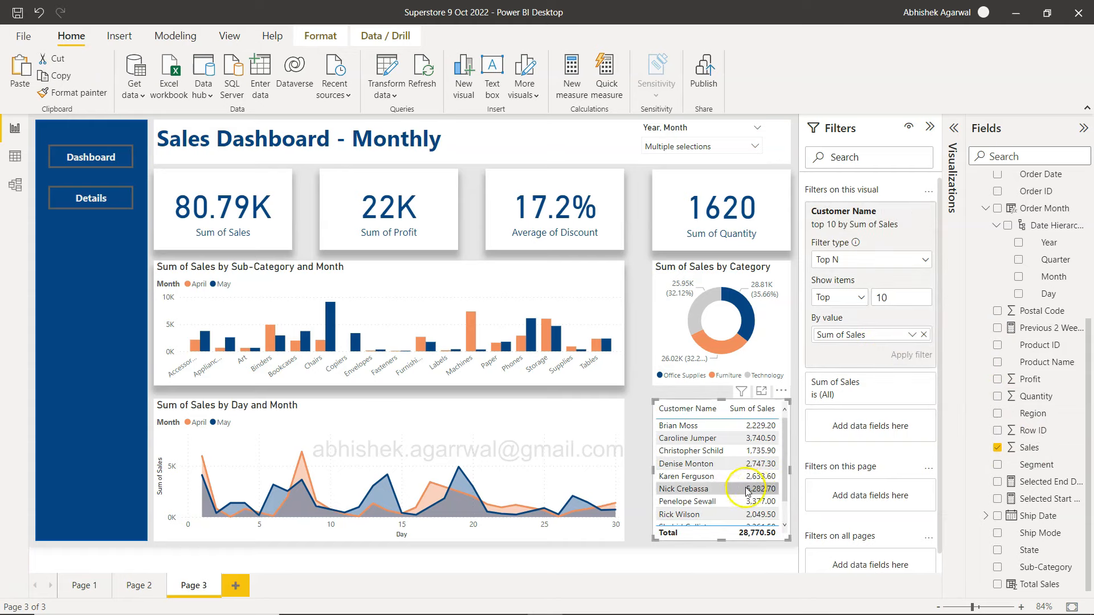
scroll(752, 475, down, 1)
scroll(751, 477, up, 1)
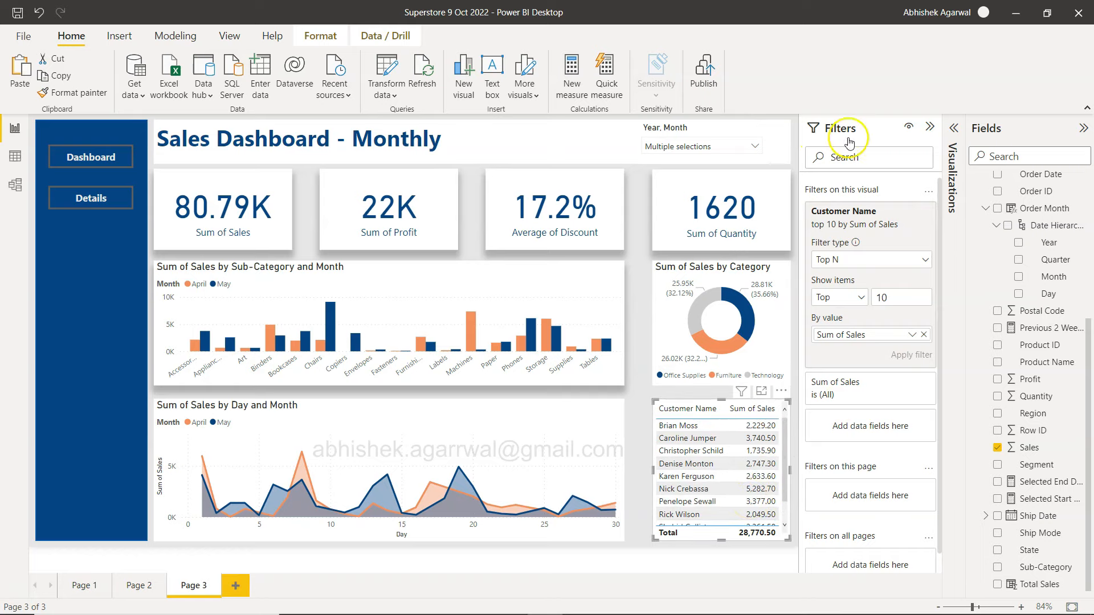
click(935, 128)
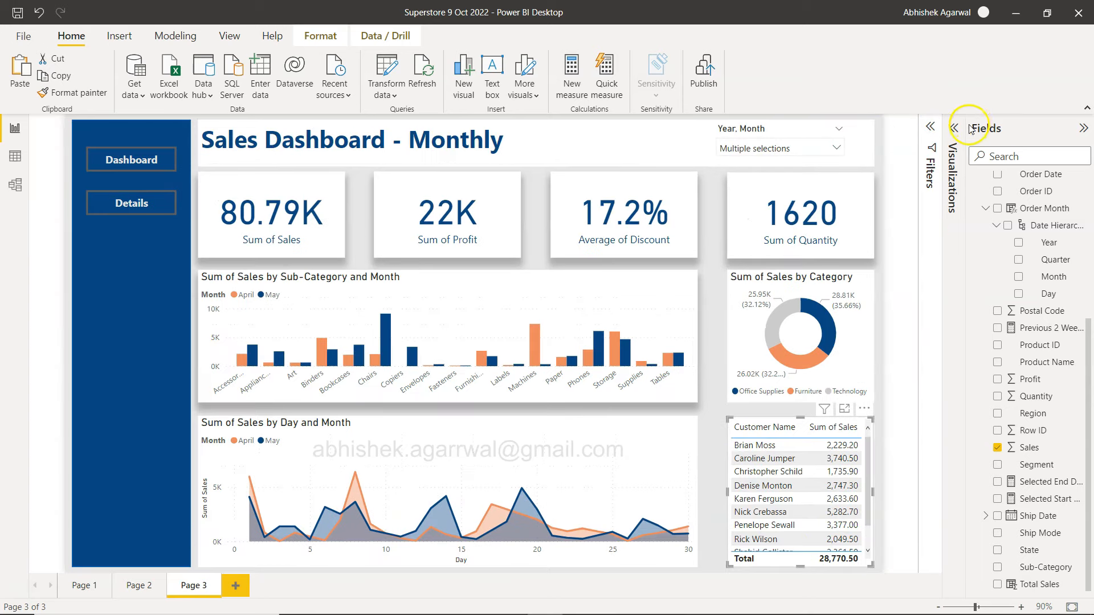
Step: Check the finished dashboard on Page 2 for reference and return to Page 3
click(125, 520)
click(140, 584)
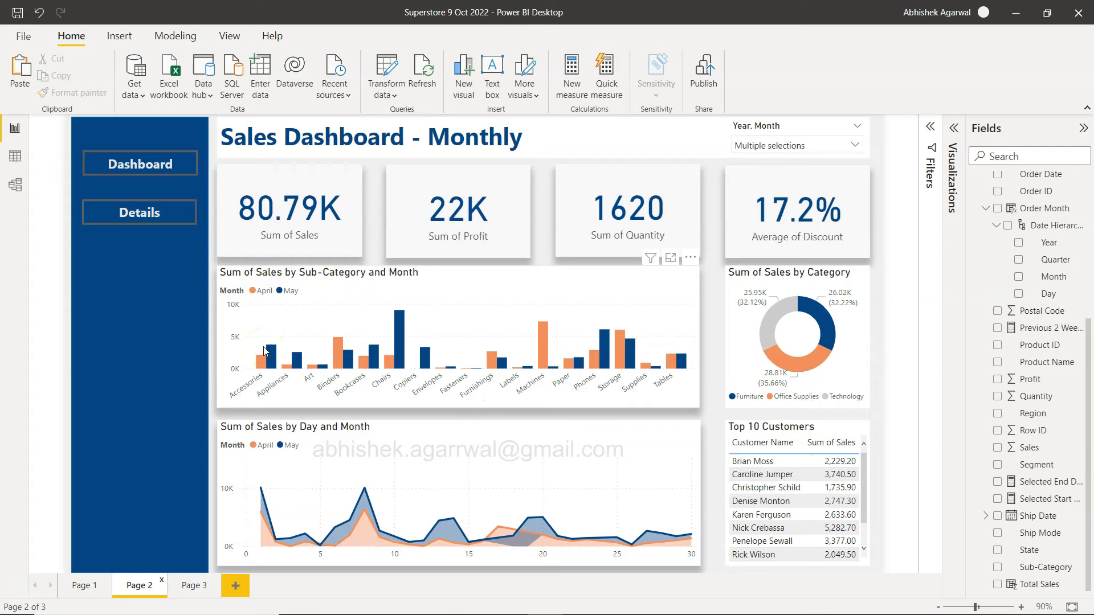
click(191, 585)
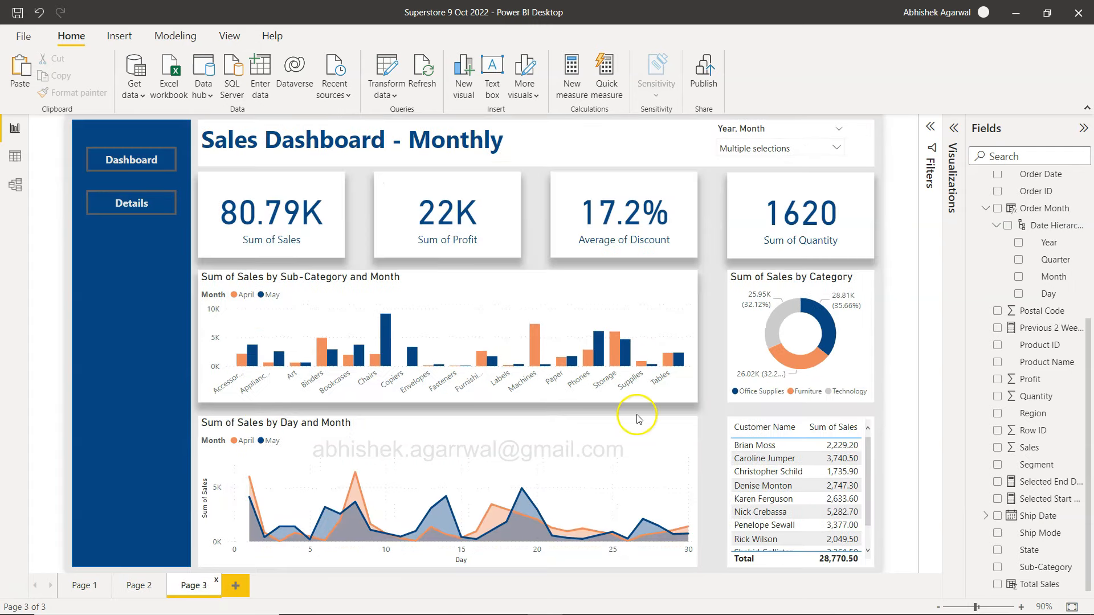
Step: Turn on the shadow effect for the category donut chart and set its position to Bottom
click(754, 286)
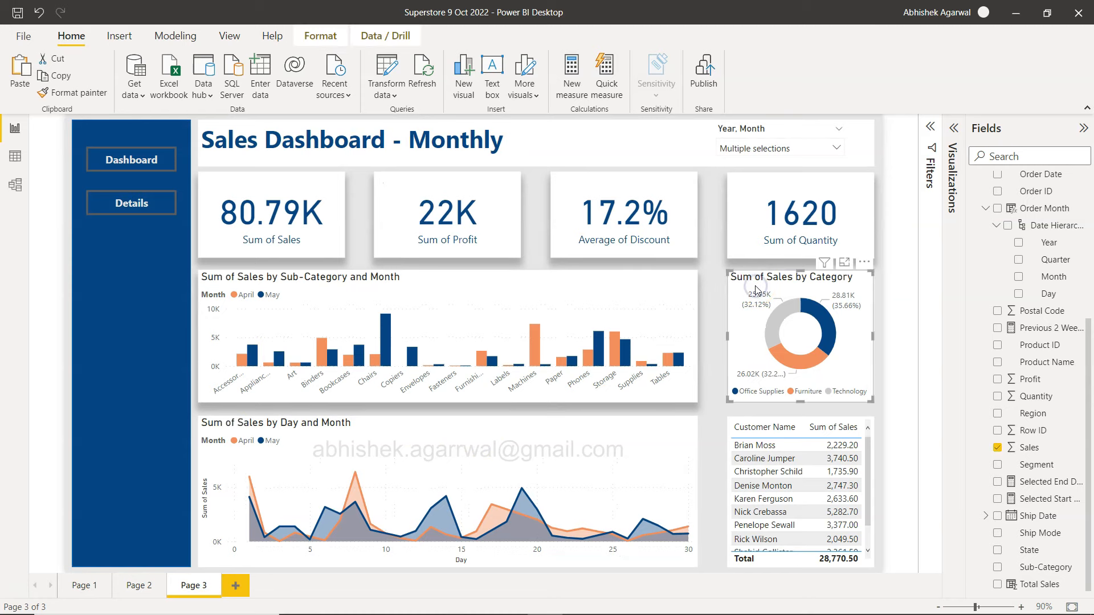
click(955, 129)
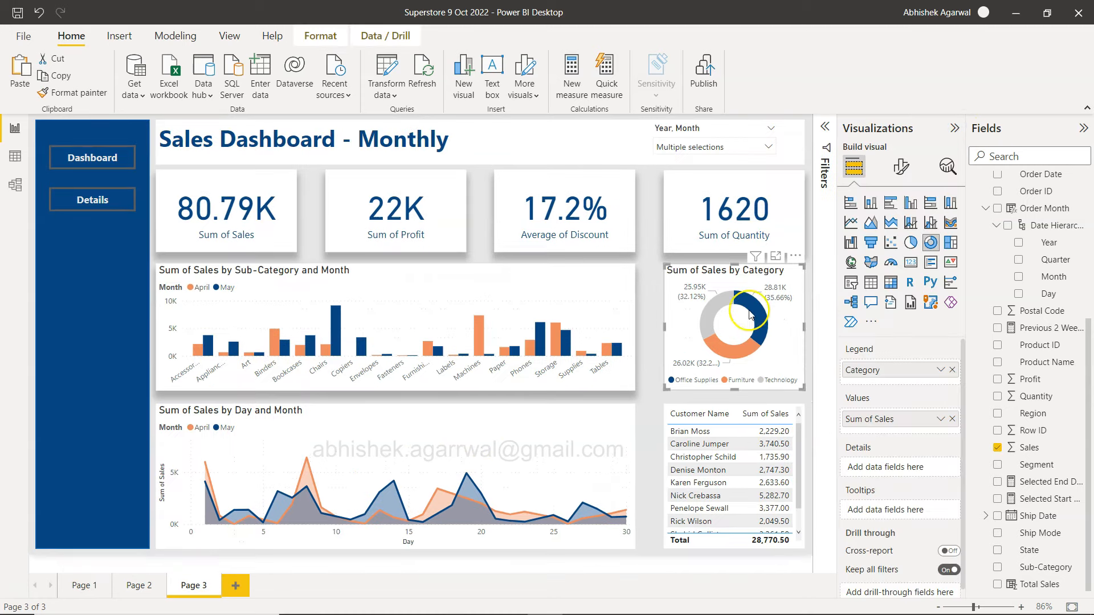
click(906, 166)
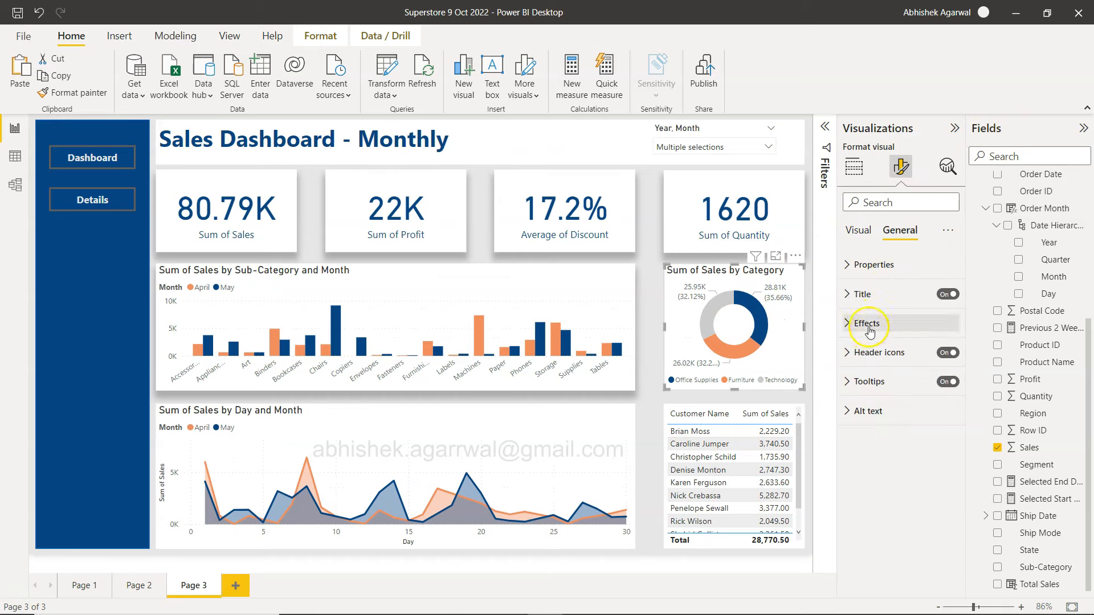
click(869, 322)
click(942, 504)
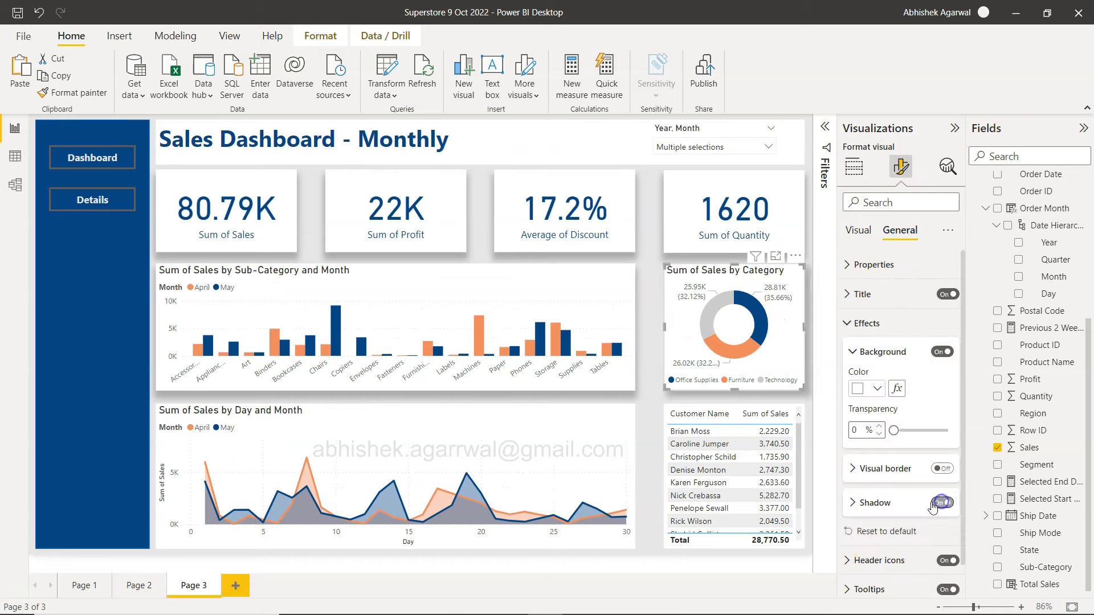
click(890, 501)
scroll(883, 540, down, 3)
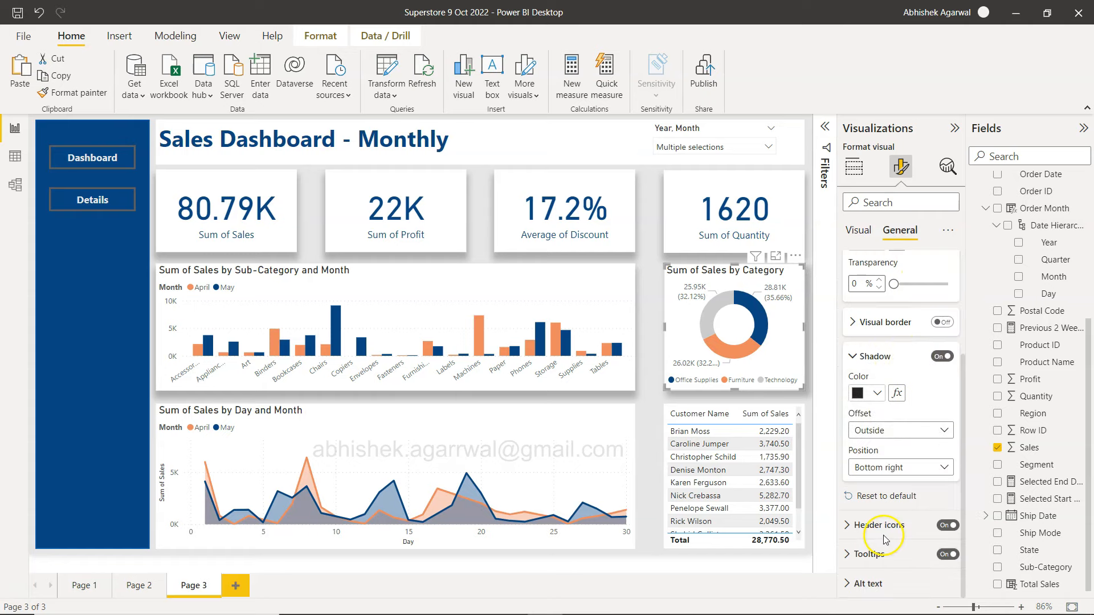
click(885, 467)
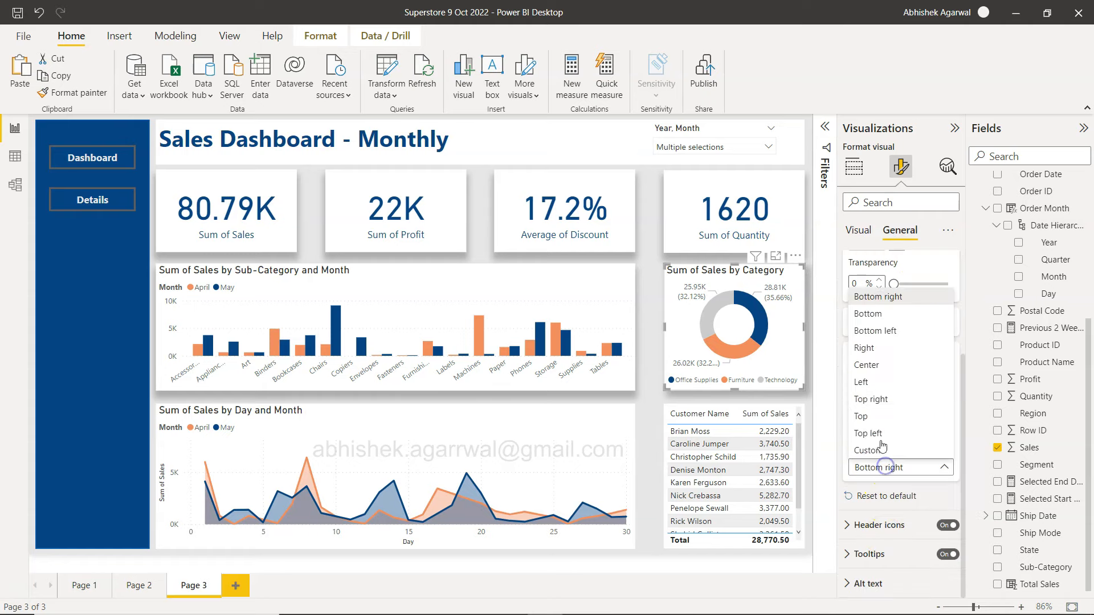
click(867, 313)
Step: Turn on the shadow effect for the customer table and set its position to Bottom
click(797, 417)
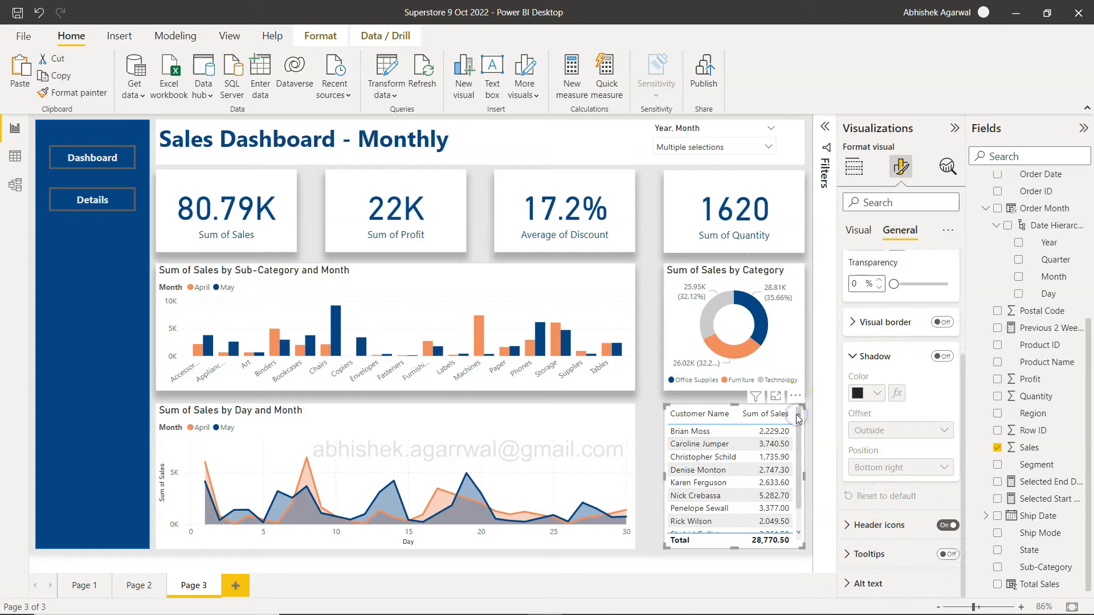
click(943, 357)
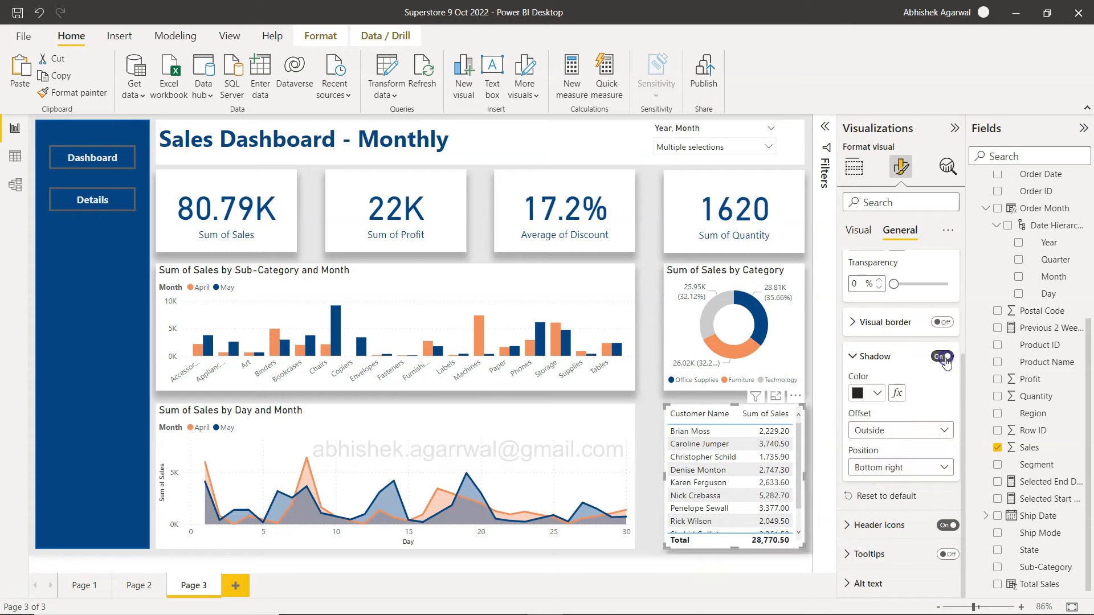
click(895, 471)
click(868, 314)
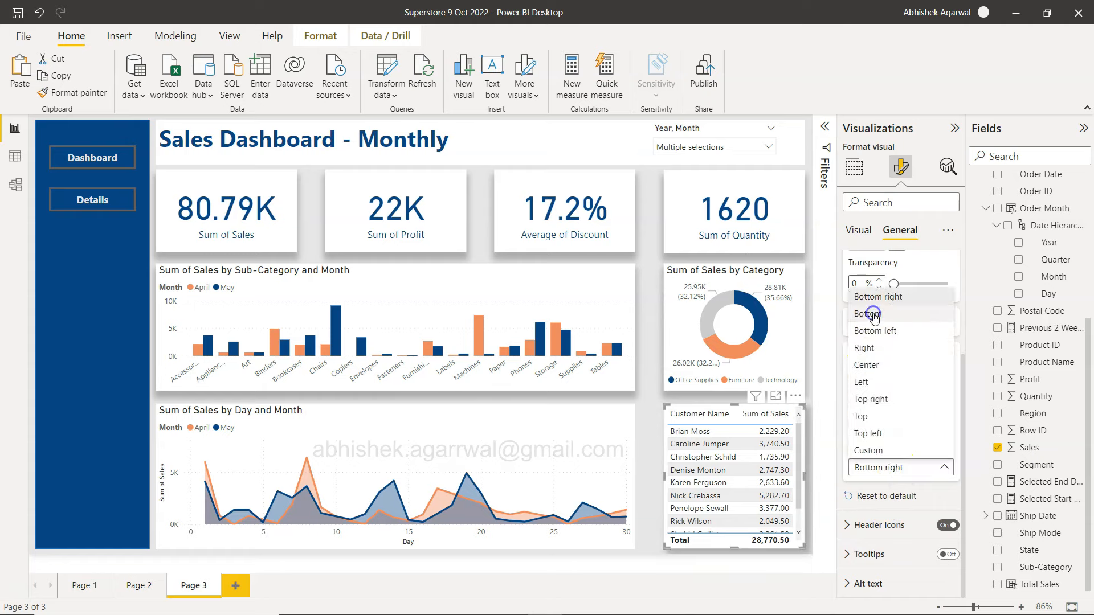
click(647, 474)
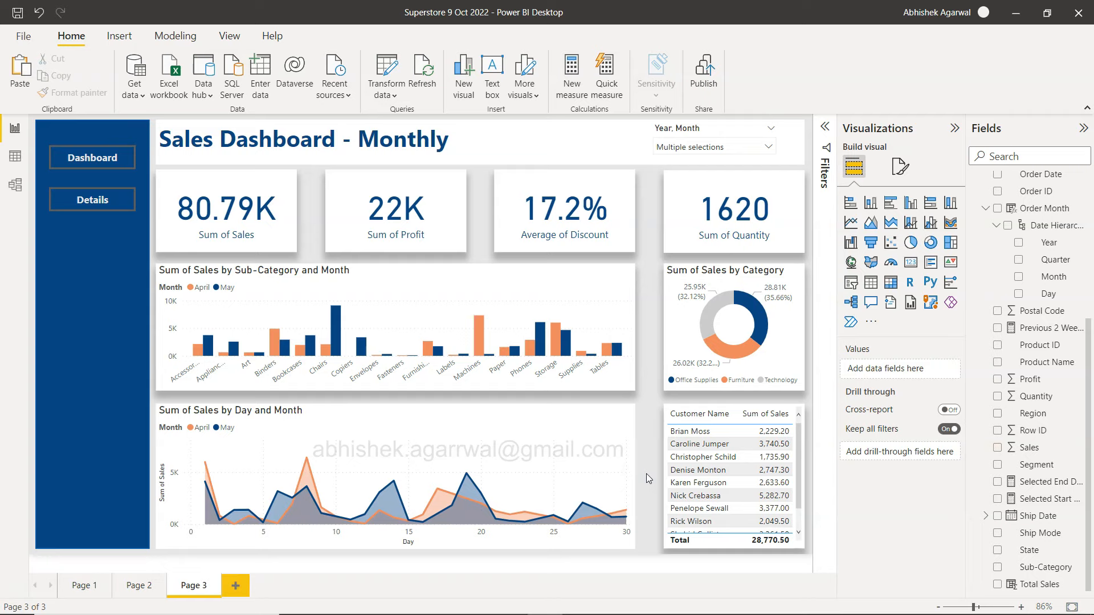
click(643, 475)
Step: Turn on a shadow for the Sum of Sales by Day and Month chart with Bottom position, and save the report
click(619, 425)
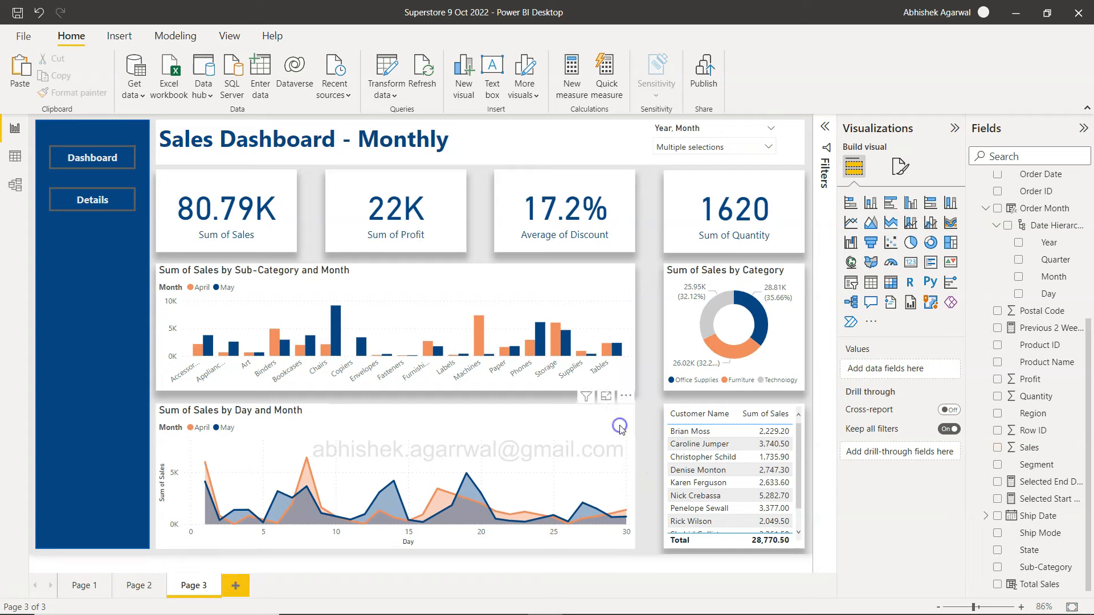
click(899, 164)
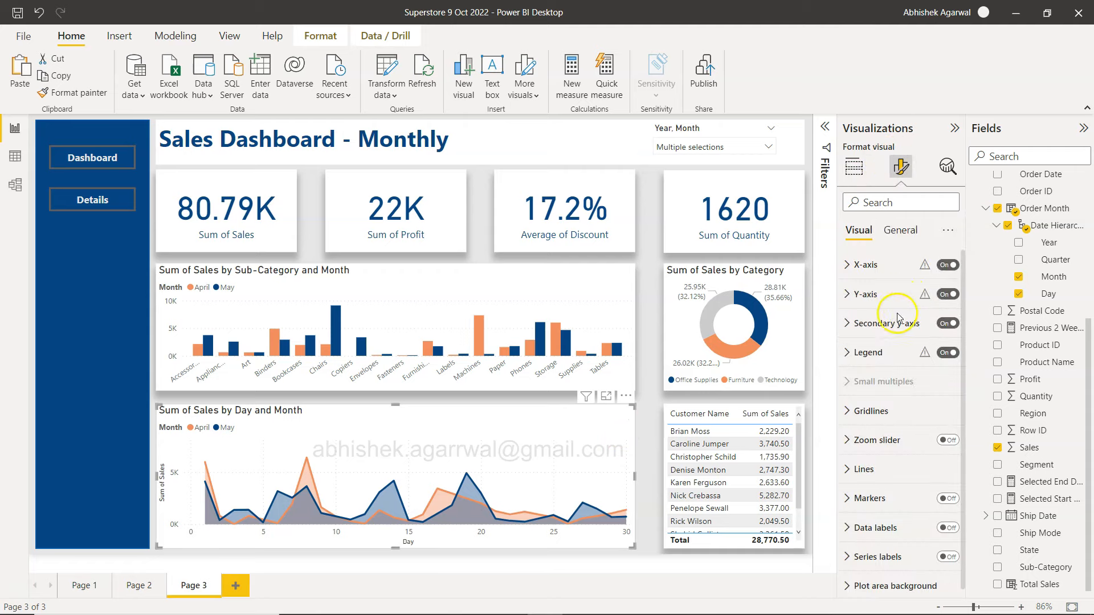
click(899, 230)
click(887, 322)
click(941, 502)
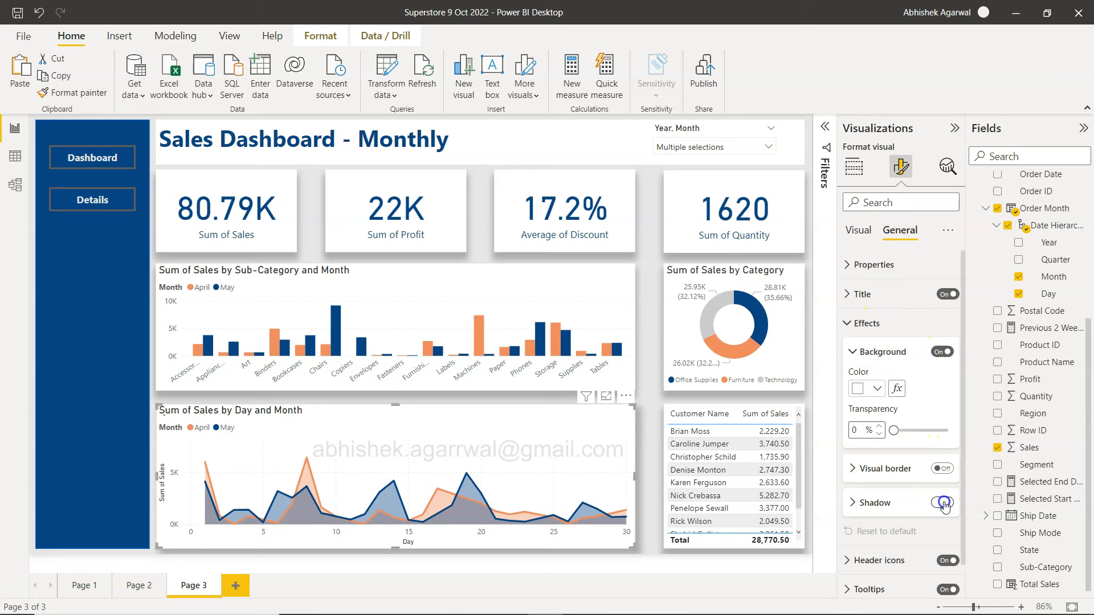
click(912, 503)
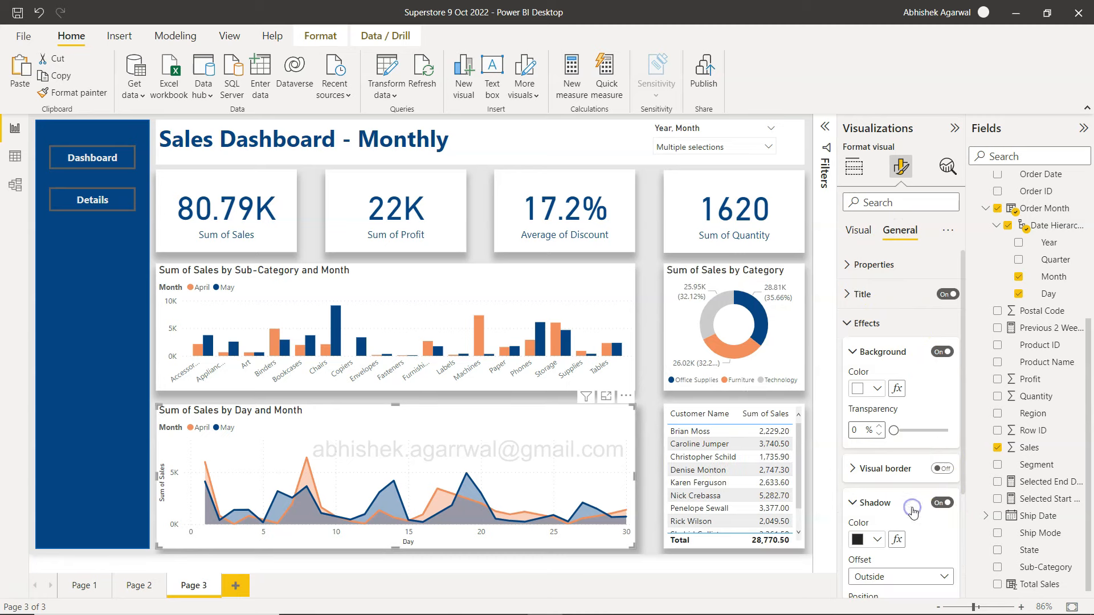
scroll(891, 581, down, 2)
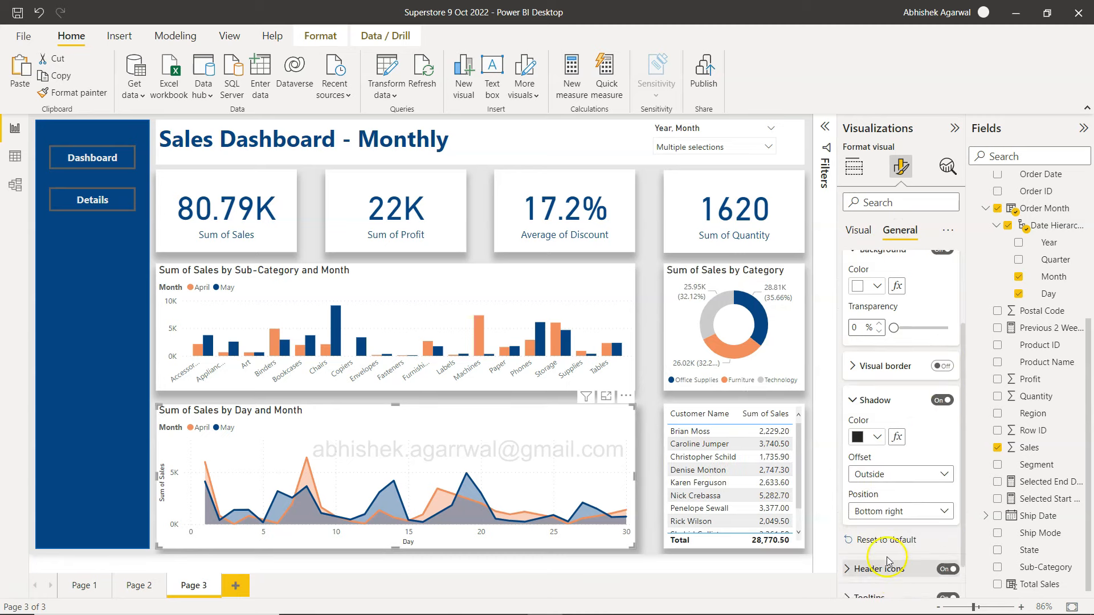
click(880, 511)
click(889, 361)
click(653, 459)
click(17, 14)
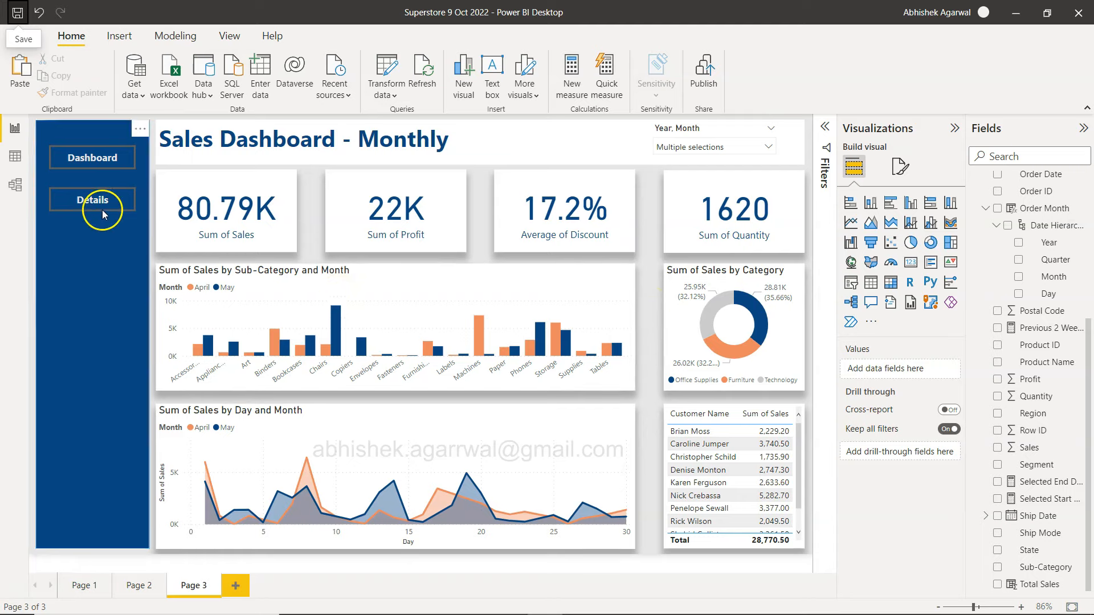
Step: Check on Page 2 how the Details and Dashboard buttons switch between views, and return to Page 3
click(98, 164)
click(94, 196)
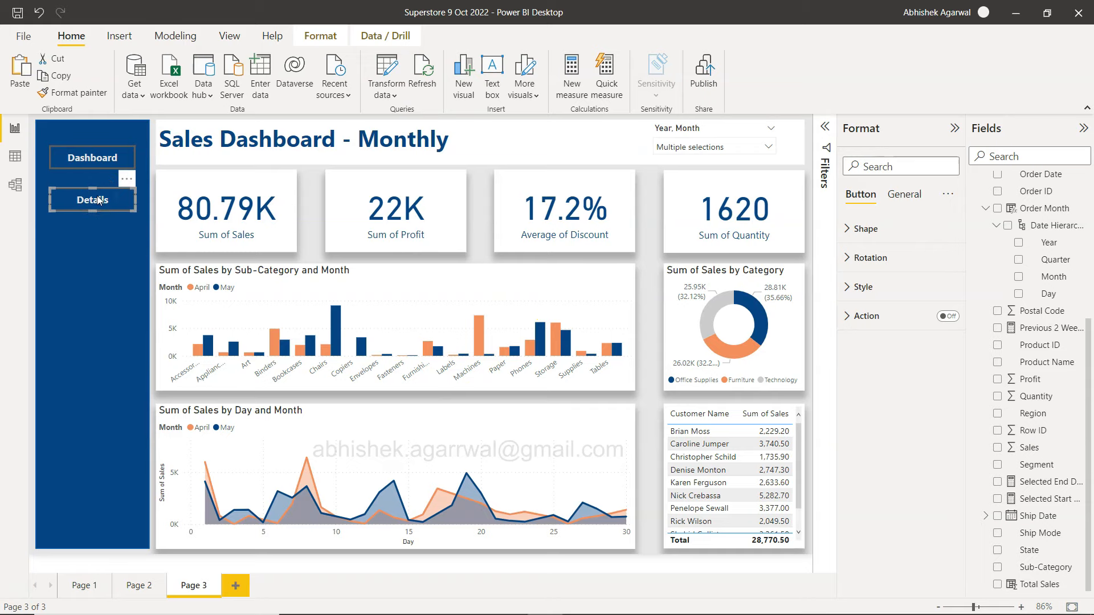
click(139, 586)
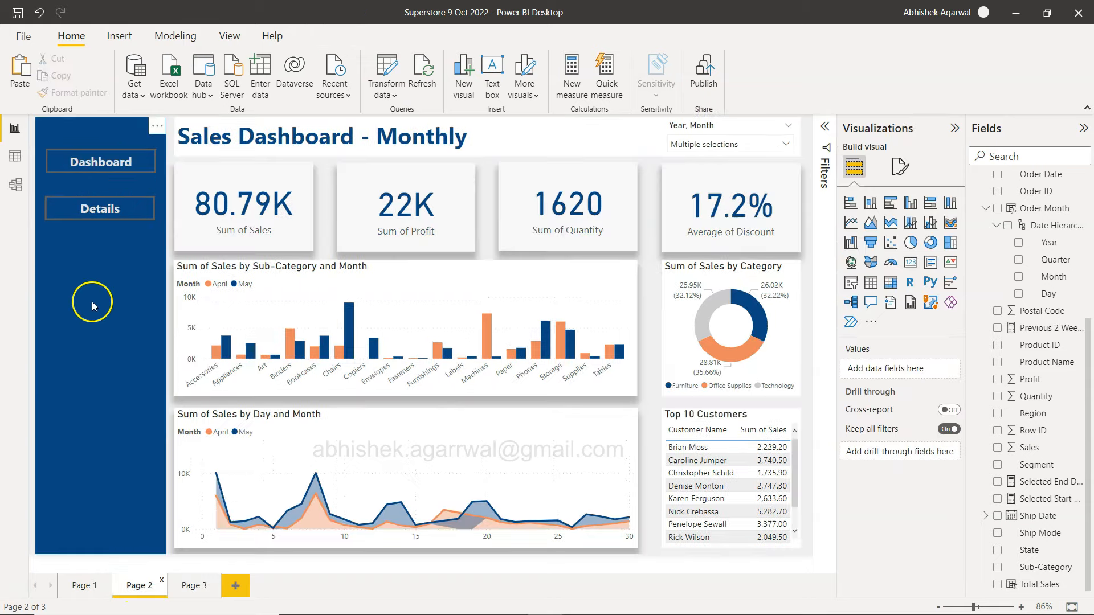
click(104, 210)
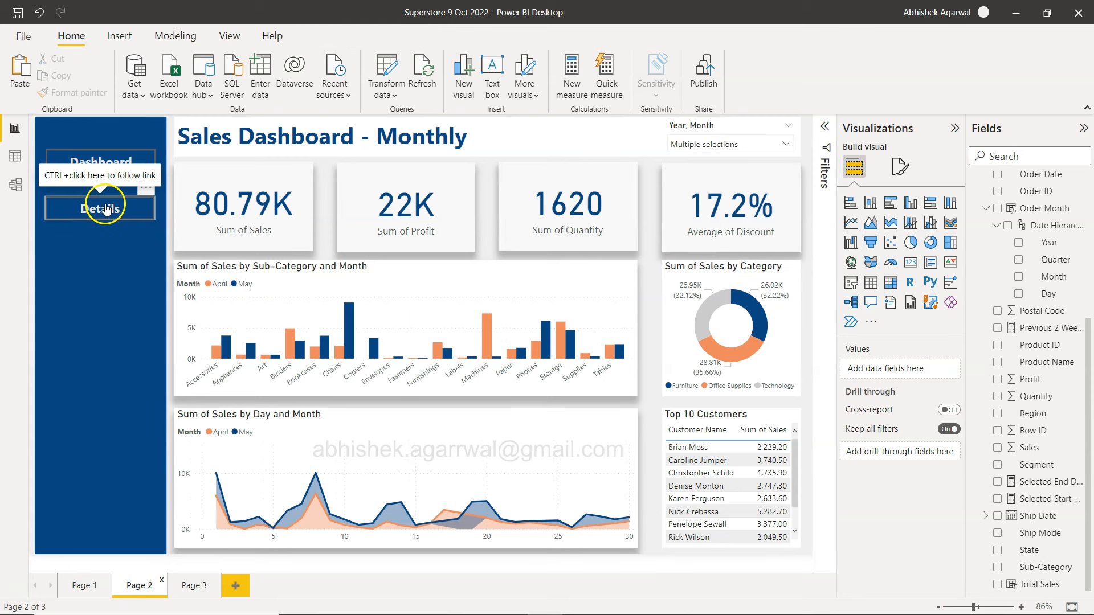
ctrl+click(105, 209)
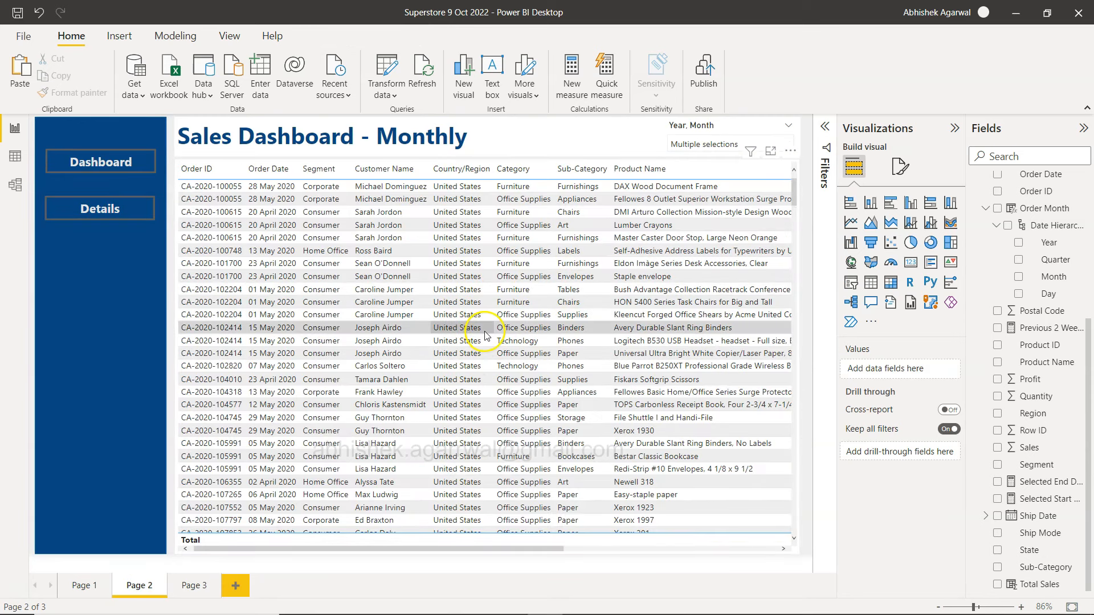
click(111, 162)
ctrl+click(114, 164)
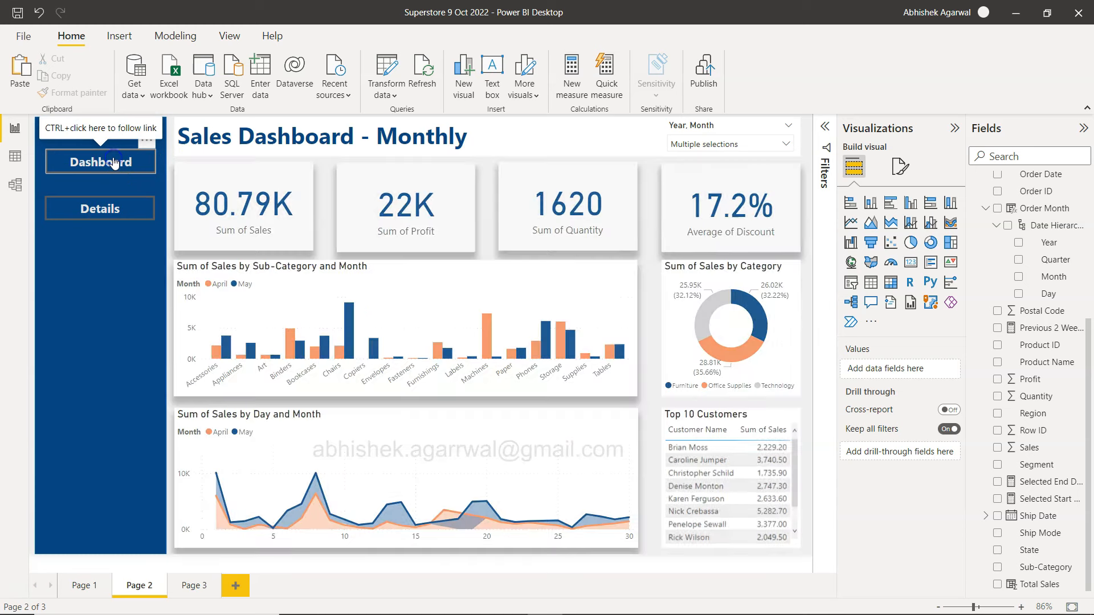
click(194, 586)
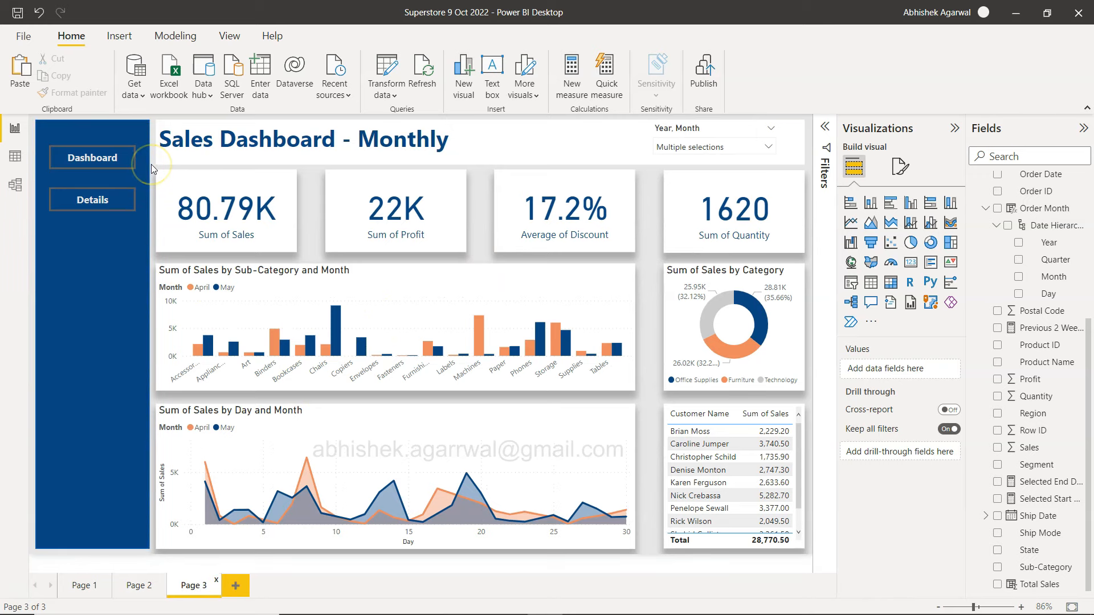
Step: Group the four cards, the three charts and the customer table on Page 3, with the Selection and Bookmarks panes shown
drag(152, 164, 809, 563)
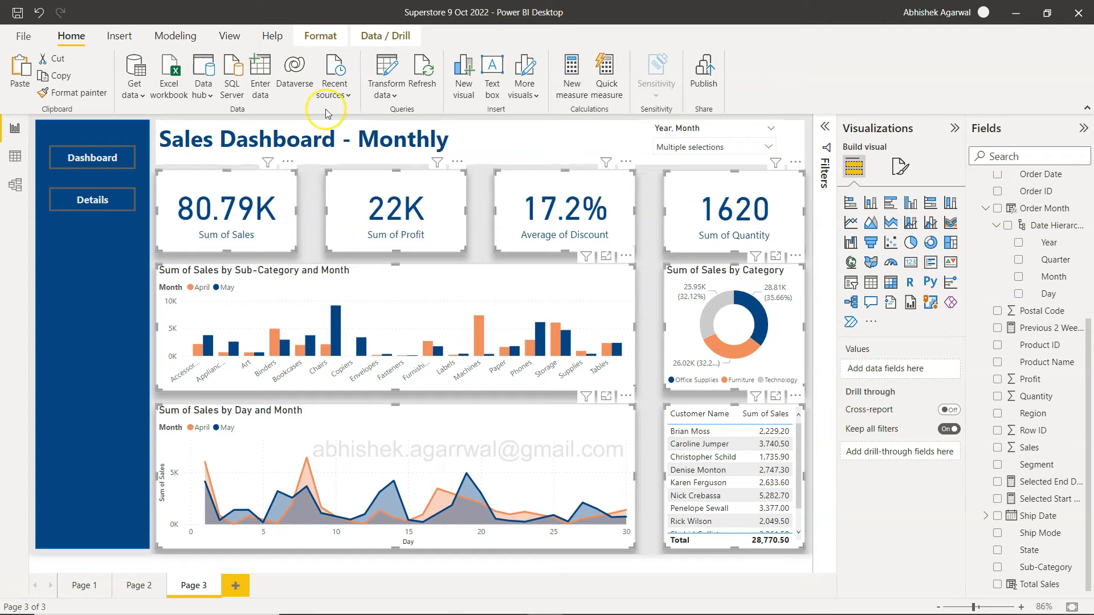
click(238, 36)
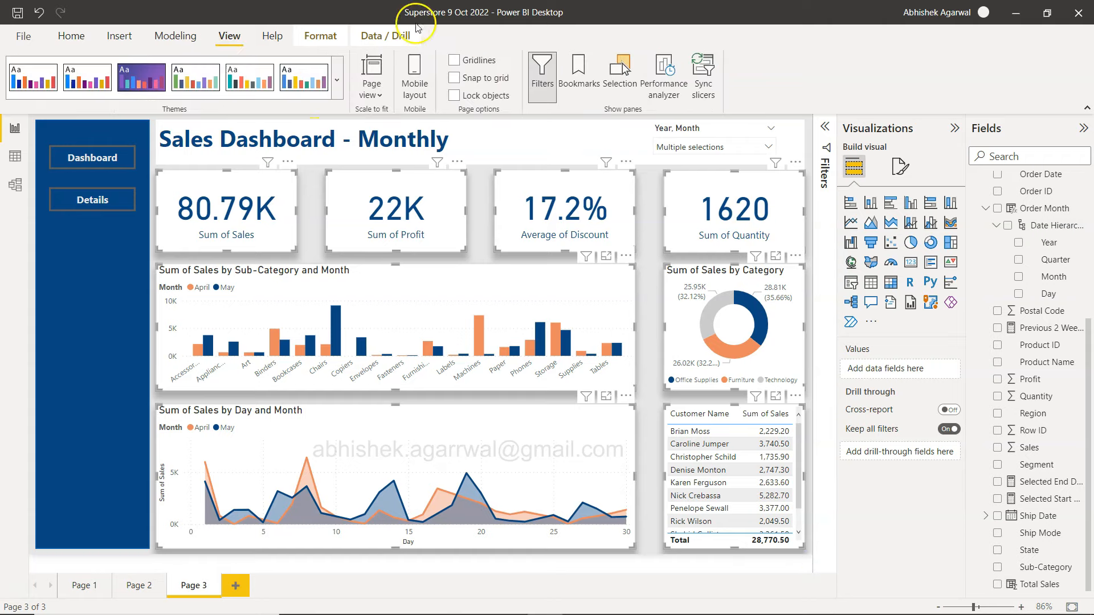
click(623, 80)
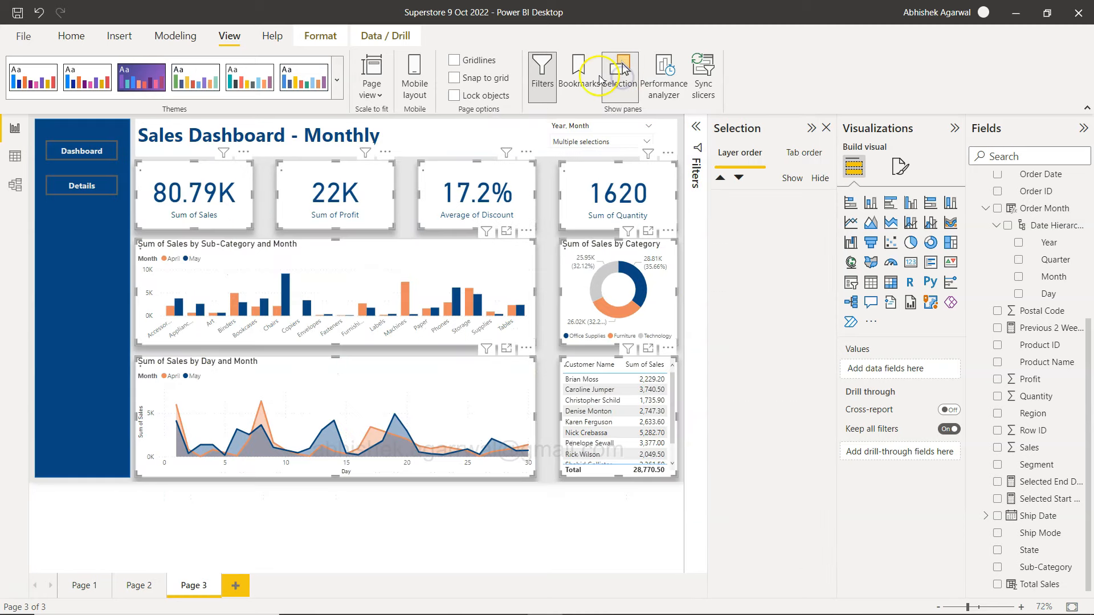
click(583, 75)
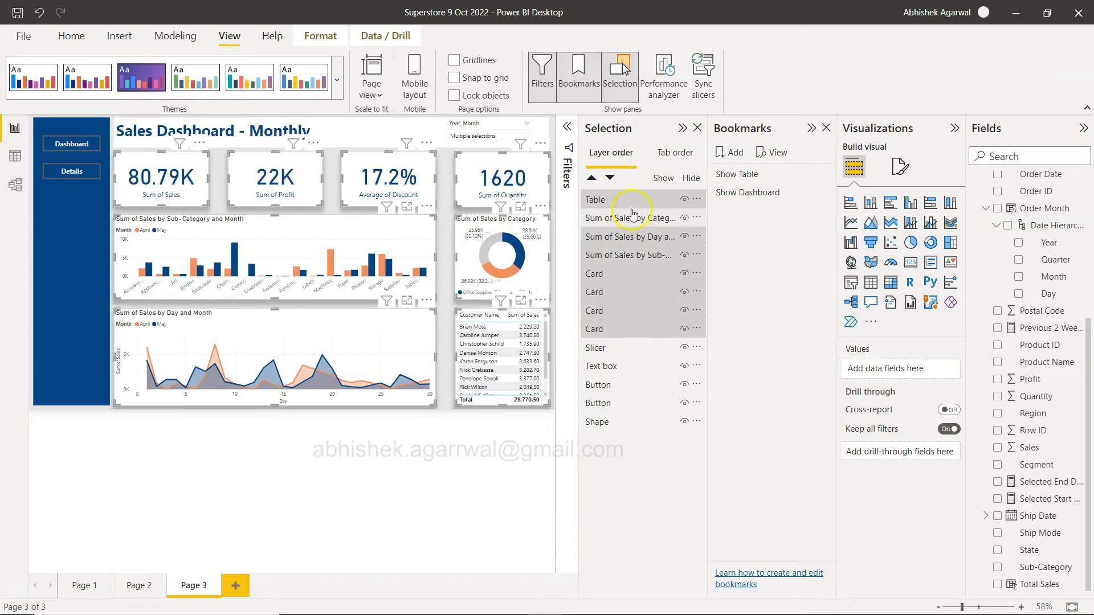
click(697, 200)
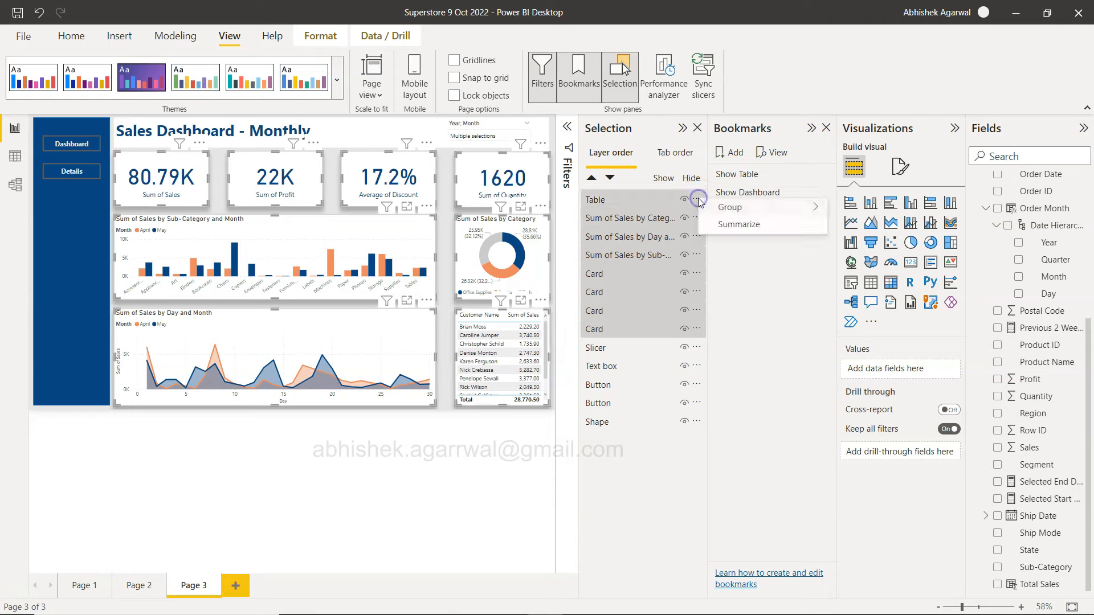
mouse_move(753, 207)
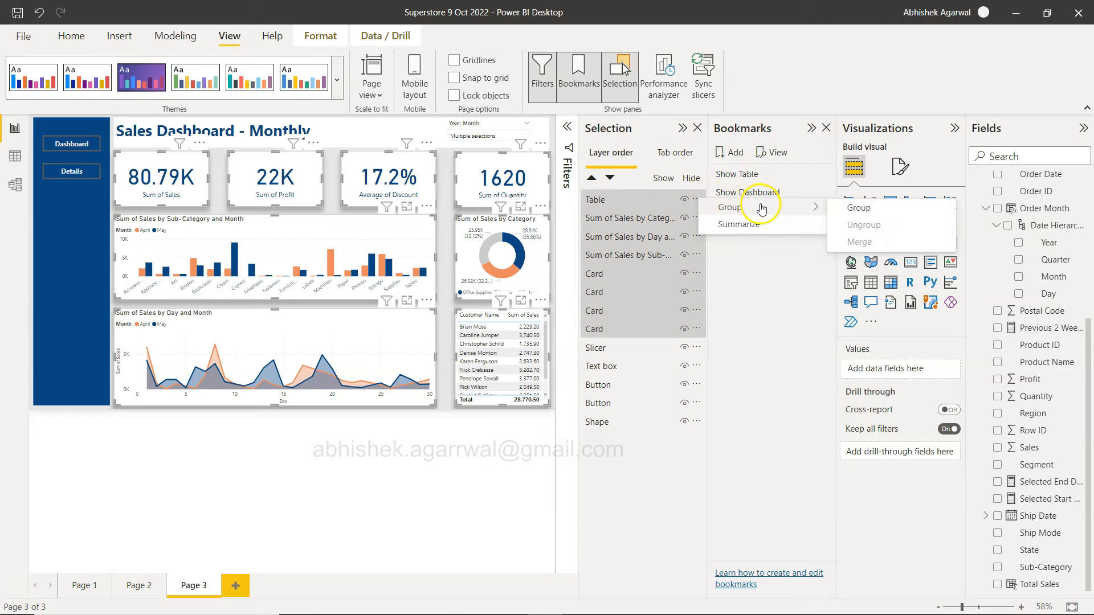
click(848, 210)
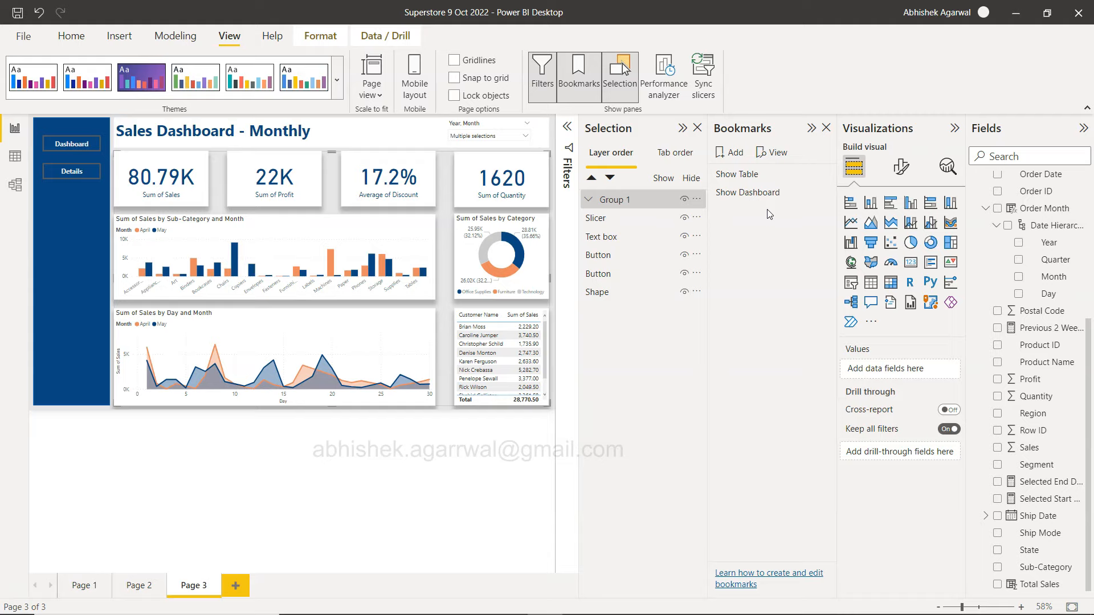
Step: Hide the group of dashboard visuals on Page 3
click(655, 201)
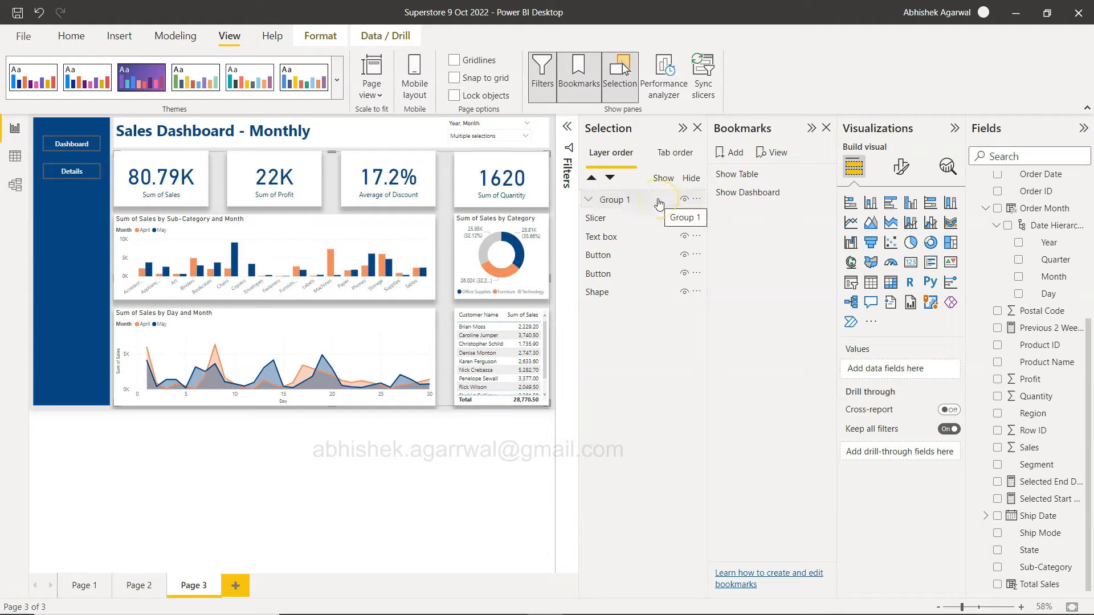
click(683, 200)
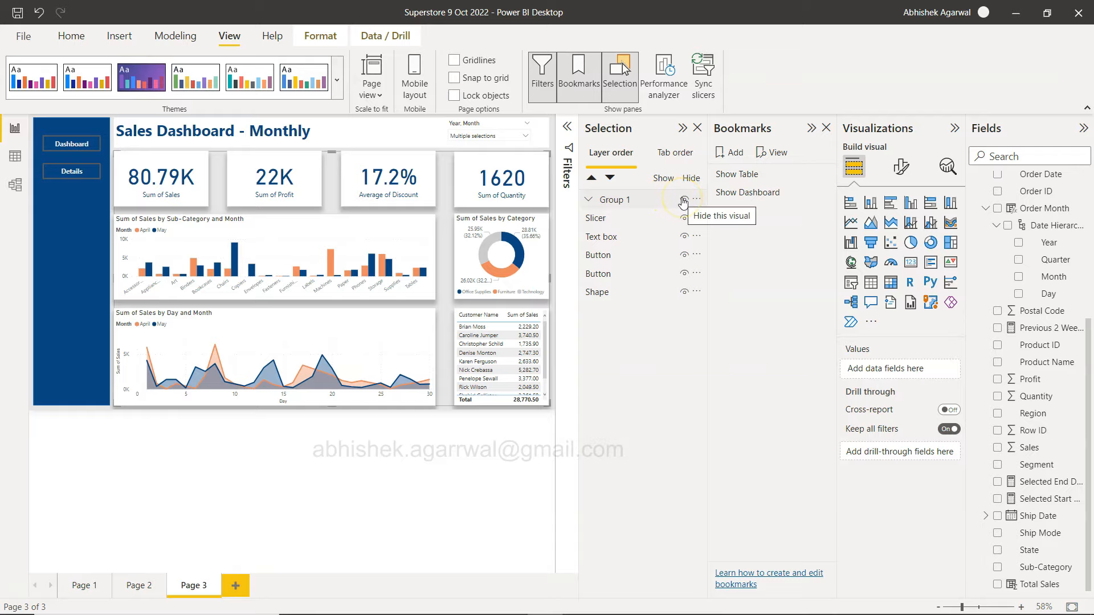
click(683, 200)
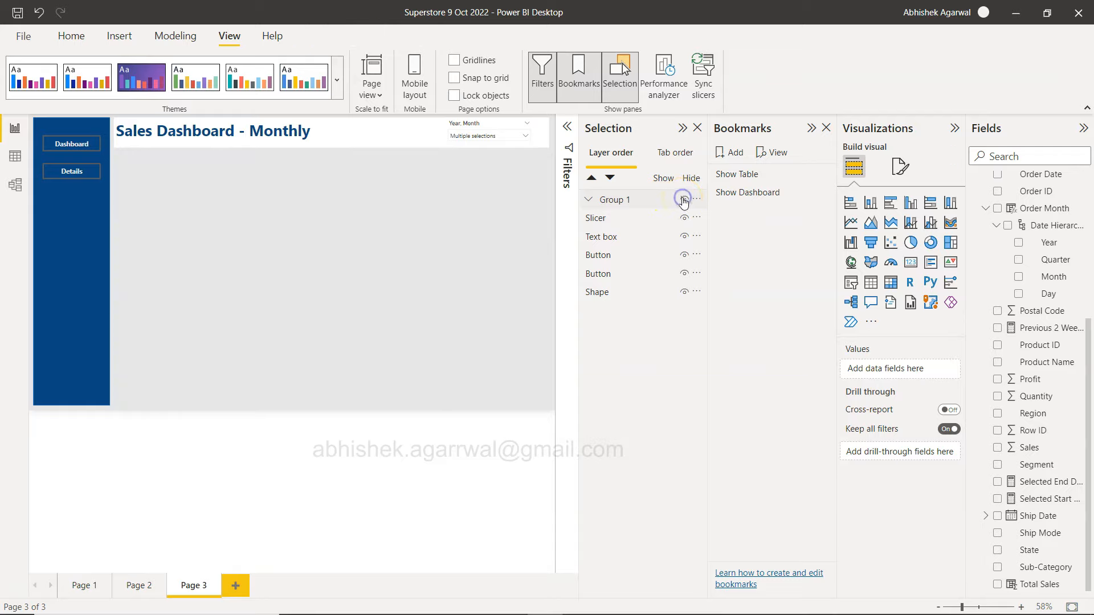
Step: Add a bookmark of the page with the visuals hidden and name it Show New Table
click(728, 153)
click(821, 210)
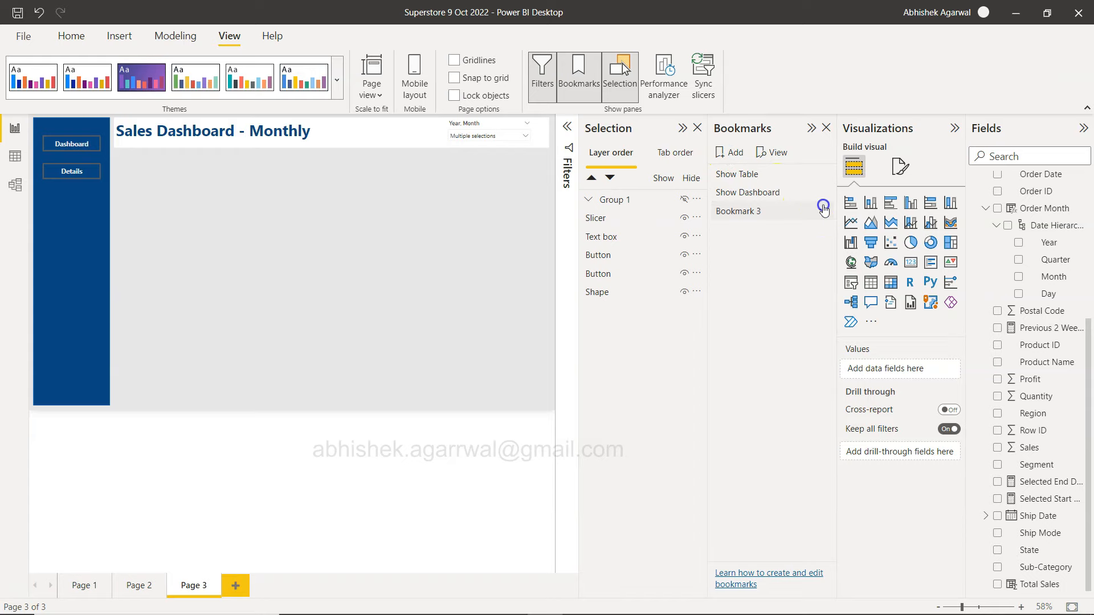
click(847, 232)
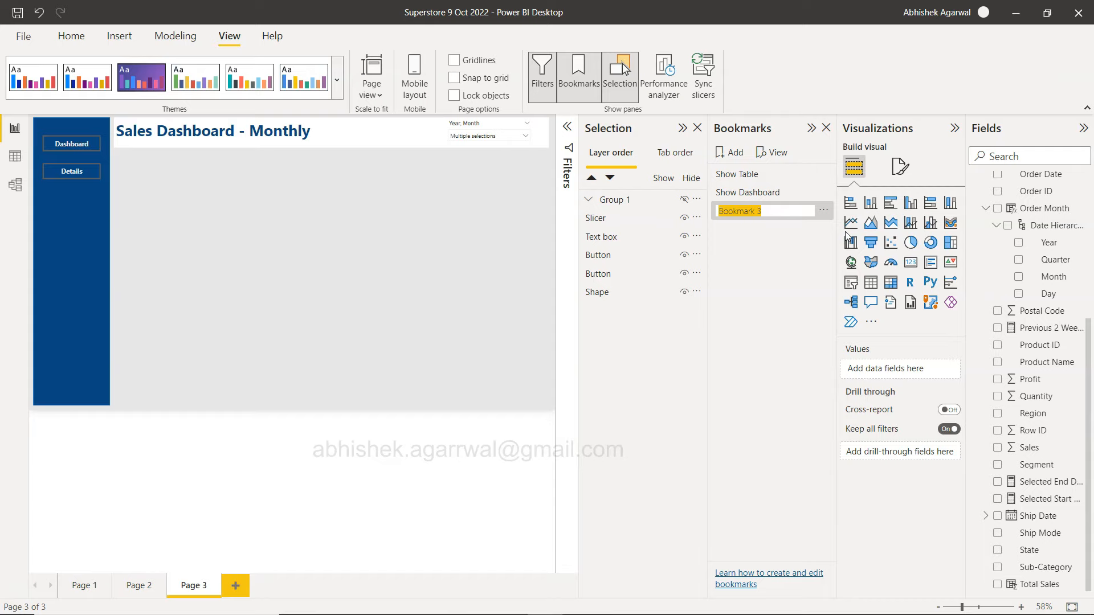
text(S)
key(Return)
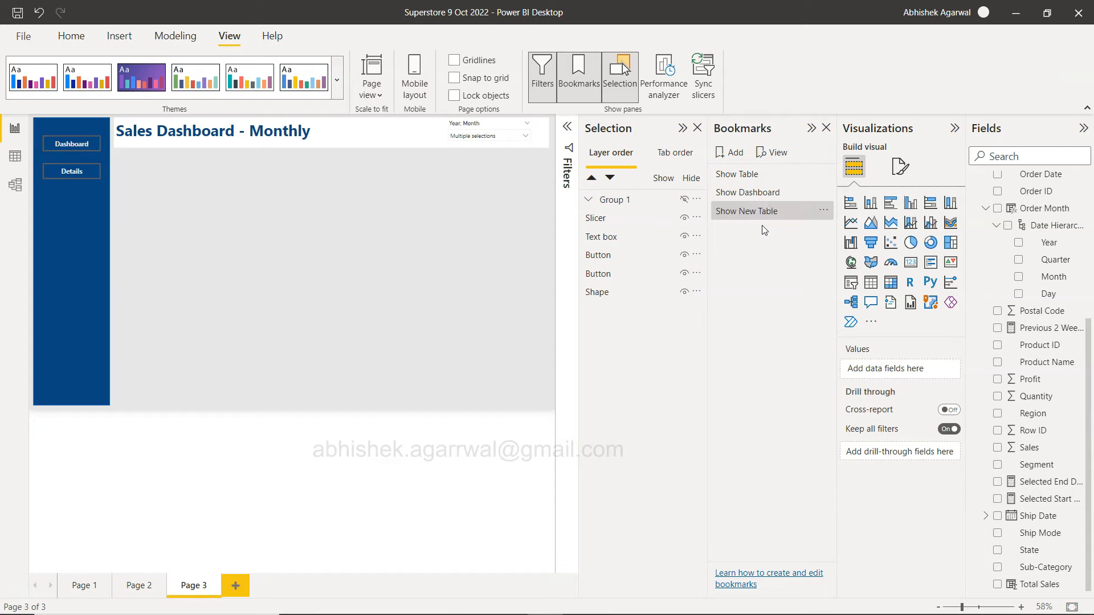
Step: Show the group of dashboard visuals again and add a bookmark of the page named Show New Dashboard
click(682, 199)
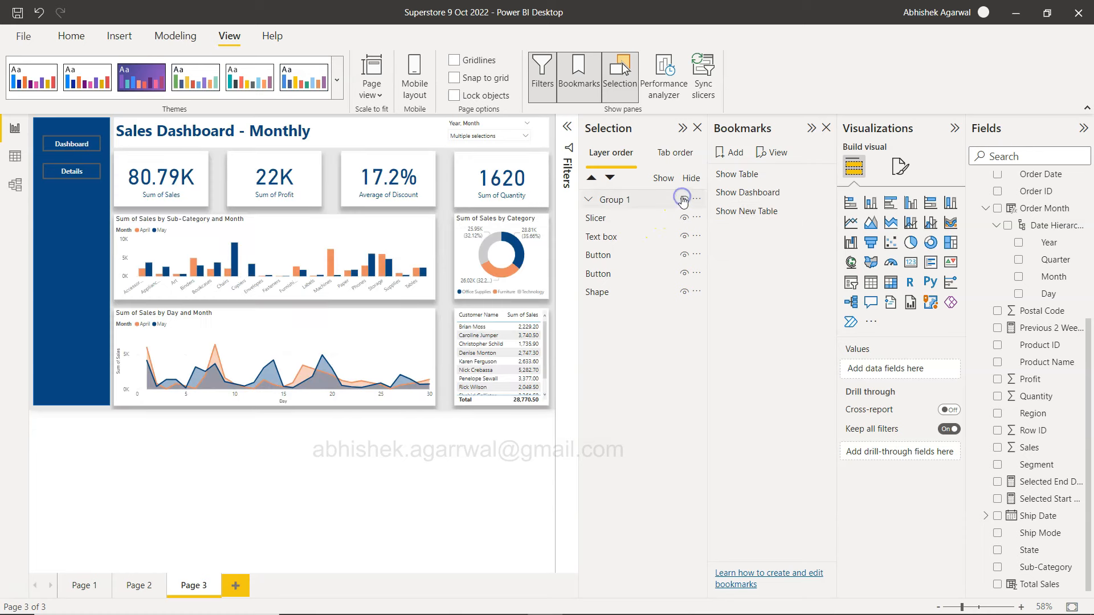
click(734, 155)
click(823, 229)
click(845, 251)
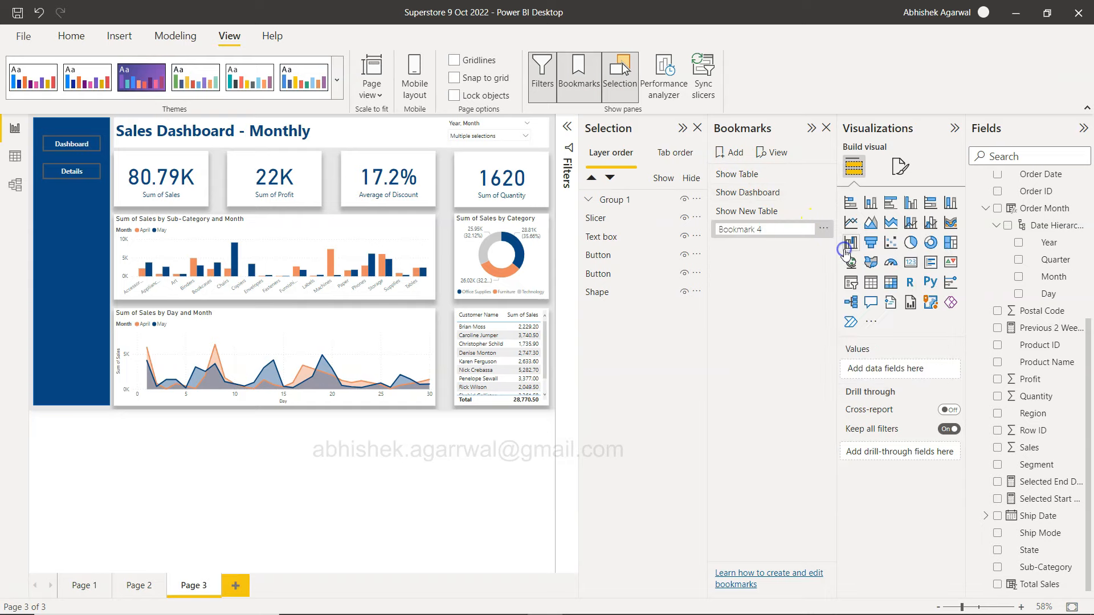
text(Show New Dashboard)
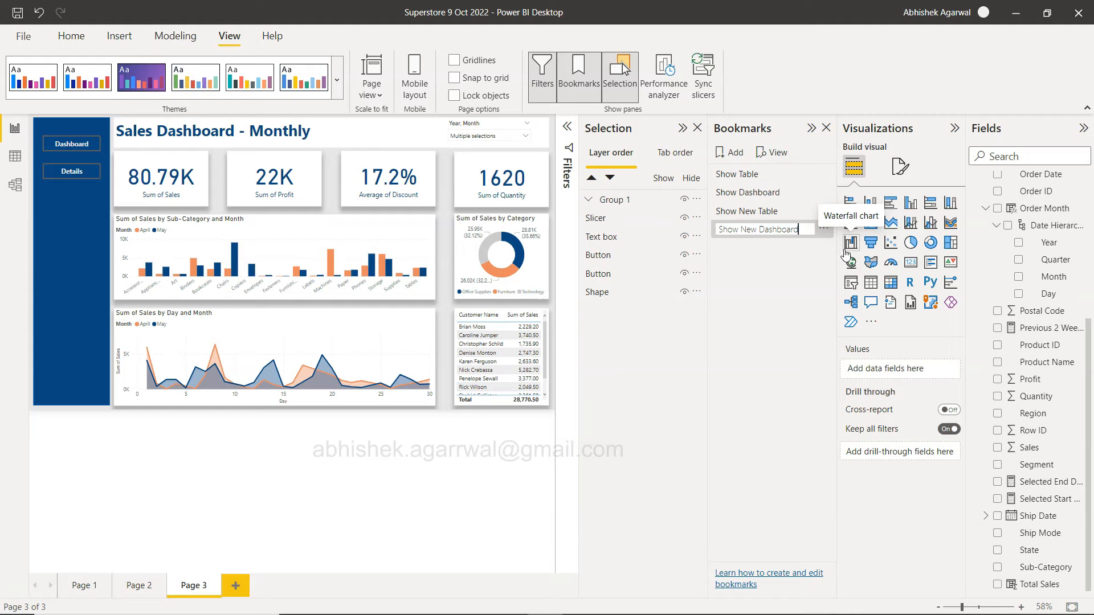
key(Return)
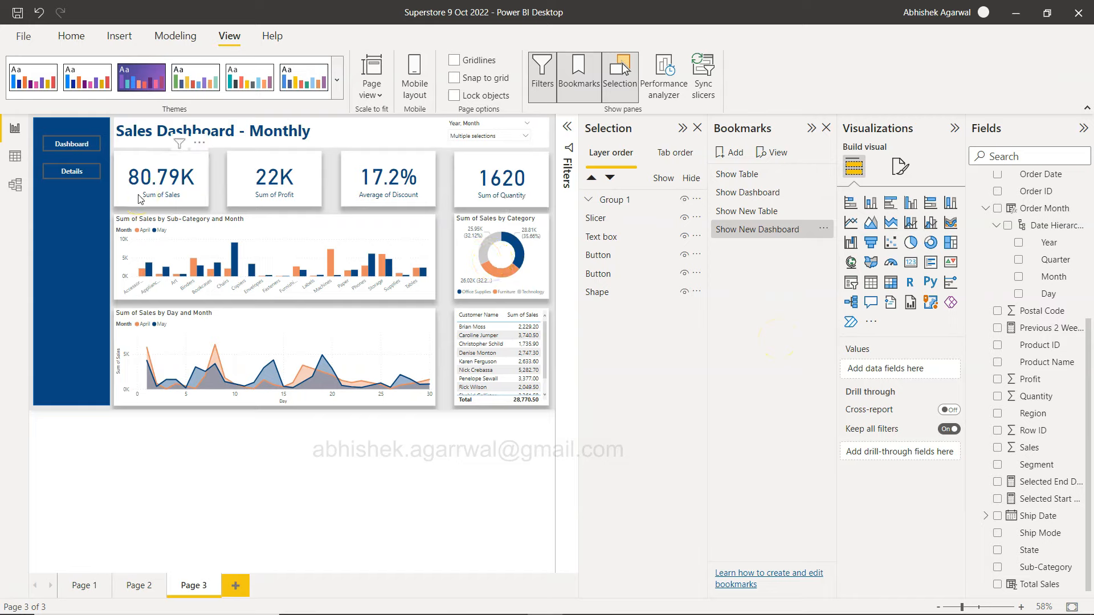
Step: Turn on the Dashboard button's action with type Bookmark and link it to the Show New Dashboard bookmark
click(70, 144)
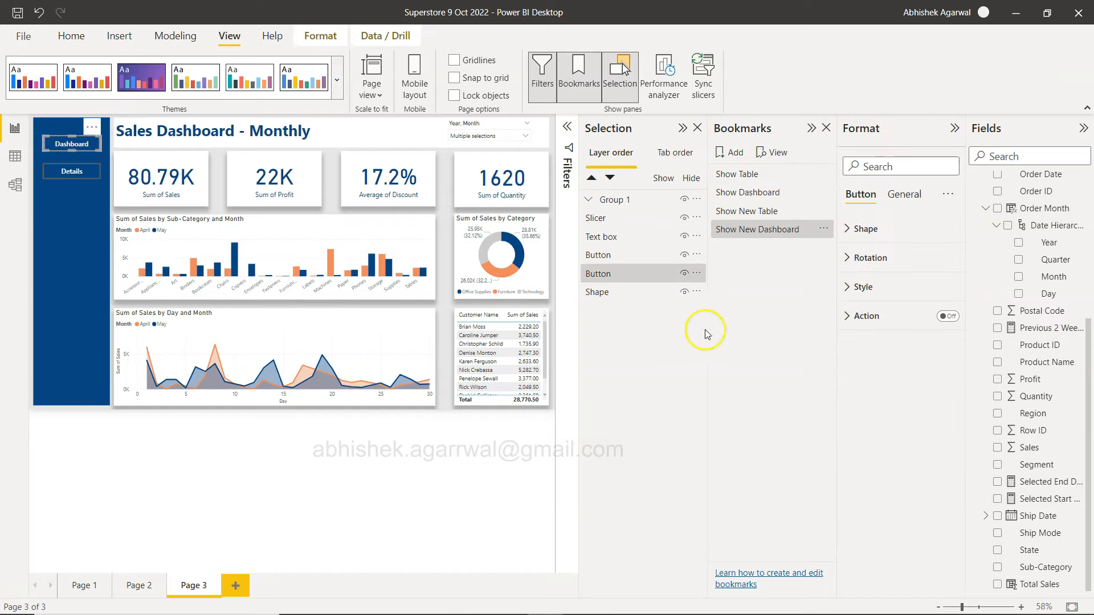
click(959, 318)
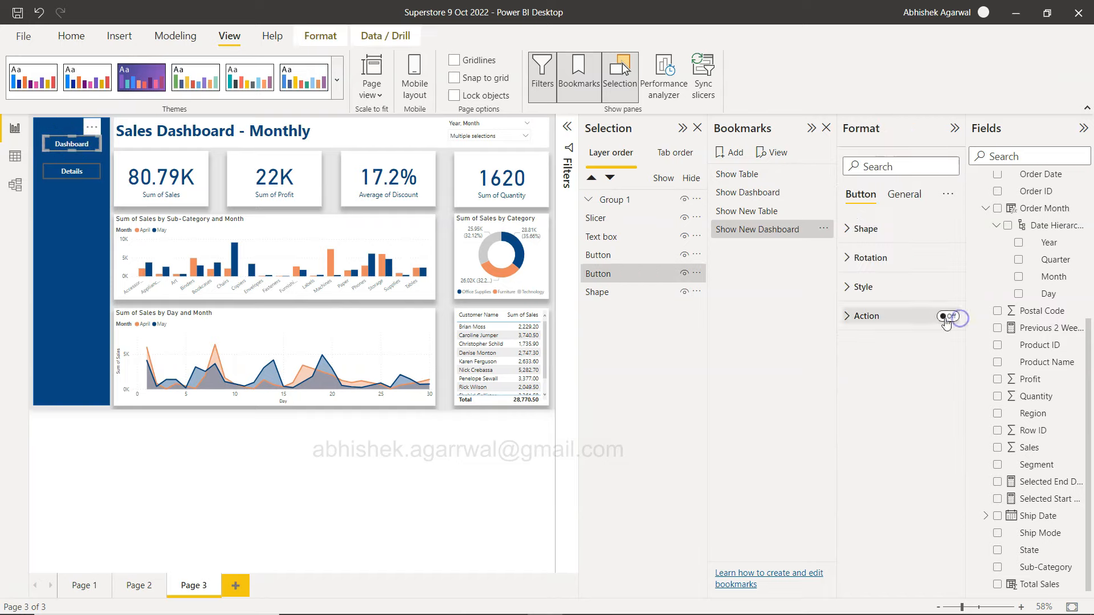
click(853, 318)
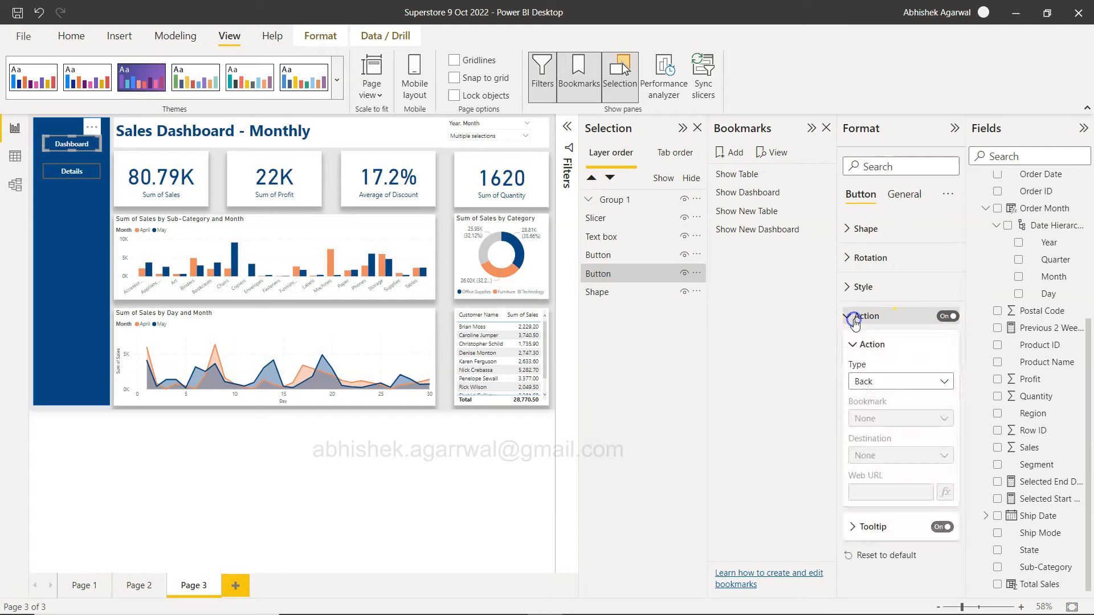
click(886, 387)
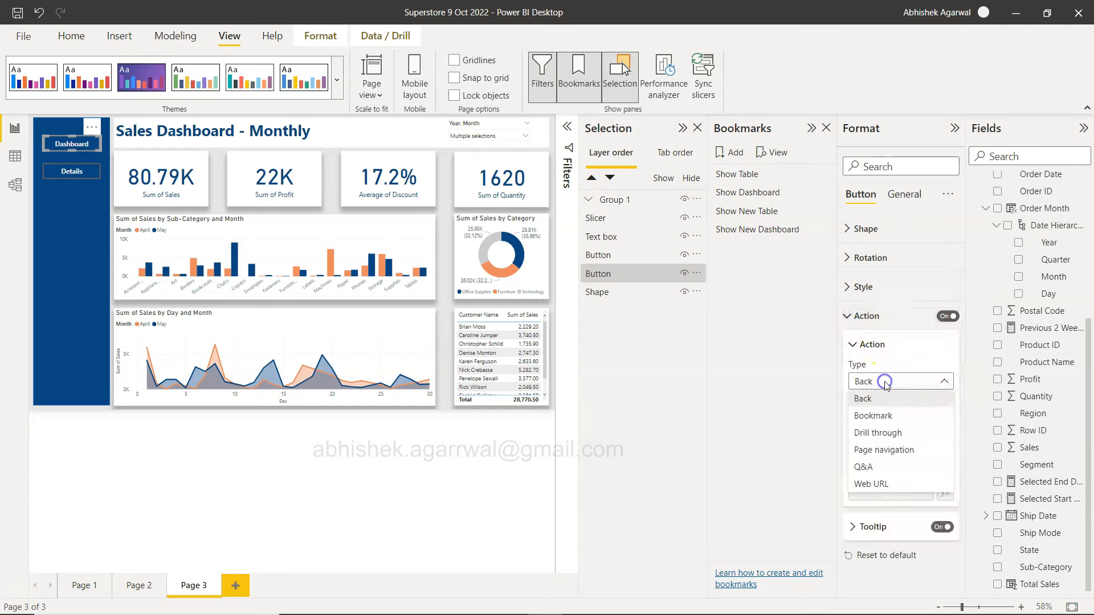
click(886, 416)
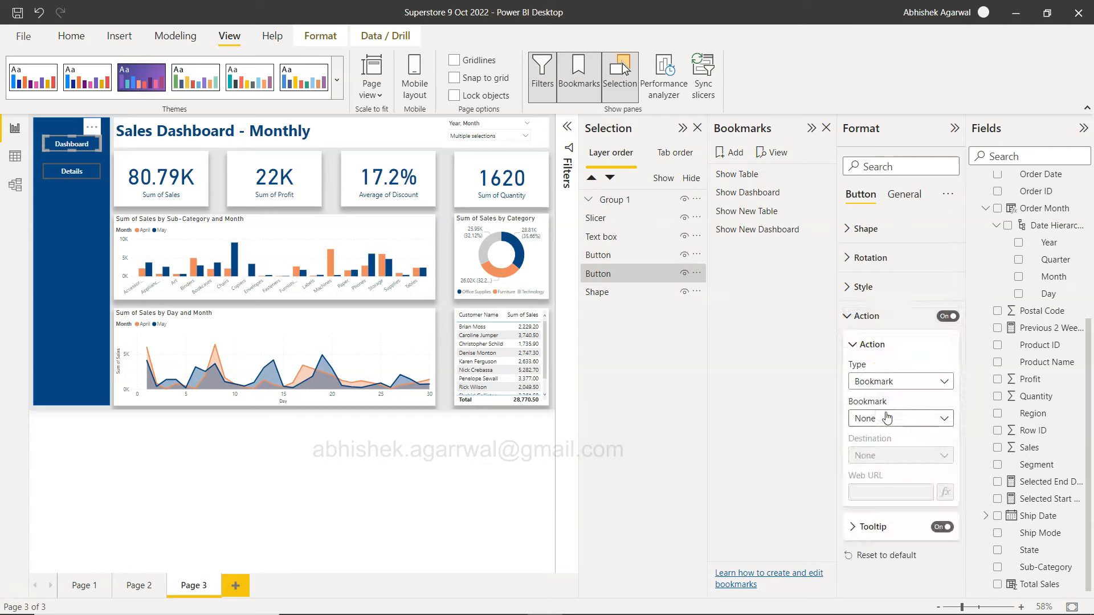
click(886, 418)
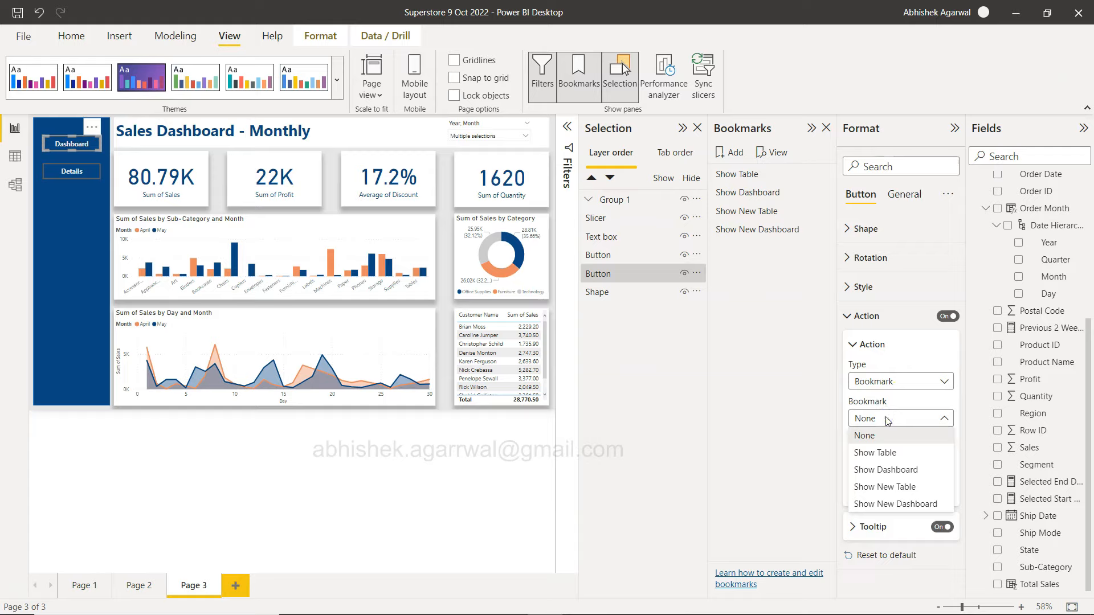
click(906, 504)
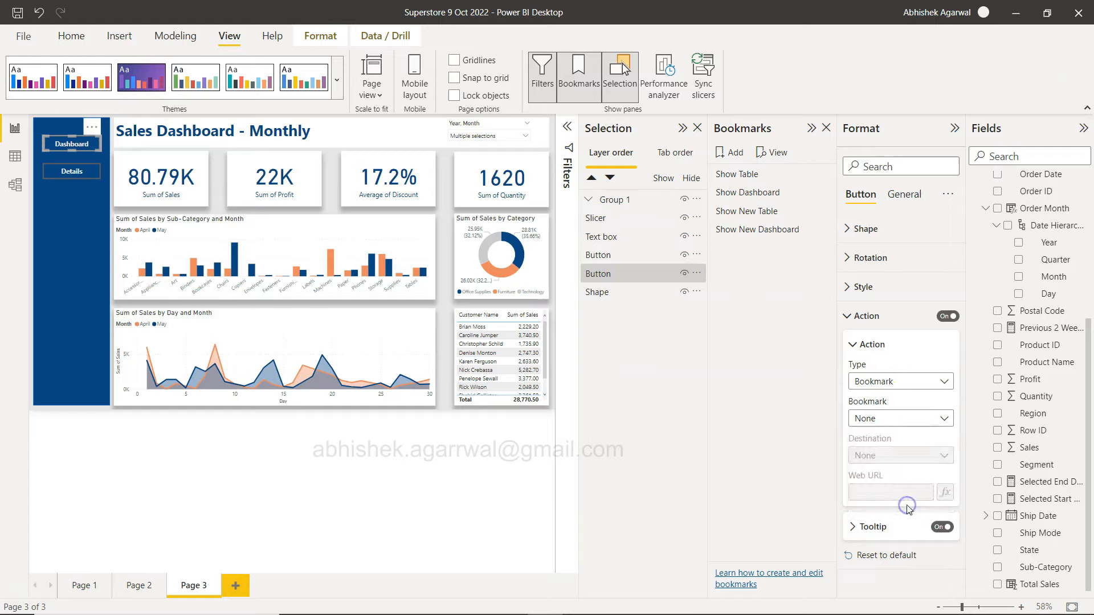
Step: Turn on the Details button's action with type Bookmark and link it to the Show New Table bookmark
click(60, 175)
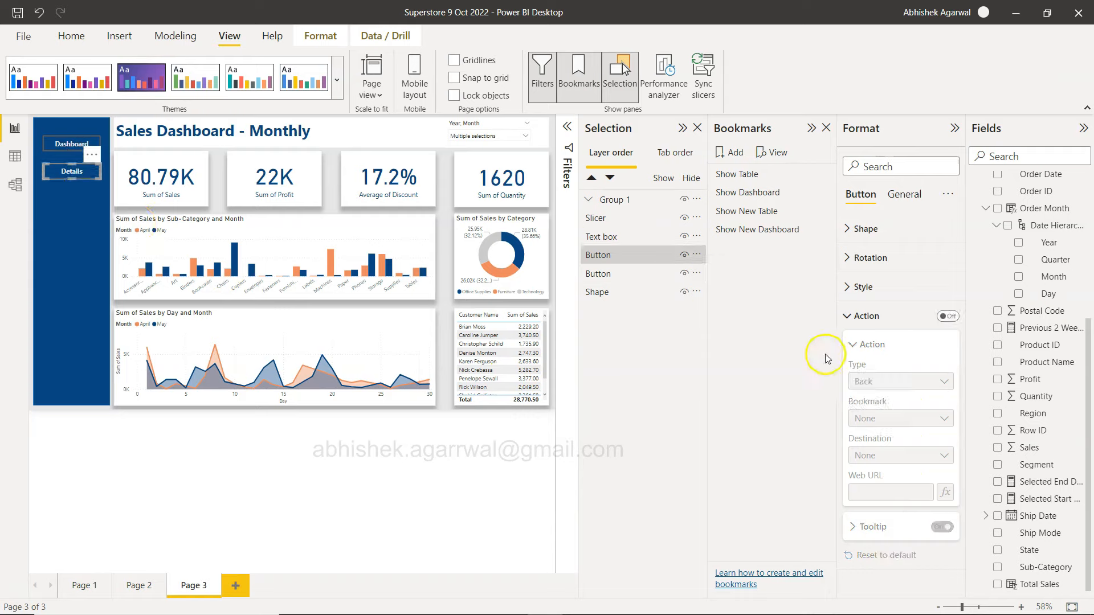
click(946, 317)
click(908, 382)
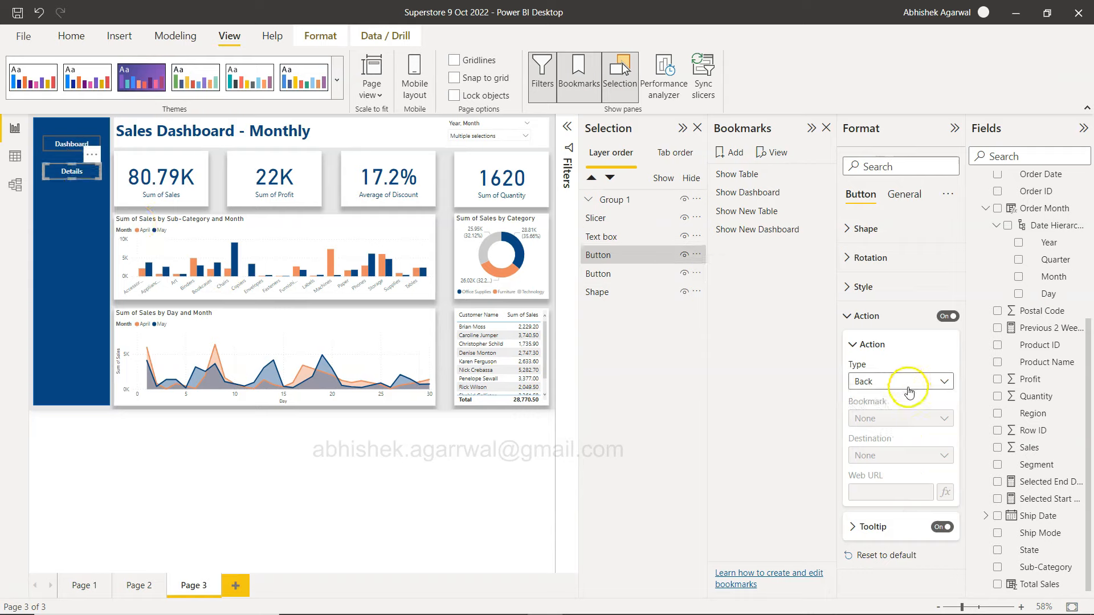
click(909, 428)
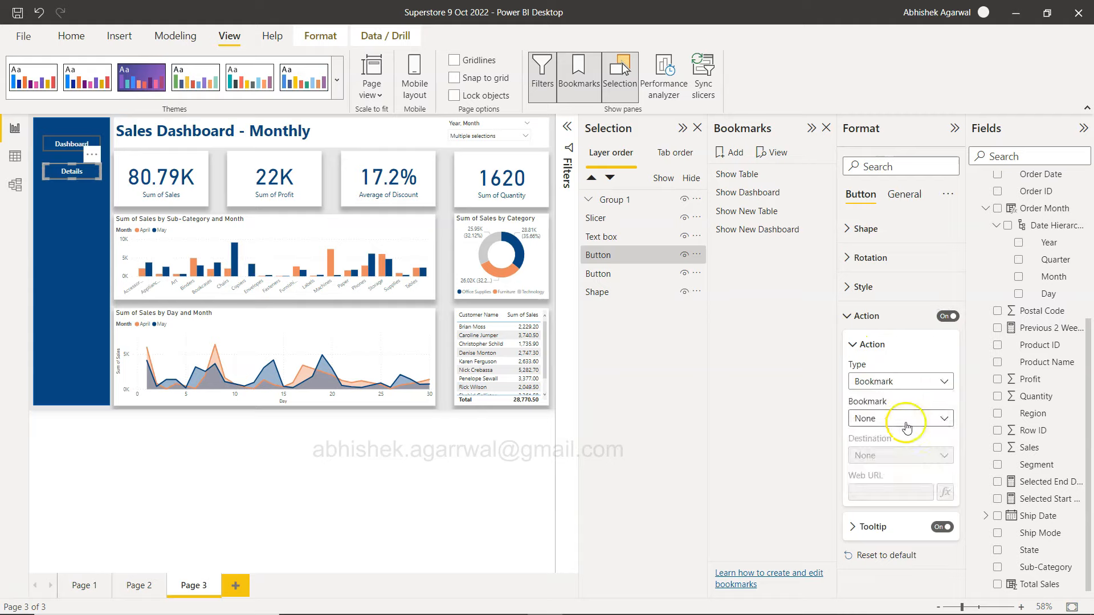
click(907, 419)
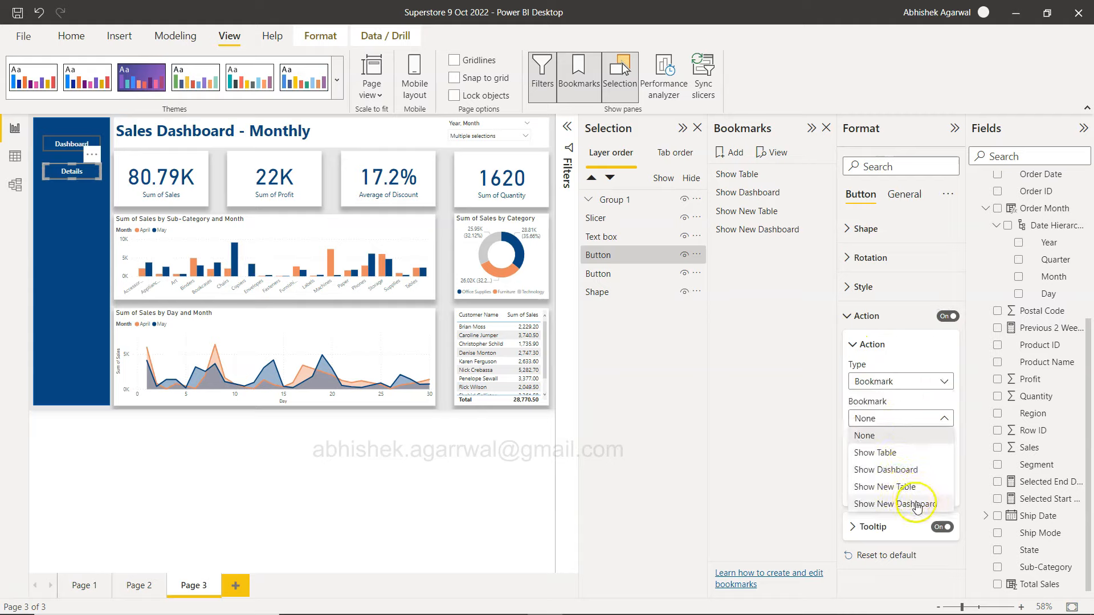
click(906, 487)
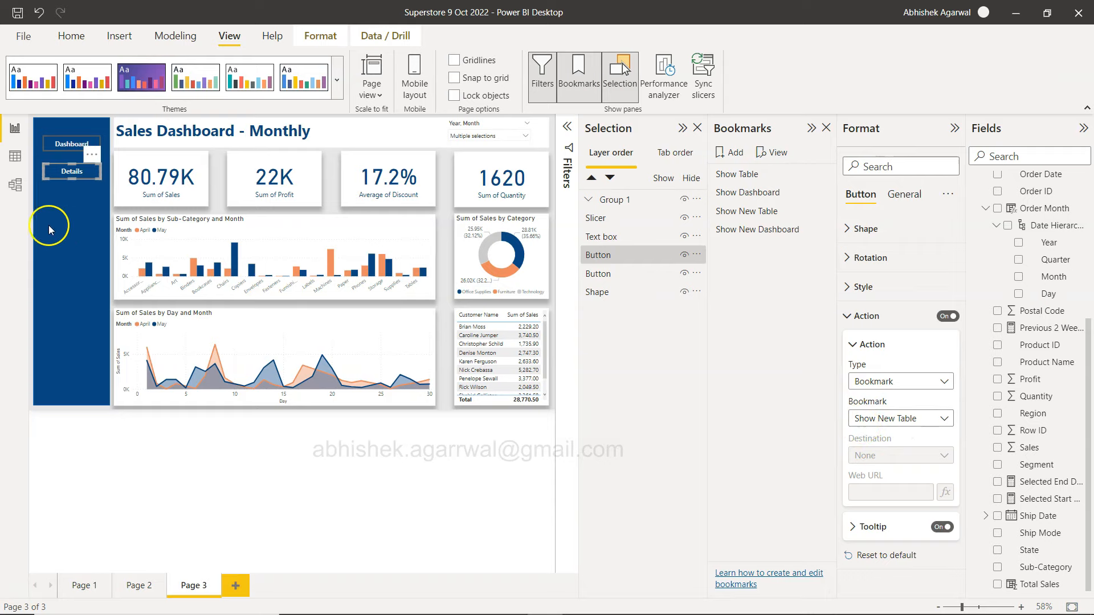
Step: Test the Dashboard button's link and collapse the Format, Bookmarks and Selection panes to enlarge the page
ctrl+click(72, 147)
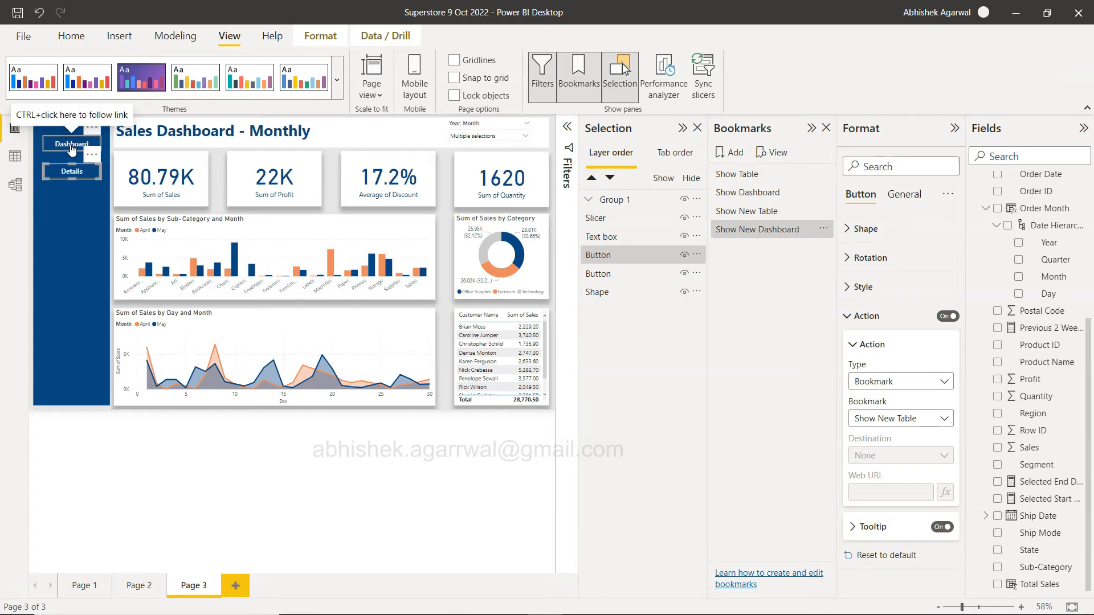
click(955, 128)
click(917, 128)
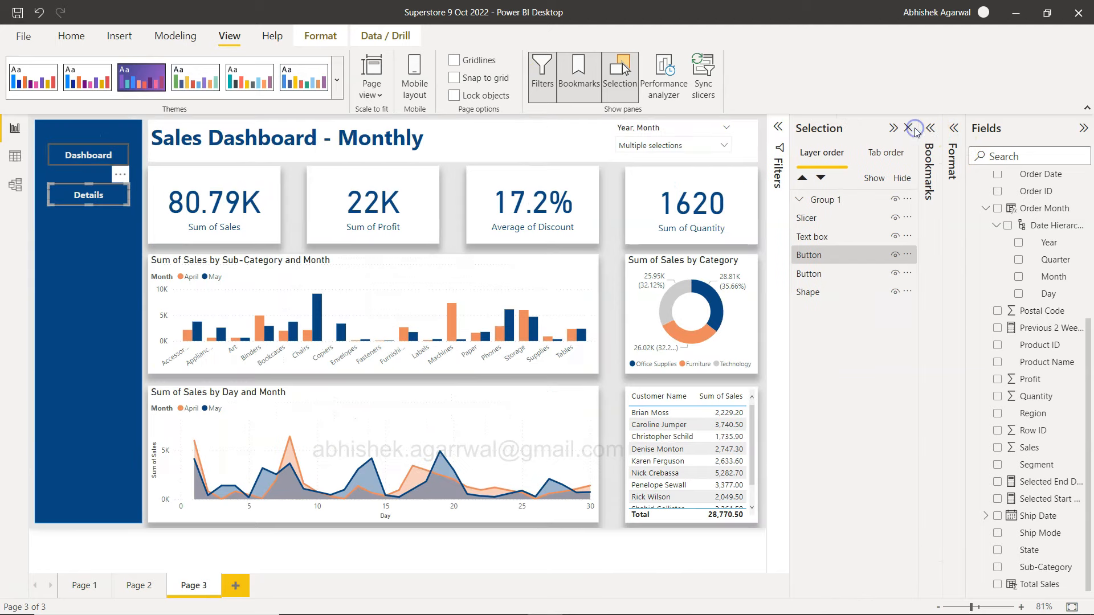
click(894, 129)
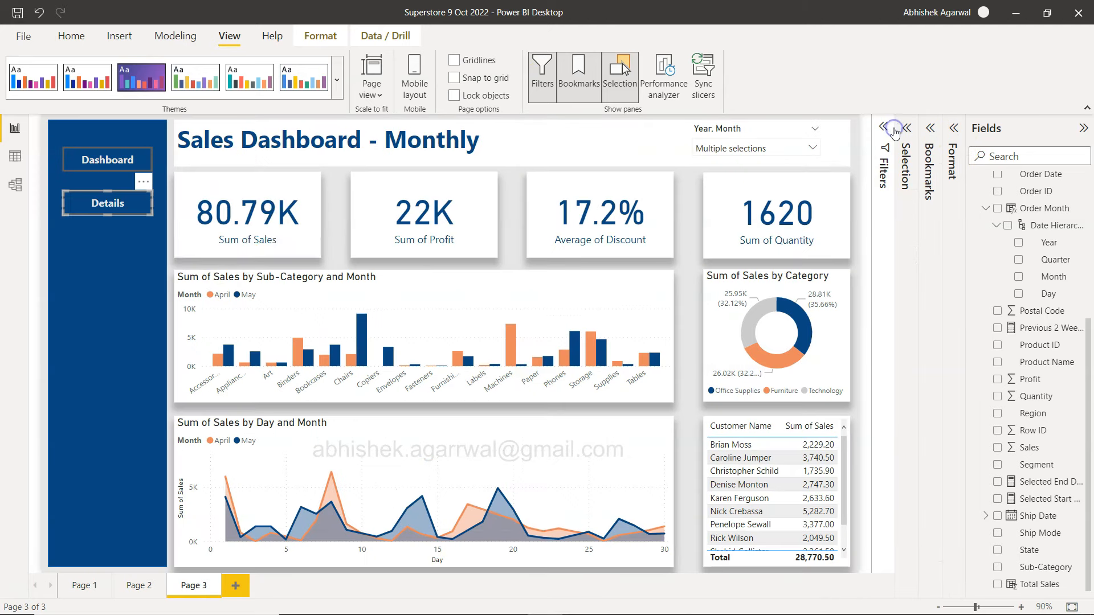
click(78, 308)
click(42, 296)
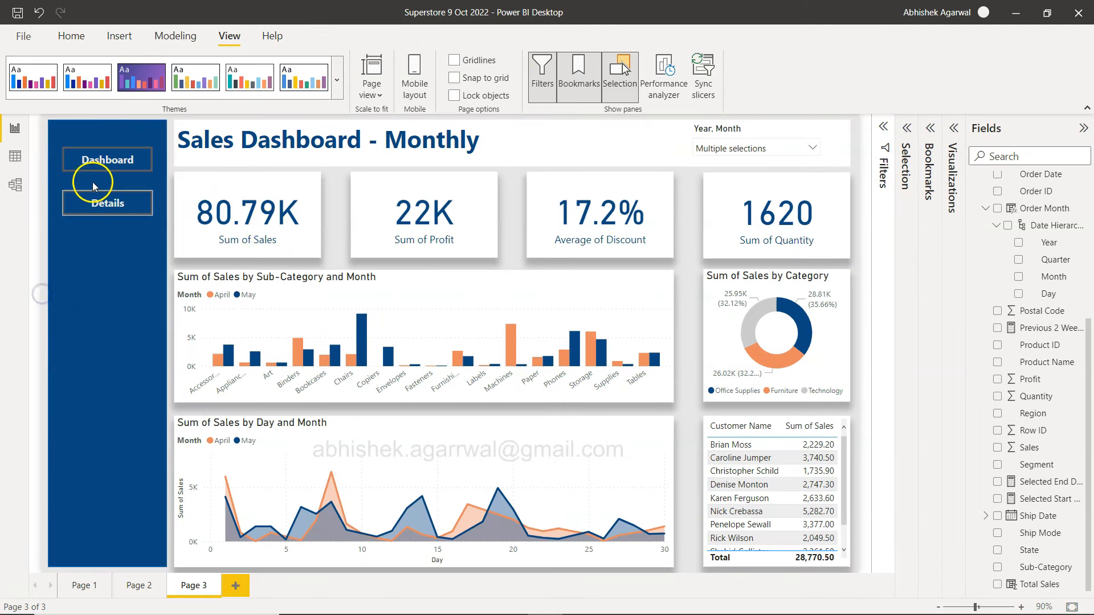
Step: Follow the Details button's link to switch Page 3 to the details view
click(107, 205)
ctrl+click(108, 206)
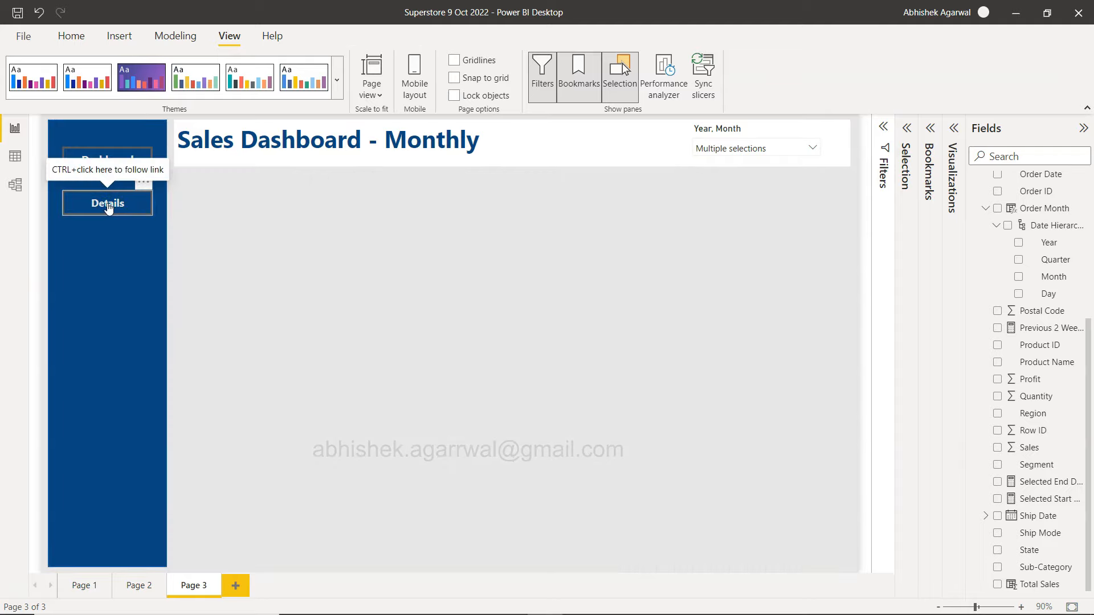
click(533, 267)
click(811, 225)
click(558, 222)
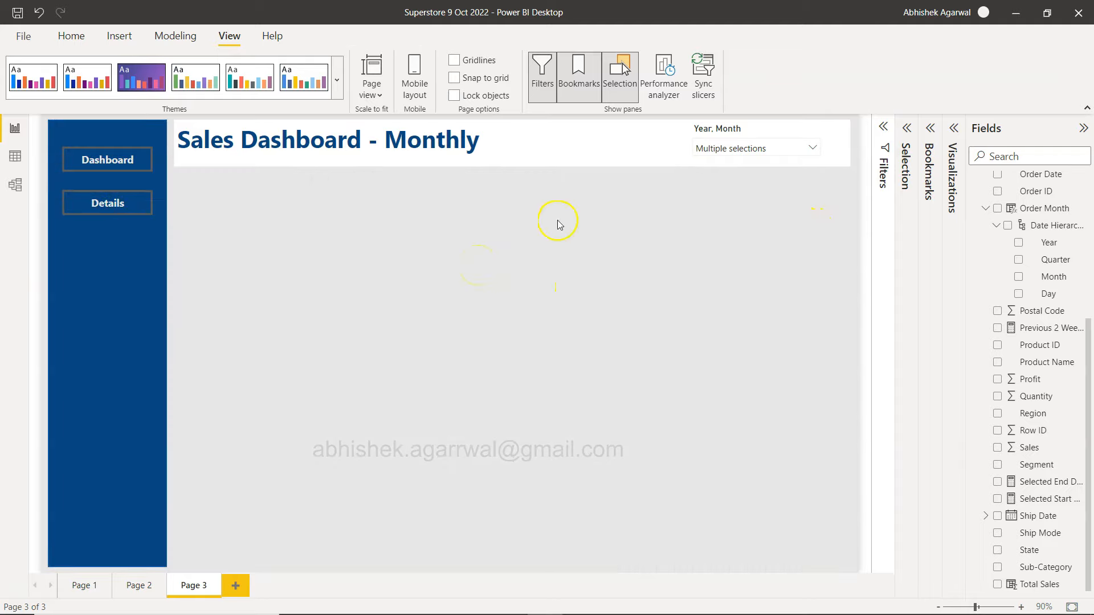
Step: Insert a table visual and size it to fill the whole area below the header, beside the blue sidebar
click(953, 128)
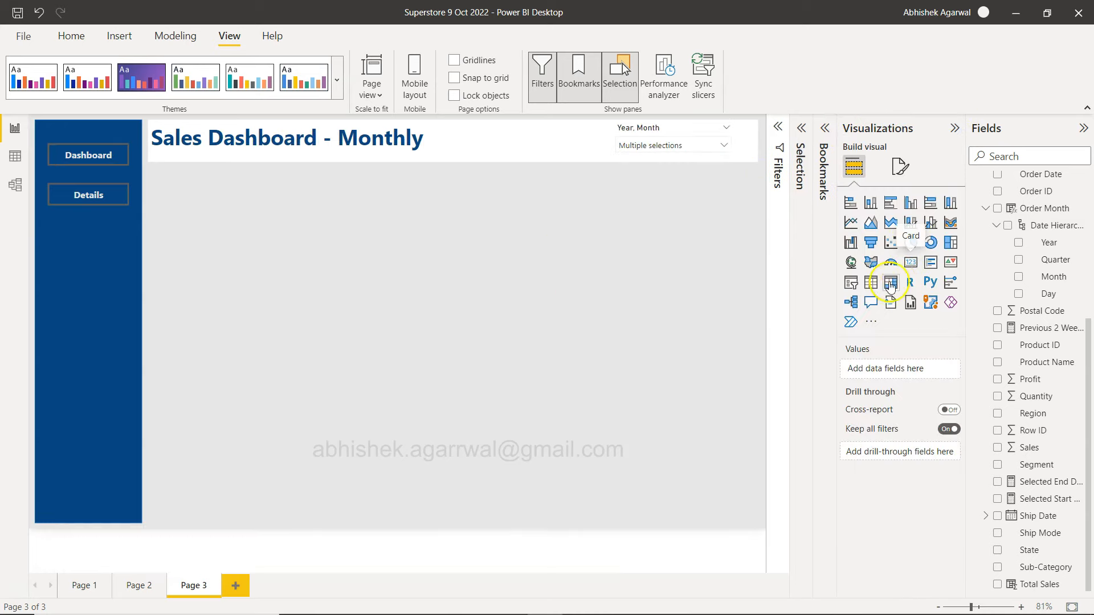
click(870, 282)
drag(678, 232, 189, 198)
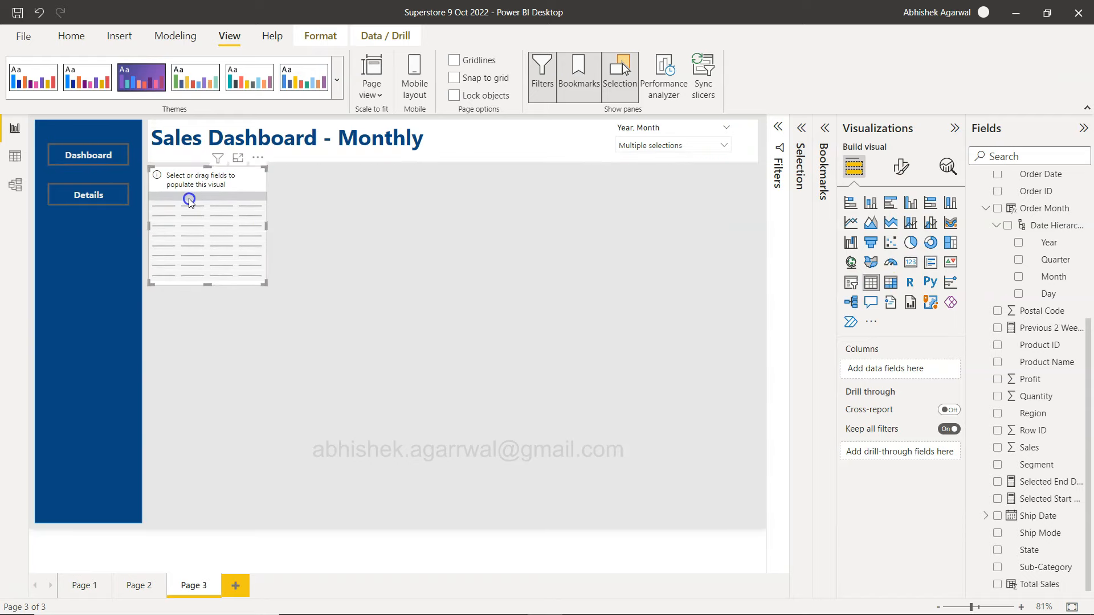
drag(266, 225, 757, 264)
drag(453, 286, 438, 522)
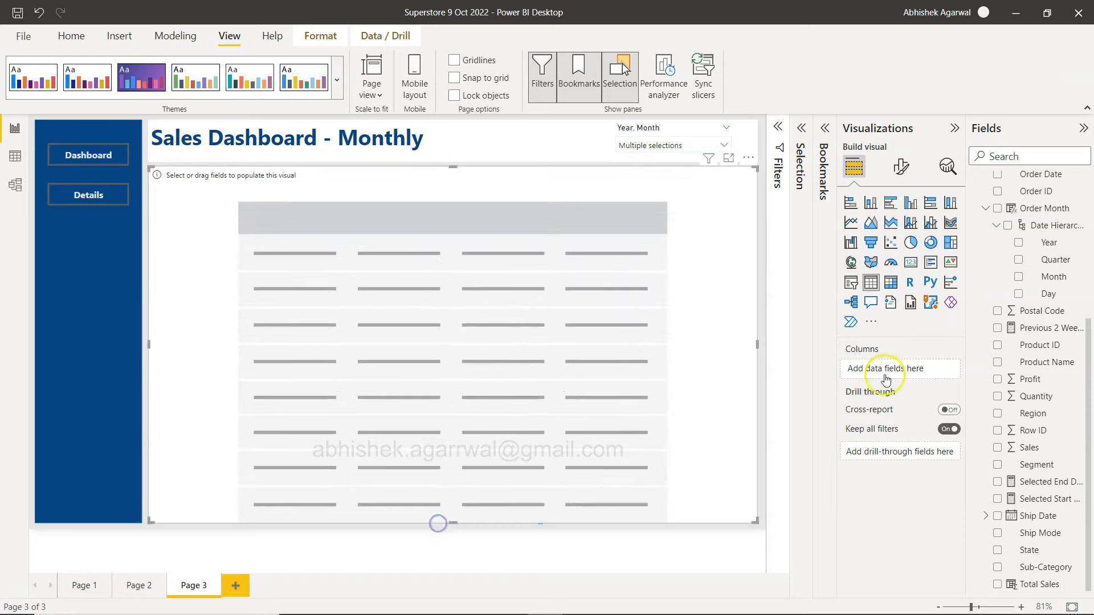
Step: Add Order ID, Order Date, Country/Region and Customer Name from the SuperStore table as columns of the new table
scroll(1004, 280, up, 1)
scroll(1003, 280, up, 5)
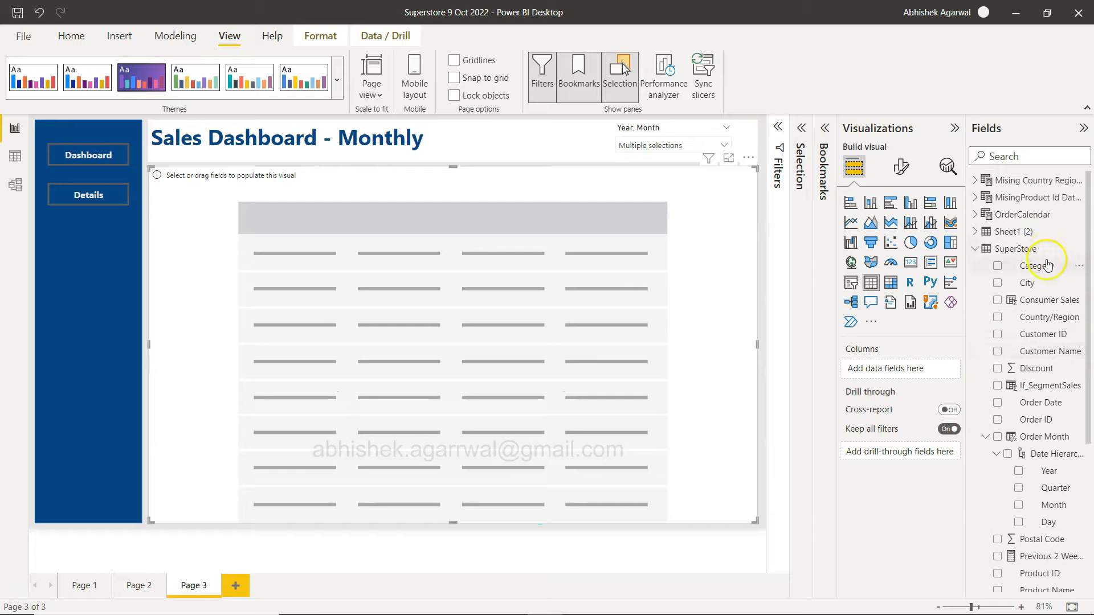
scroll(1045, 305, down, 3)
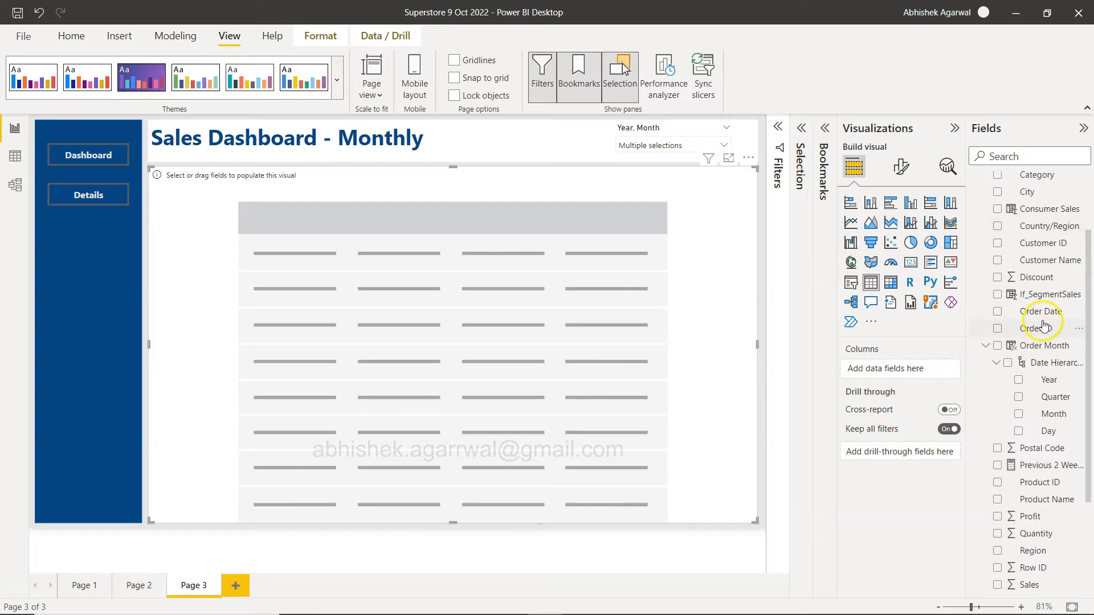
drag(1014, 340, 900, 362)
drag(1036, 315, 905, 368)
drag(1003, 312, 913, 385)
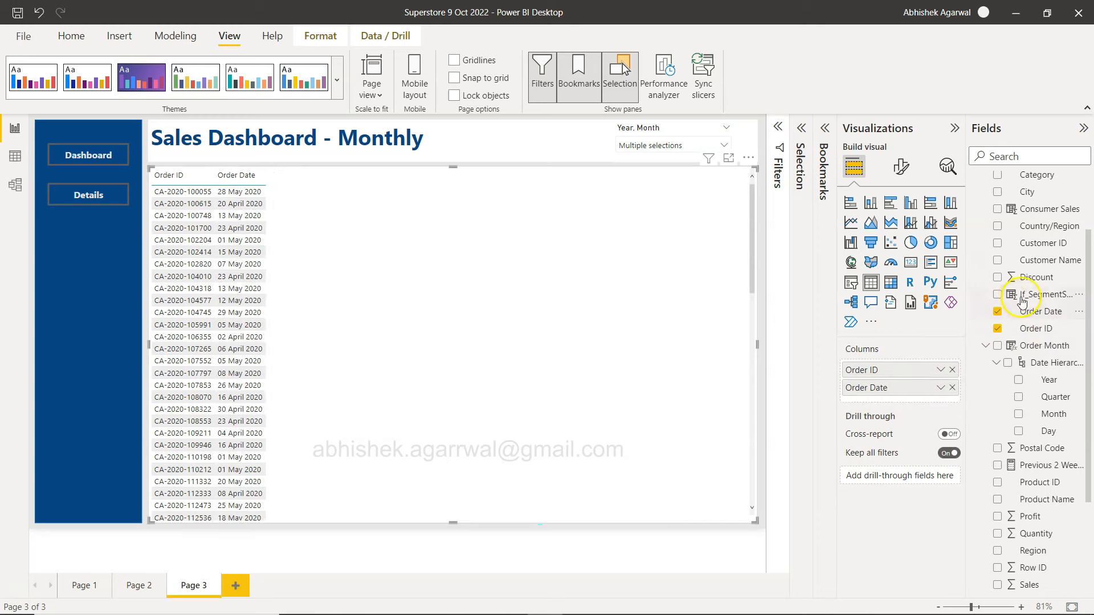
drag(1044, 226, 925, 398)
drag(1032, 265, 918, 425)
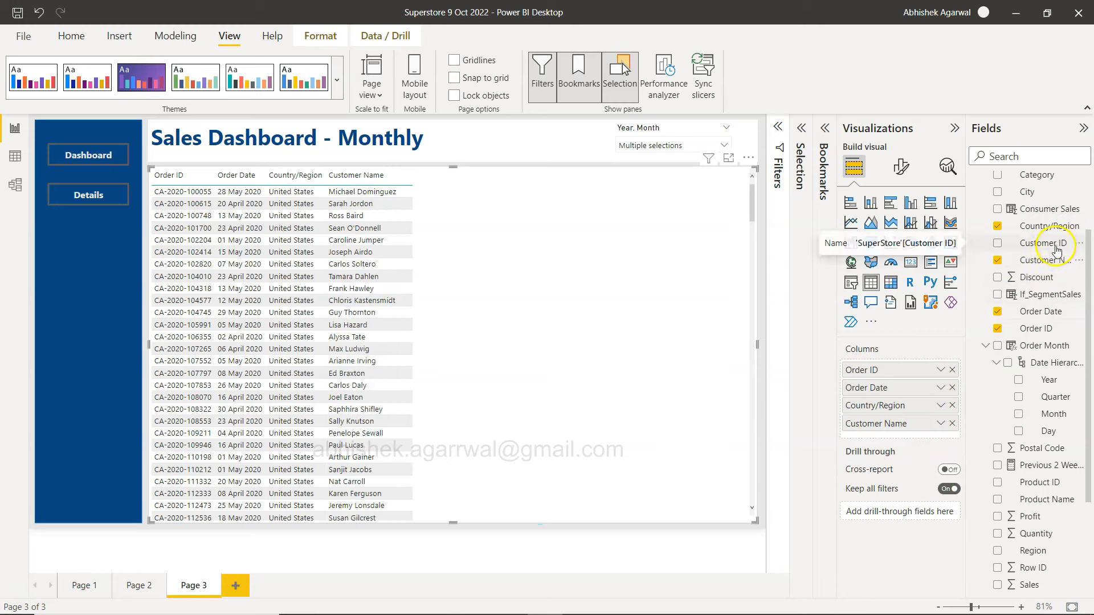
Step: Add Discount as a table column and summarize it by Average
drag(1050, 279, 931, 436)
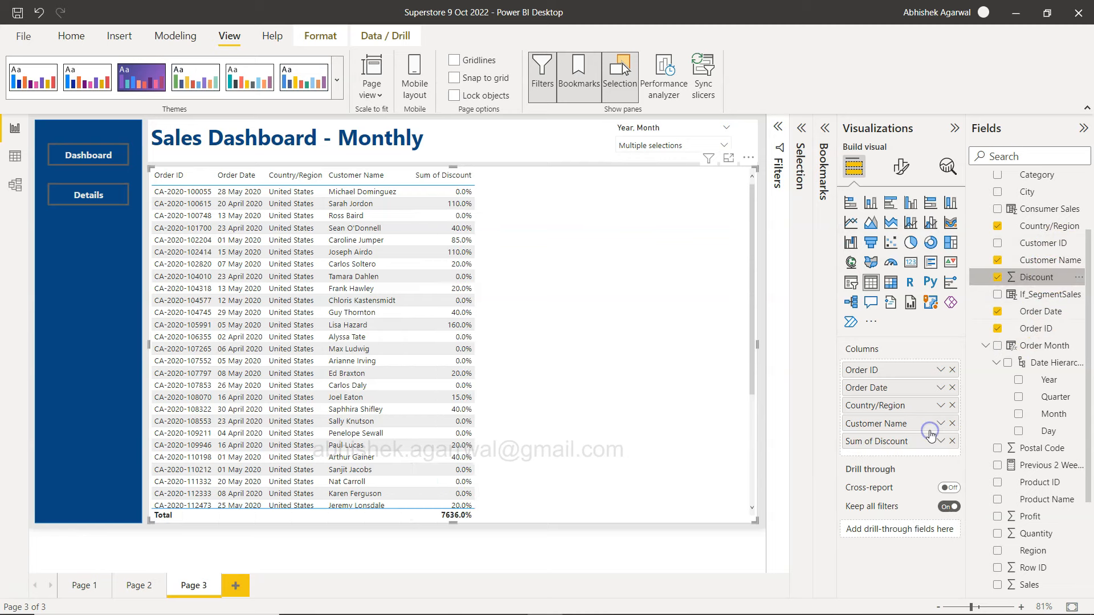
click(940, 441)
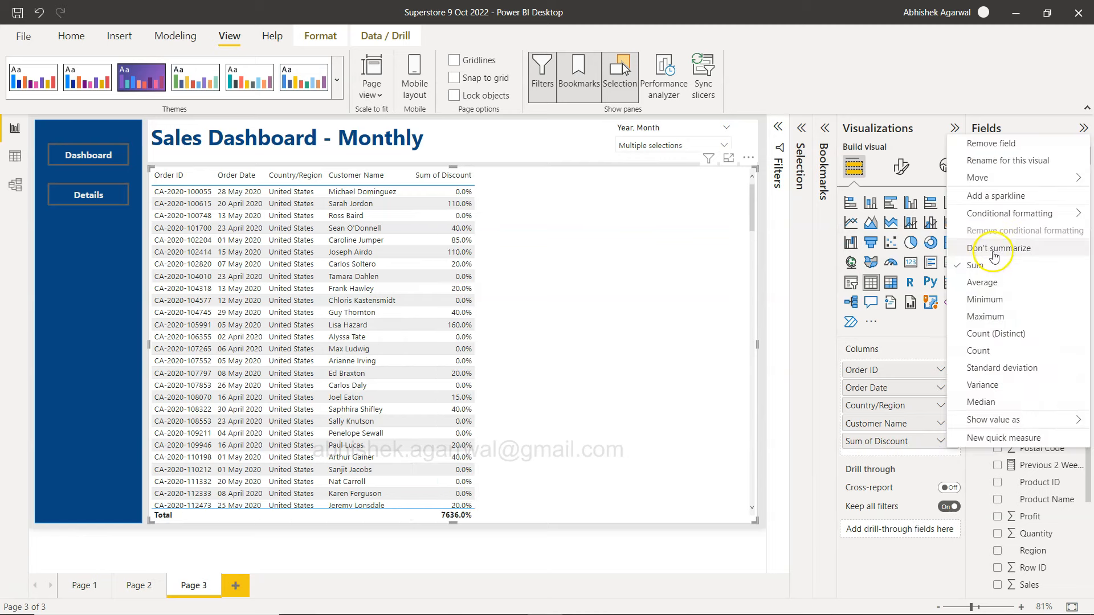
click(984, 282)
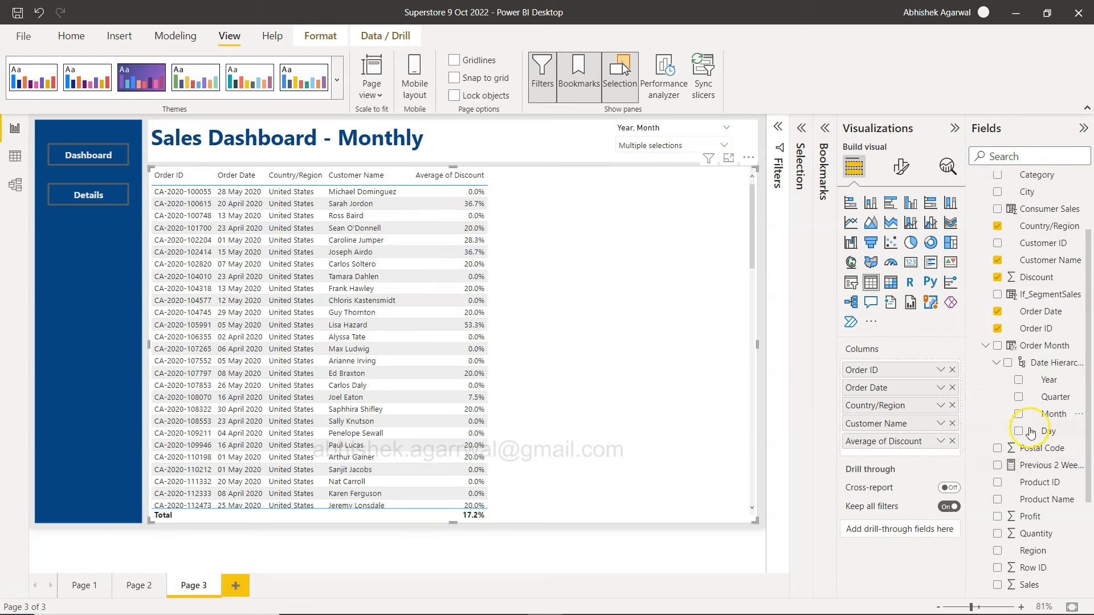
Step: Add Profit as a column after the discount in the details table
scroll(1025, 450, down, 2)
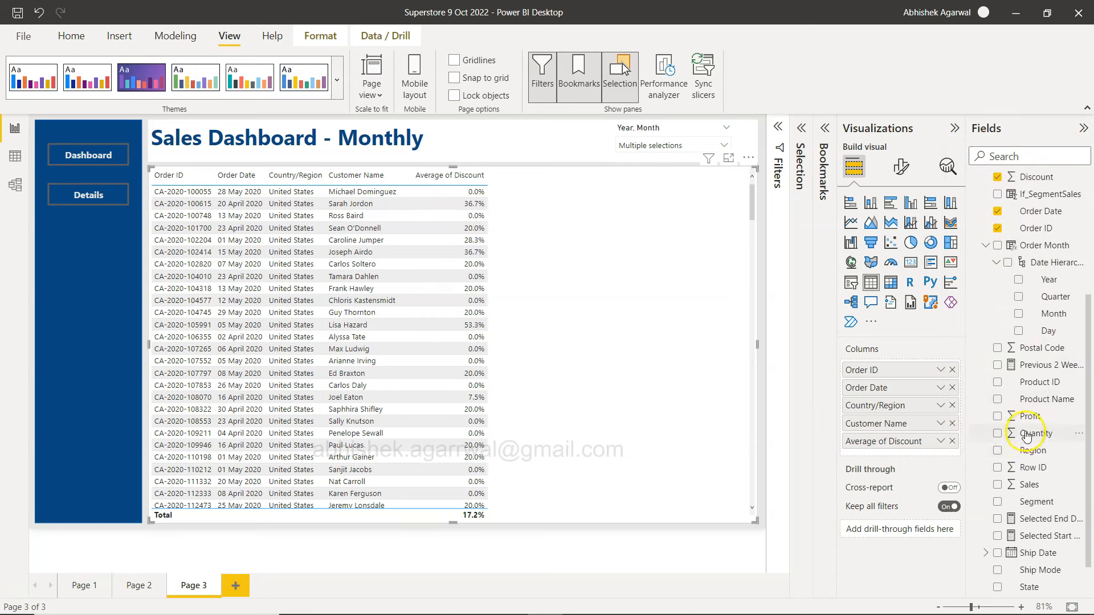
scroll(1042, 267, up, 2)
scroll(1043, 270, down, 1)
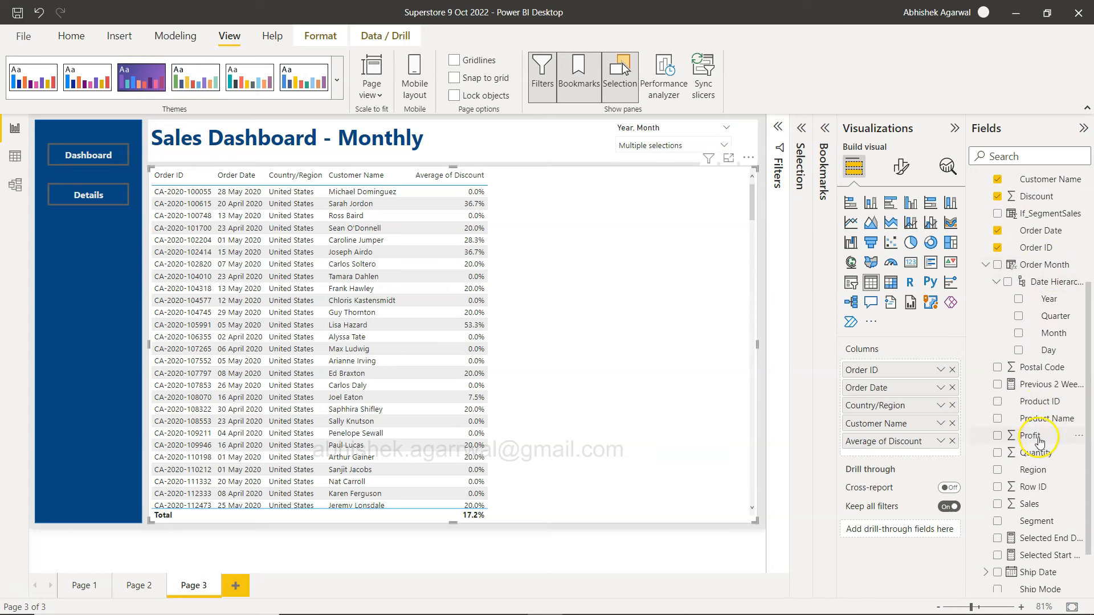
drag(1038, 442, 911, 457)
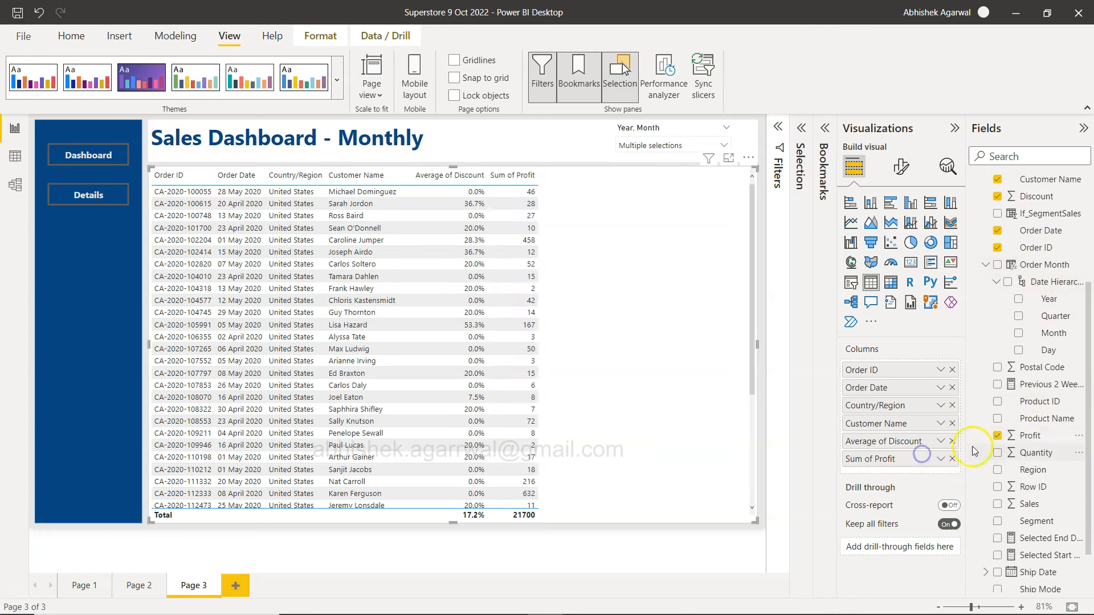
Step: Add Sales as the details table's last column, and Segment, Ship Mode and Sub-Category between Customer Name and Average of Discount
drag(1042, 503, 900, 473)
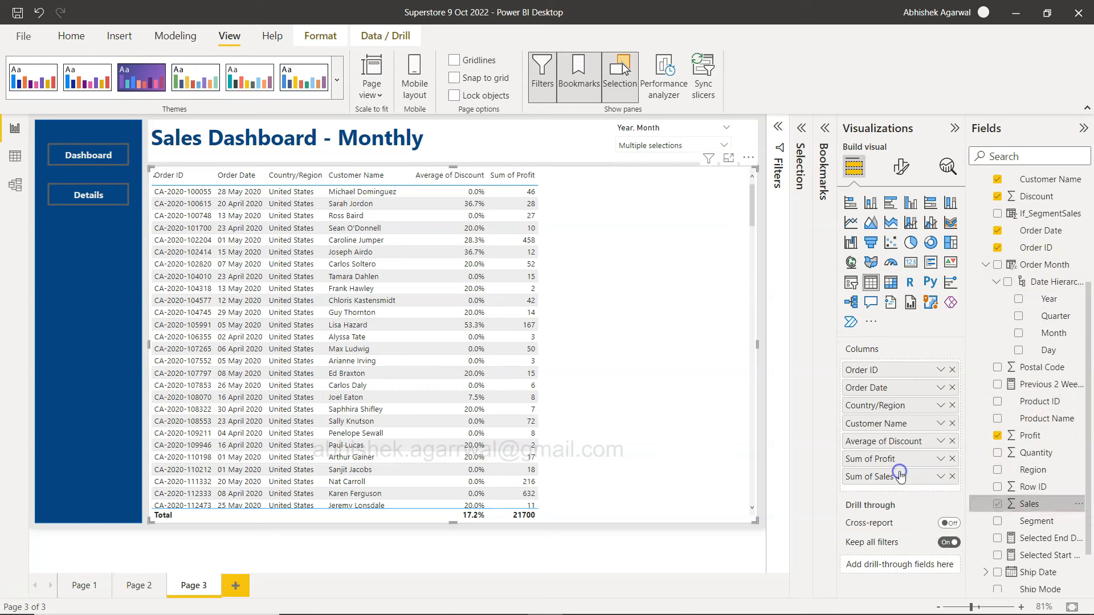
scroll(1025, 536, down, 1)
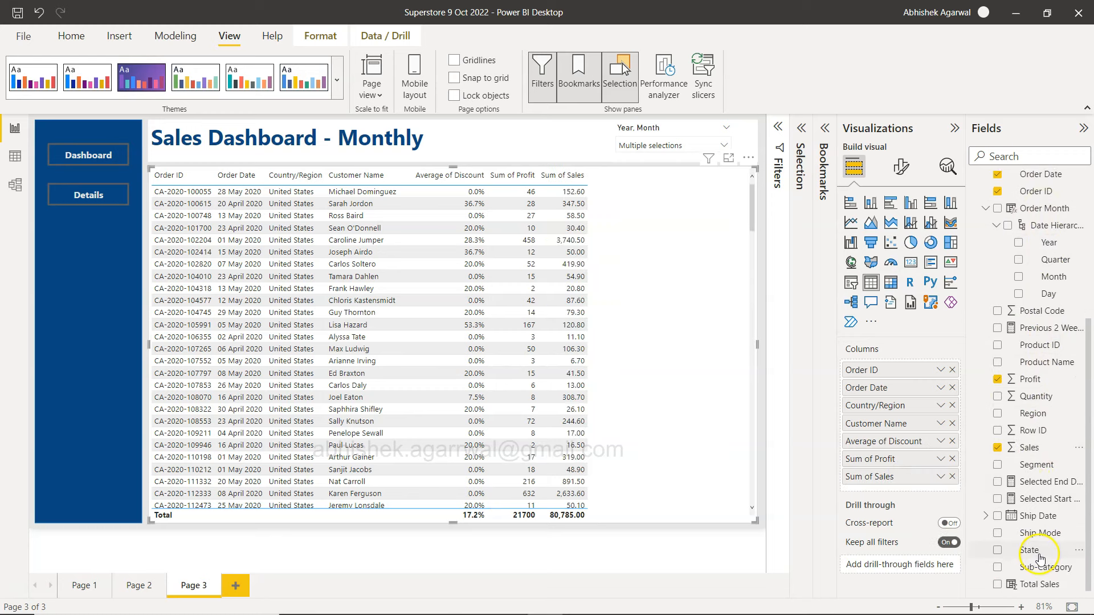
drag(1038, 464, 915, 442)
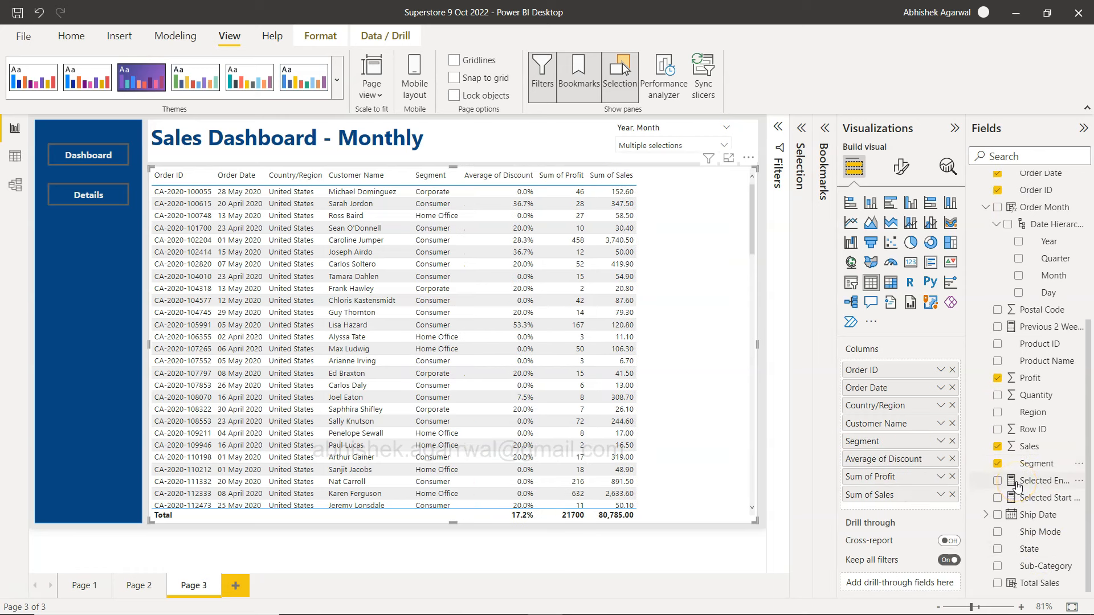
drag(1040, 532, 901, 454)
drag(1025, 565, 911, 490)
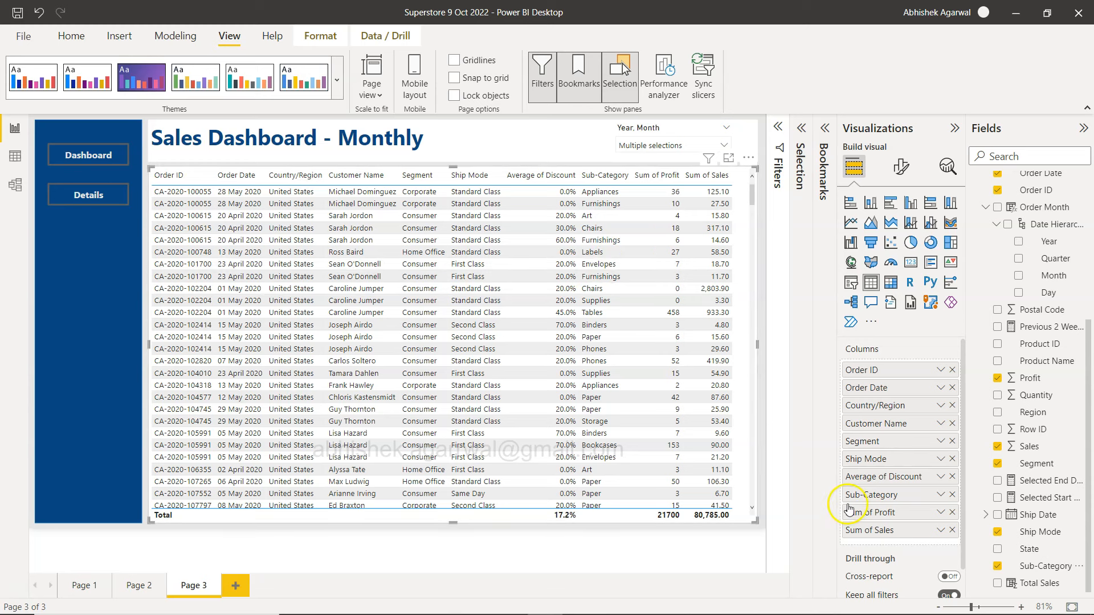
drag(873, 495, 876, 479)
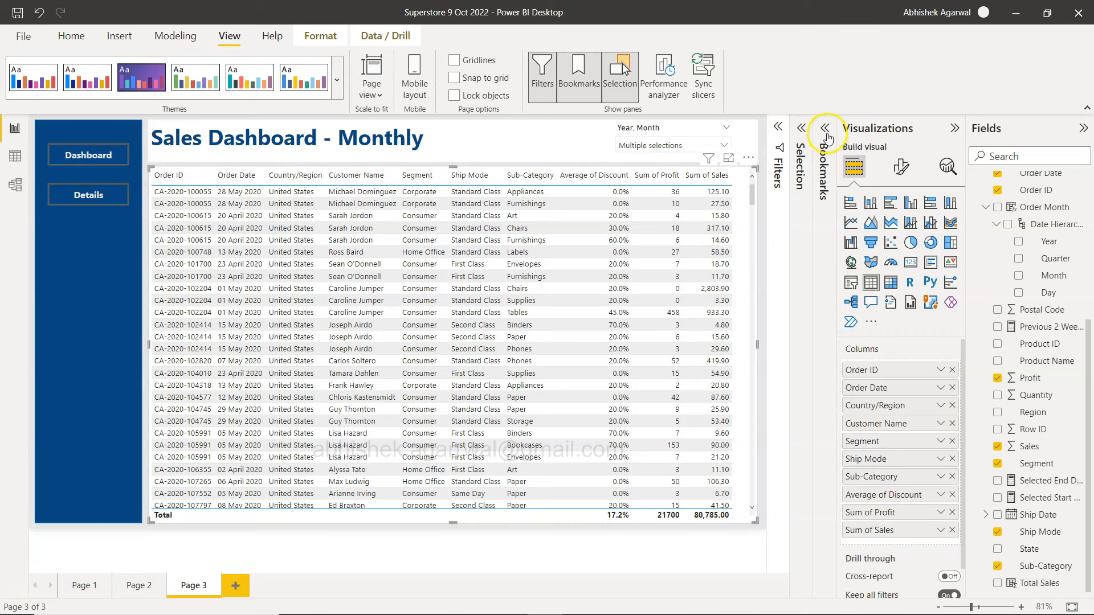
Step: Expand the Selection and Bookmarks panes, apply the Show New Dashboard bookmark and hide the details table
click(801, 131)
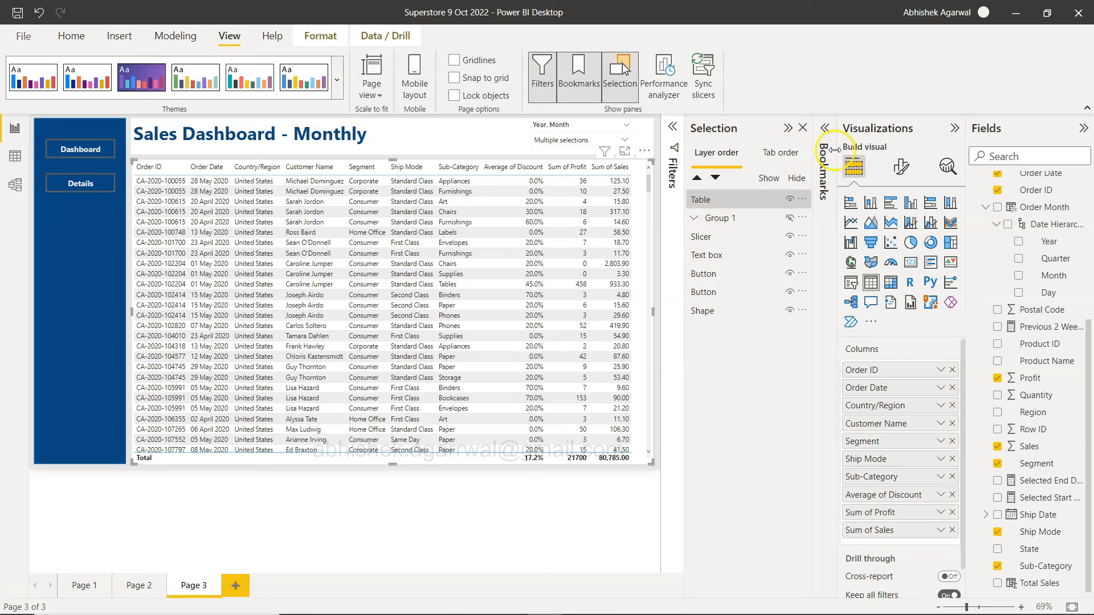
click(825, 132)
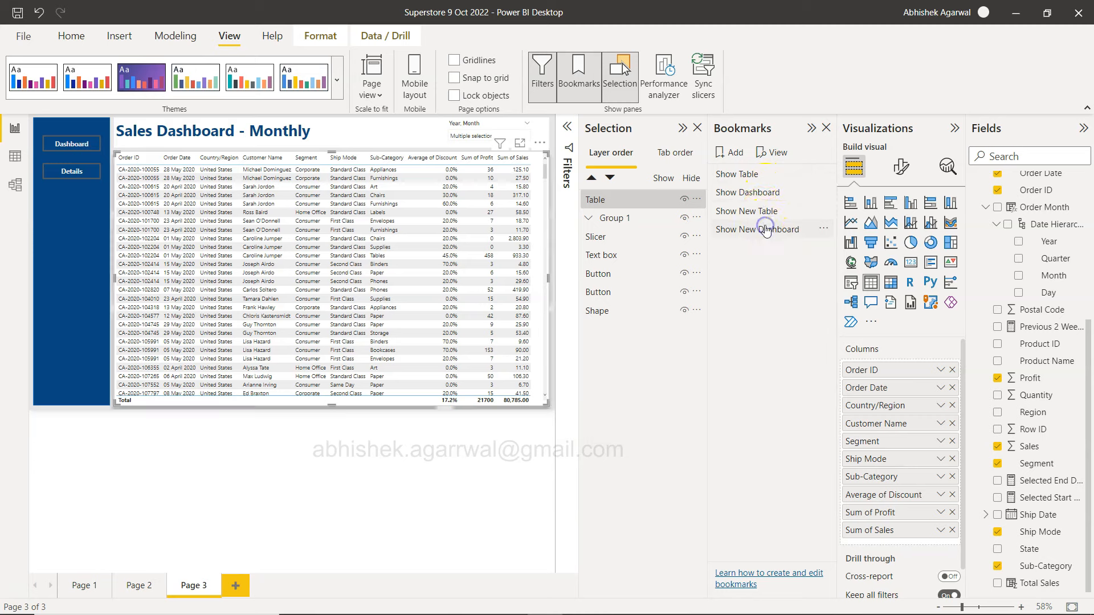
click(674, 206)
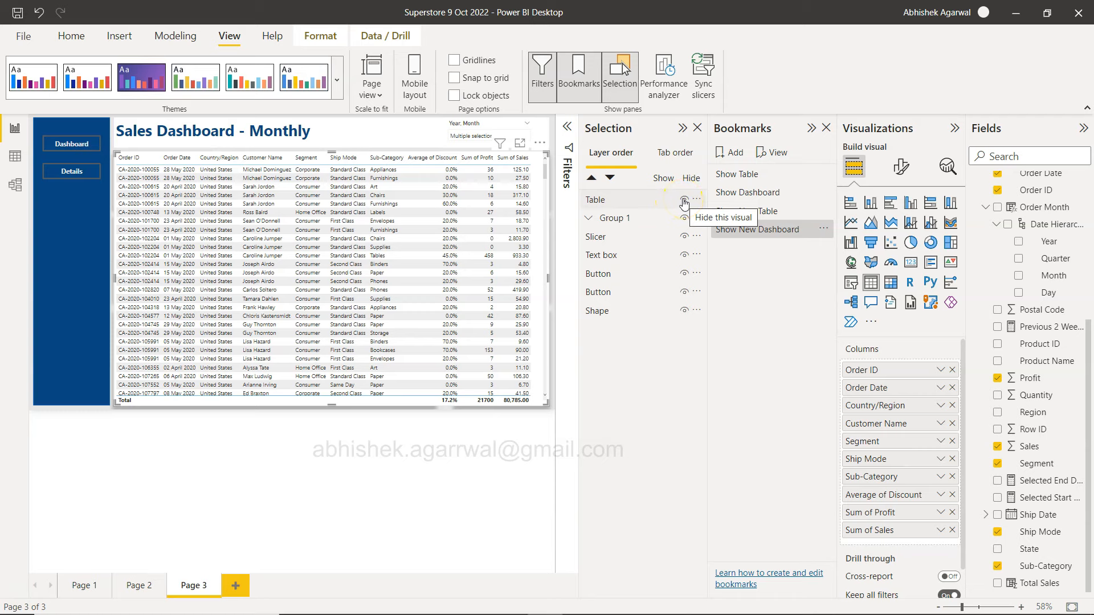
click(684, 201)
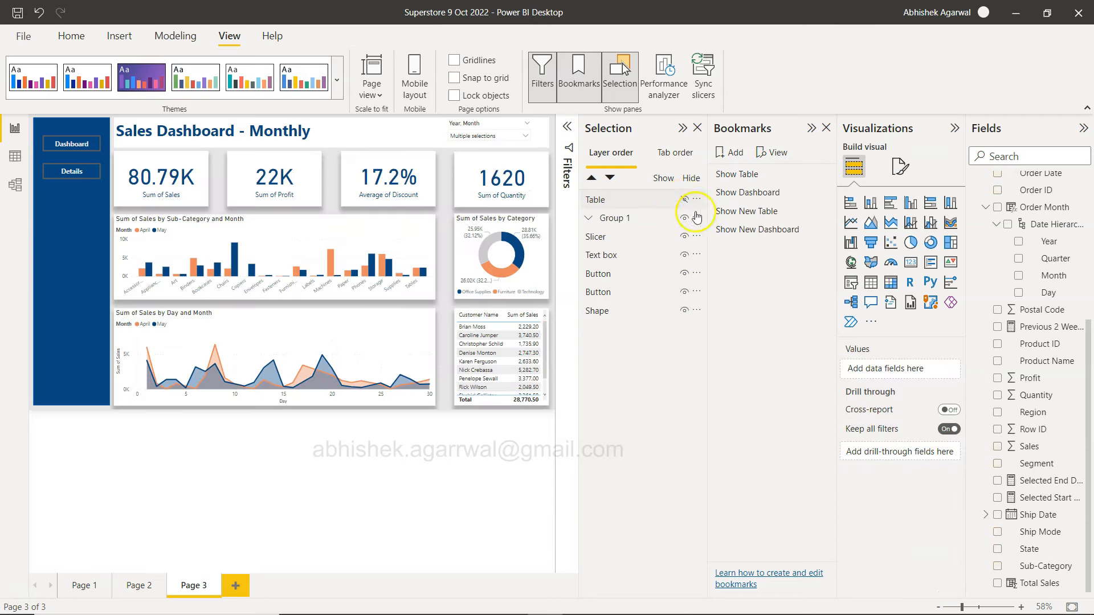
Step: Test switching views with the Details and Dashboard buttons, hiding the details table again between tries
click(73, 172)
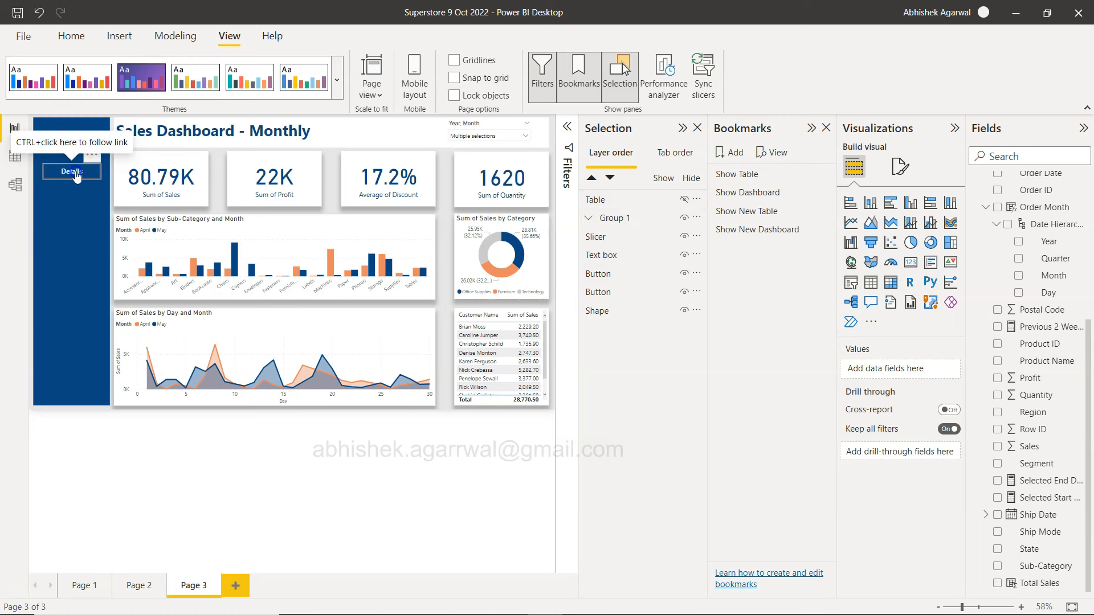
ctrl+click(77, 176)
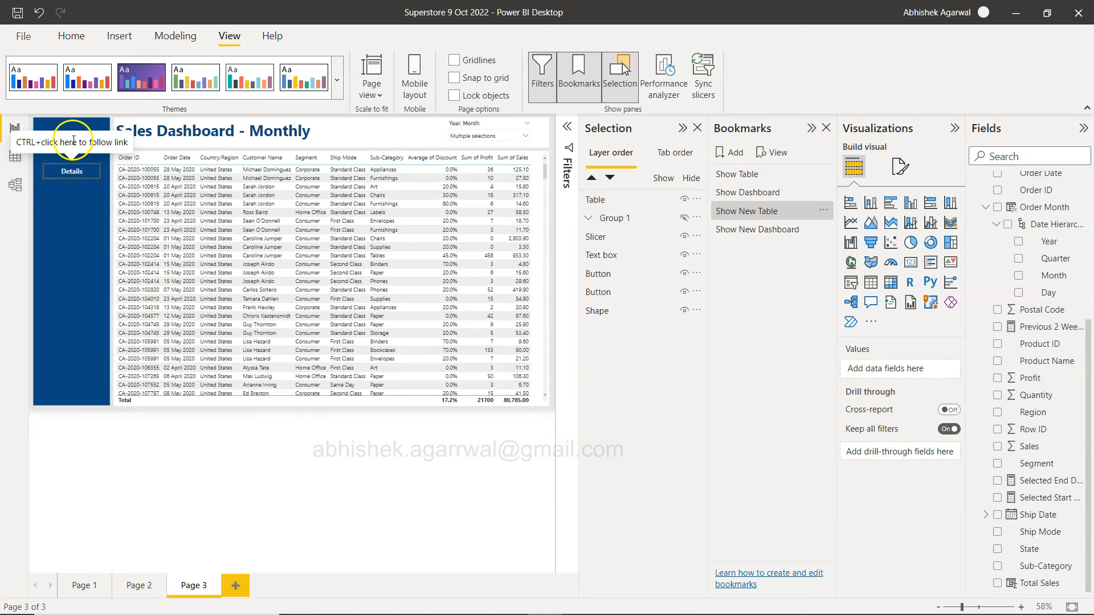
click(60, 230)
click(74, 149)
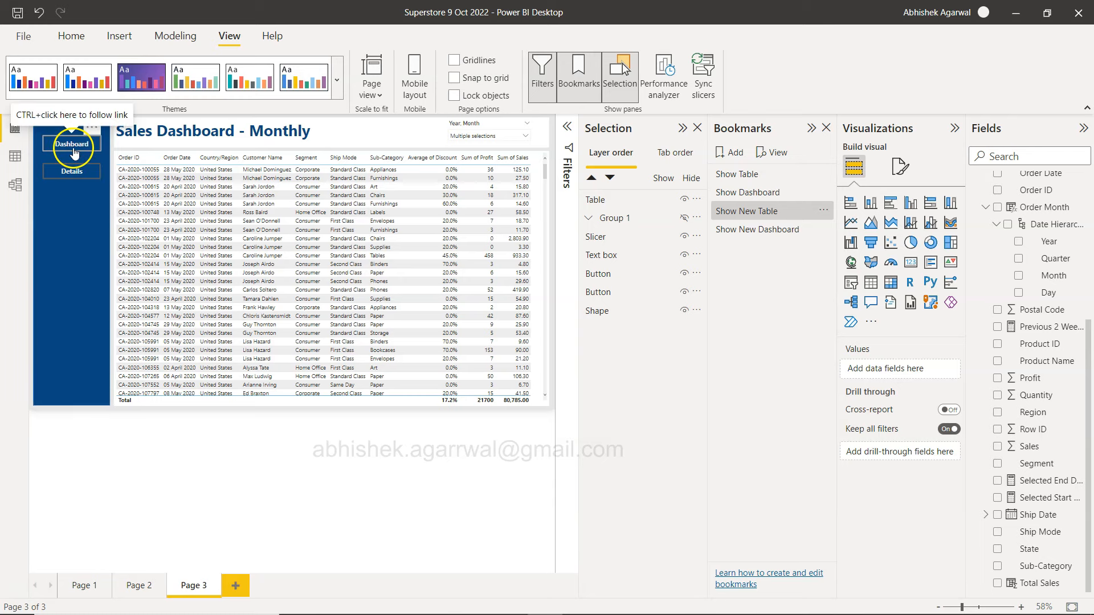
ctrl+click(74, 150)
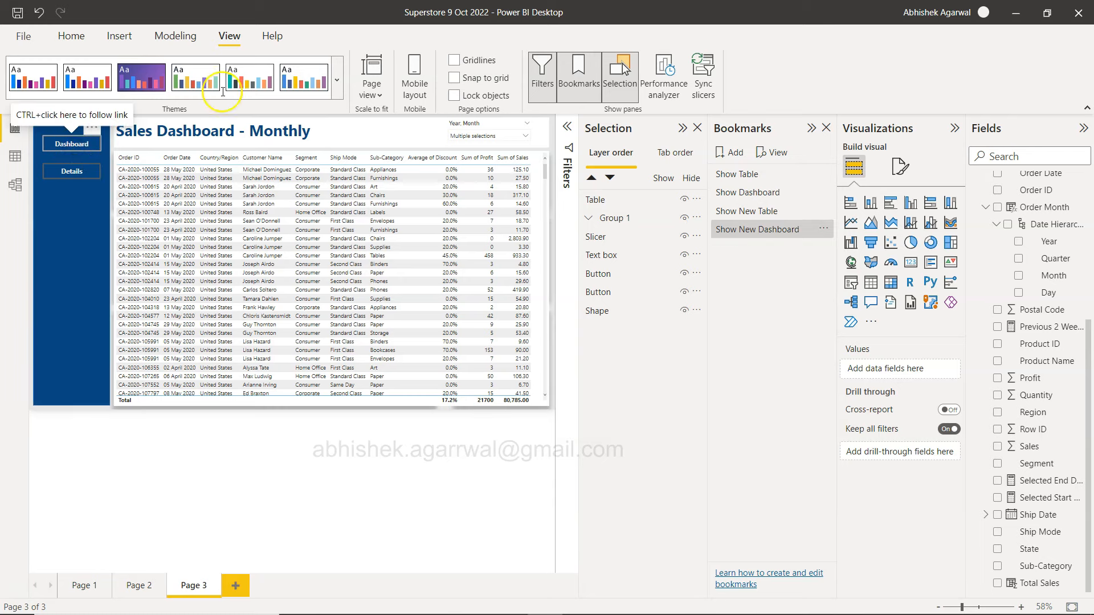
click(684, 201)
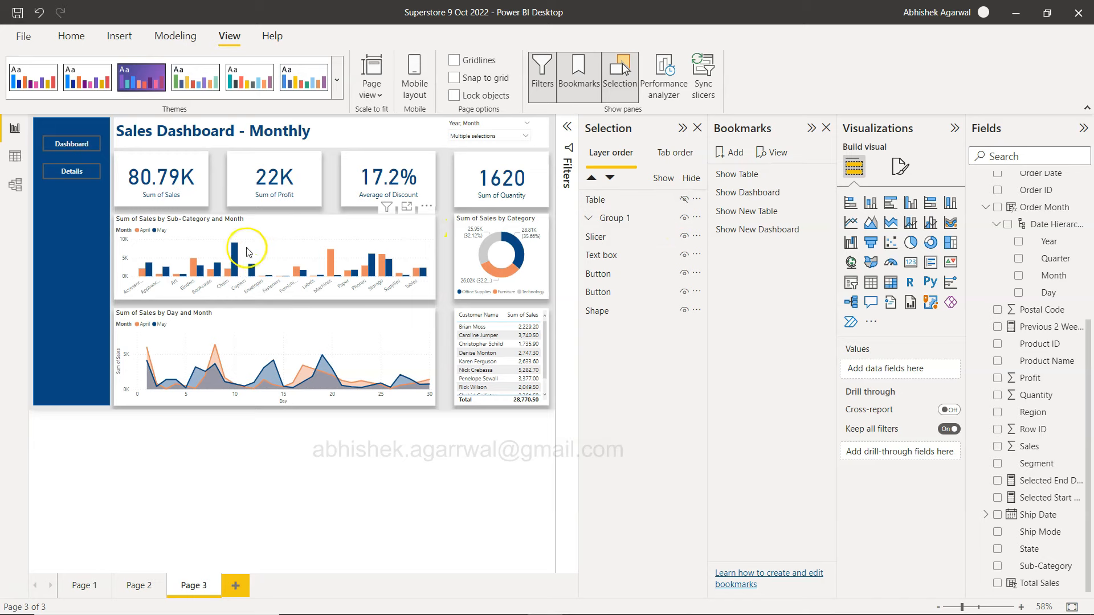
ctrl+click(69, 173)
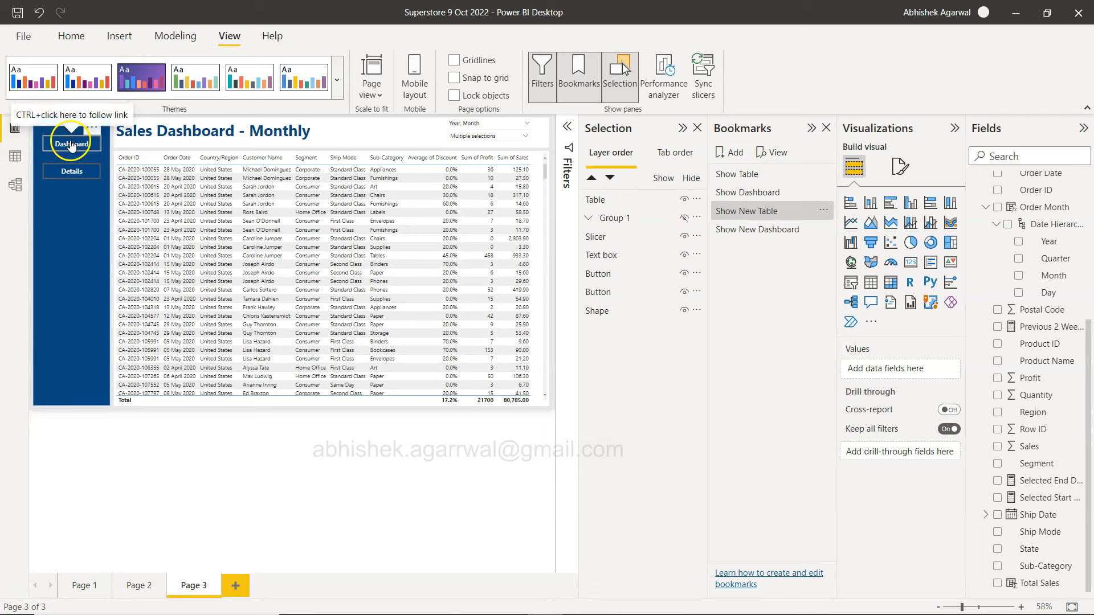
ctrl+click(71, 147)
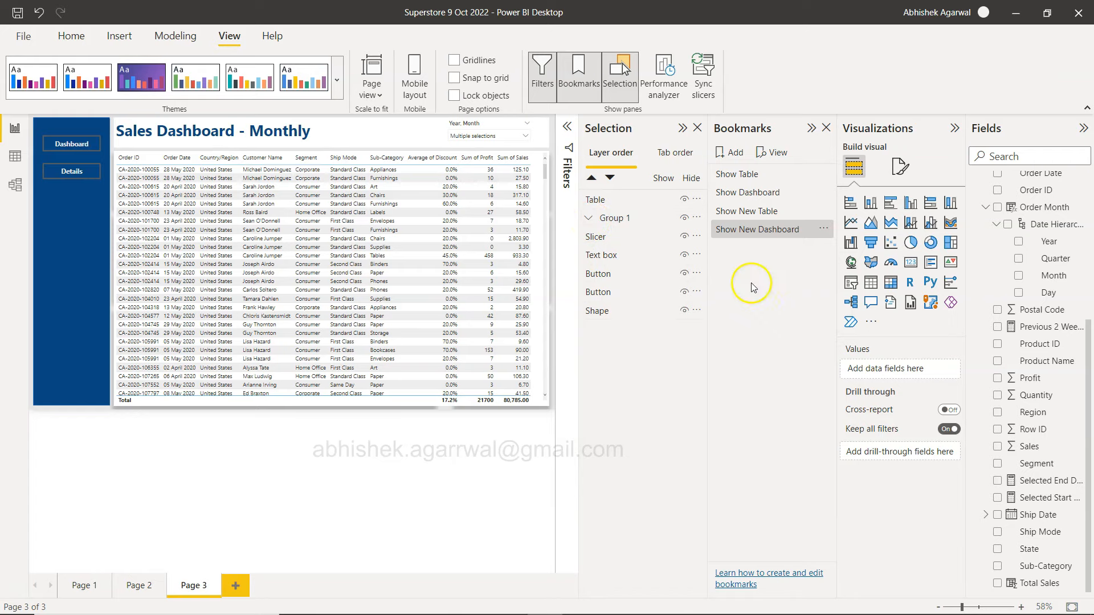
Step: Hide the details table and update the Show New Dashboard bookmark to store that state
click(685, 199)
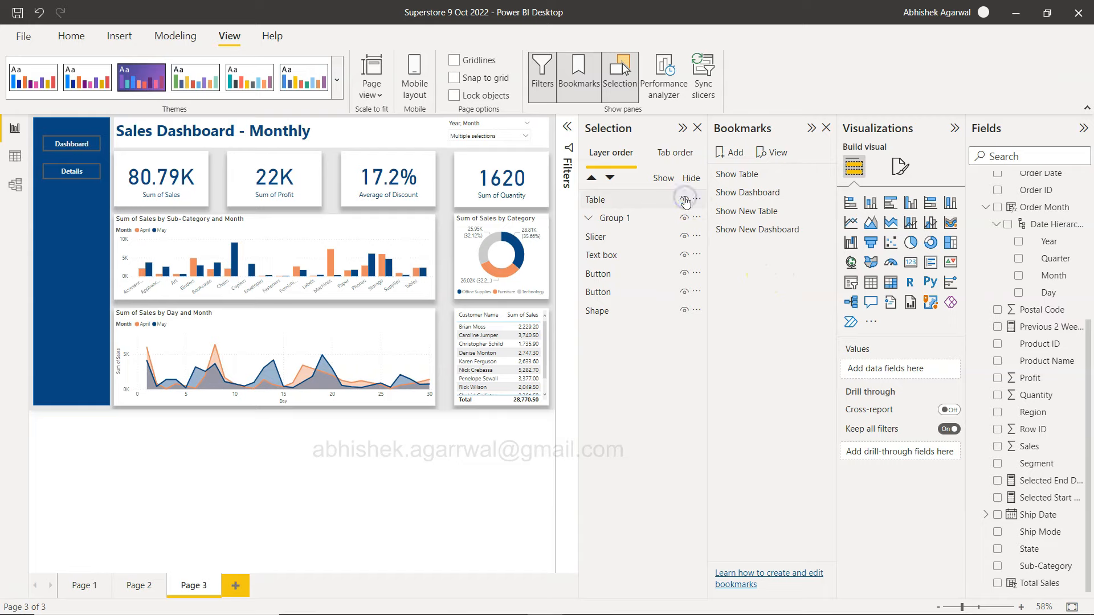
click(824, 231)
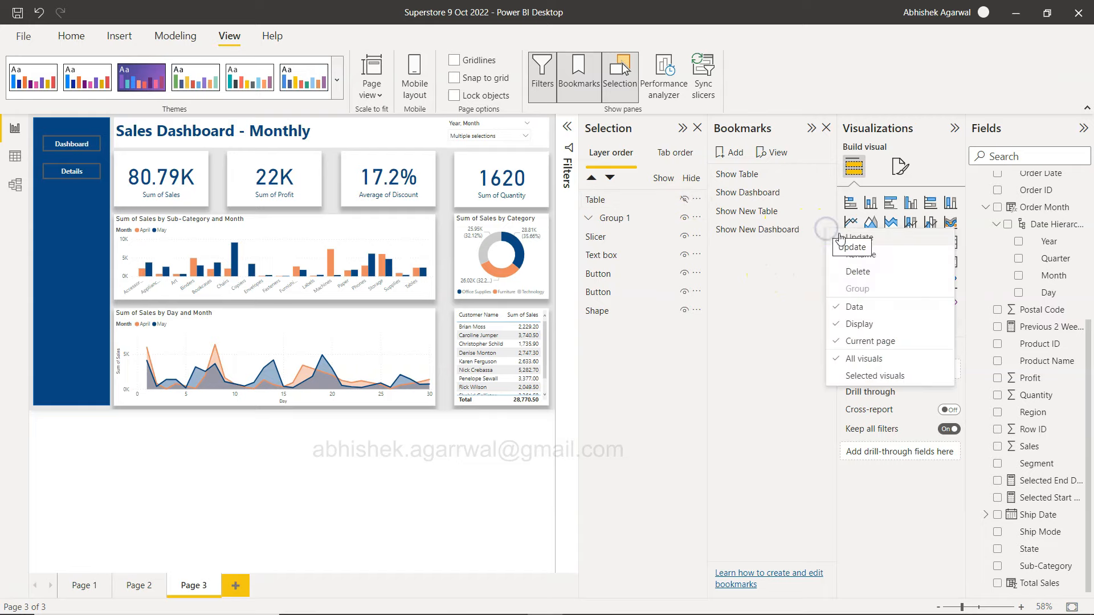
click(847, 238)
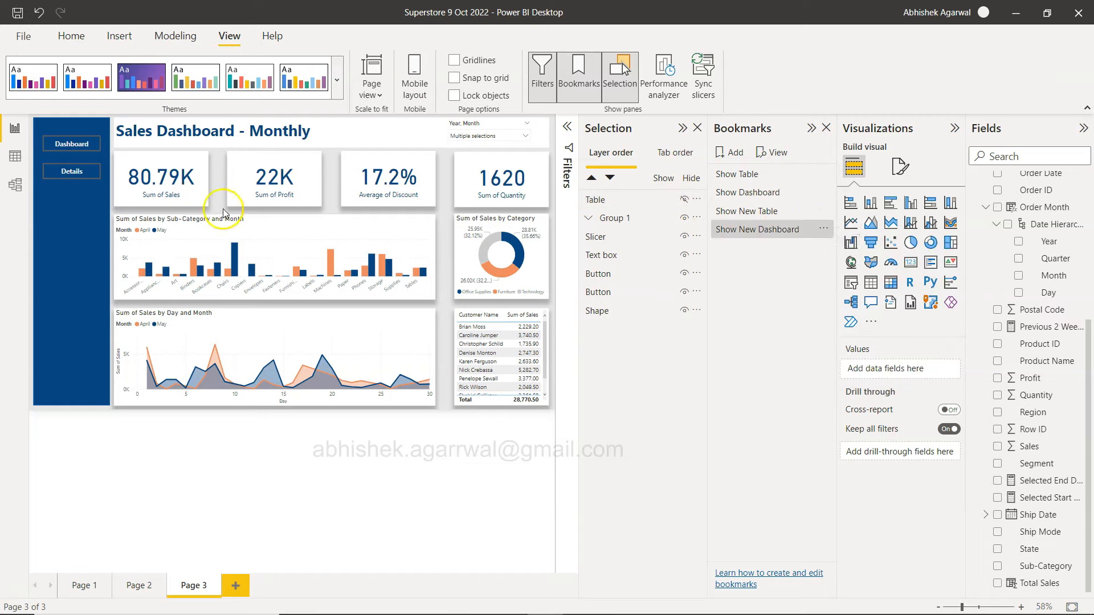
Step: Check the updated bookmark by following the Details button and the Dashboard button in turn
ctrl+click(79, 171)
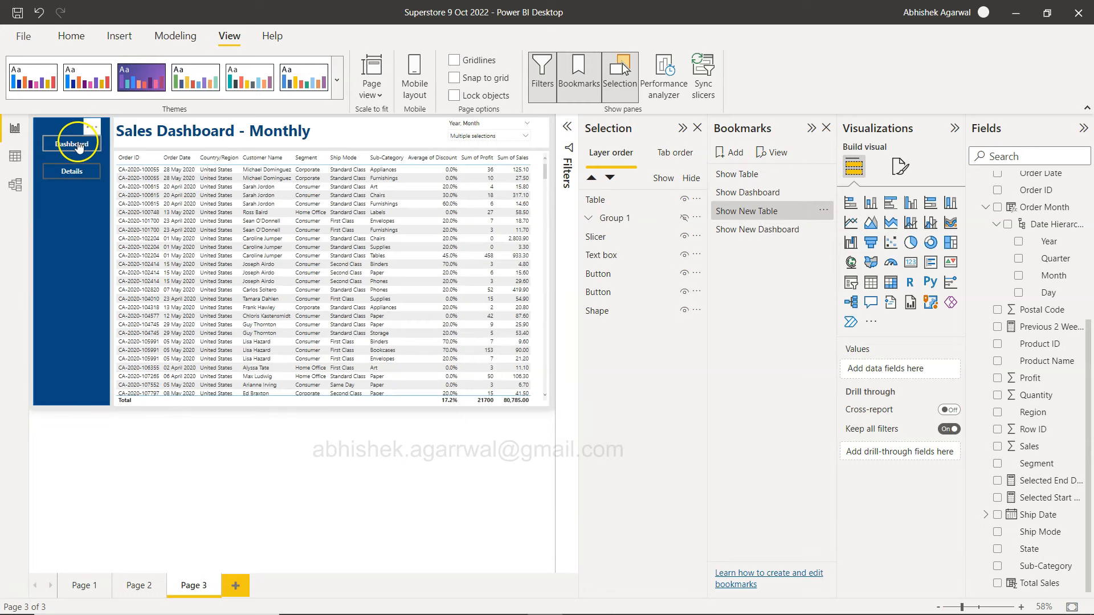
ctrl+click(79, 146)
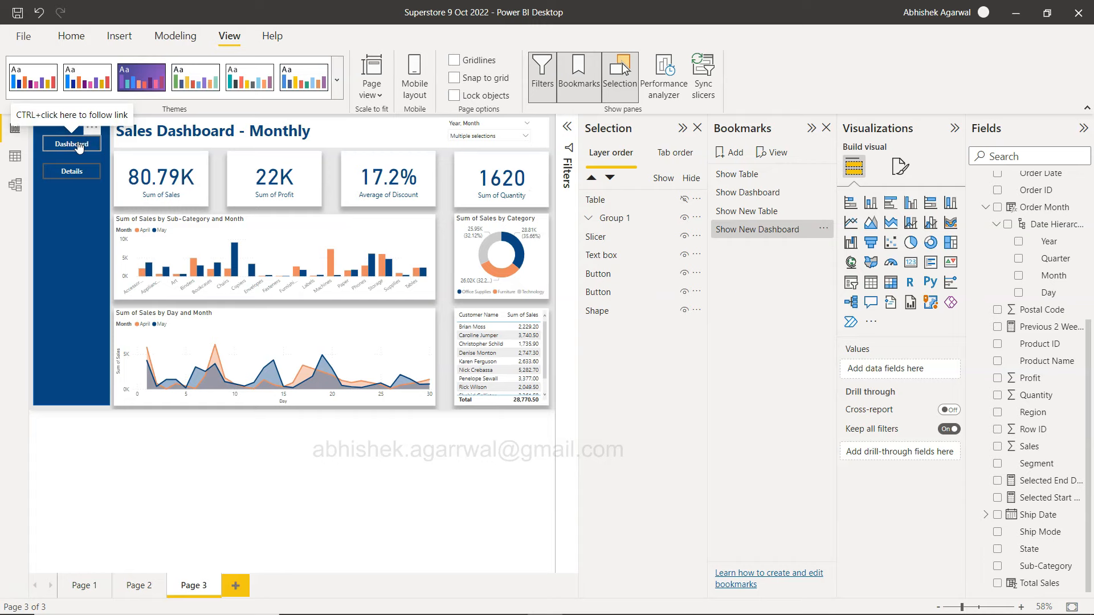
click(824, 229)
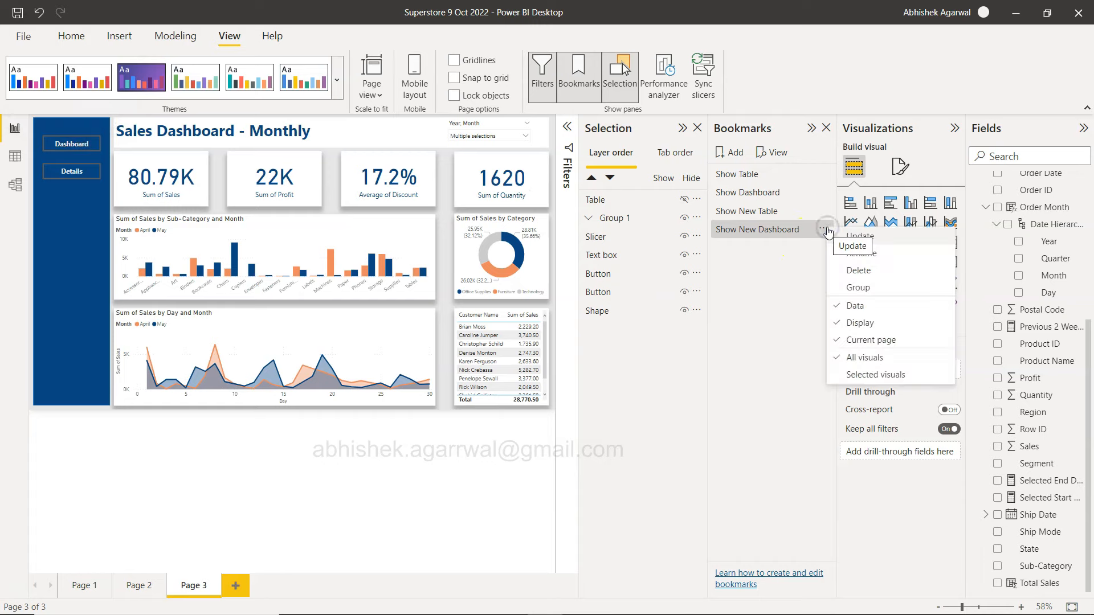
click(793, 270)
mouse_move(497, 276)
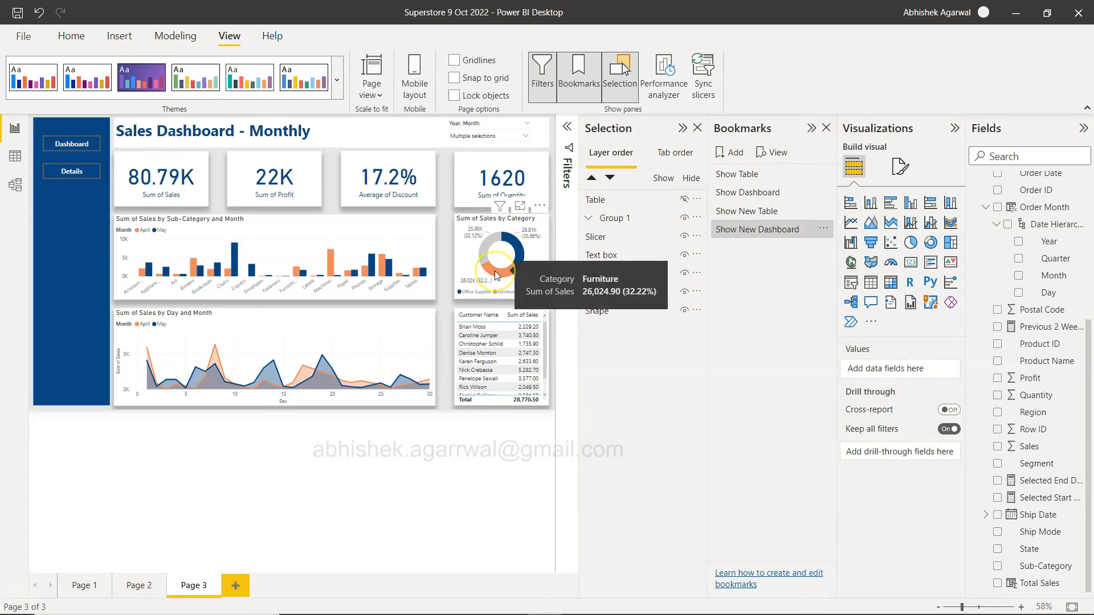
Step: Collapse the Selection, Bookmarks, Visualizations and Fields panes to enlarge the report canvas
click(684, 129)
click(811, 128)
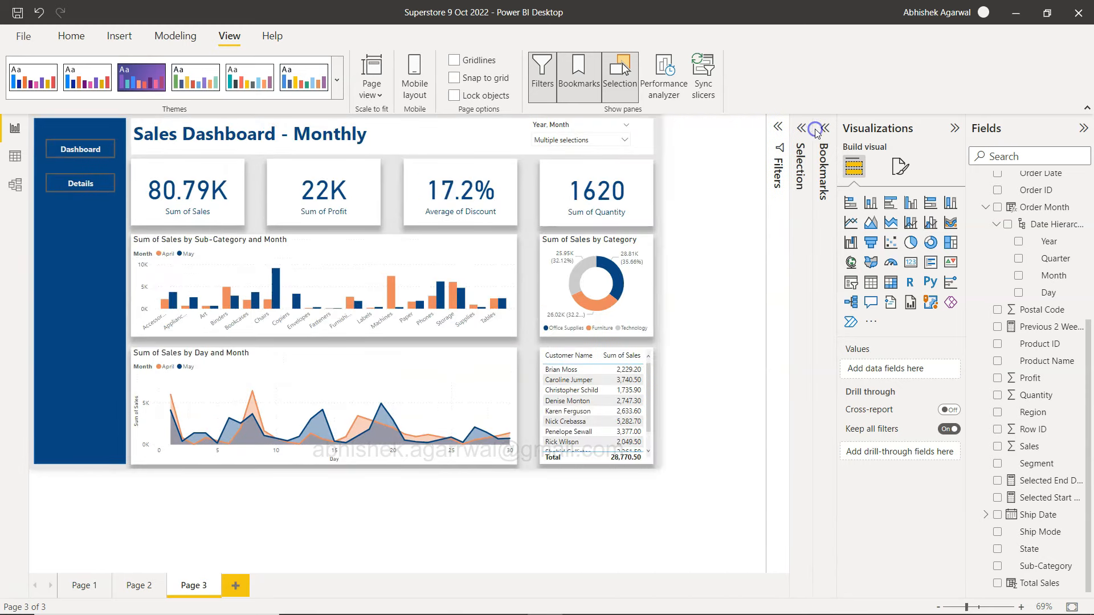
click(955, 127)
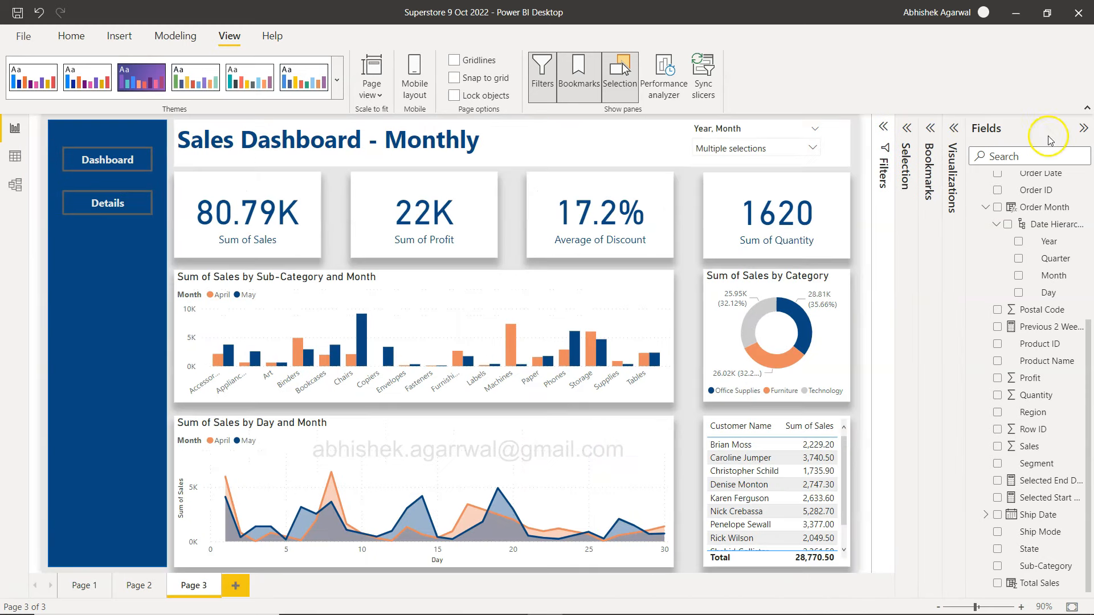
click(1083, 128)
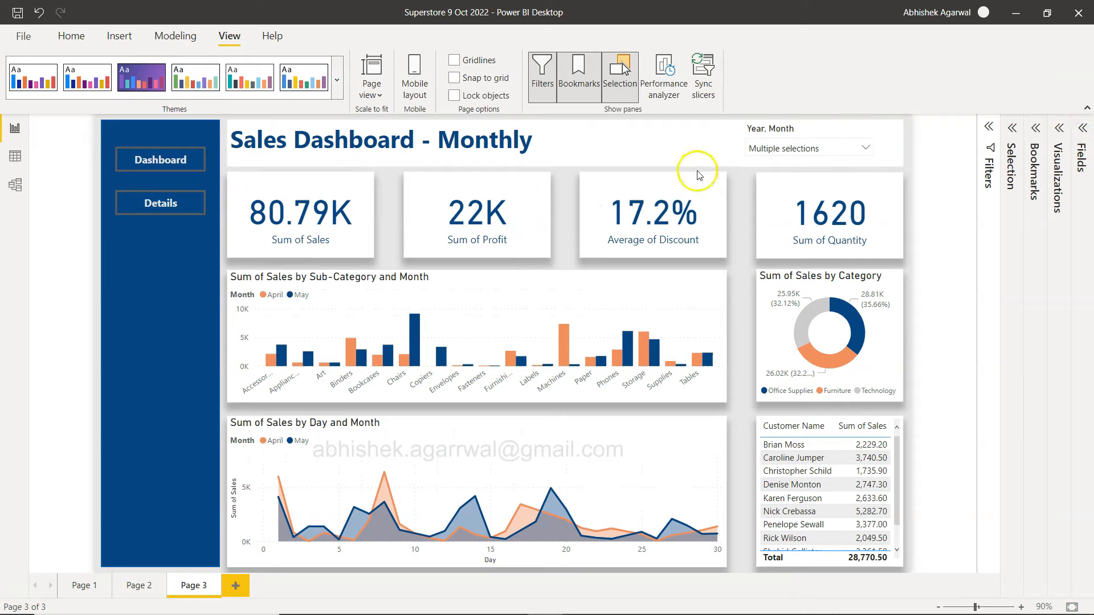
Step: Turn on a shadow for the Sales Dashboard - Monthly title box and set its position to Bottom
click(664, 126)
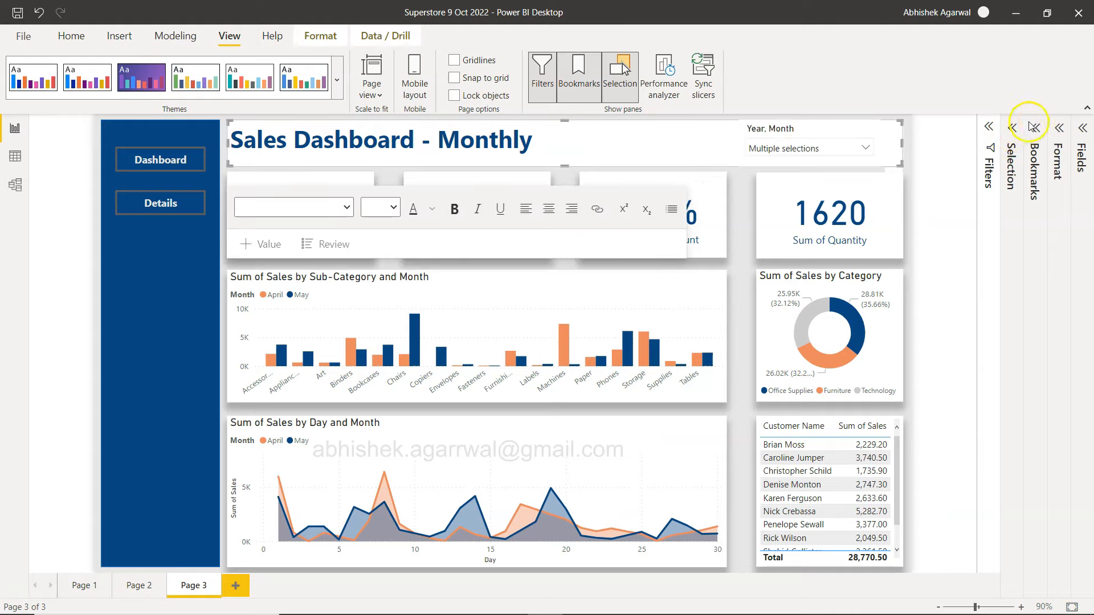
click(1061, 127)
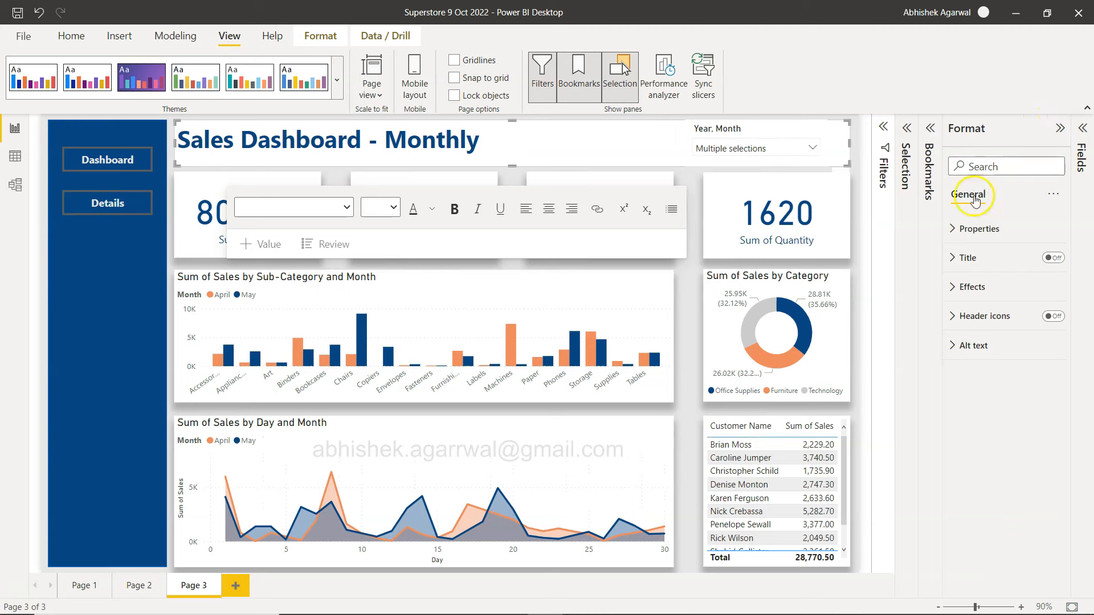
click(980, 287)
click(1046, 467)
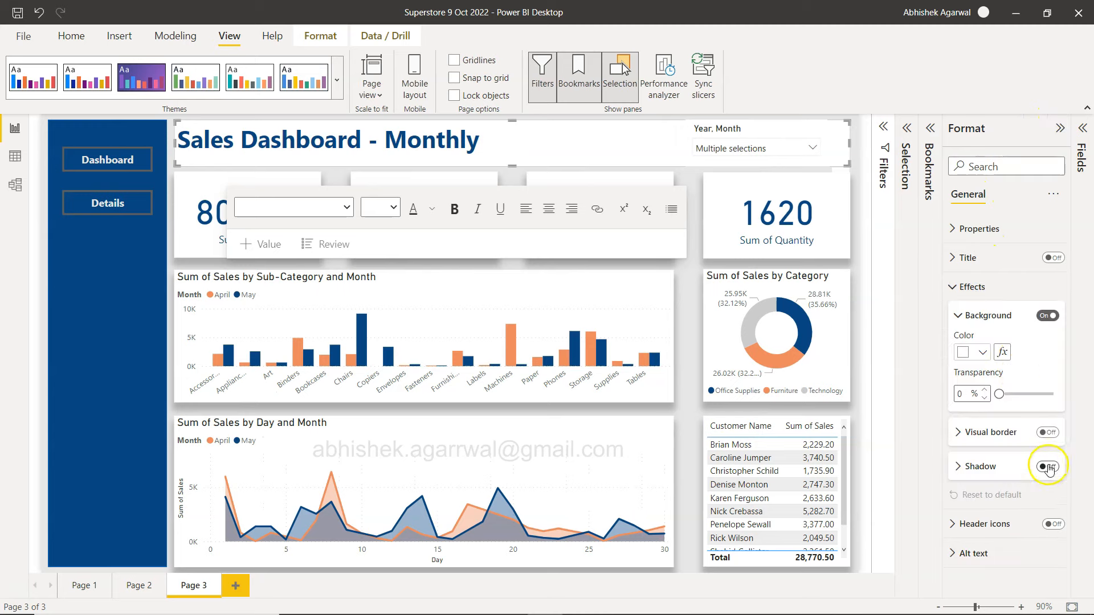
click(978, 469)
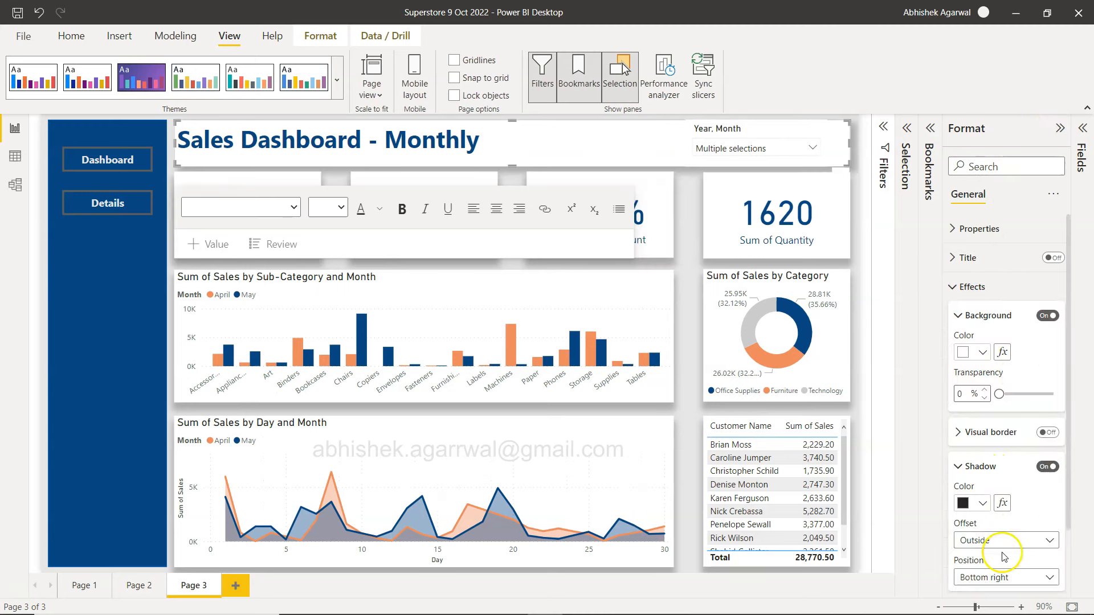
scroll(1000, 542, down, 2)
click(1006, 507)
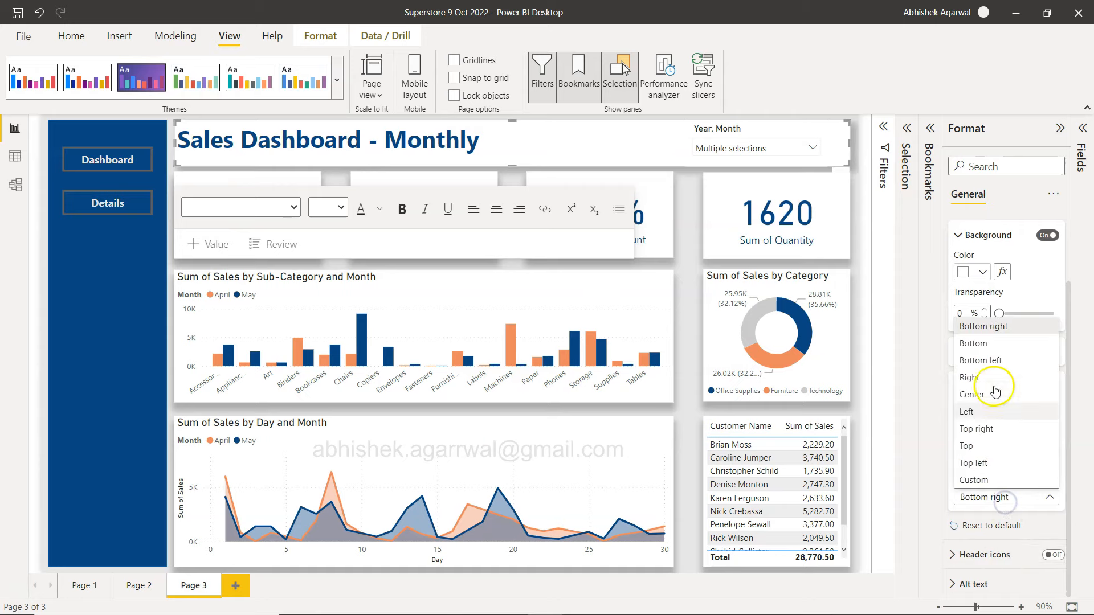
click(994, 346)
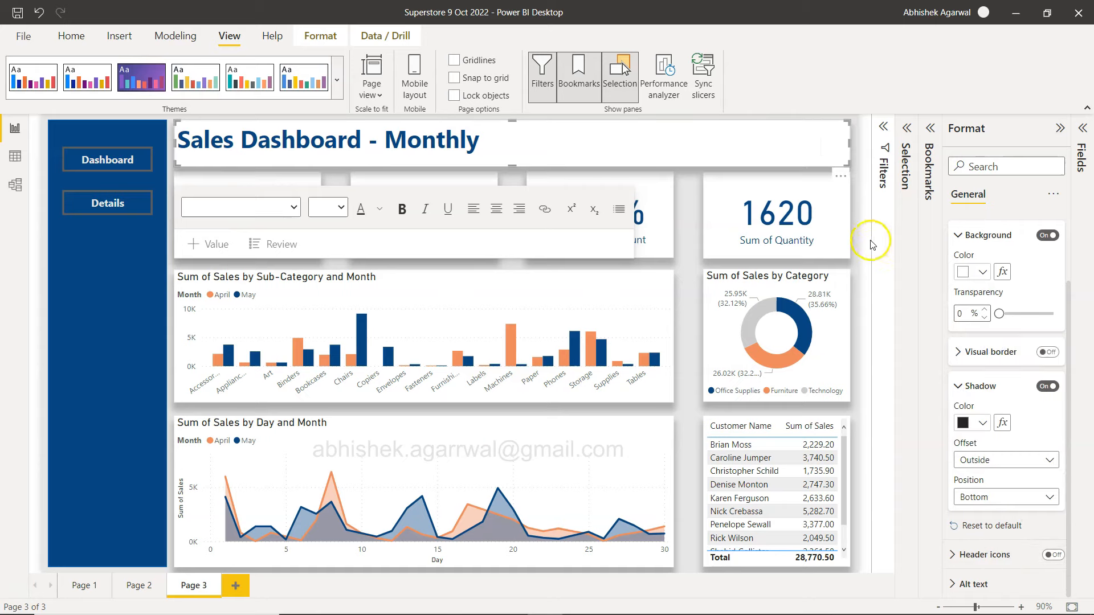
Step: Deselect the title box and collapse the formatting pane and the ribbon
click(865, 240)
click(1057, 129)
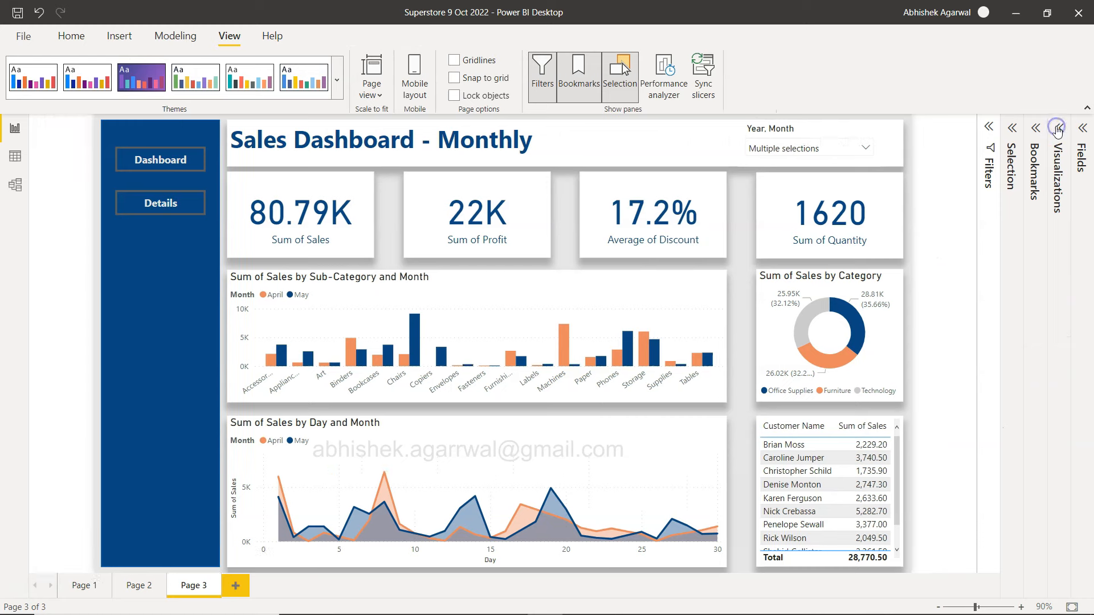
click(1088, 108)
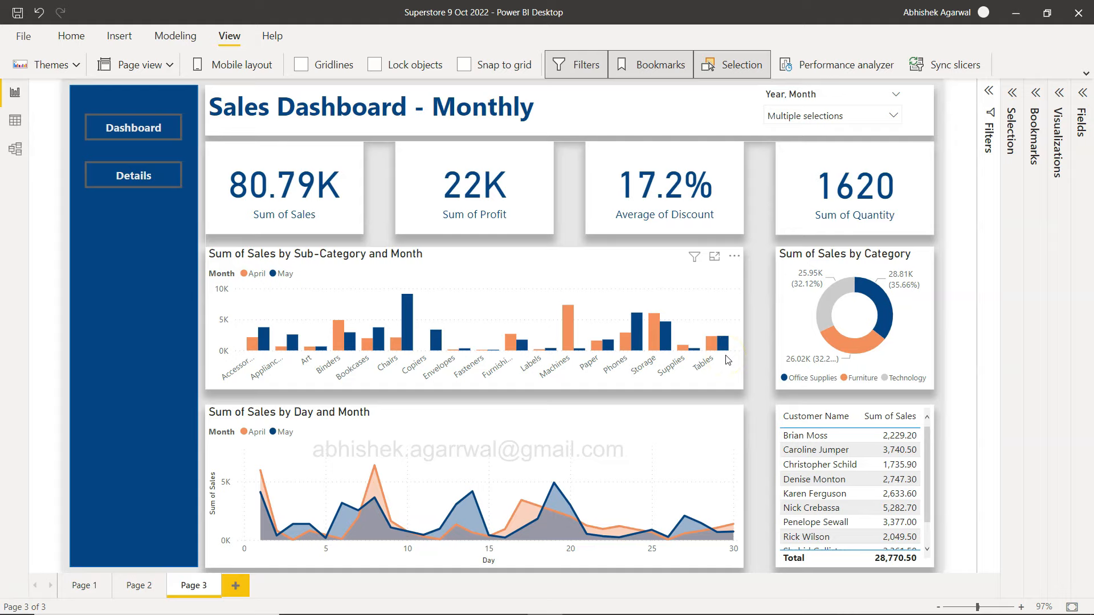
Step: Nudge the Sum of Sales by Day and Month area chart slightly upward and deselect it
click(764, 369)
click(738, 412)
click(640, 409)
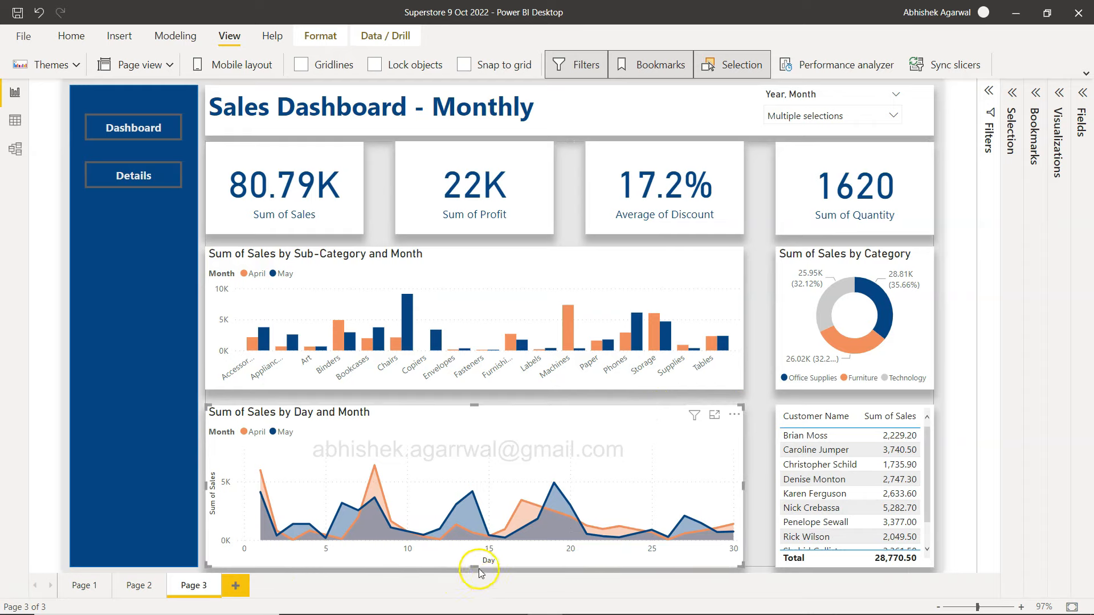
drag(474, 564, 477, 566)
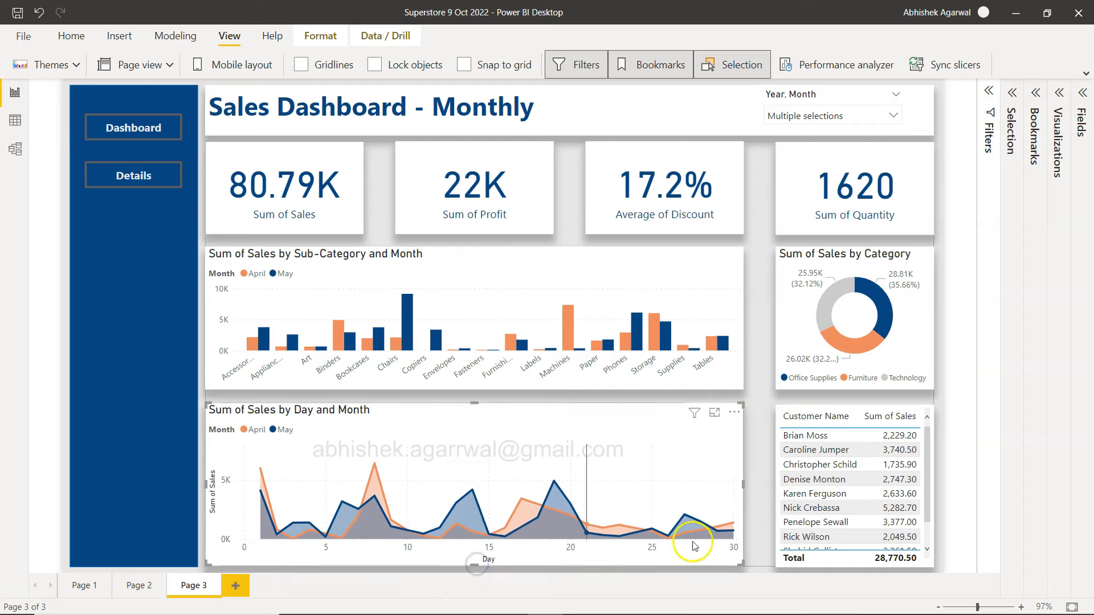
click(755, 531)
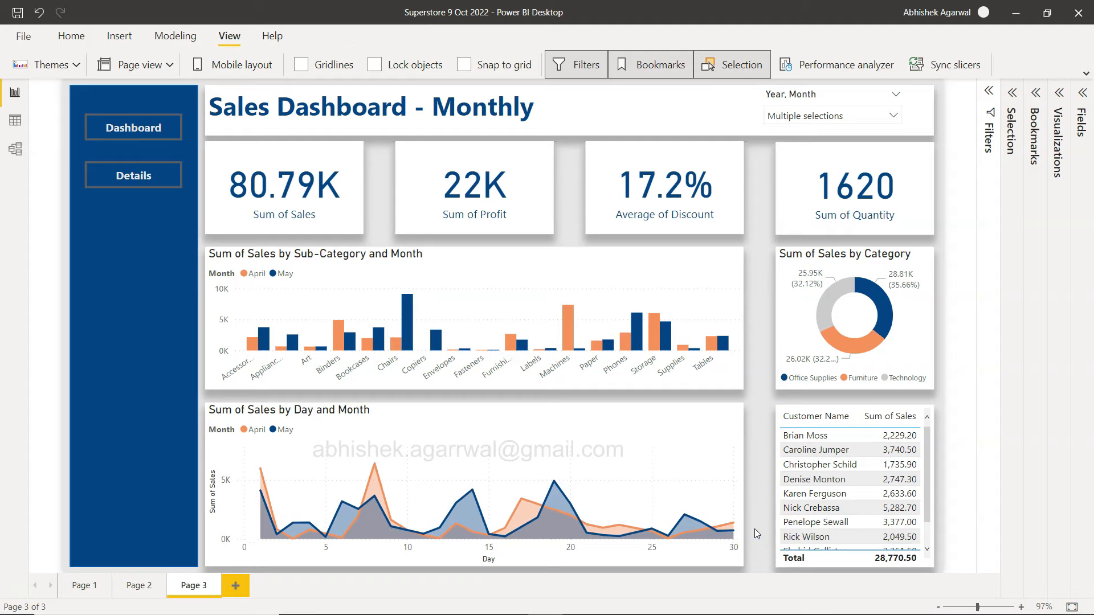